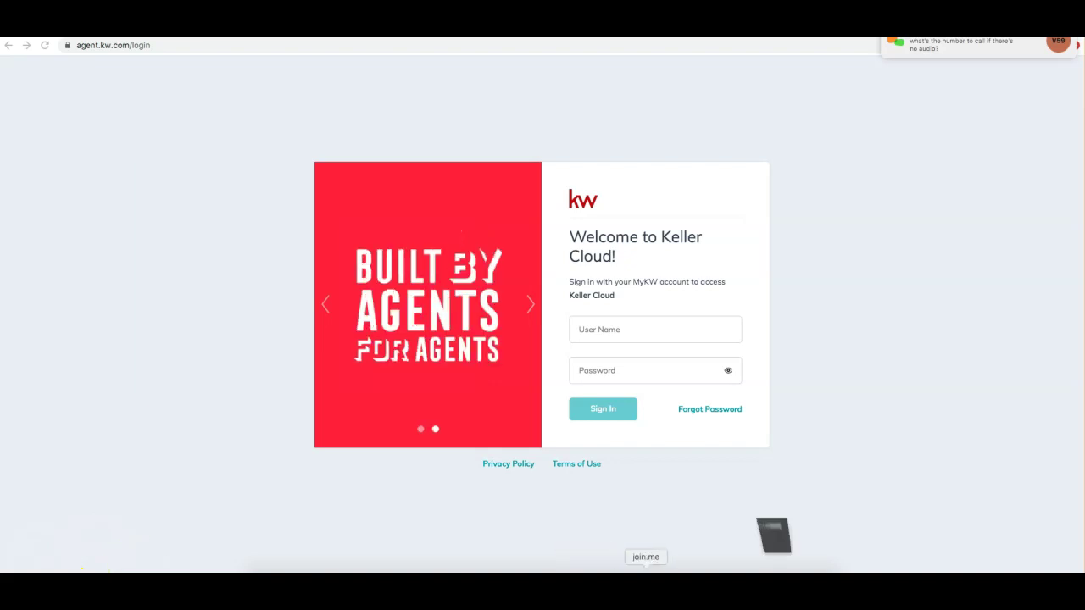
Step: Copy the join.me dial-in phone number and post it to everyone in the chat
click(484, 45)
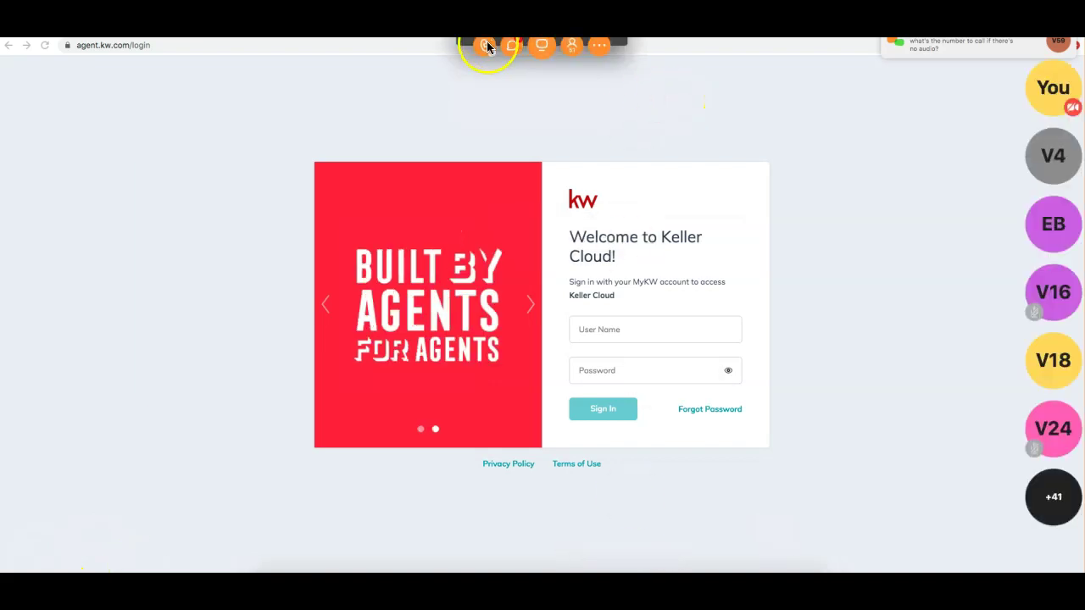
drag(395, 126, 471, 131)
key(super+c)
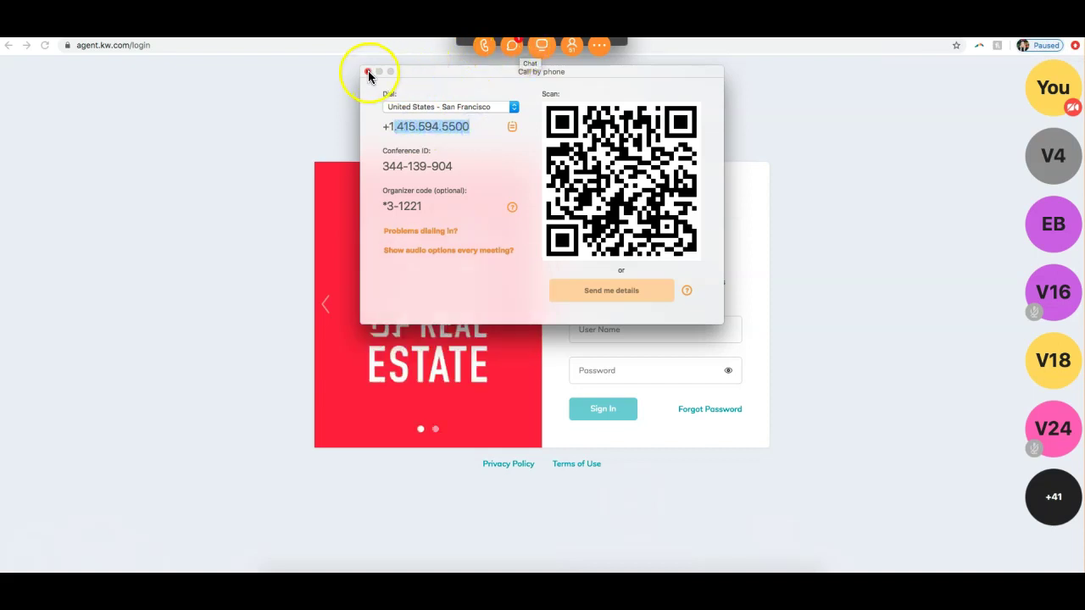
click(368, 71)
click(514, 47)
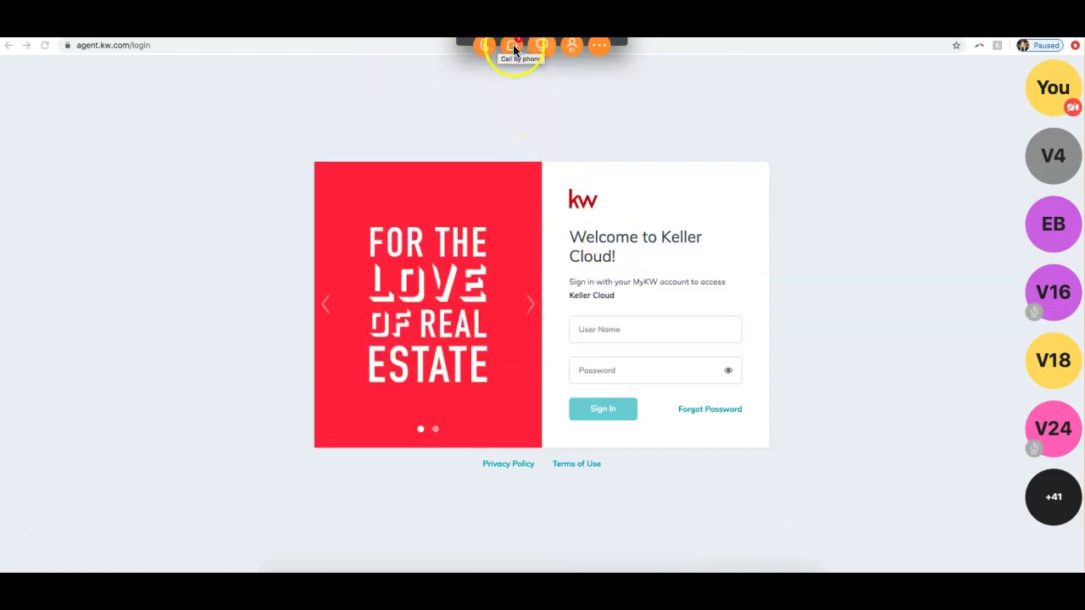
click(561, 333)
key(super+v)
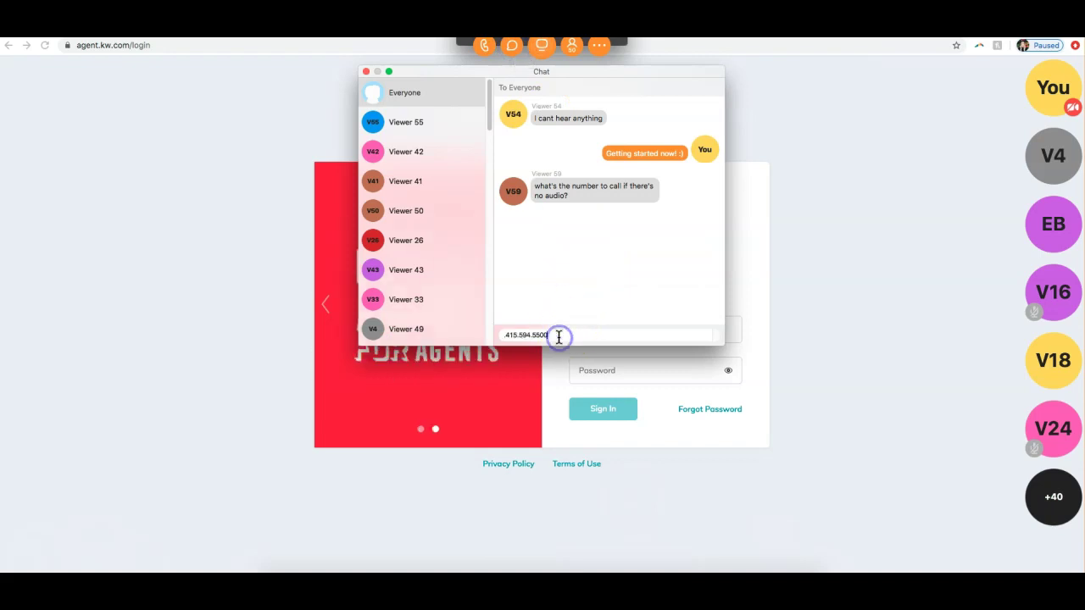
key(Return)
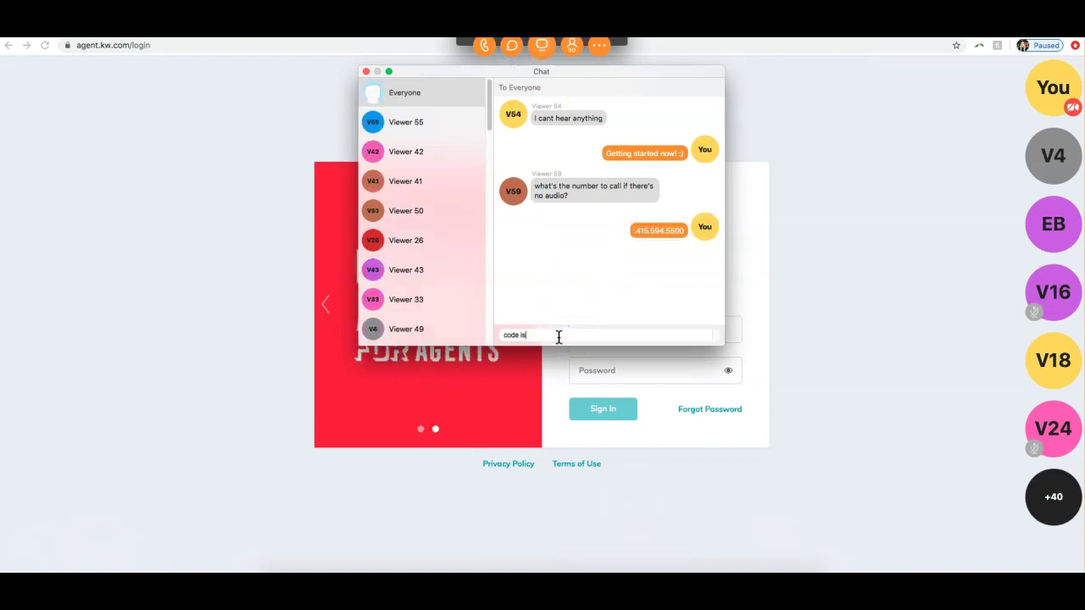
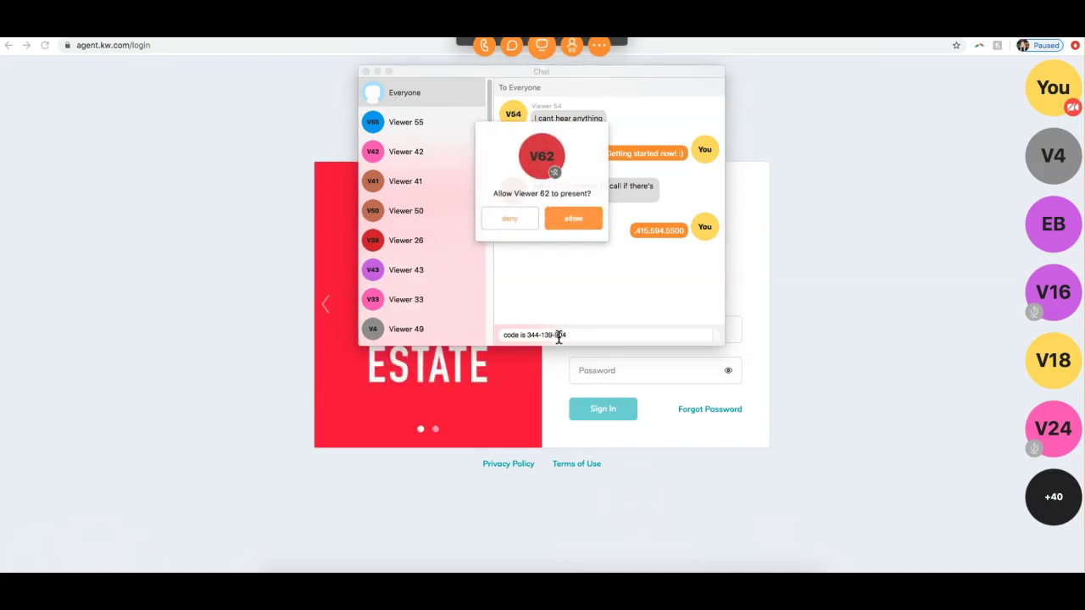
Step: Post the conference code message, decline the viewer's presenting request, and close the chat
click(526, 227)
click(580, 335)
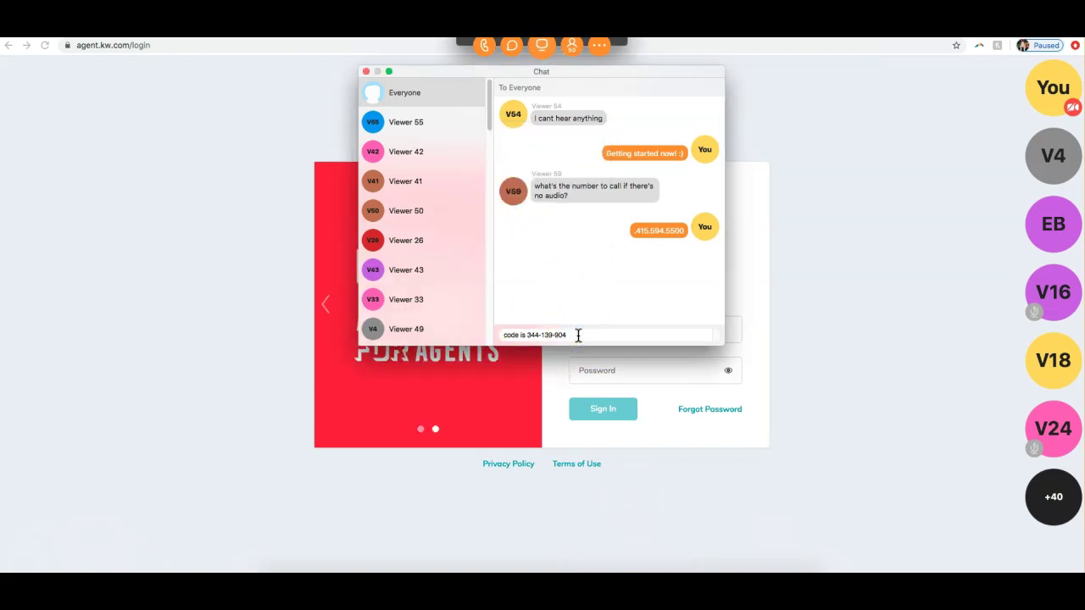
text(#)
key(Return)
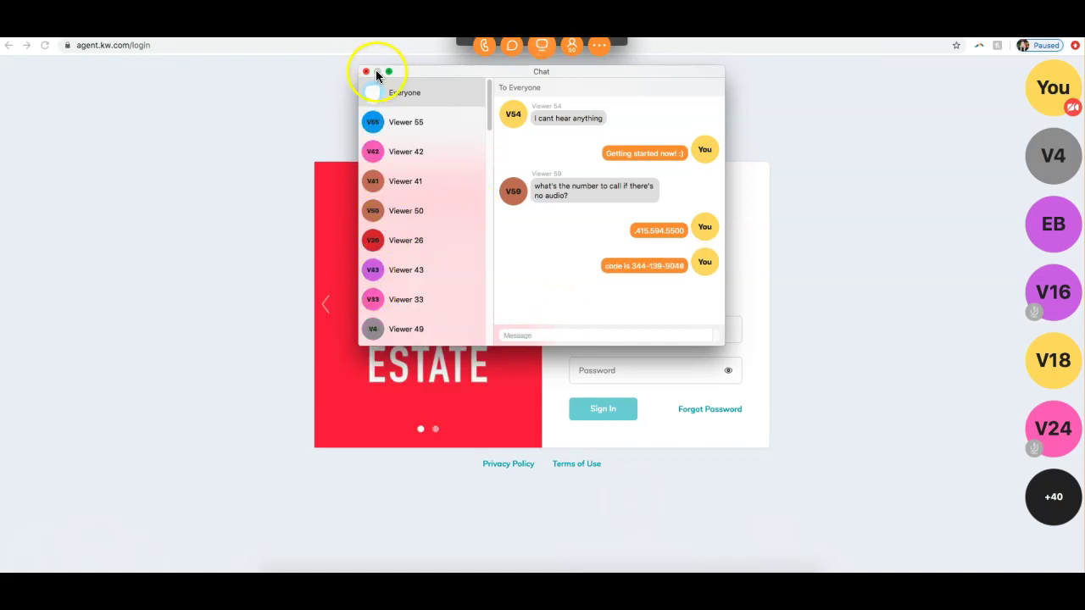
click(367, 72)
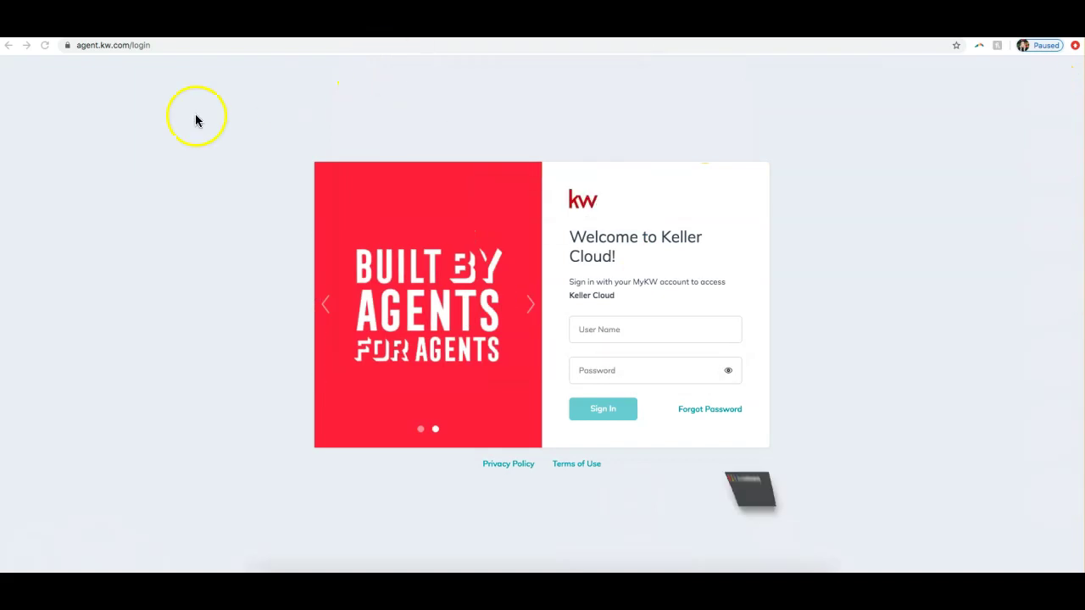
Step: Sign in to Keller Cloud with the agent's user name and password
click(665, 329)
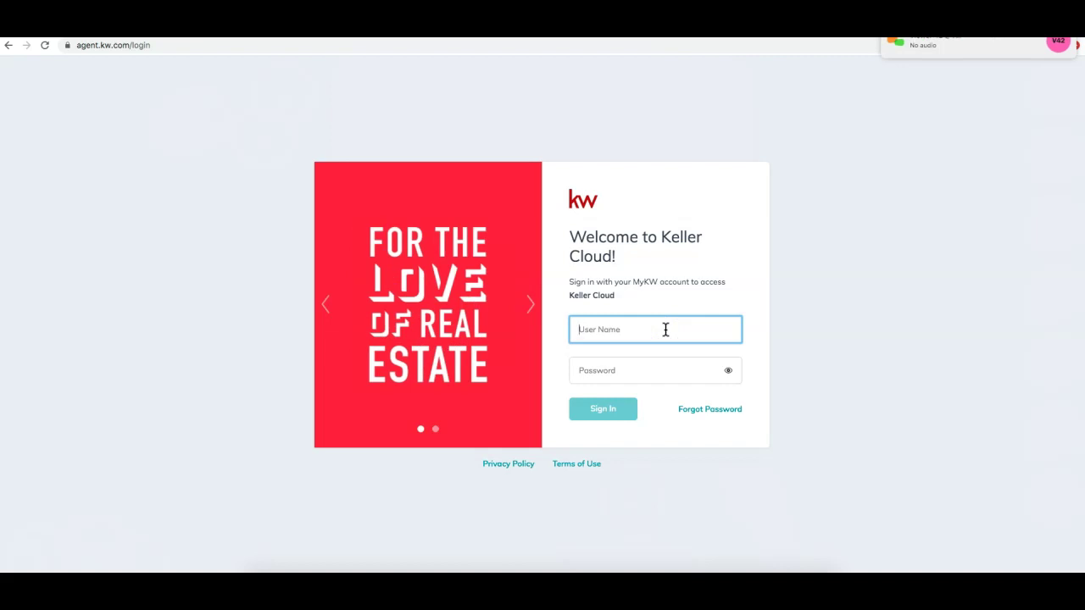
text(sleroy)
key(Tab)
text(•••••••••••)
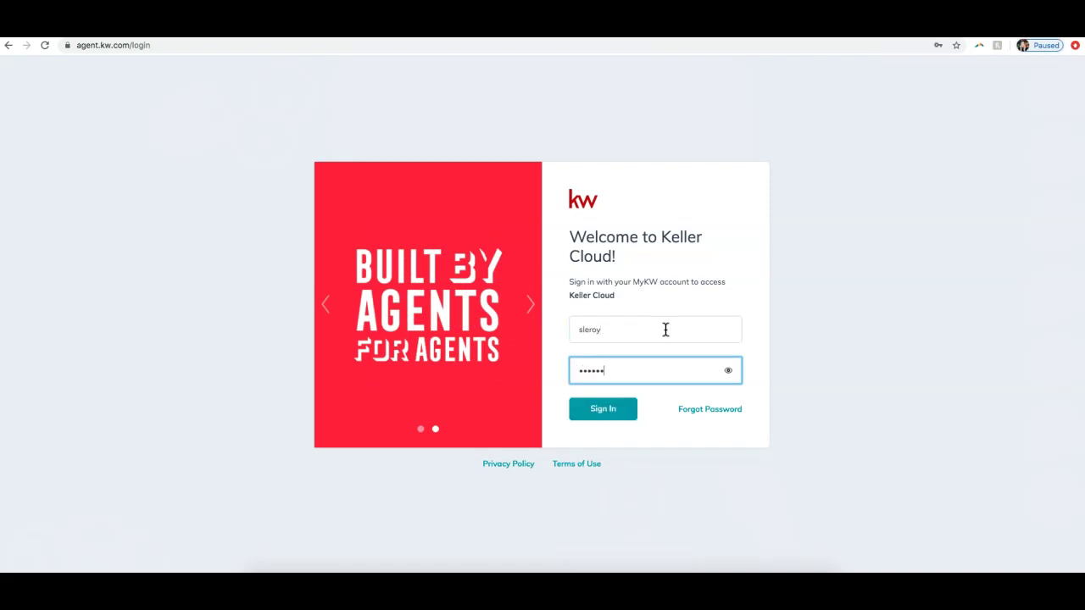
key(Return)
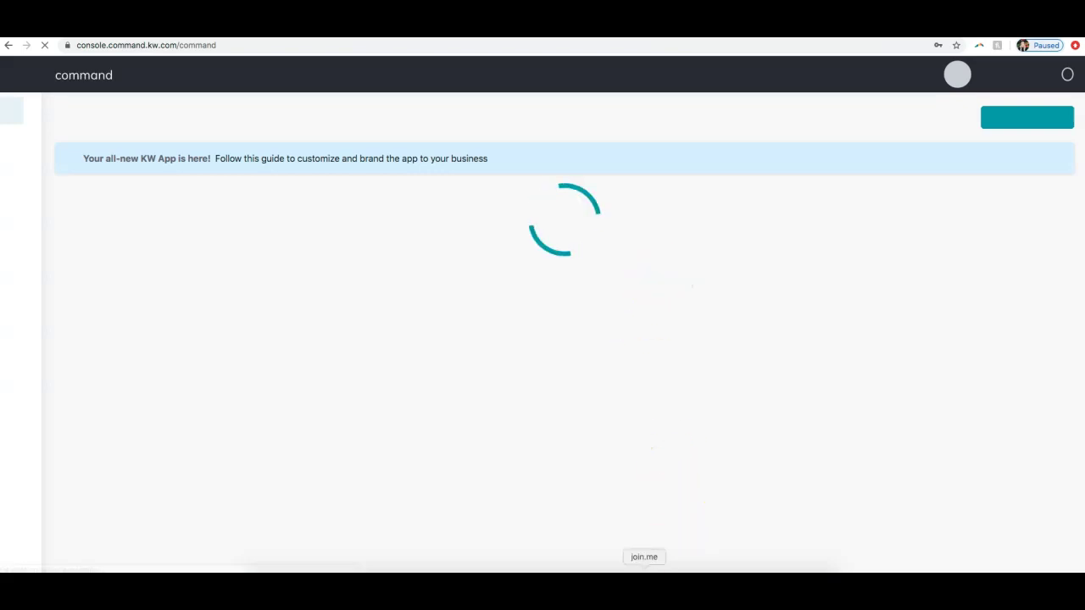
Step: Send the chat message 'You'll need to call in on your phone to listen'
click(512, 51)
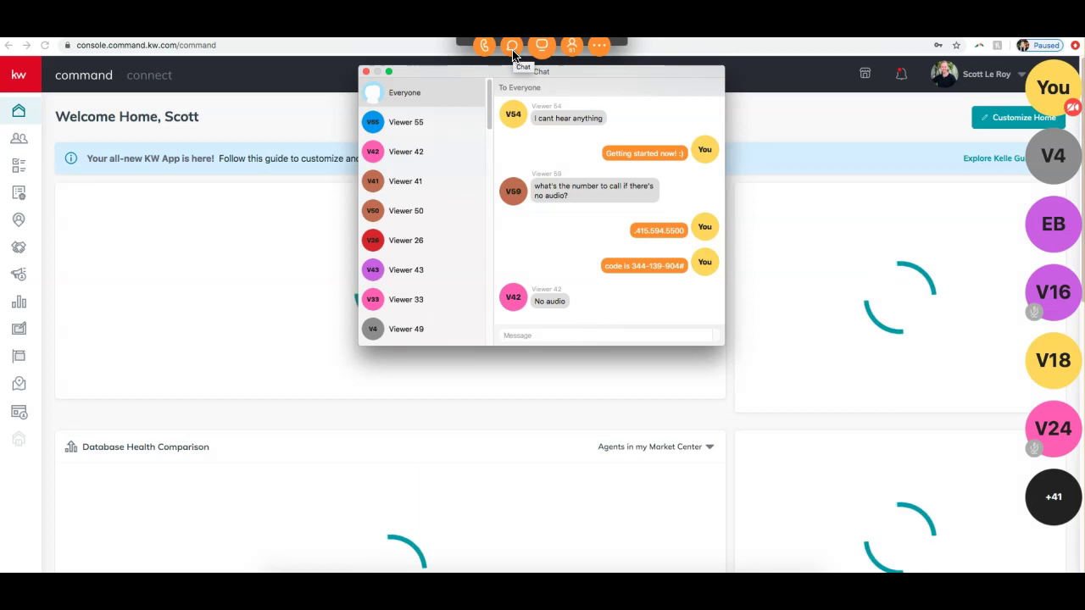
click(414, 74)
click(525, 322)
text(You)
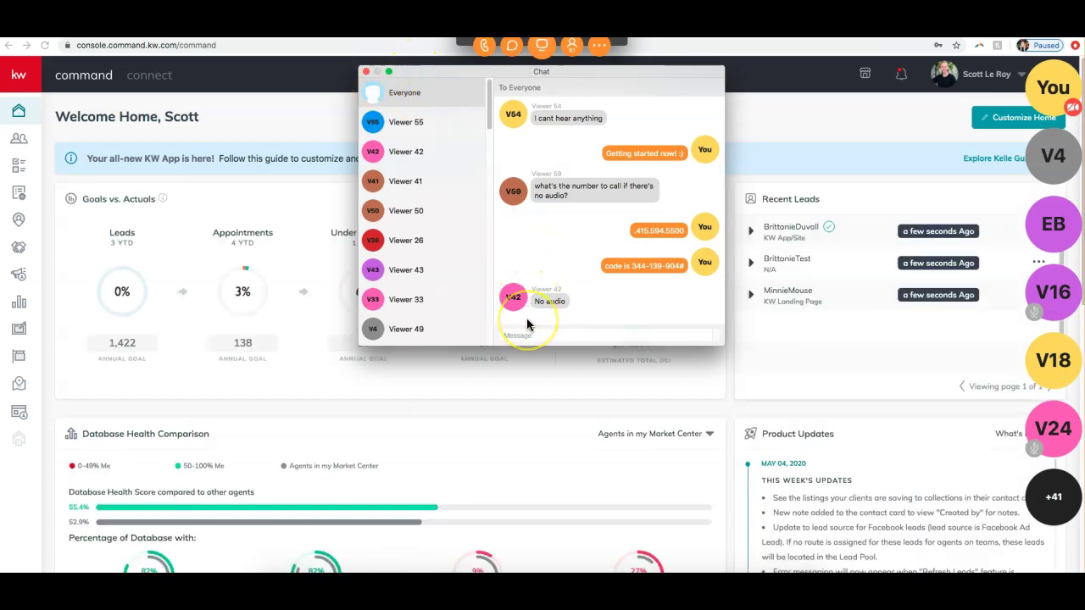
text('ll need)
text( to call in on your)
text( phon to)
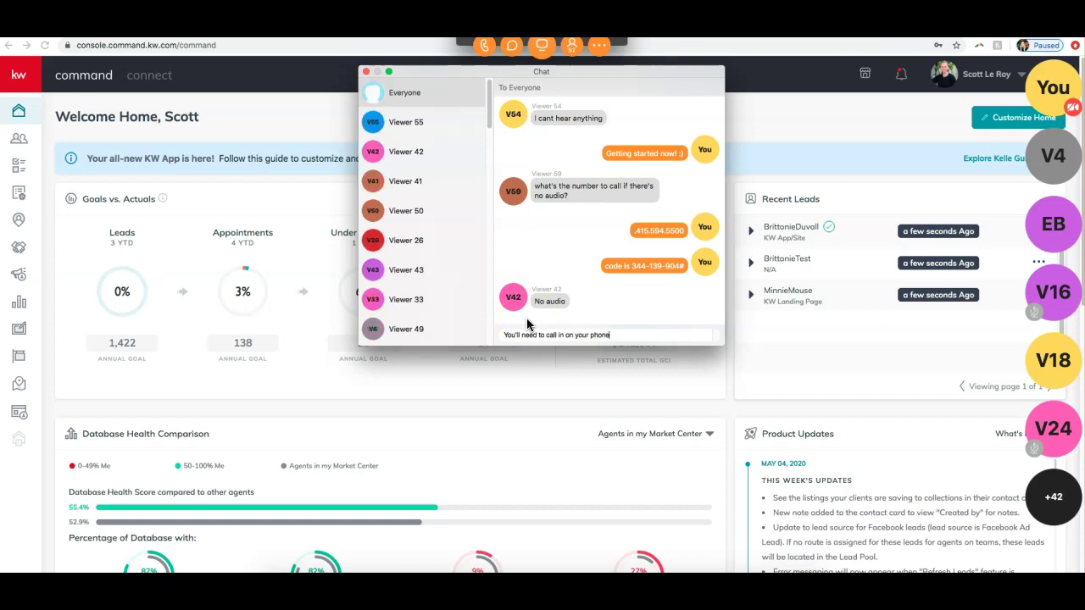
key(BackSpace)
key(BackSpace)
key(BackSpace)
text(e to listen)
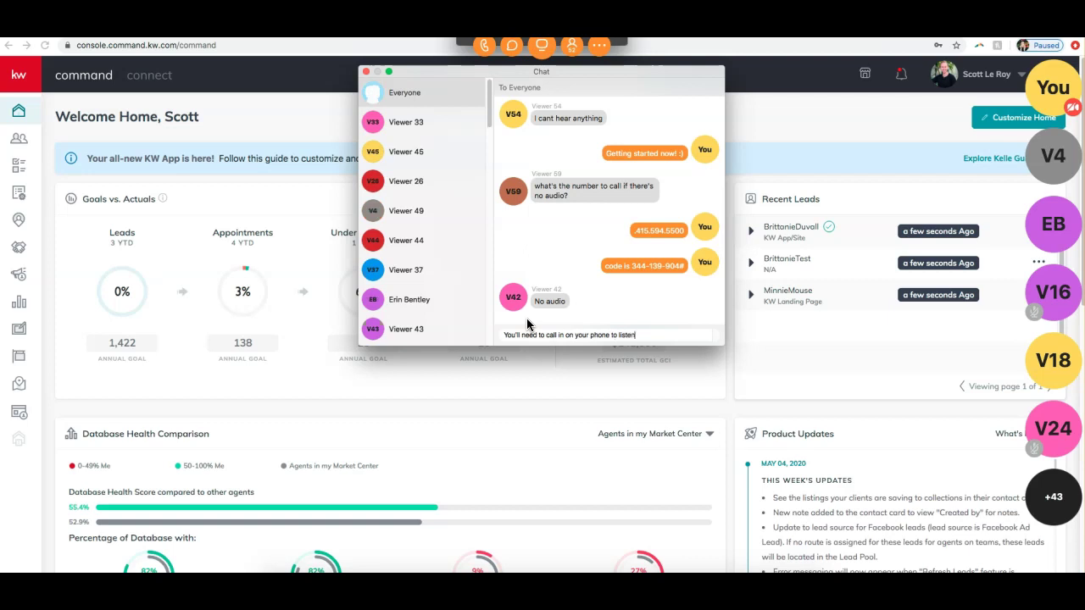
key(Return)
Step: Announce the class will also be recorded and on YouTube later today, then close the chat
text(the c)
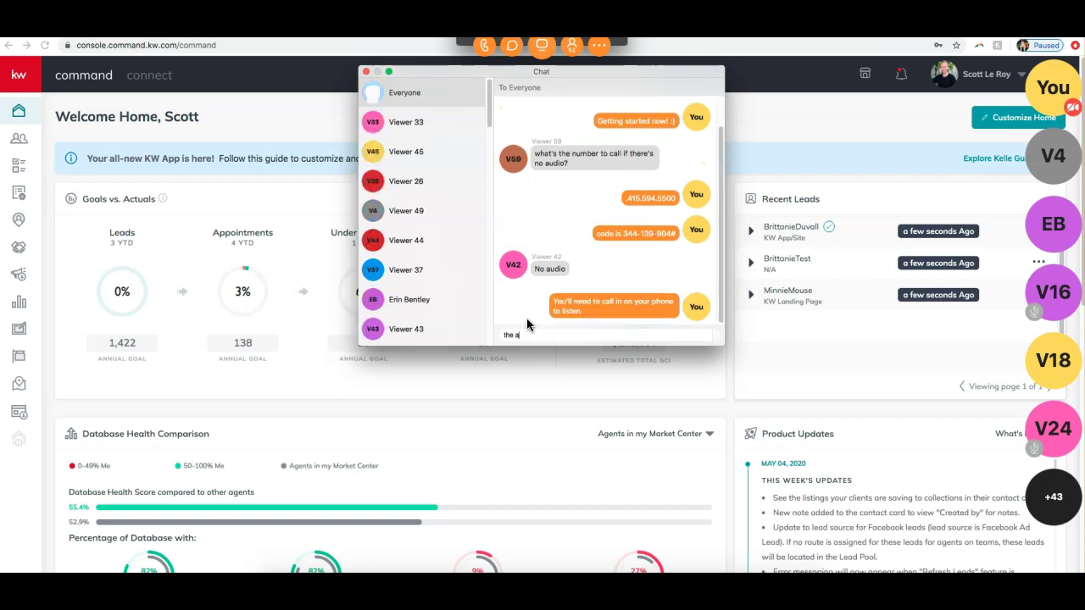
text(lass will also be recorded and on youtub)
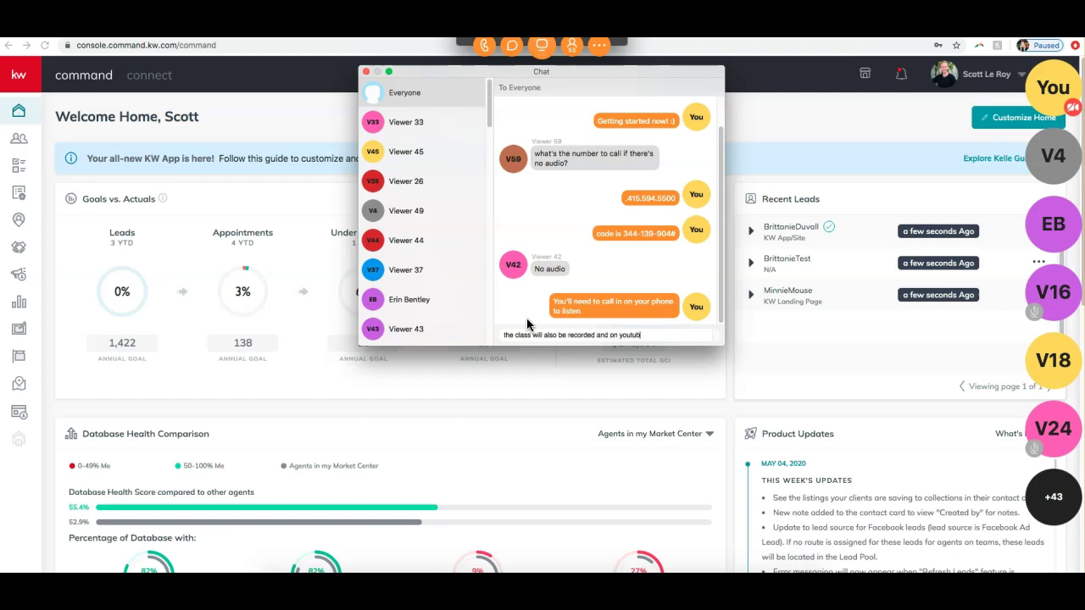
text(e tater today :))
key(Return)
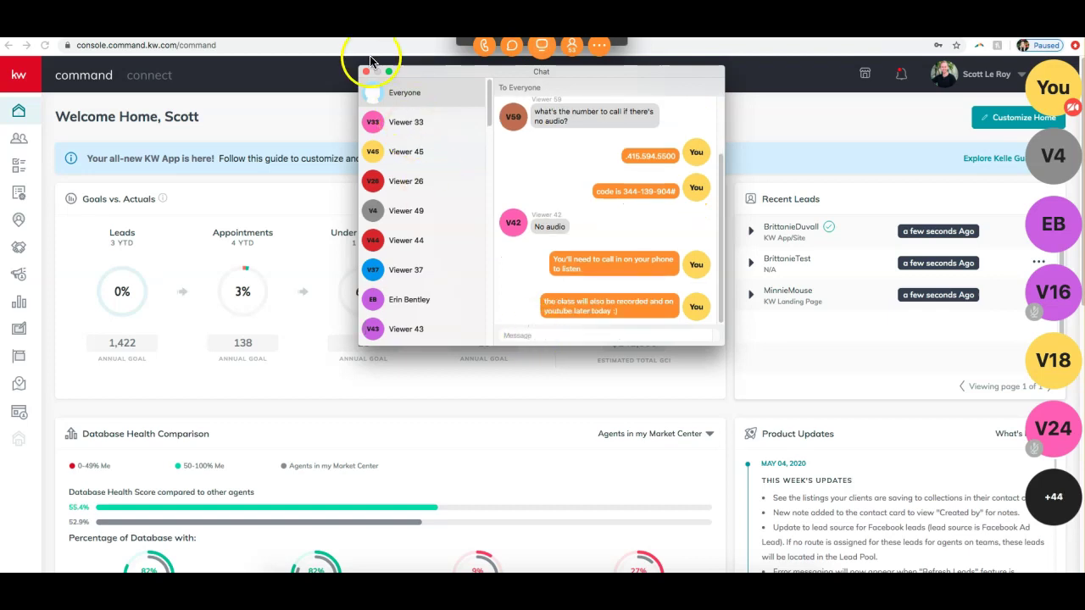
click(366, 71)
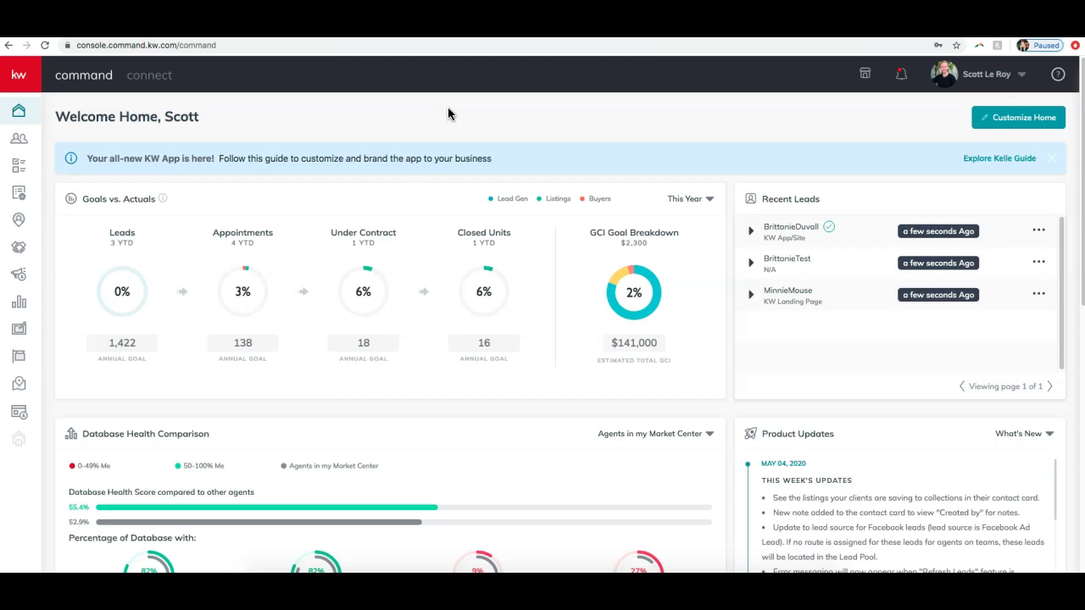
Step: Expand the KW Command sidebar so section labels appear beside the icons
click(490, 148)
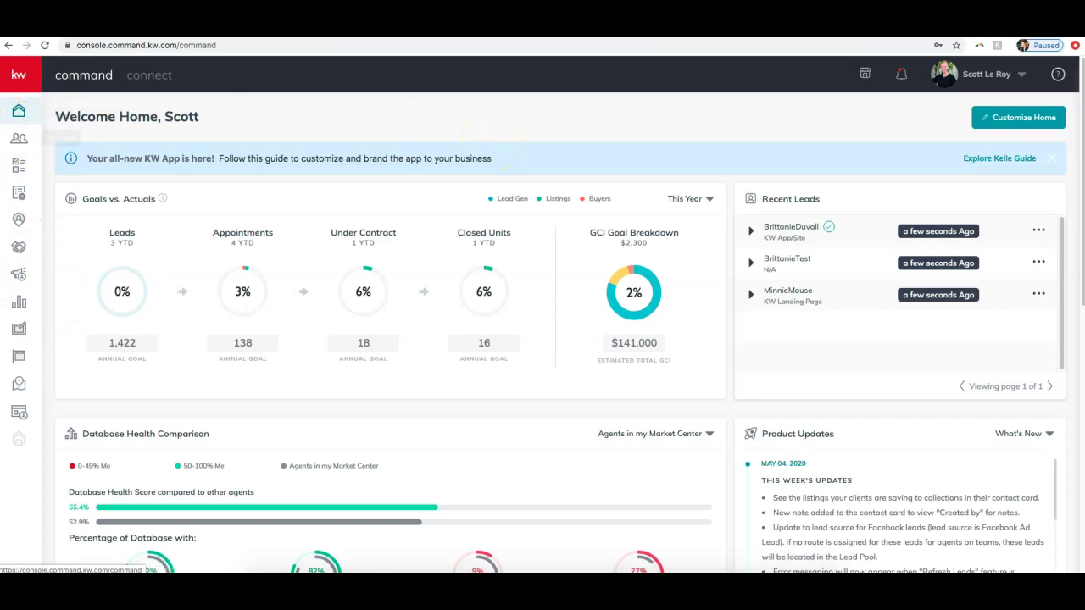
click(14, 78)
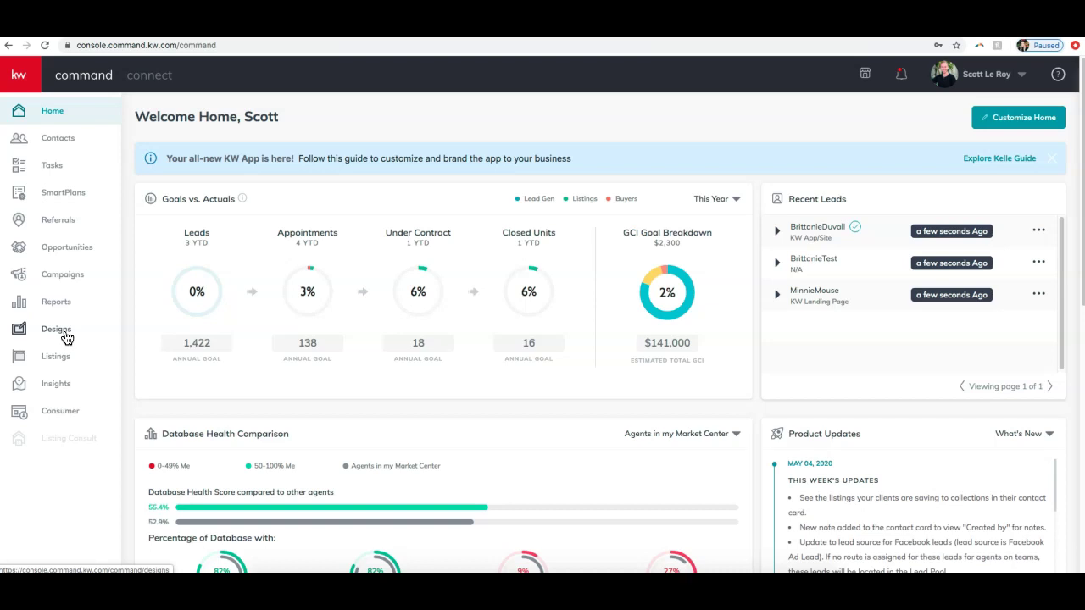
Step: In Designs, filter templates by Email, Landing page, Social, Print, Video, ending on Agent site
click(66, 338)
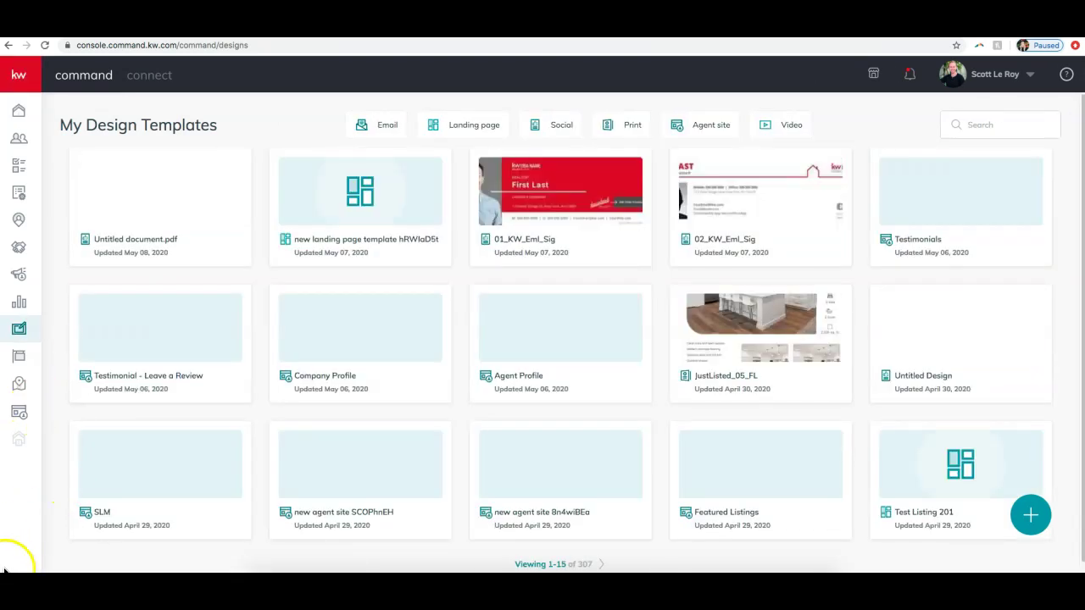
click(26, 552)
click(380, 125)
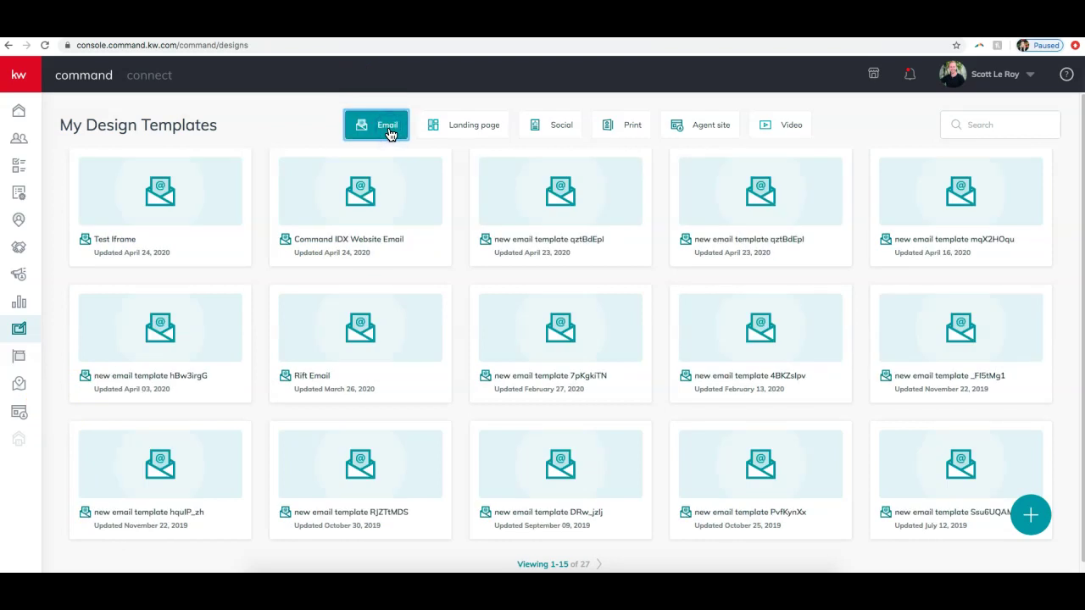
click(454, 129)
click(540, 127)
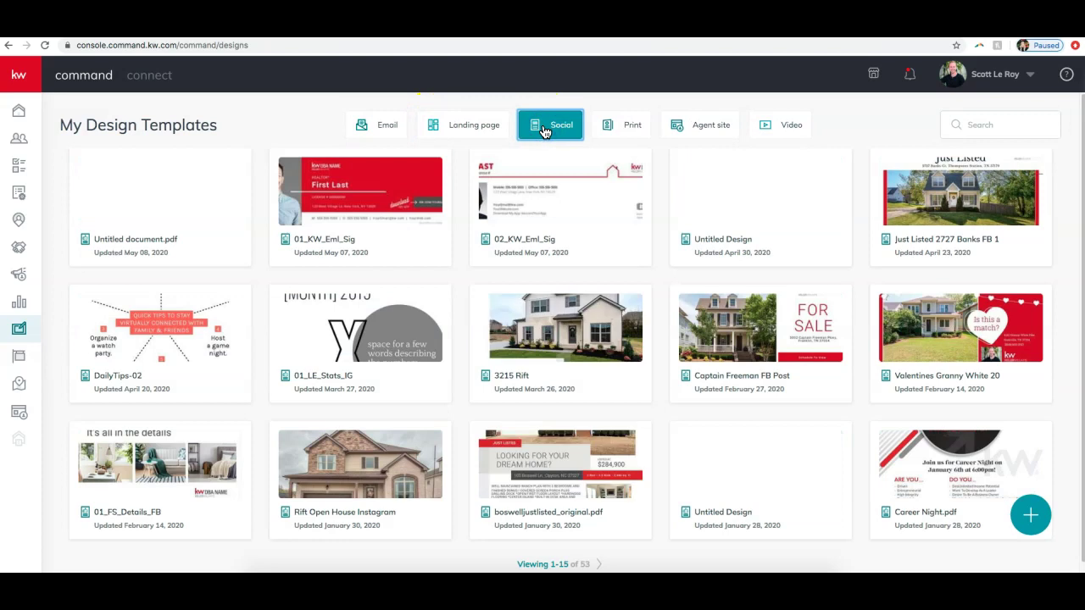
click(622, 127)
click(699, 129)
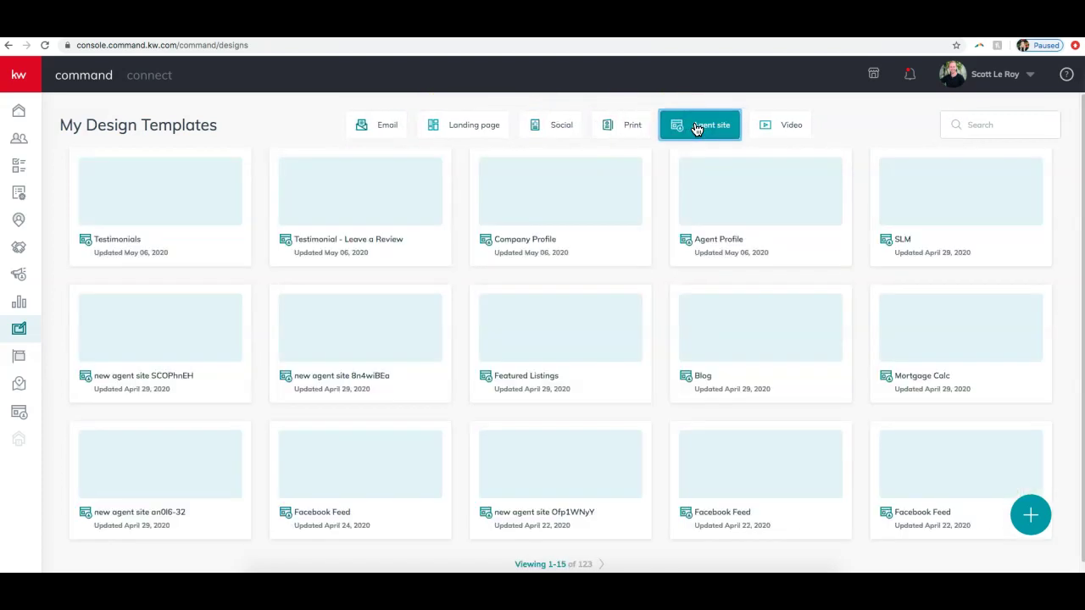
click(787, 124)
click(695, 129)
Step: Create a new Social design with Import photos & Text from a Listing enabled
click(1043, 526)
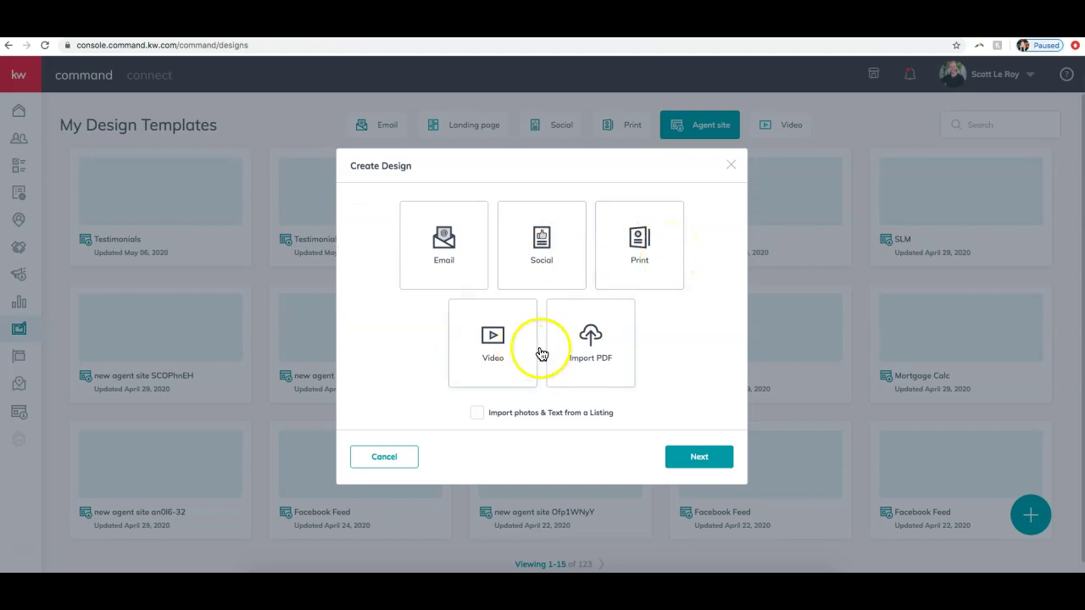
click(618, 363)
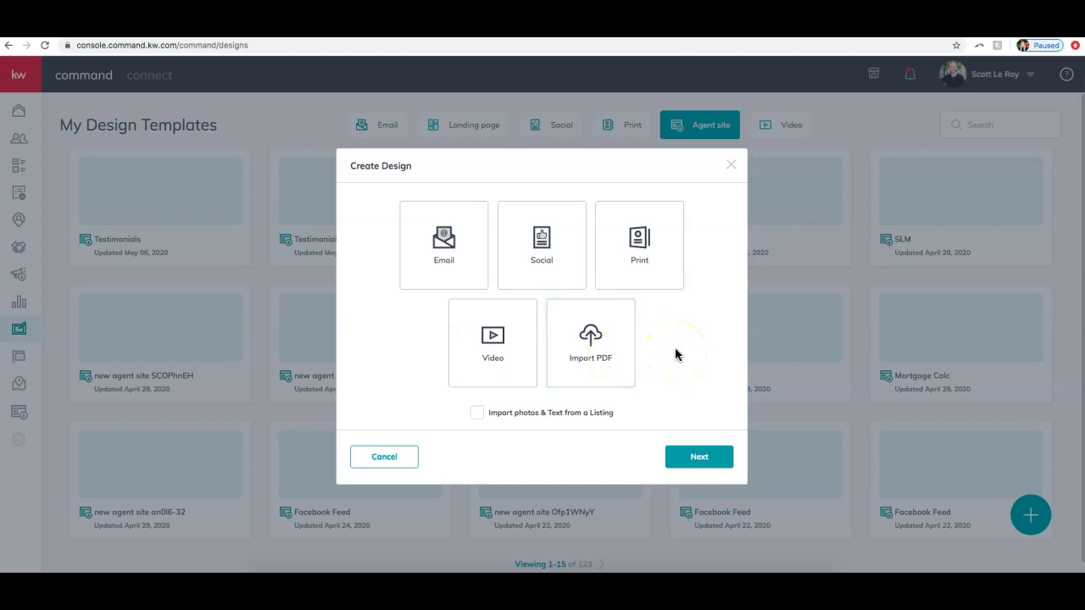
click(550, 267)
click(443, 332)
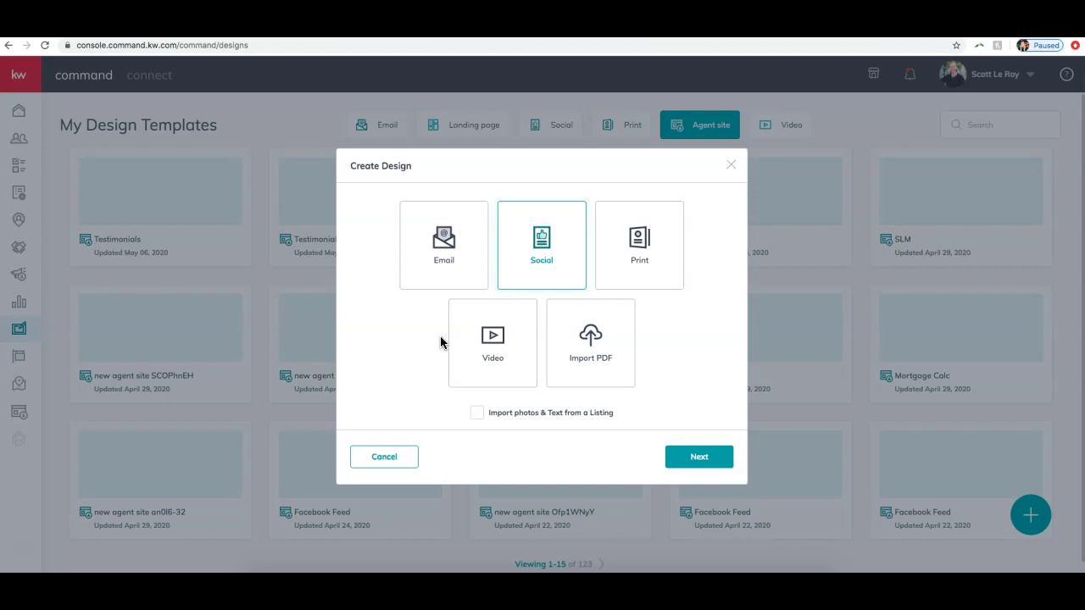
click(476, 413)
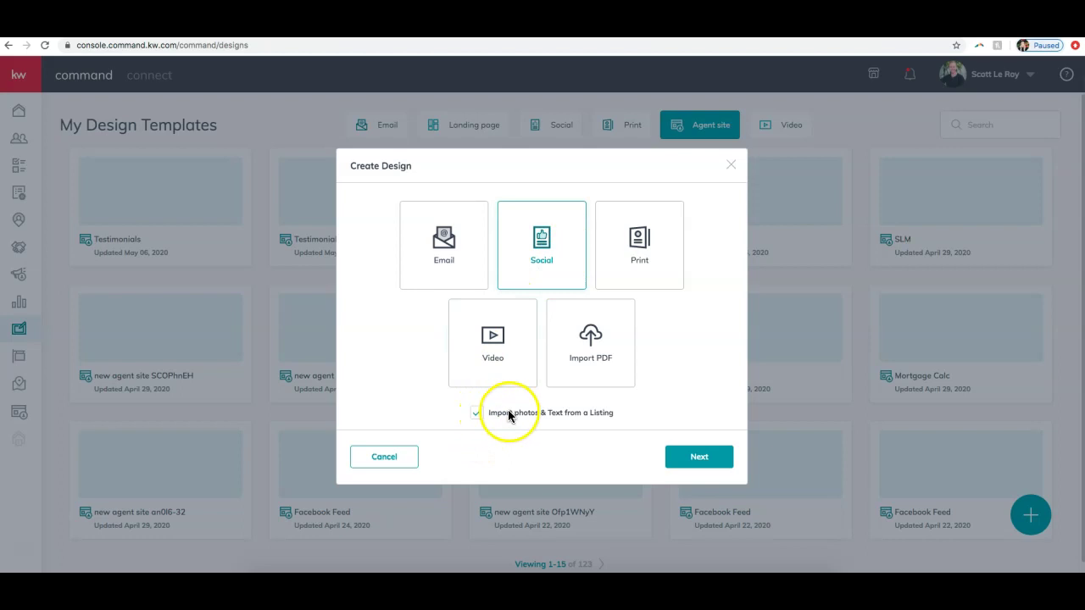
click(693, 469)
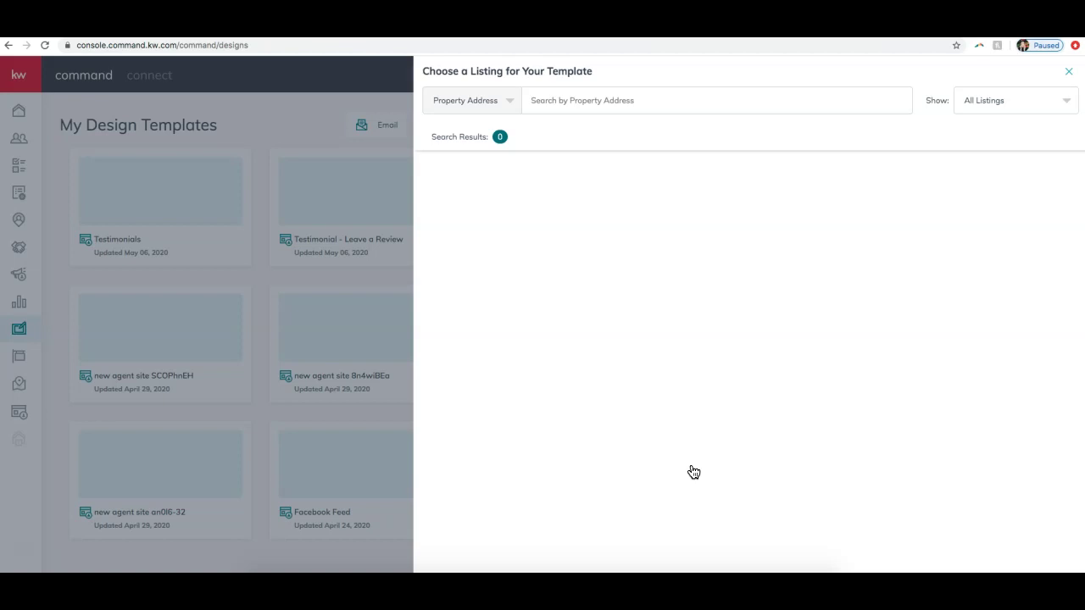
Step: Try the listing search-by and ownership filters, leaving all listings shown
click(470, 104)
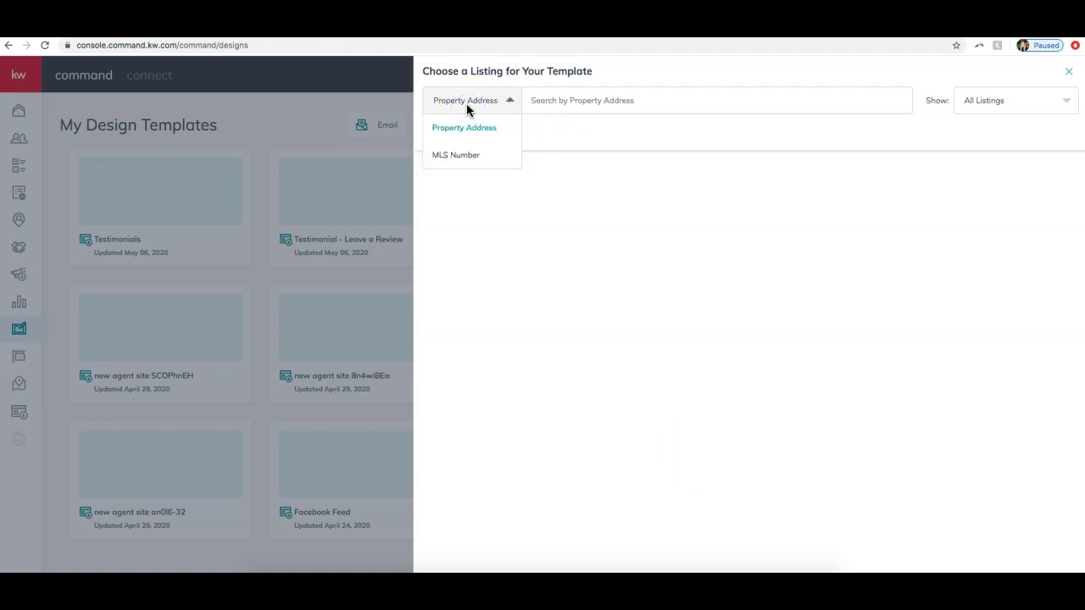
click(466, 103)
click(1044, 102)
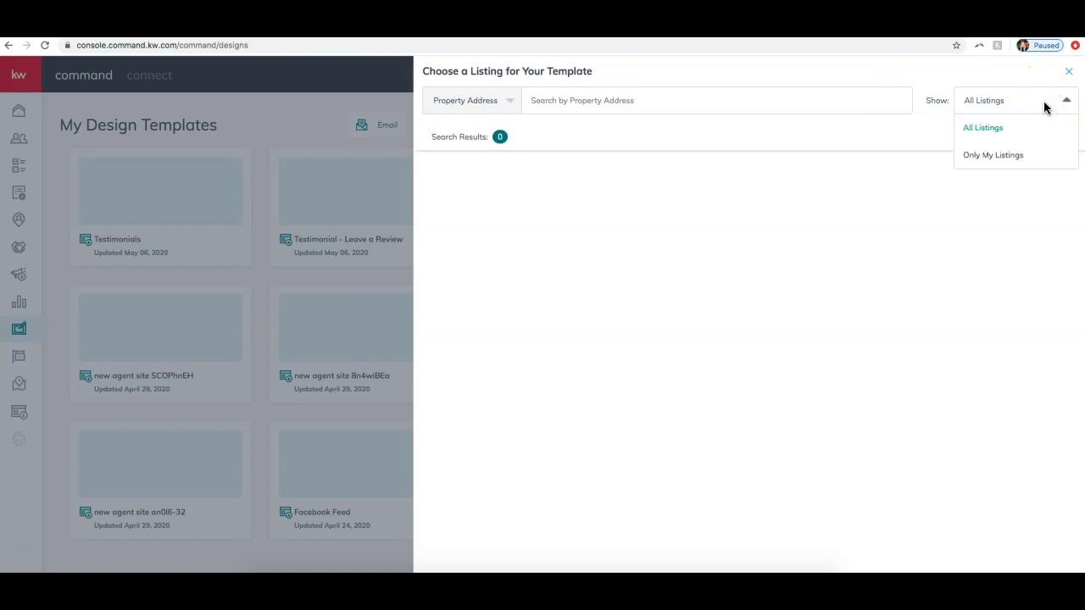
click(981, 99)
click(993, 155)
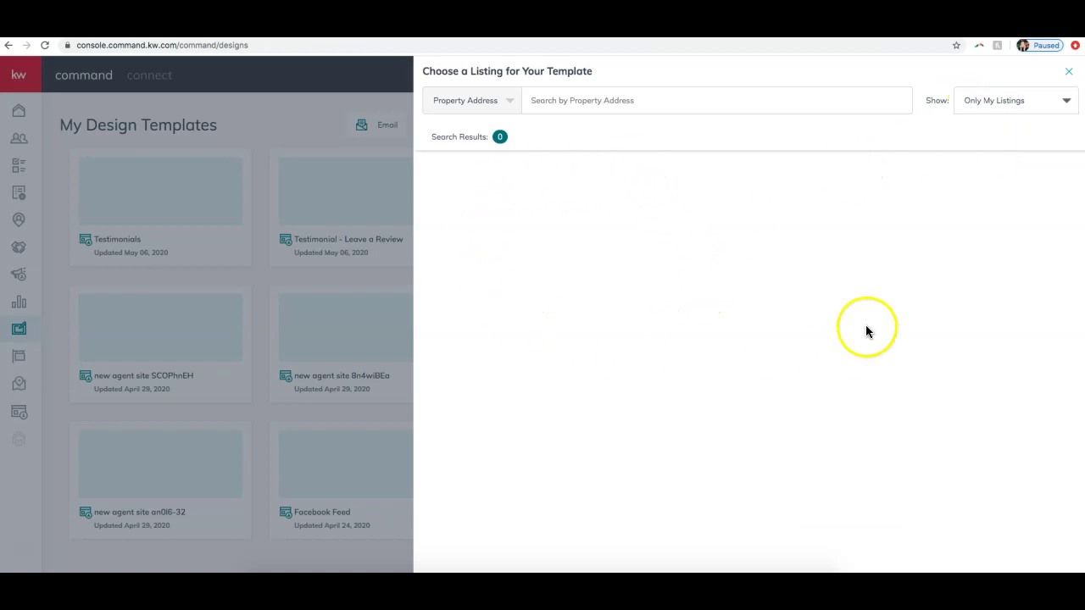
click(1006, 101)
click(994, 136)
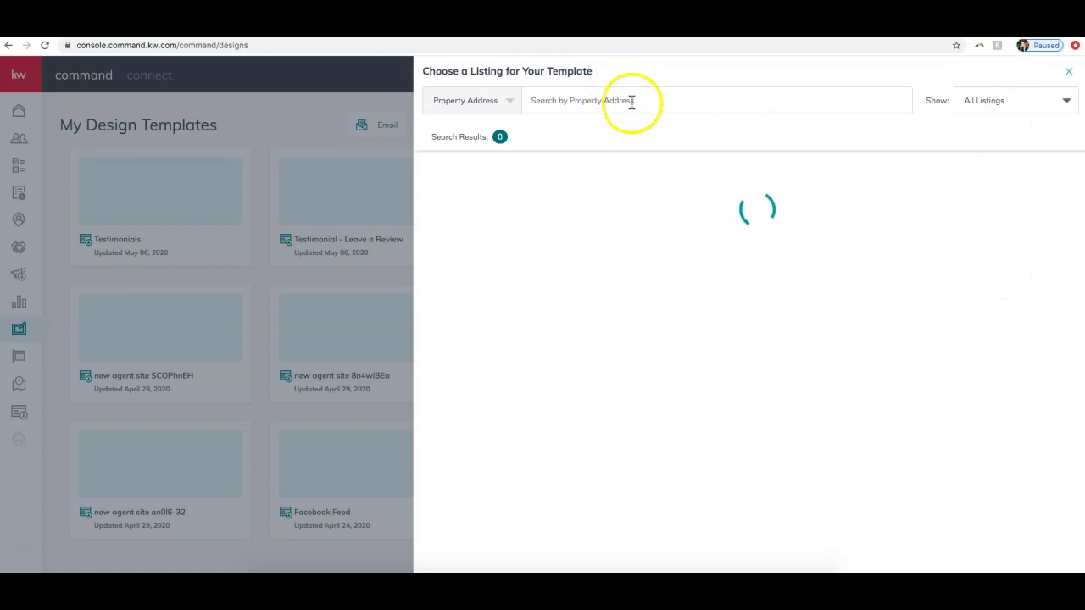
click(546, 103)
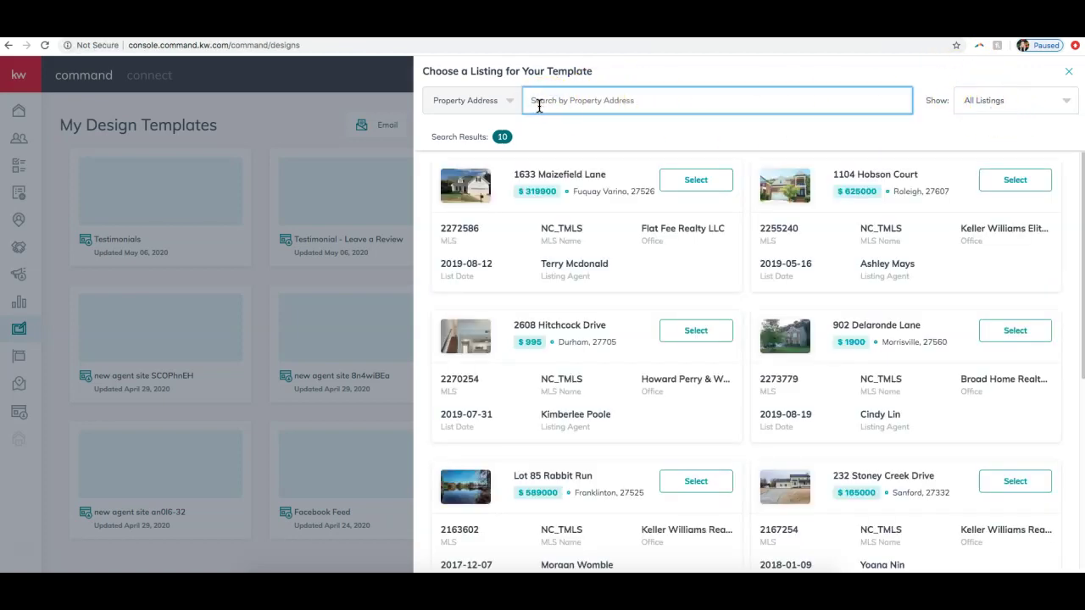
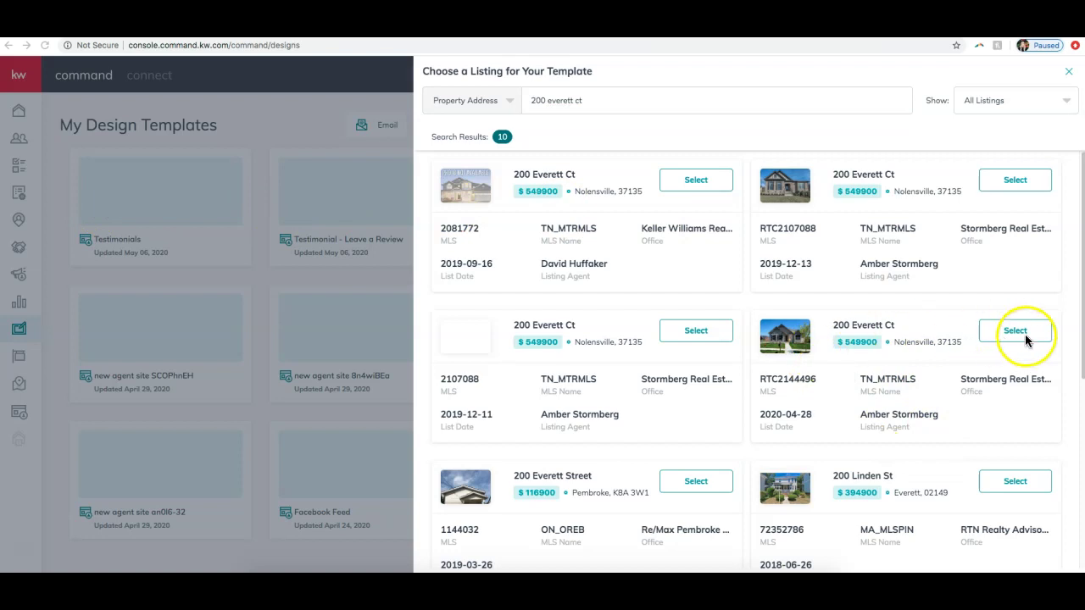
click(941, 315)
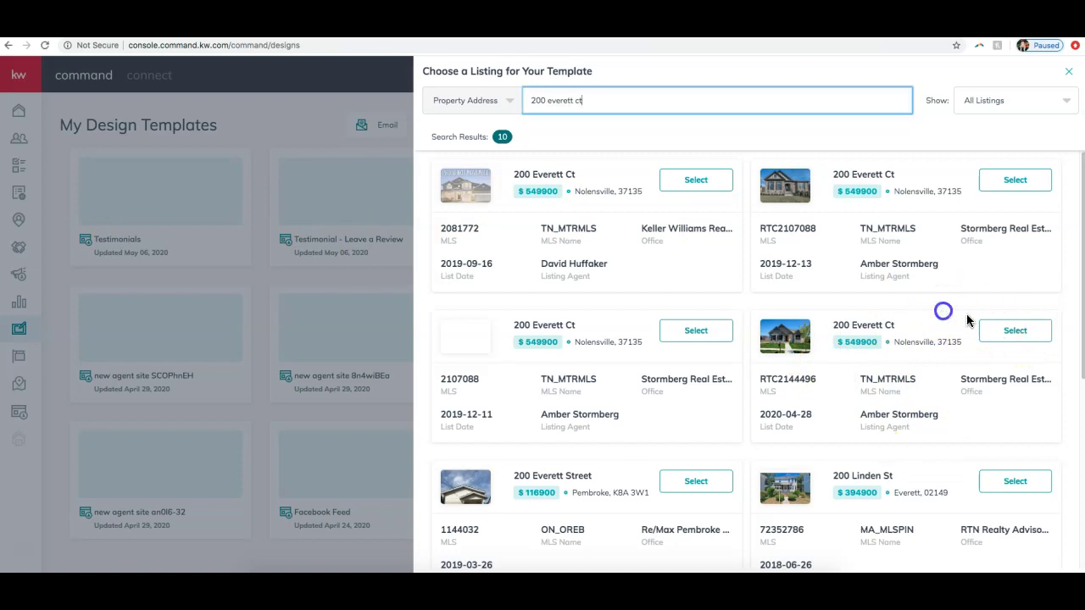
click(1021, 334)
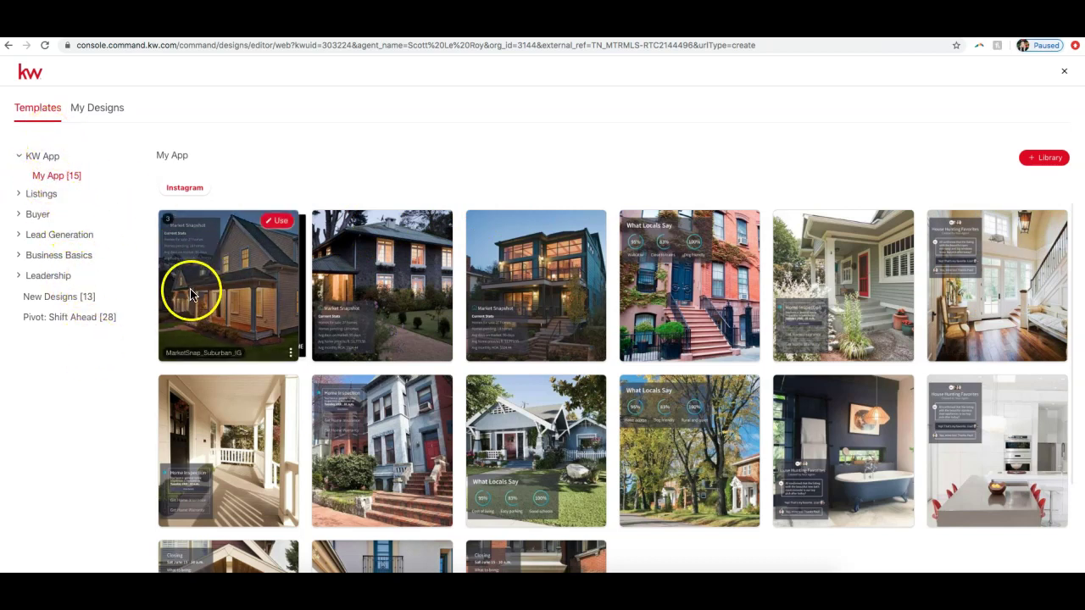
Step: Browse Business Basics templates: Social Branding, its Facebook covers, then New Designs
scroll(194, 286, down, 2)
scroll(254, 365, up, 2)
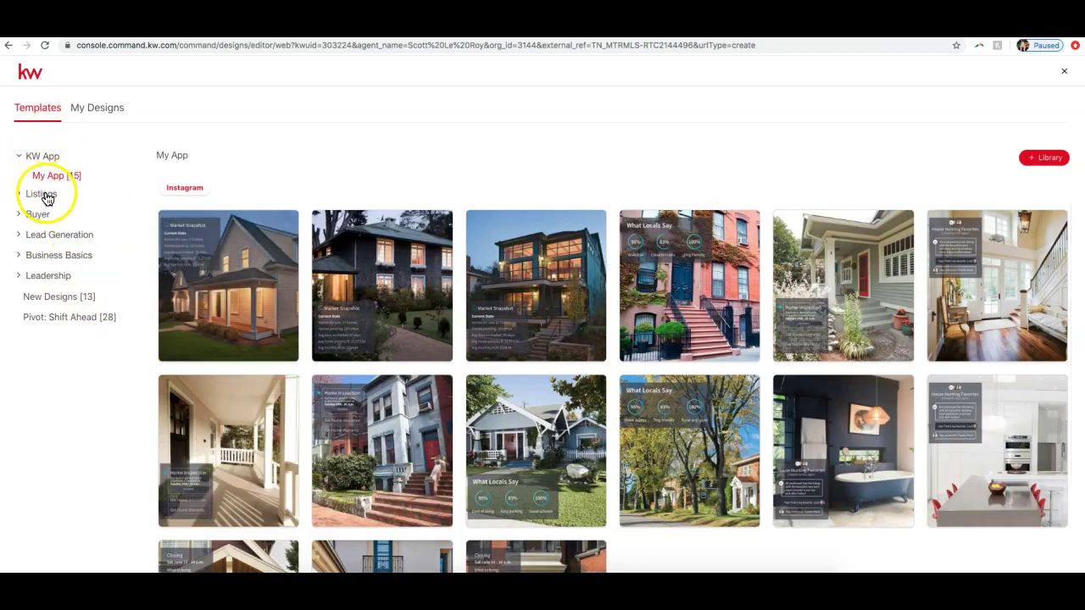
click(38, 220)
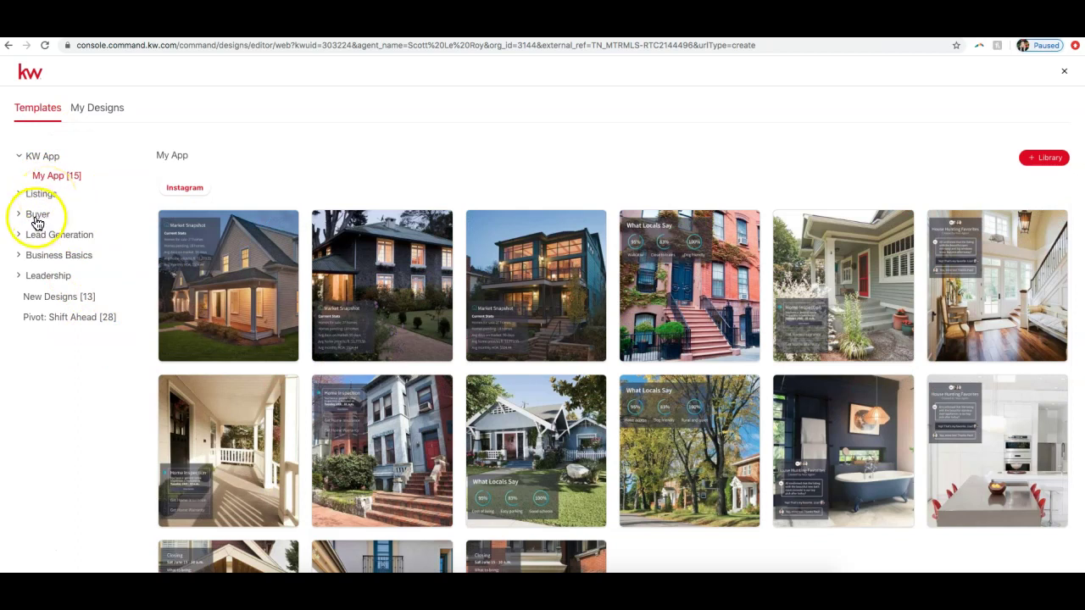
click(35, 261)
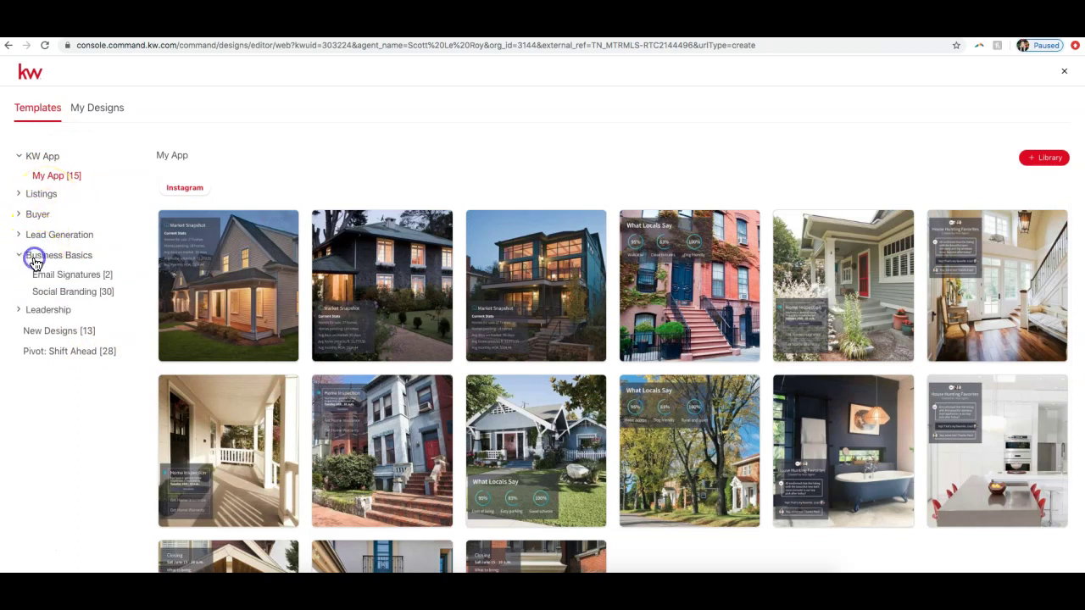
click(65, 291)
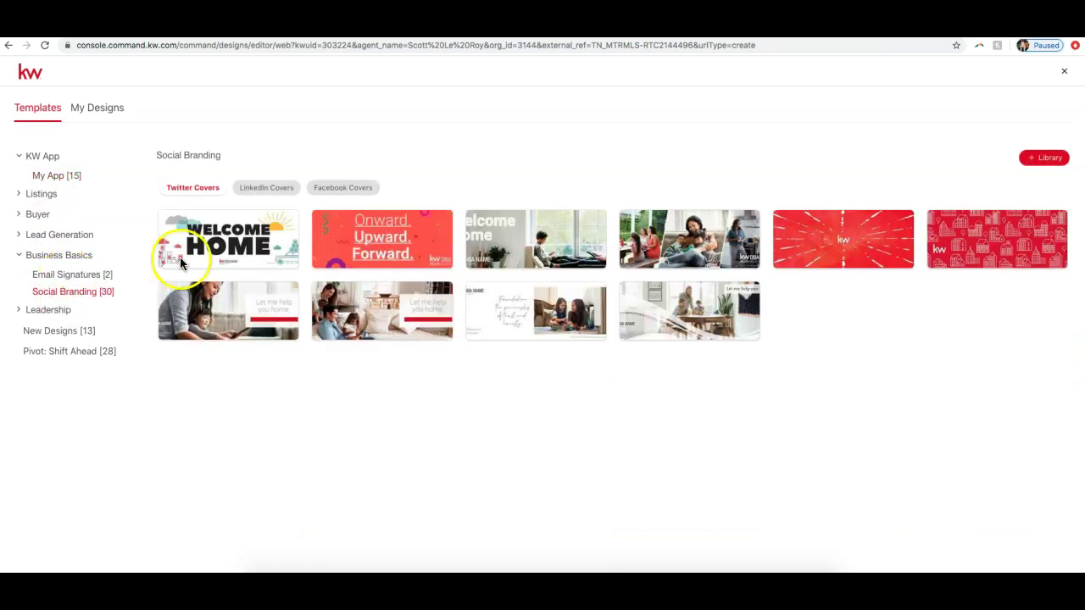
click(366, 187)
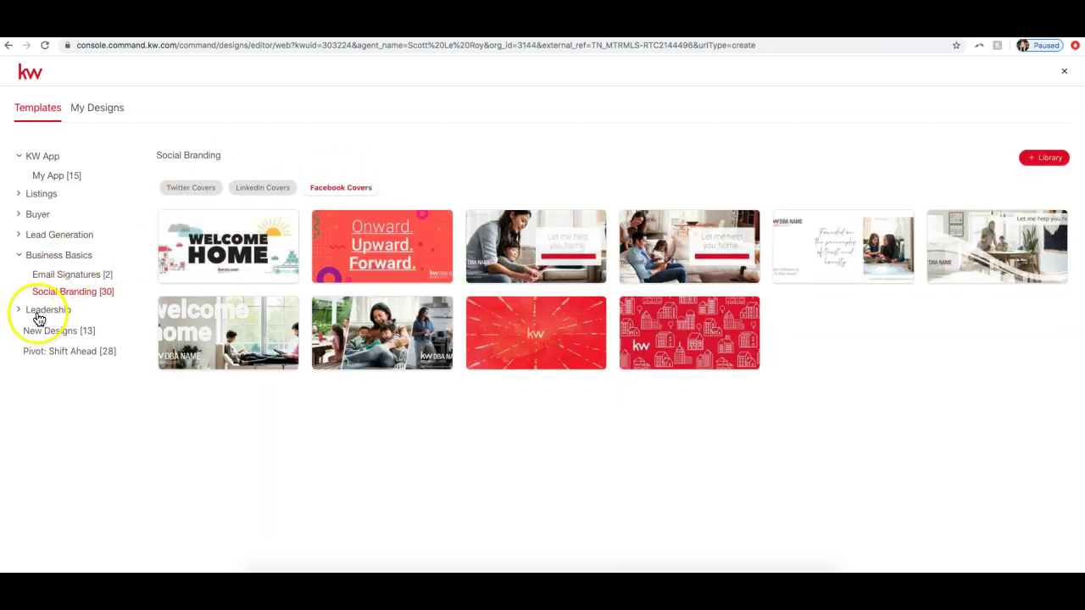
click(51, 335)
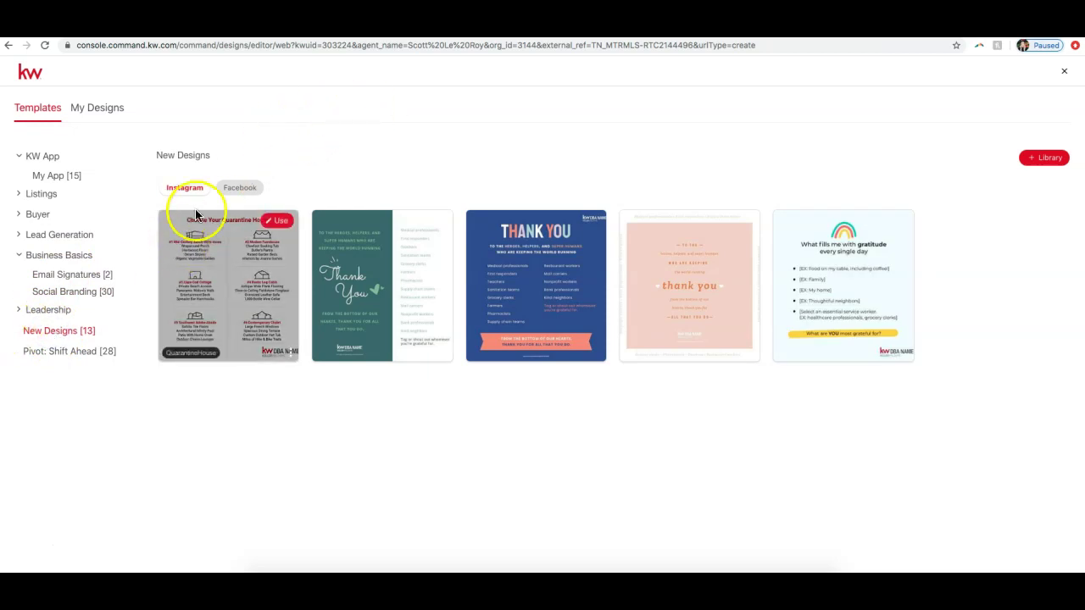
Step: Show the Pivot: Shift Ahead Instagram templates and expand the Listings category
click(238, 189)
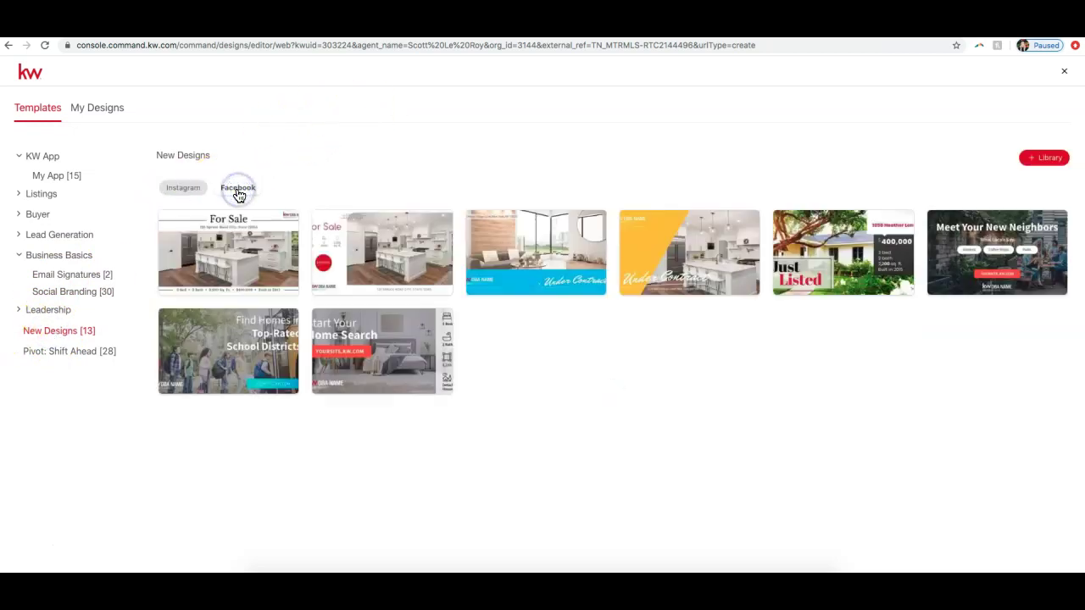
click(195, 193)
click(76, 353)
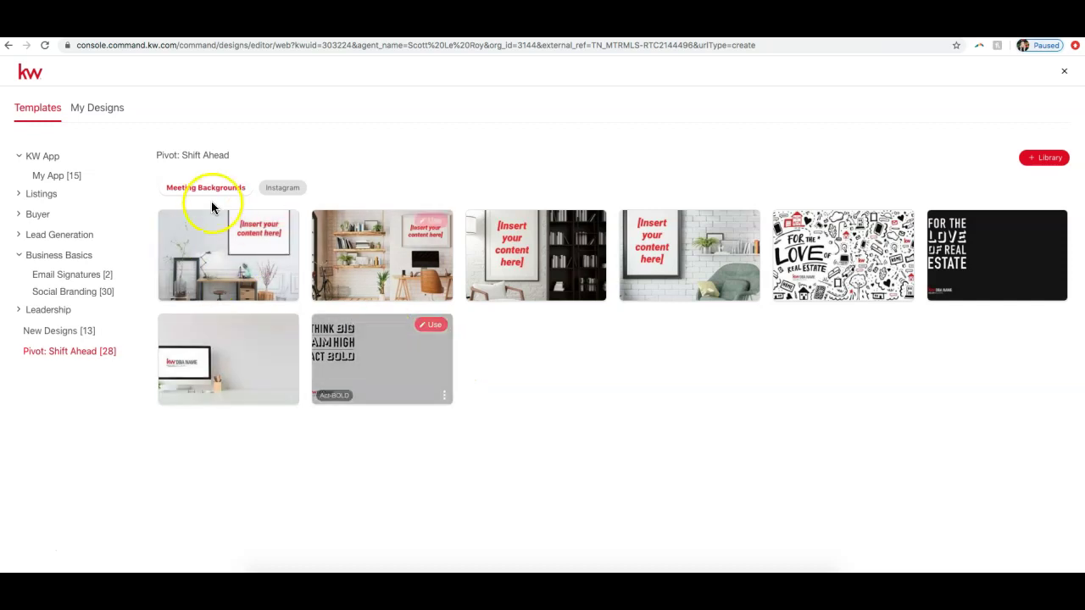
click(280, 188)
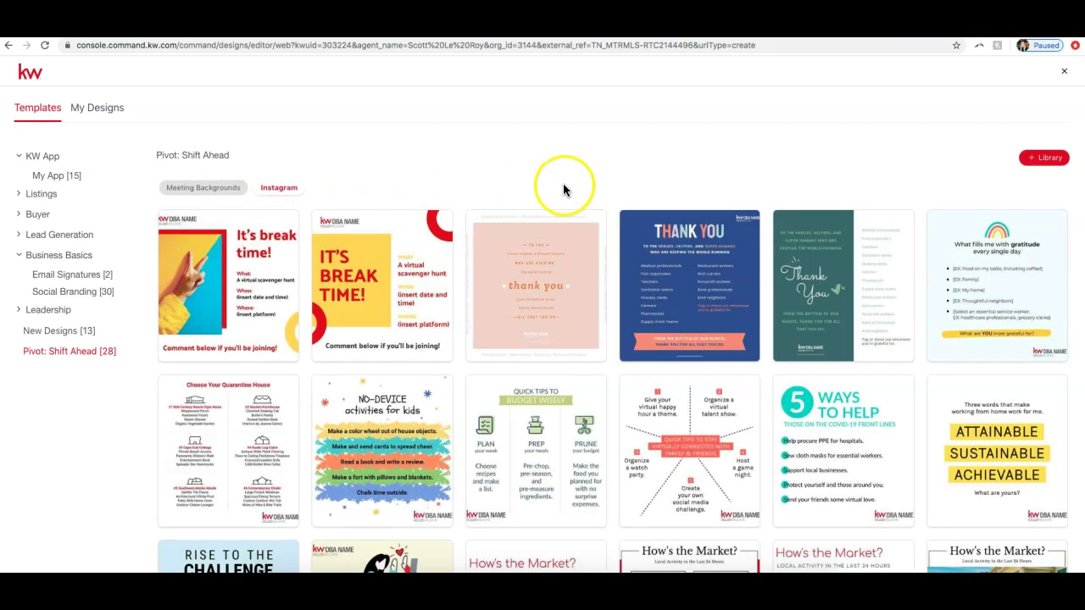
scroll(677, 272, down, 3)
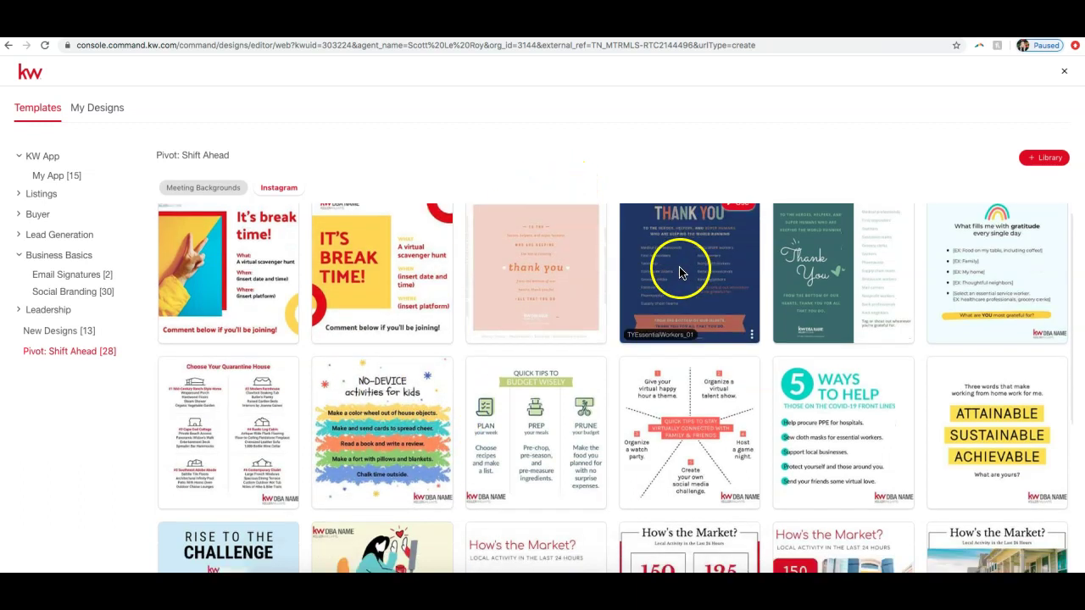
scroll(678, 271, up, 3)
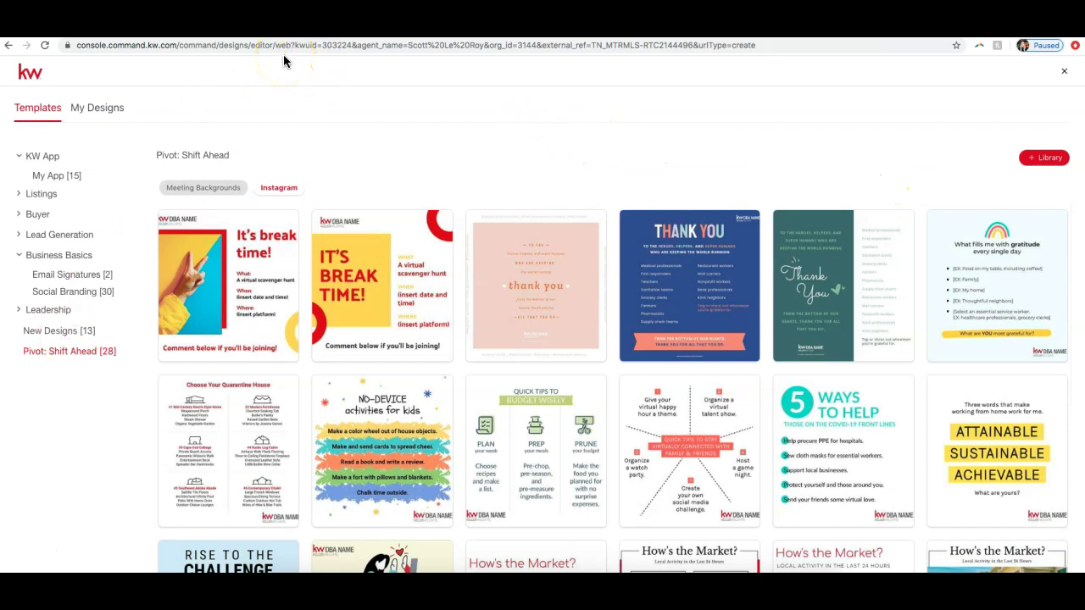
click(53, 203)
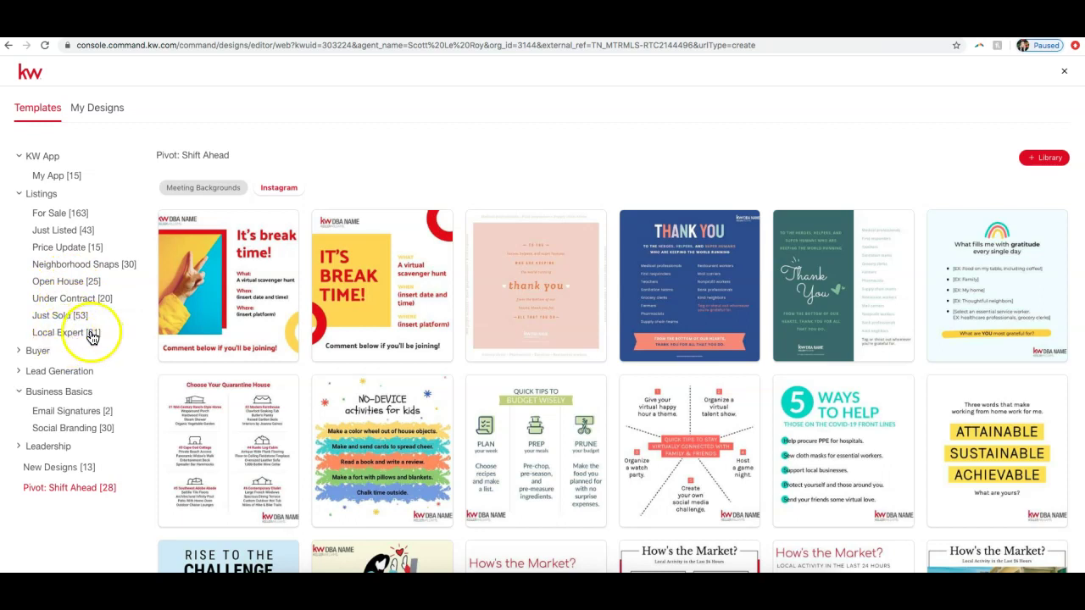
Step: Compare Listings subcategories and Just Listed templates for Instagram, Stories, LinkedIn and Twitter
click(54, 216)
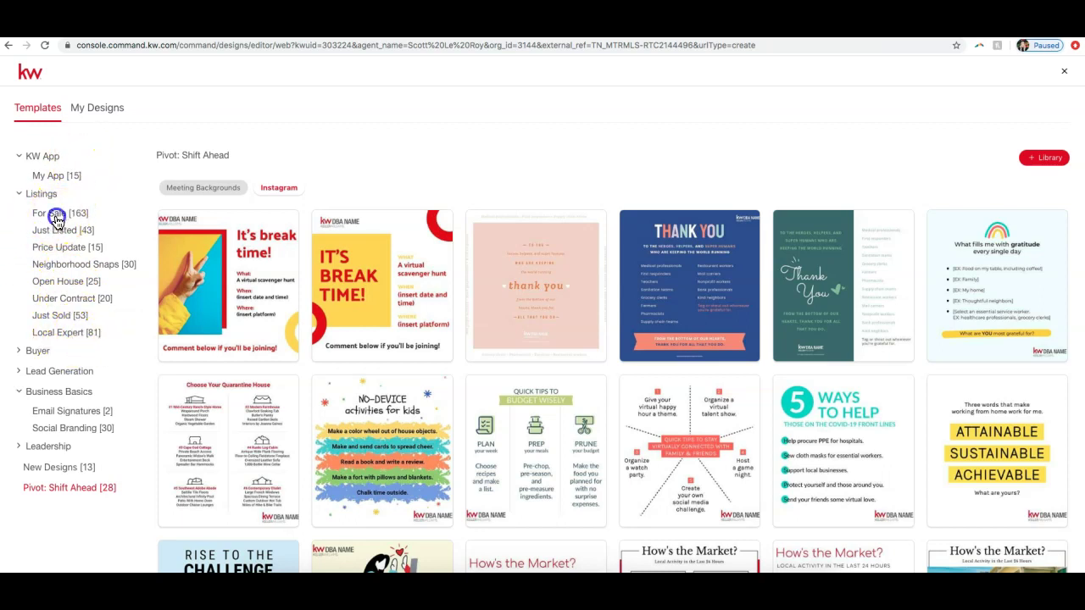
click(61, 231)
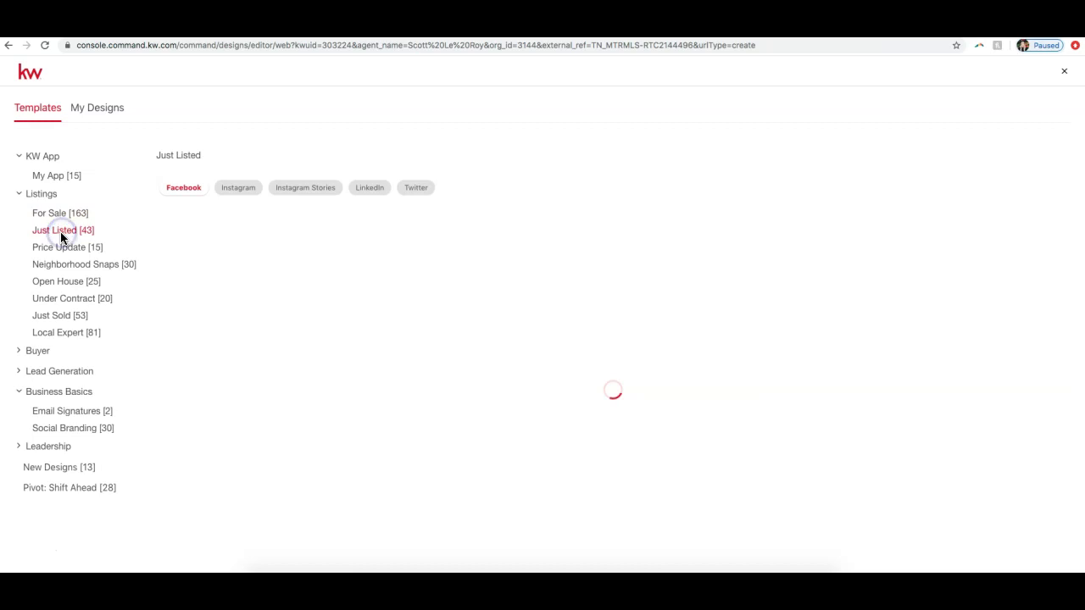
click(64, 249)
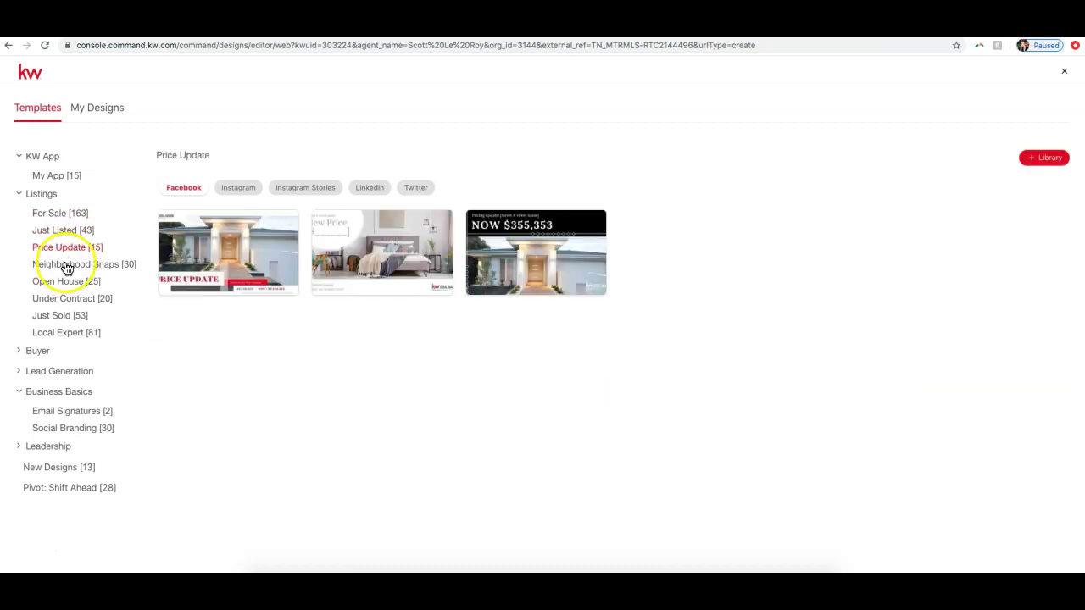
click(70, 233)
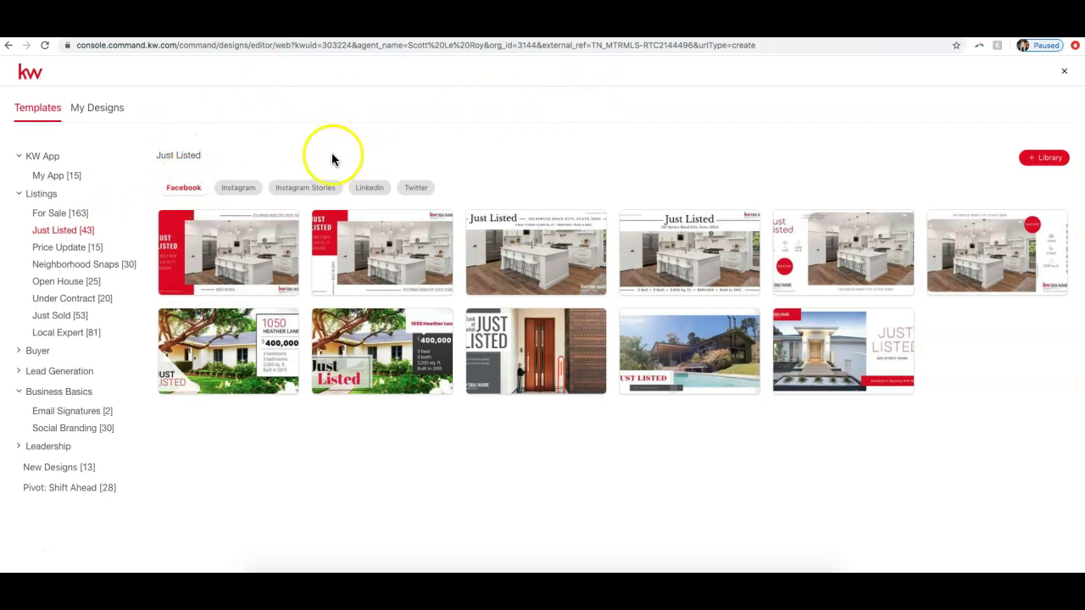
mouse_move(219, 269)
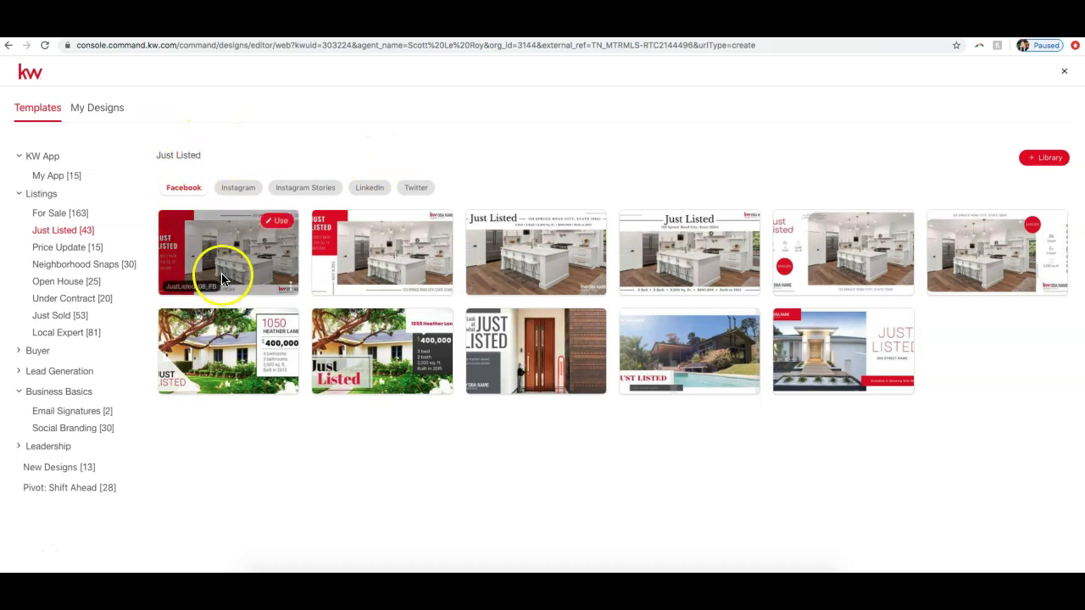
click(240, 194)
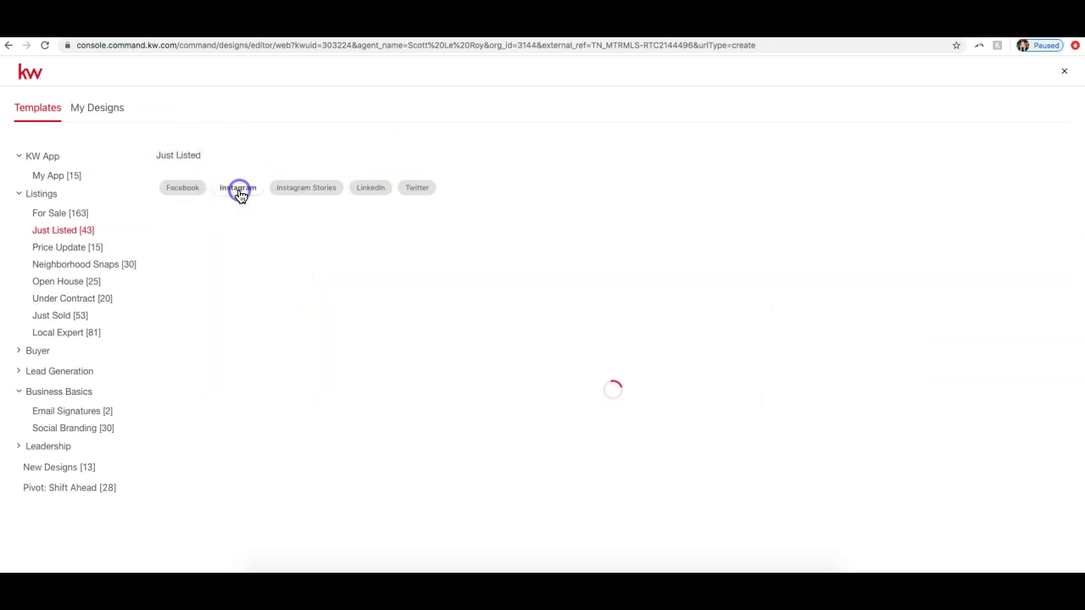
click(322, 193)
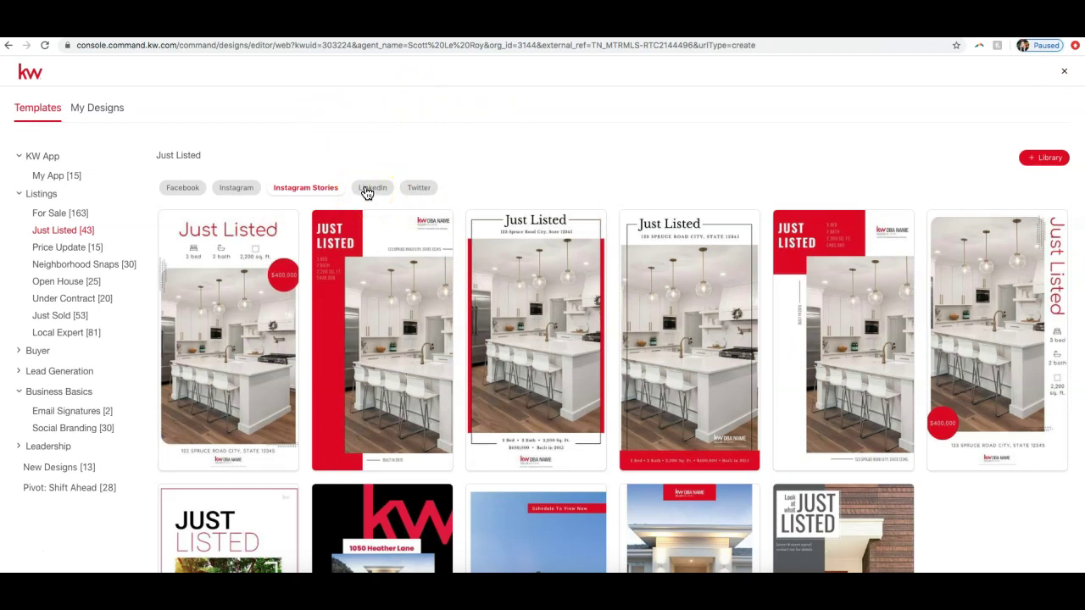
click(366, 191)
click(422, 187)
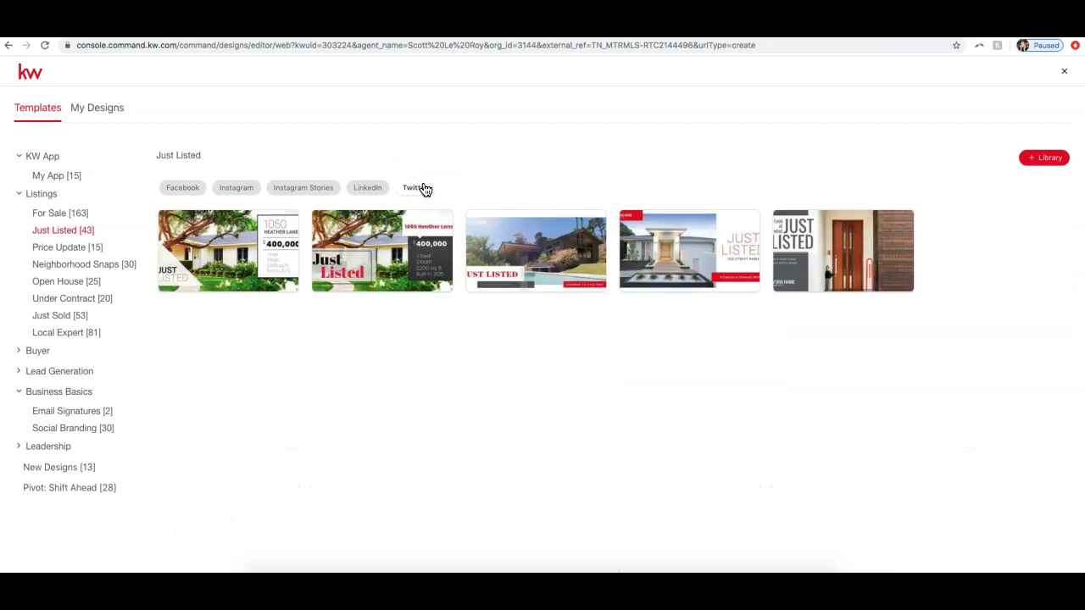
Step: Use the second Facebook Just Listed template for a new design
click(182, 188)
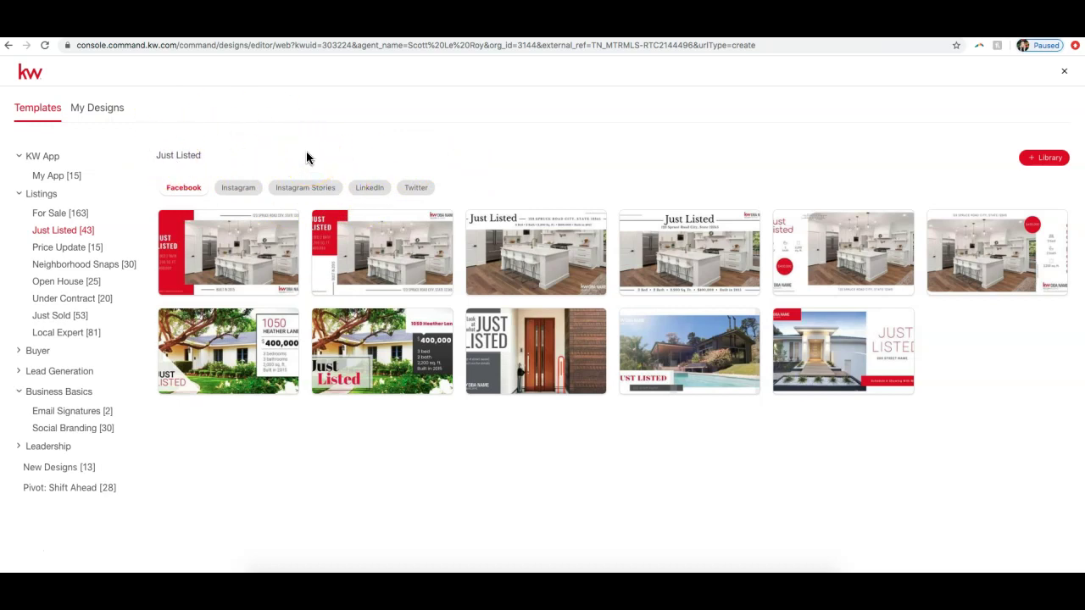
click(245, 190)
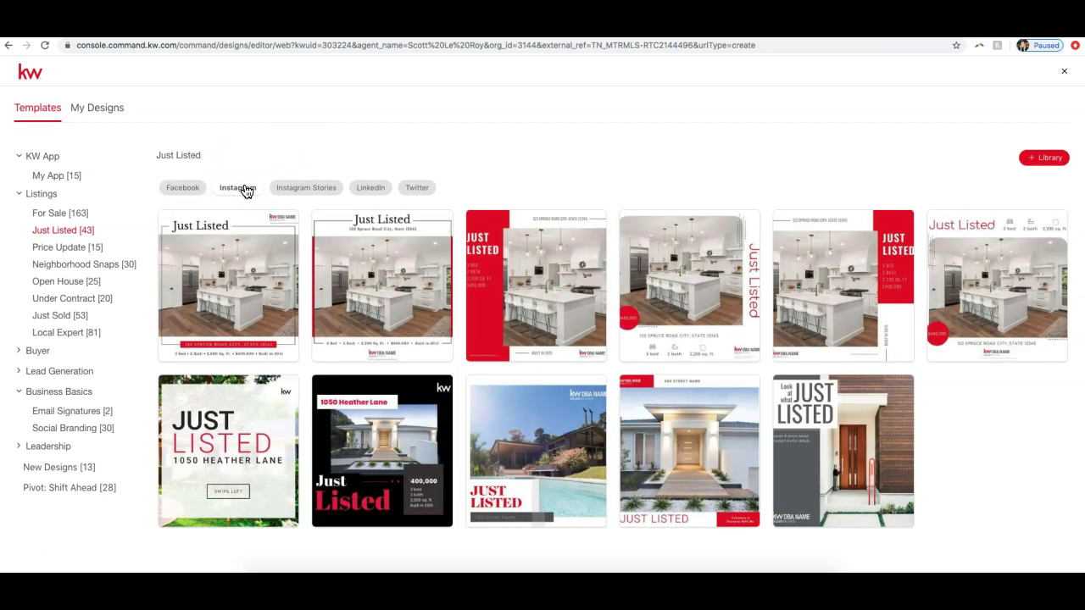
click(186, 189)
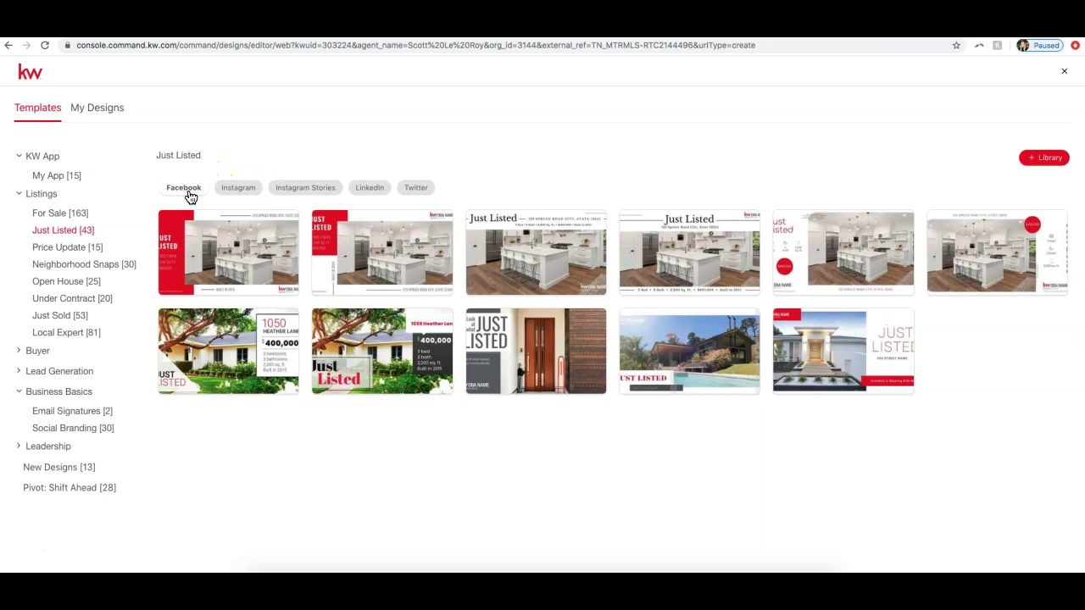
mouse_move(326, 262)
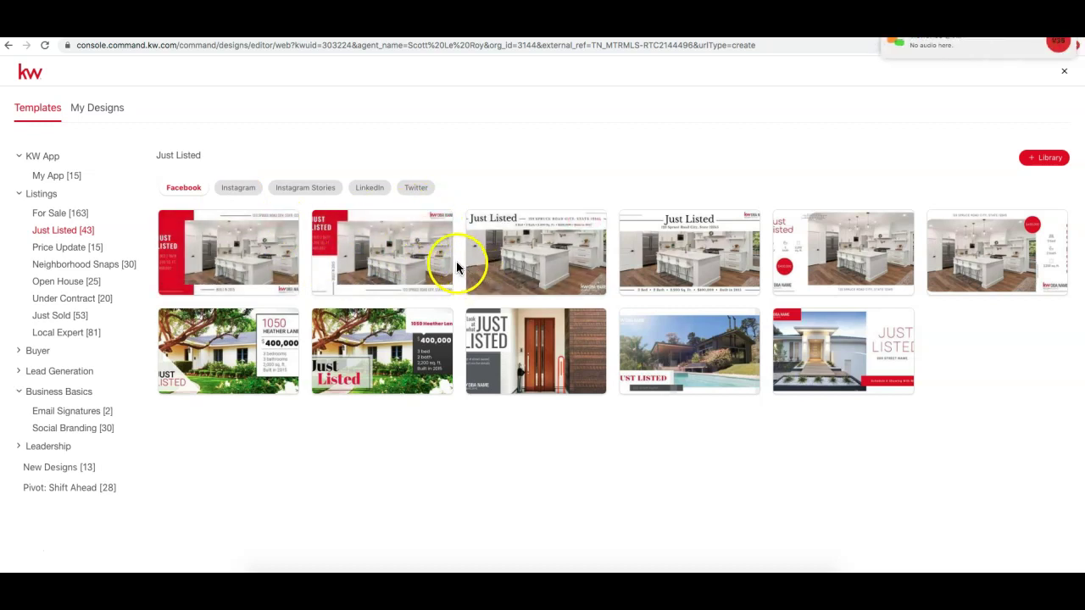
click(436, 228)
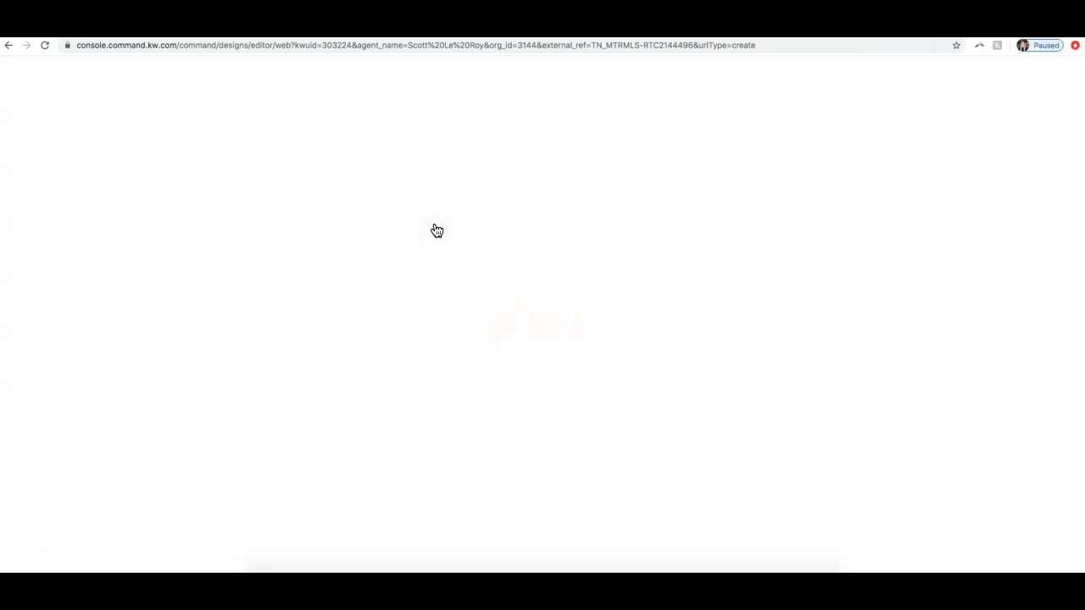
Step: Reopen the join.me chat and repost the call-in-by-phone reminder to everyone
click(649, 584)
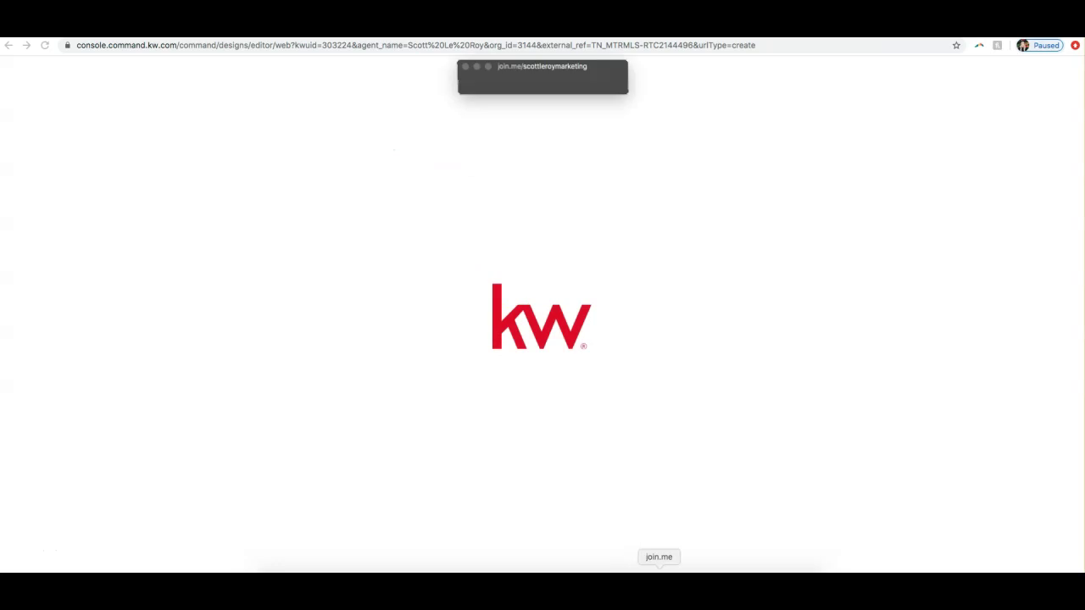
click(519, 46)
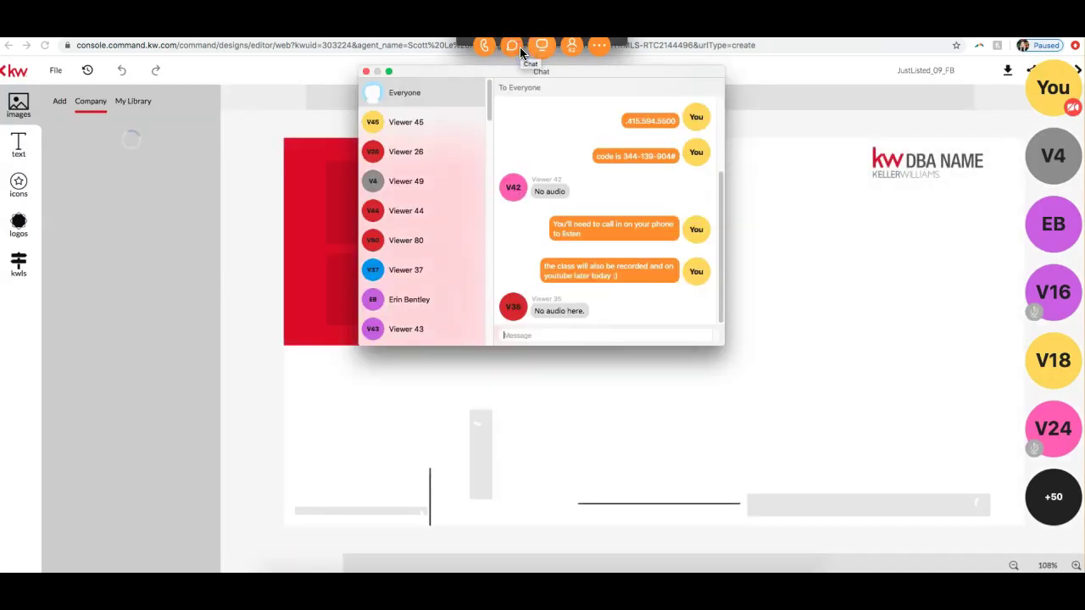
scroll(595, 253, up, 3)
scroll(595, 252, down, 3)
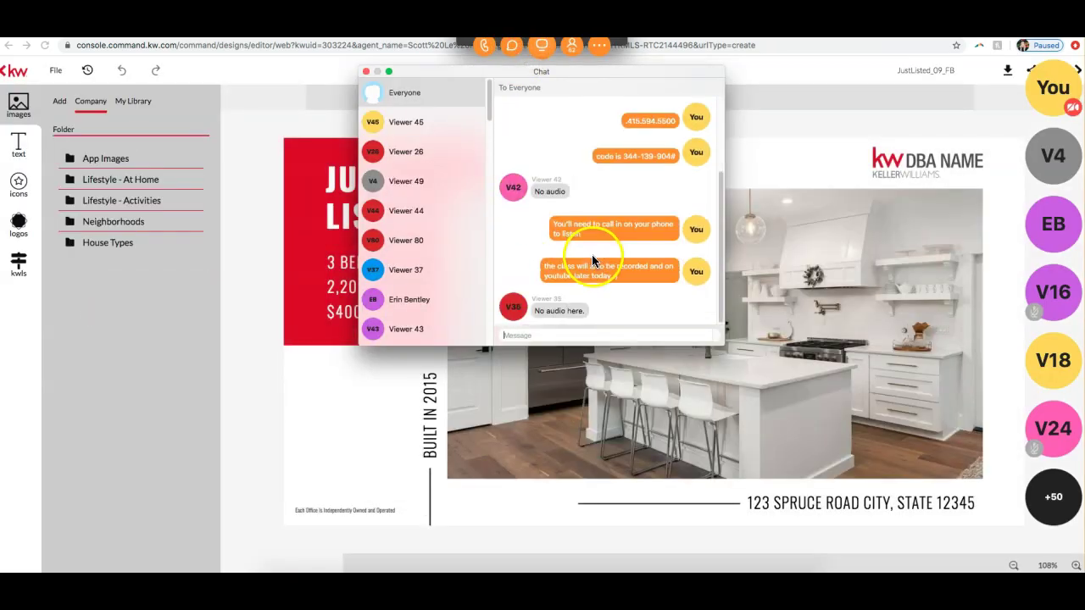
drag(588, 234, 555, 227)
key(ctrl+c)
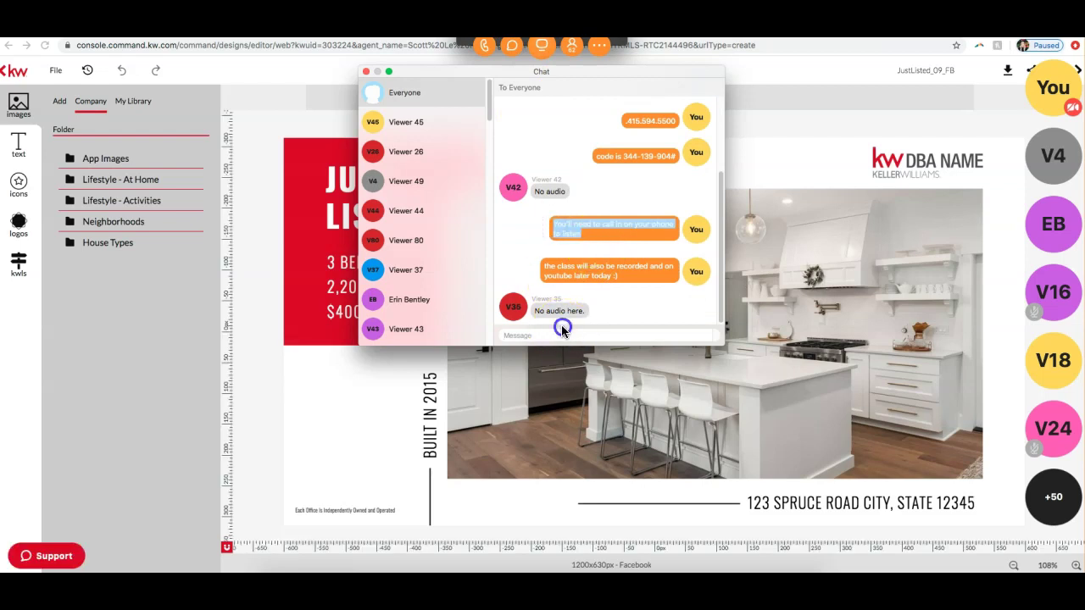
click(564, 334)
key(ctrl+v)
key(Return)
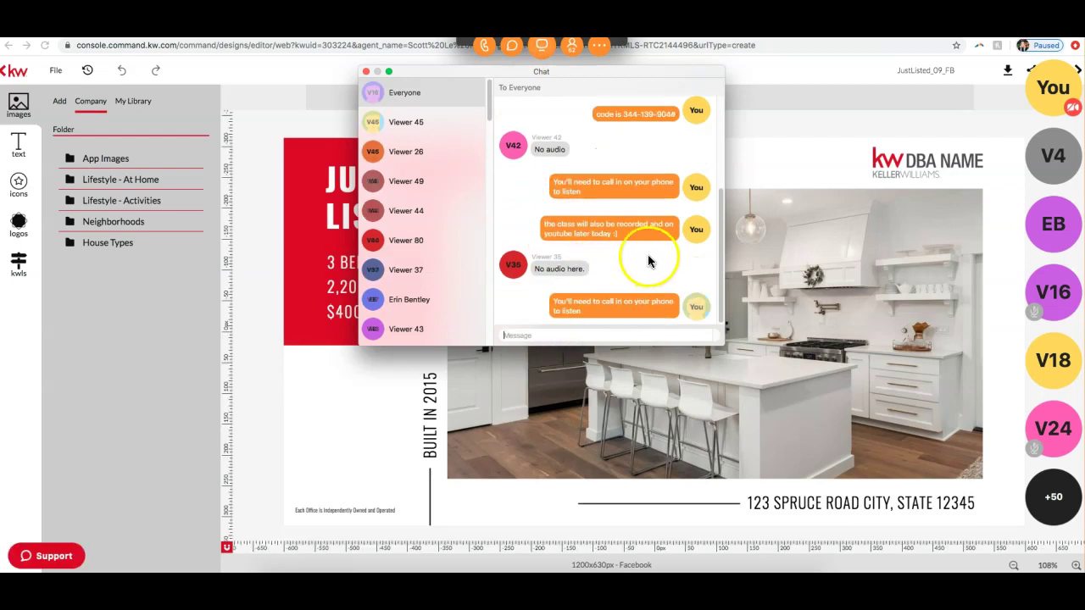
Step: Repost the dial-in phone number and the access code messages to everyone
scroll(644, 250, up, 3)
key(ctrl+c)
click(550, 332)
key(ctrl+v)
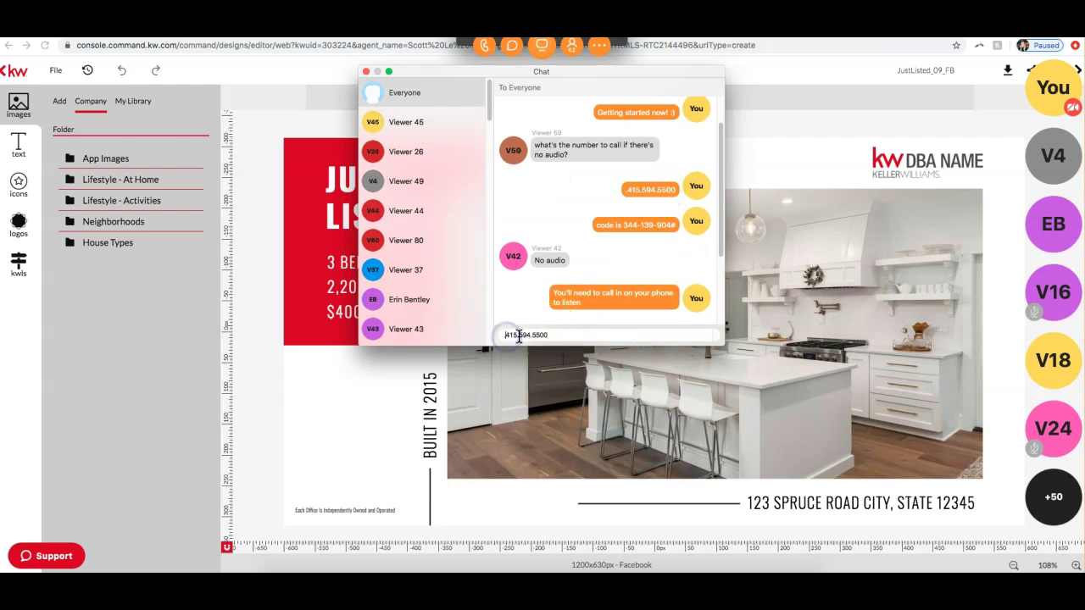
key(Return)
scroll(653, 195, up, 3)
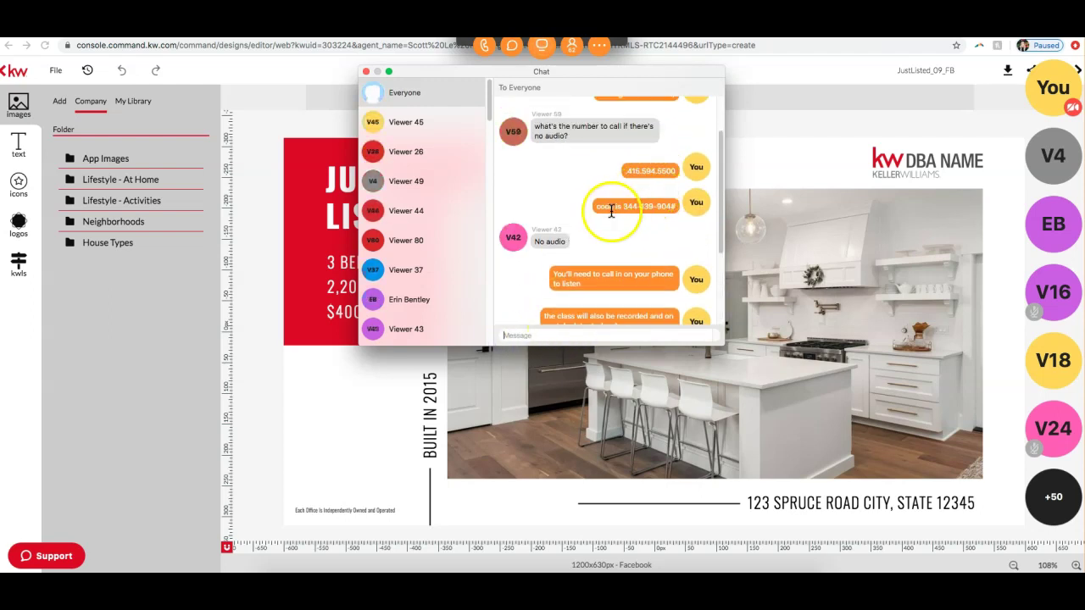
drag(597, 206, 675, 207)
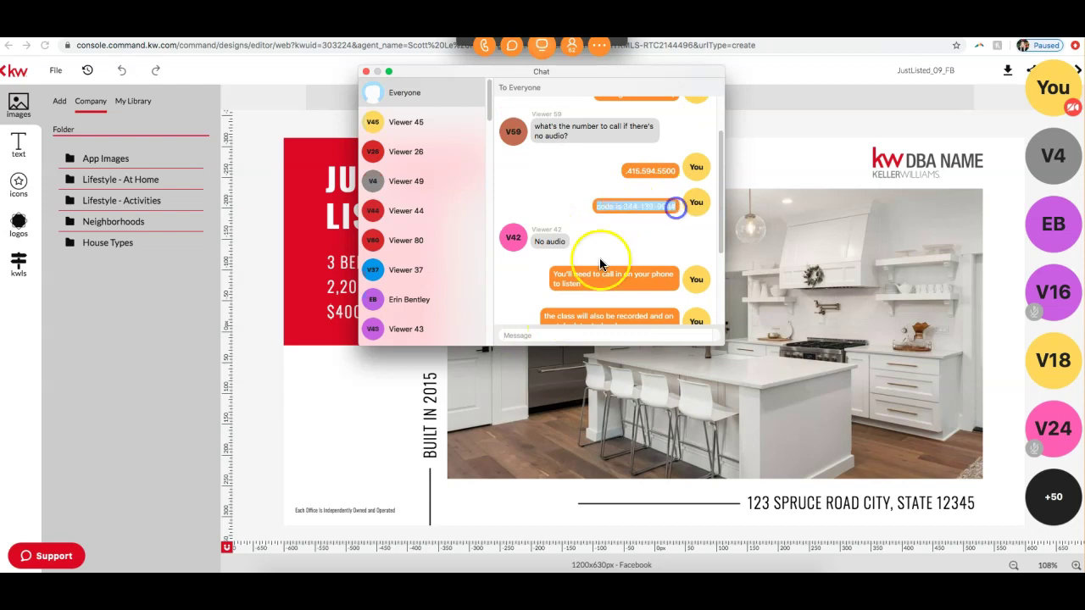
key(ctrl+c)
click(582, 334)
key(ctrl+v)
key(Return)
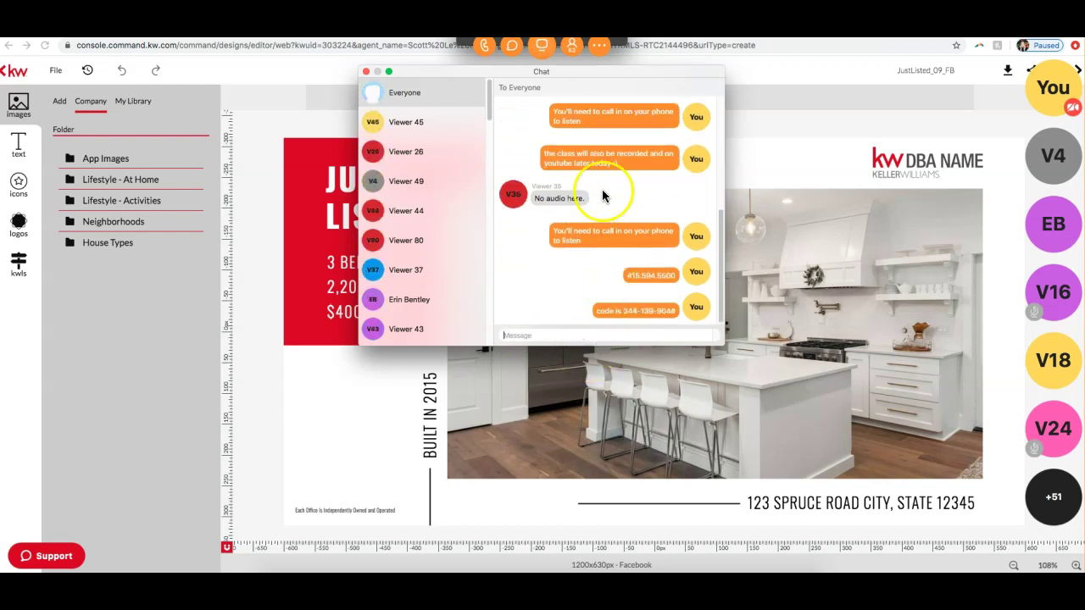
Step: Repost the recording notice to everyone and close the chat
drag(634, 165, 540, 154)
click(583, 332)
key(ctrl+v)
key(Return)
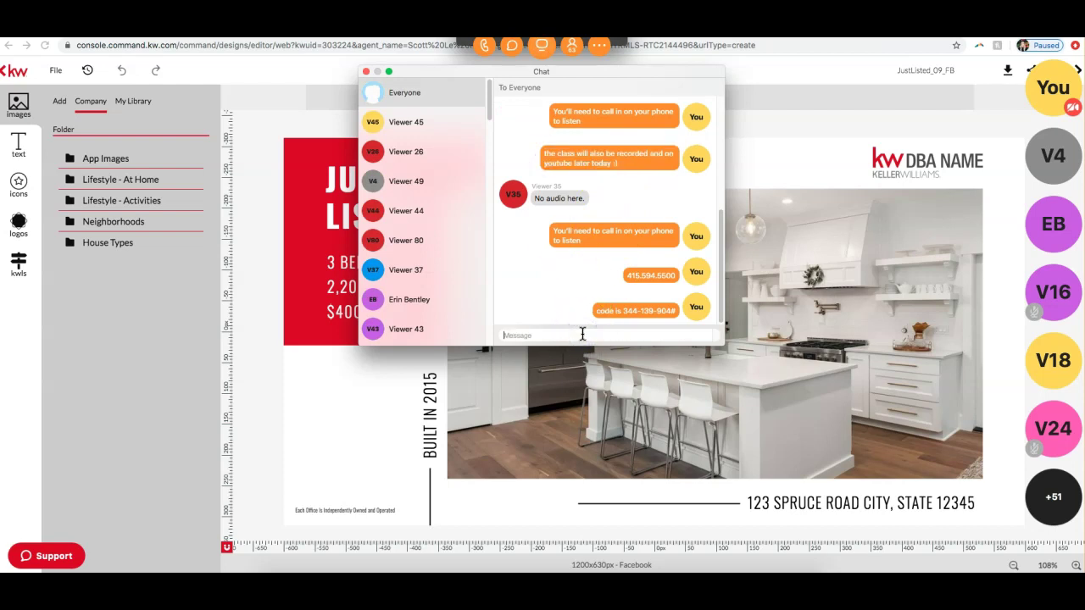
click(366, 72)
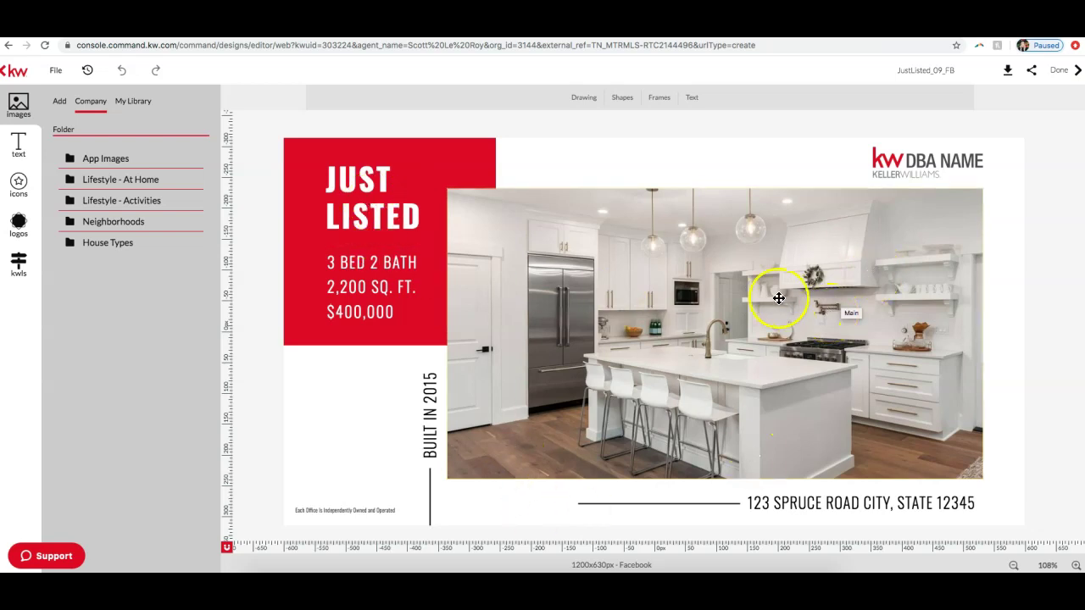
Step: Nudge the kitchen photo slightly right, then show the My Library images
click(779, 298)
mouse_move(774, 330)
mouse_down()
mouse_move(737, 292)
mouse_move(770, 330)
mouse_move(627, 317)
mouse_move(700, 292)
mouse_move(732, 332)
mouse_move(658, 288)
mouse_move(683, 296)
mouse_move(649, 293)
mouse_move(690, 315)
mouse_move(712, 302)
mouse_move(679, 307)
mouse_move(697, 281)
mouse_move(772, 314)
mouse_move(809, 315)
mouse_move(826, 331)
mouse_move(783, 331)
mouse_up()
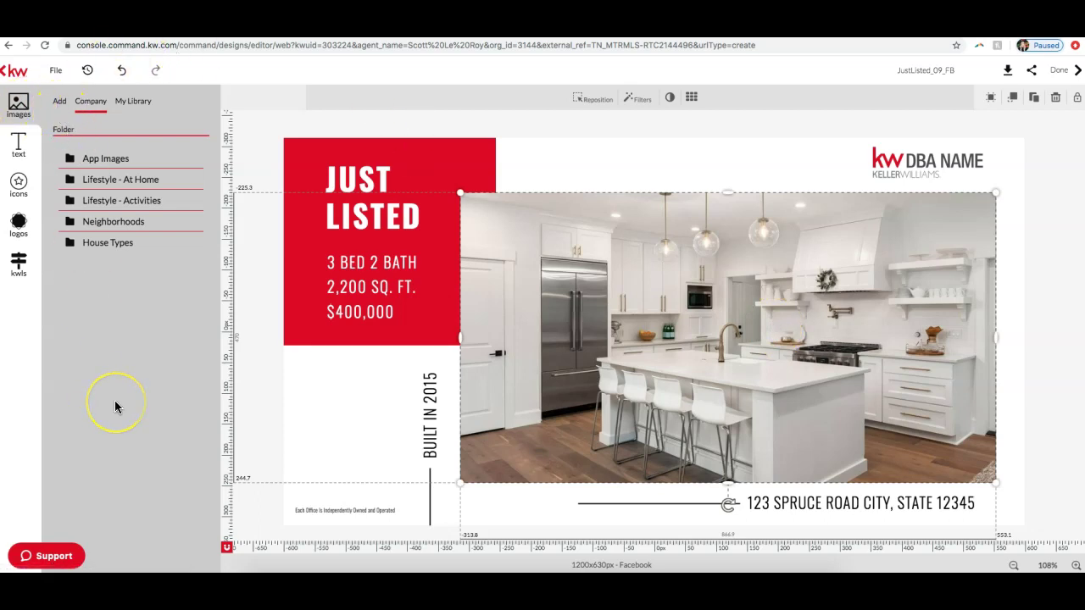
click(142, 103)
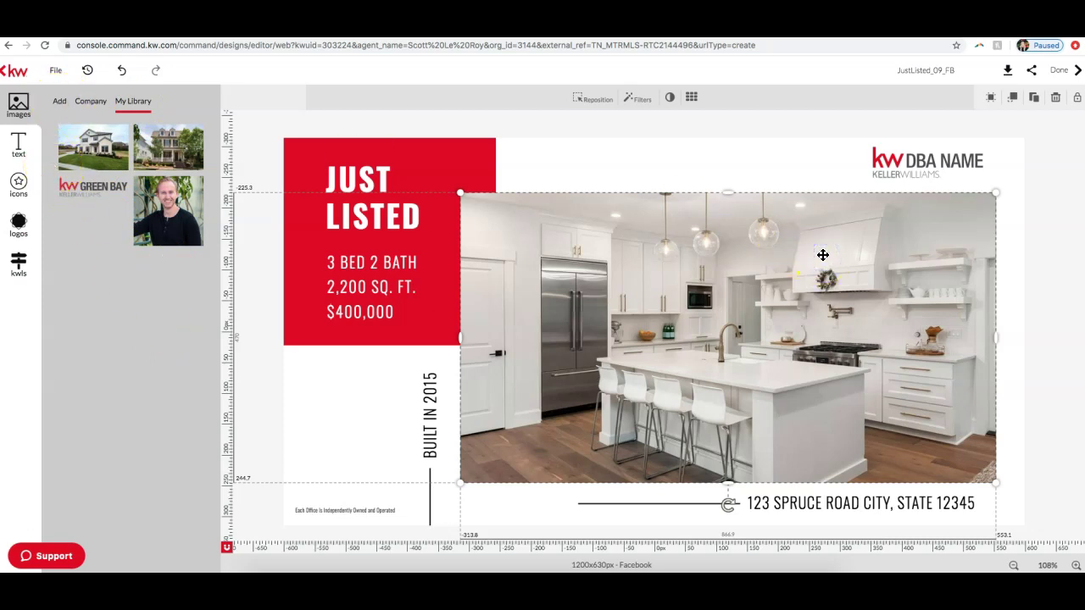
Step: Nudge the kitchen photo a few pixels down and show the Add image sources
click(901, 167)
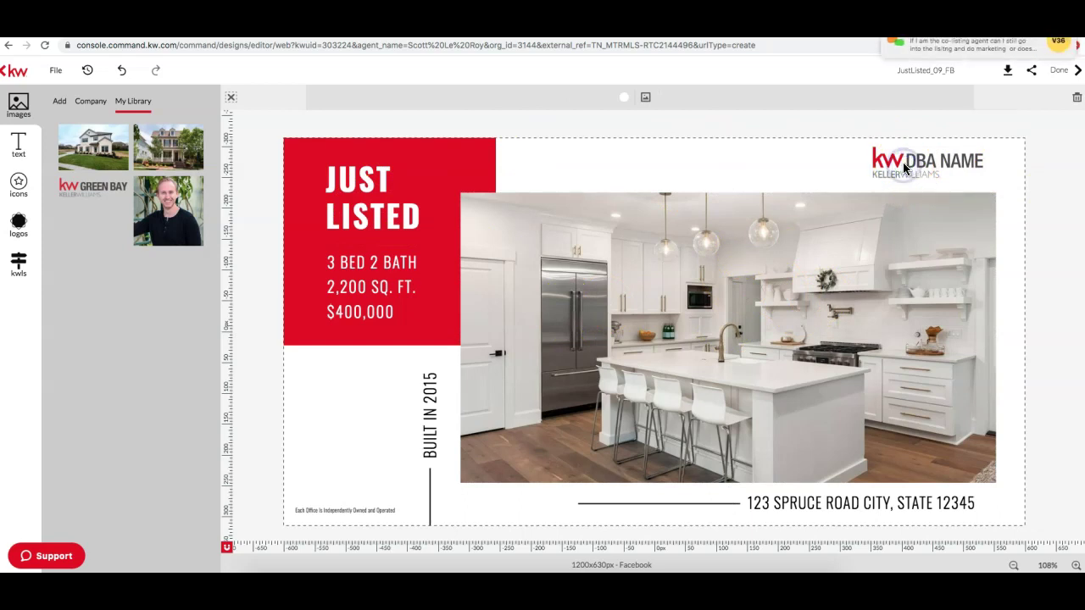
click(914, 157)
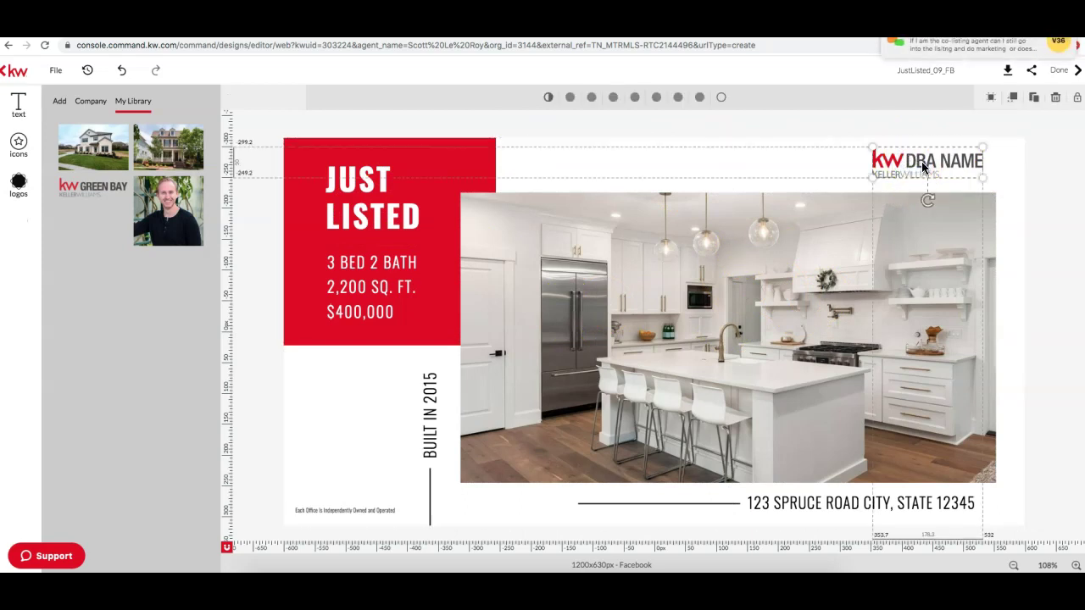
click(58, 103)
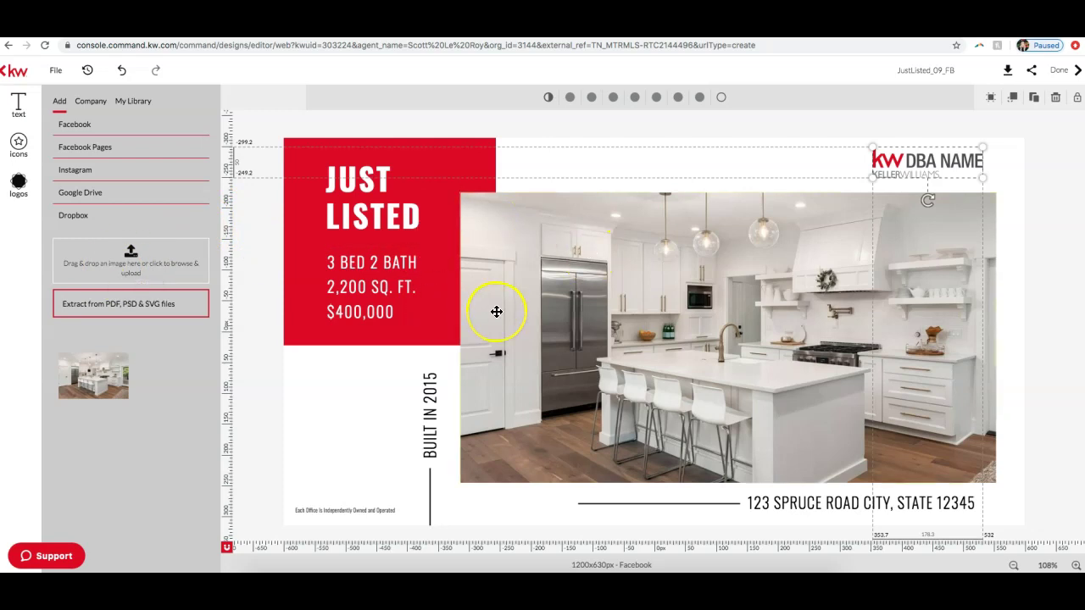
drag(605, 327, 604, 333)
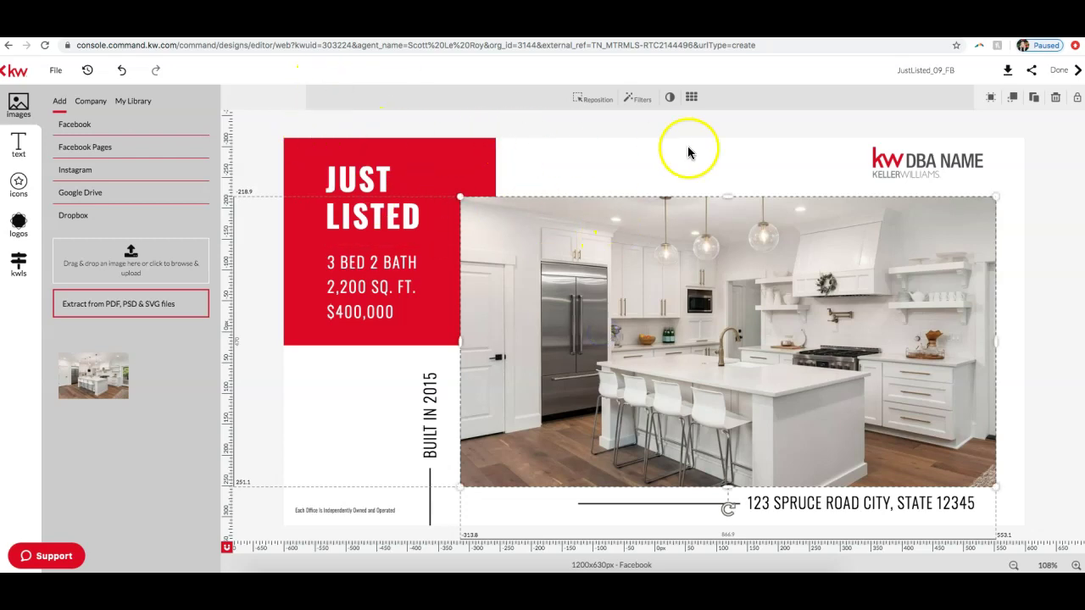
click(934, 159)
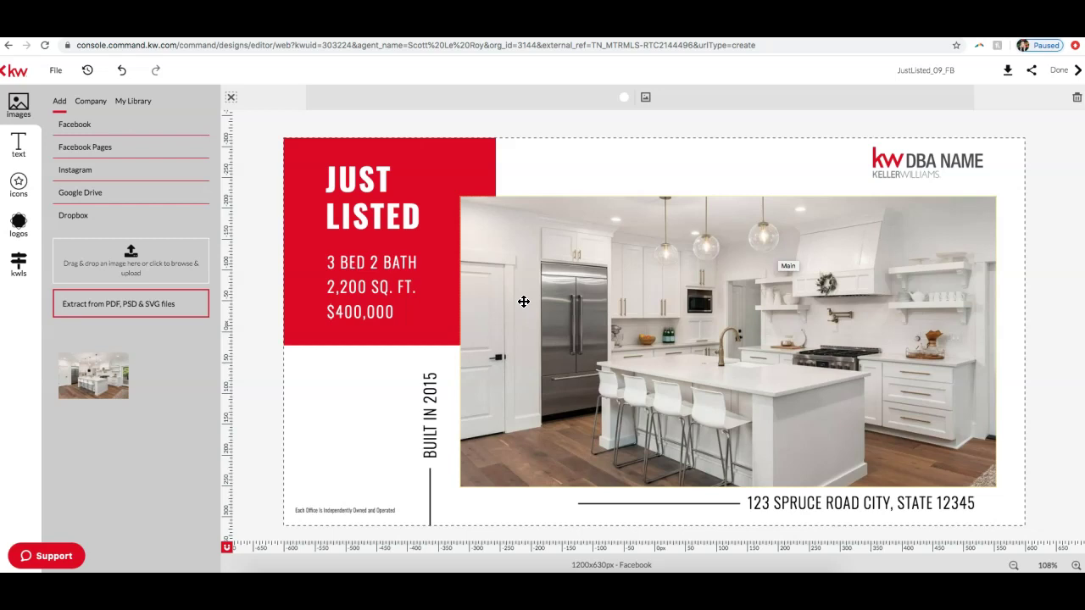
click(55, 105)
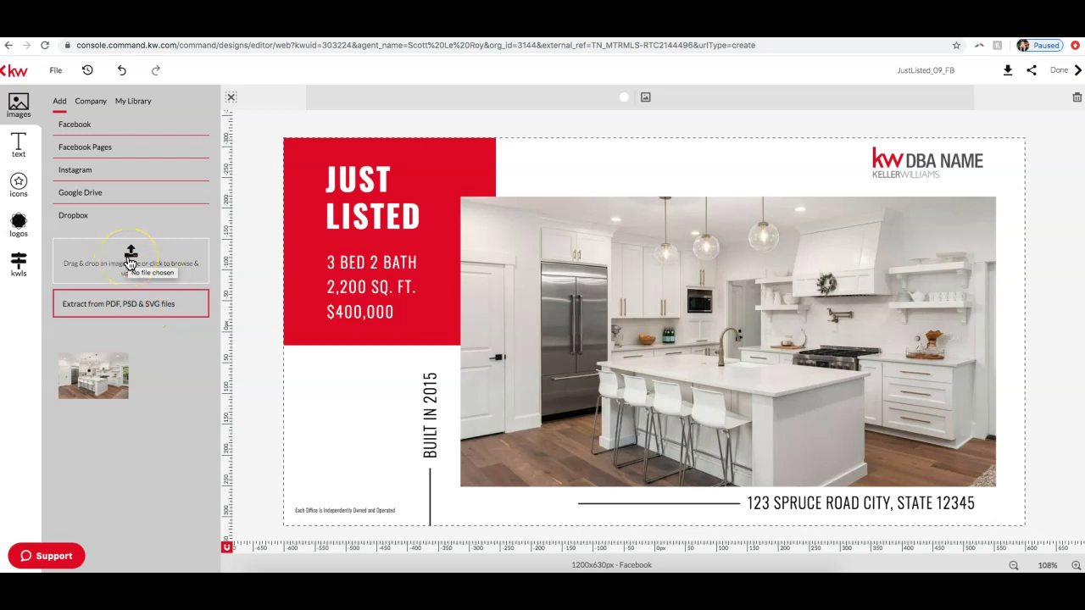
Step: Upload the Keller Williams Platinum Realty logo PNG from Downloads into Imported images
click(139, 259)
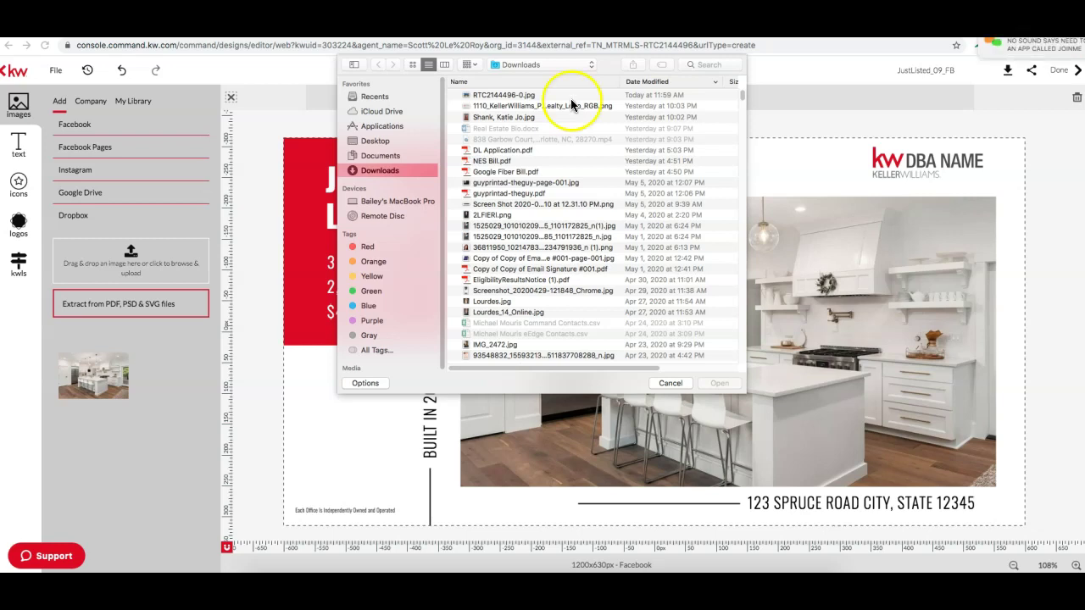
click(572, 106)
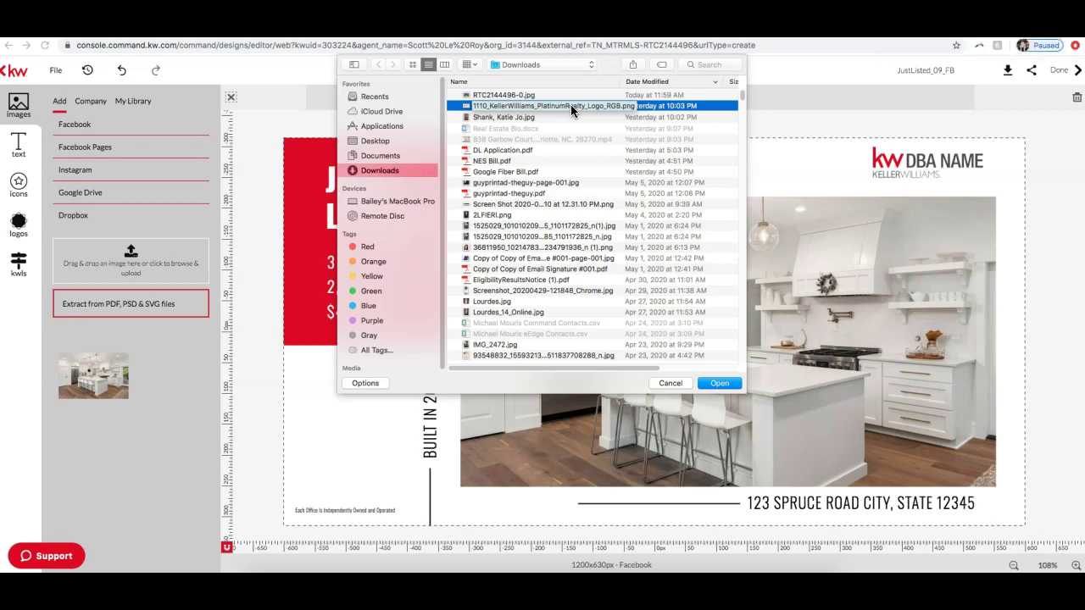
click(718, 383)
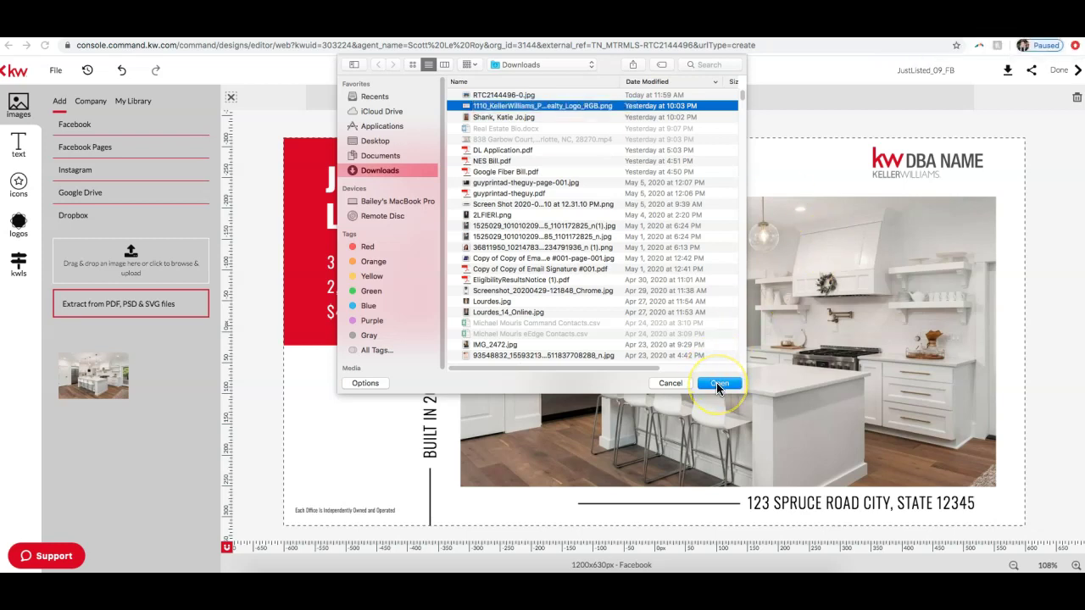
click(532, 108)
click(720, 383)
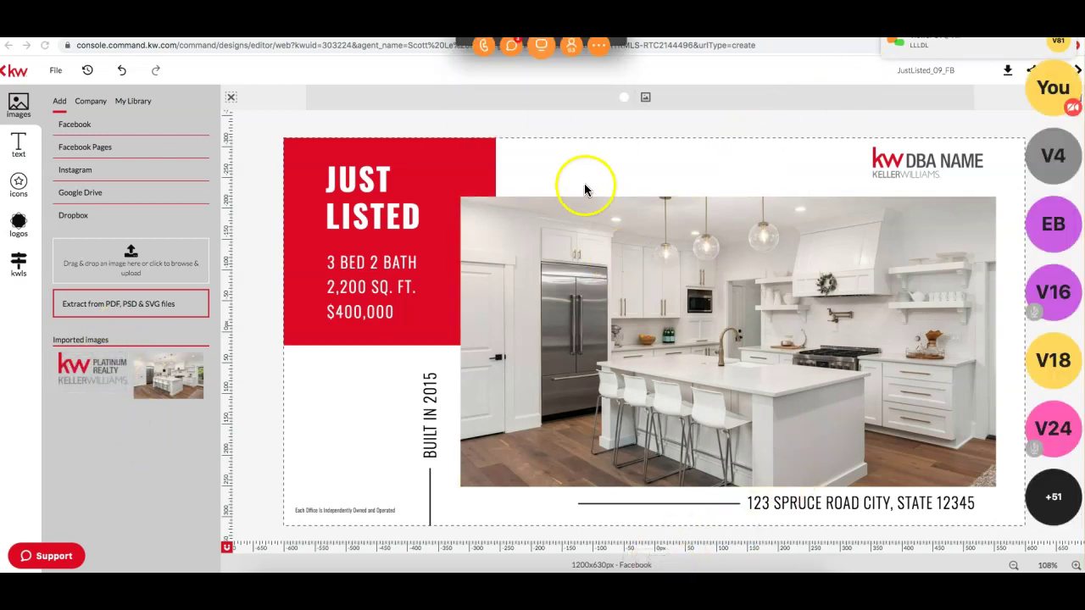
Step: Post the call-in reminder to everyone in the join.me chat
click(512, 49)
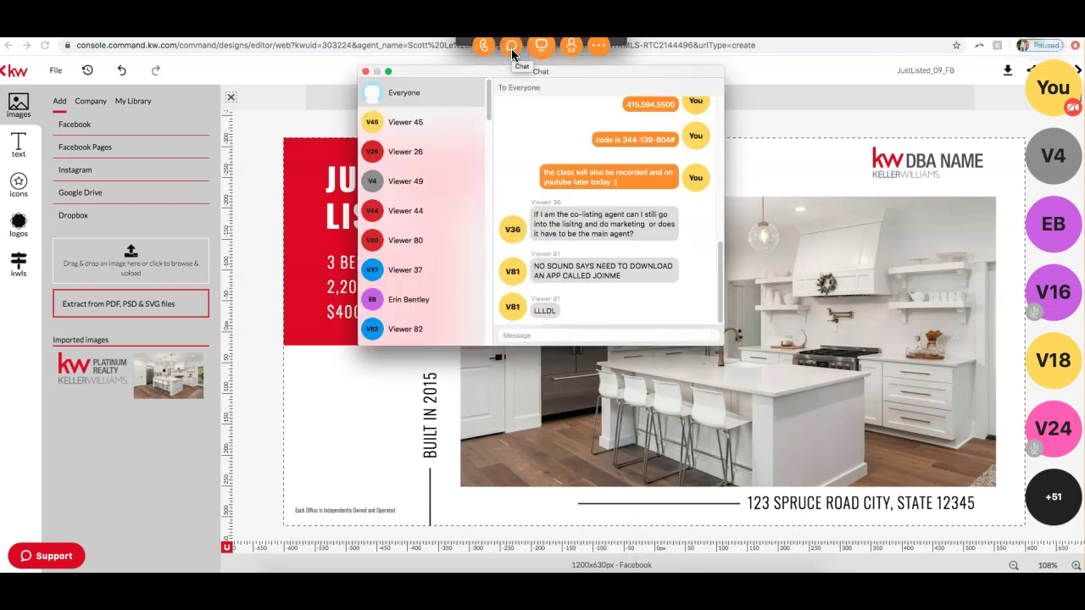
scroll(700, 222, up, 2)
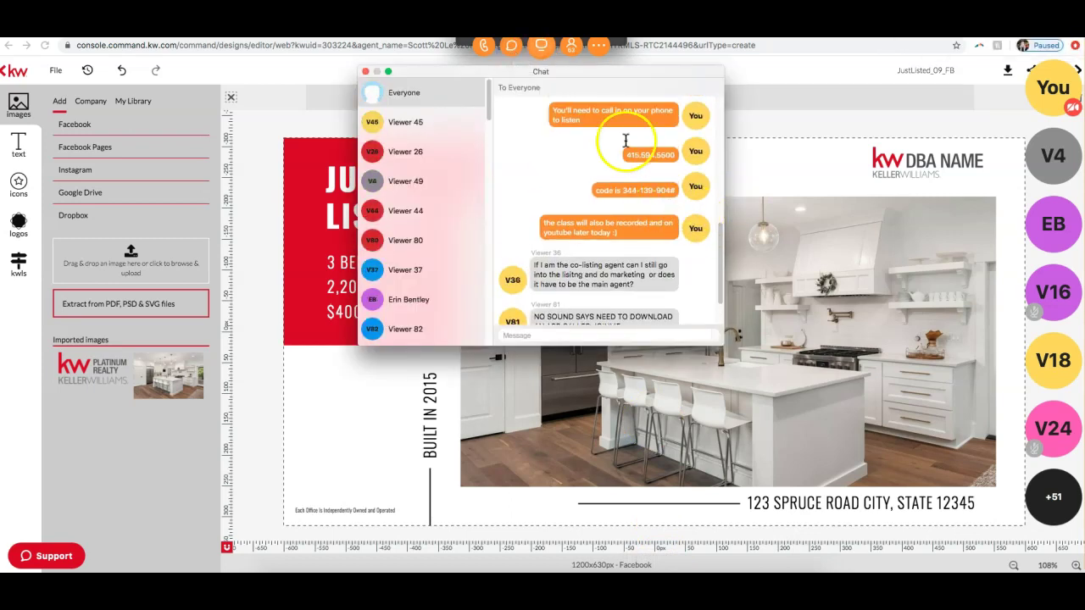
click(552, 334)
text(You'll need to call in on your phone to listen)
key(Return)
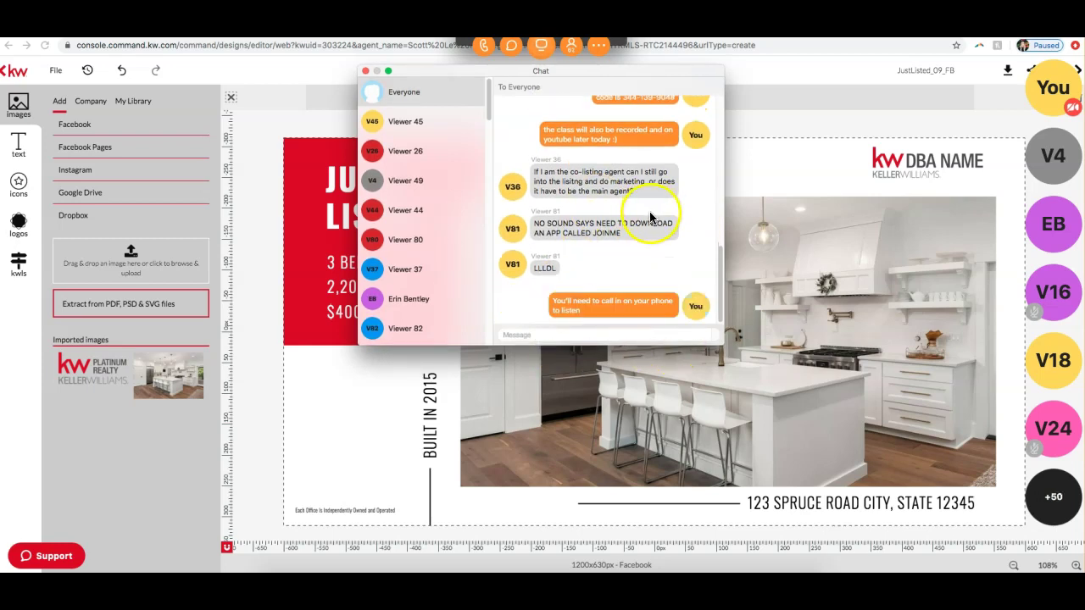
Step: Copy the dial-in phone number from earlier chat and repost it to everyone
scroll(669, 204, up, 3)
drag(676, 206, 650, 212)
key(super+c)
scroll(593, 254, down, 5)
click(574, 332)
key(super+v)
key(Return)
Step: Copy the access code message and repost it to everyone
scroll(630, 196, up, 2)
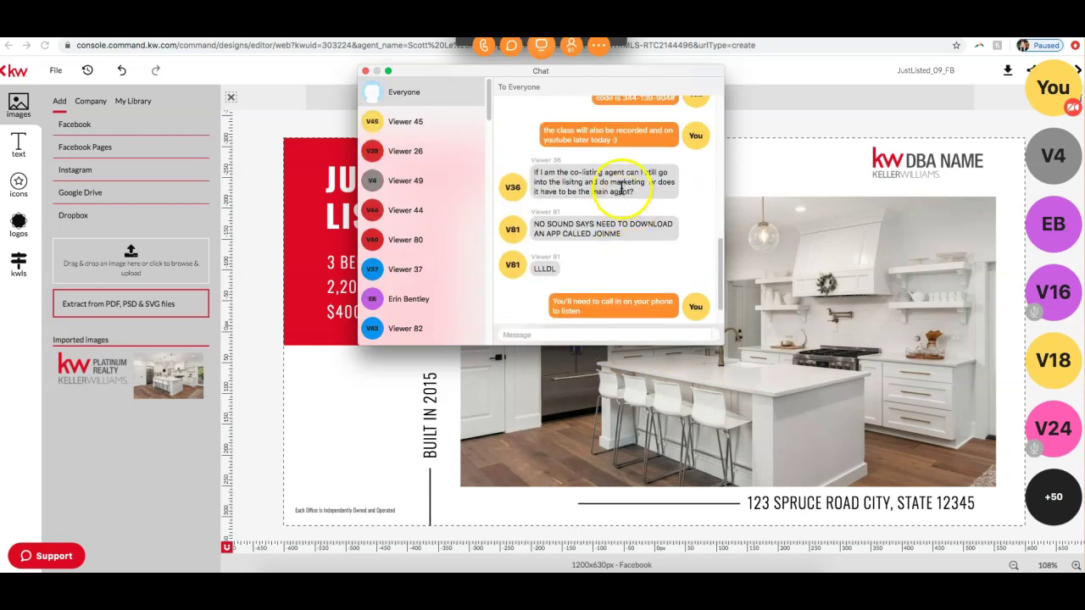
drag(676, 133, 596, 133)
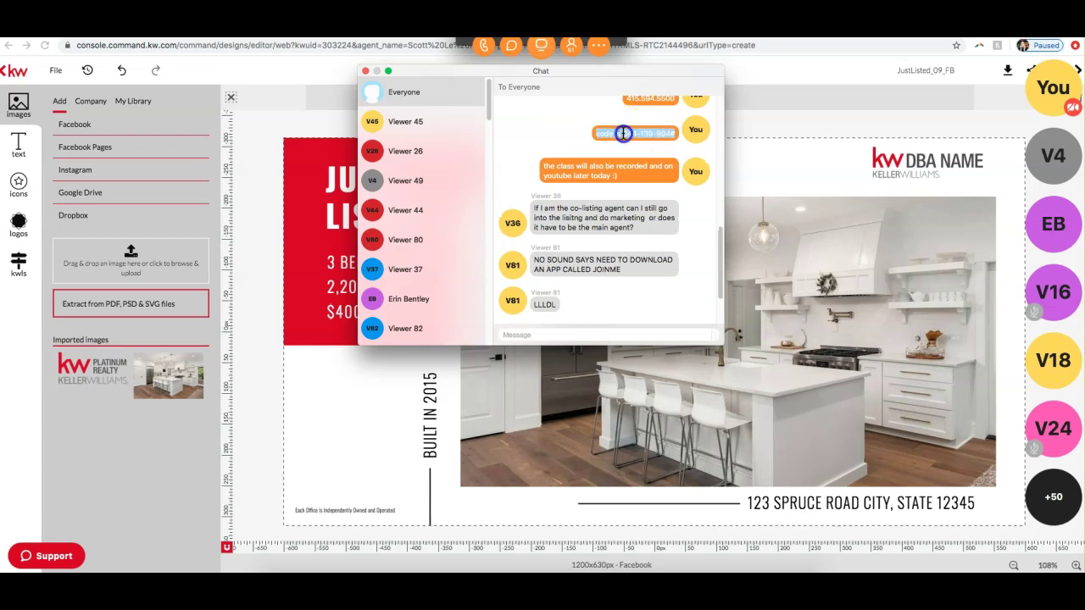
key(super+c)
scroll(593, 255, down, 3)
click(581, 333)
key(super+v)
key(Return)
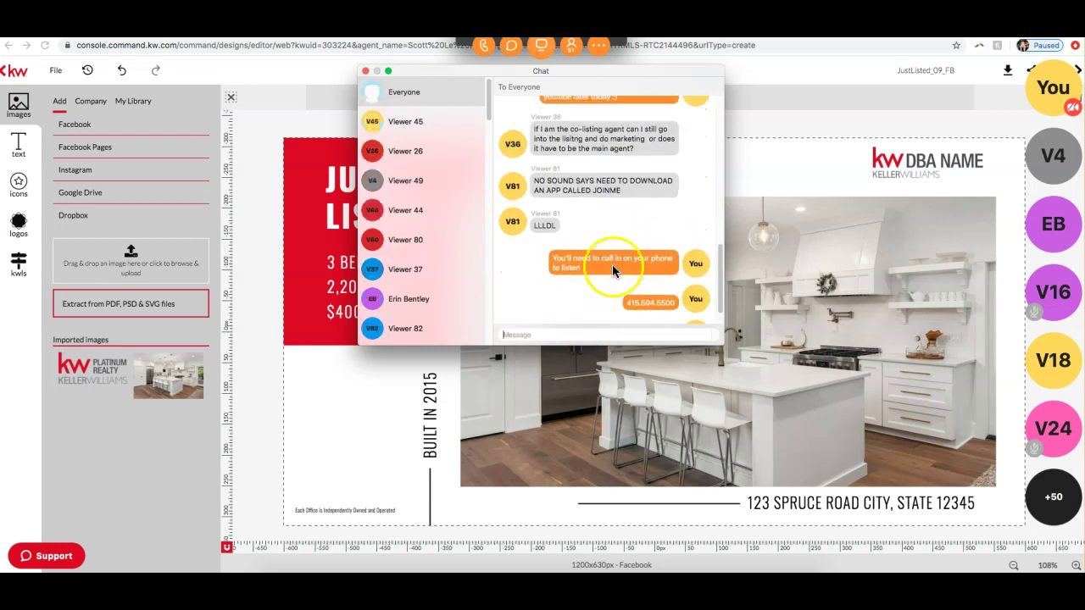
Step: Send the class recording and YouTube announcement to everyone, then close the chat
scroll(612, 265, up, 2)
drag(621, 147, 549, 136)
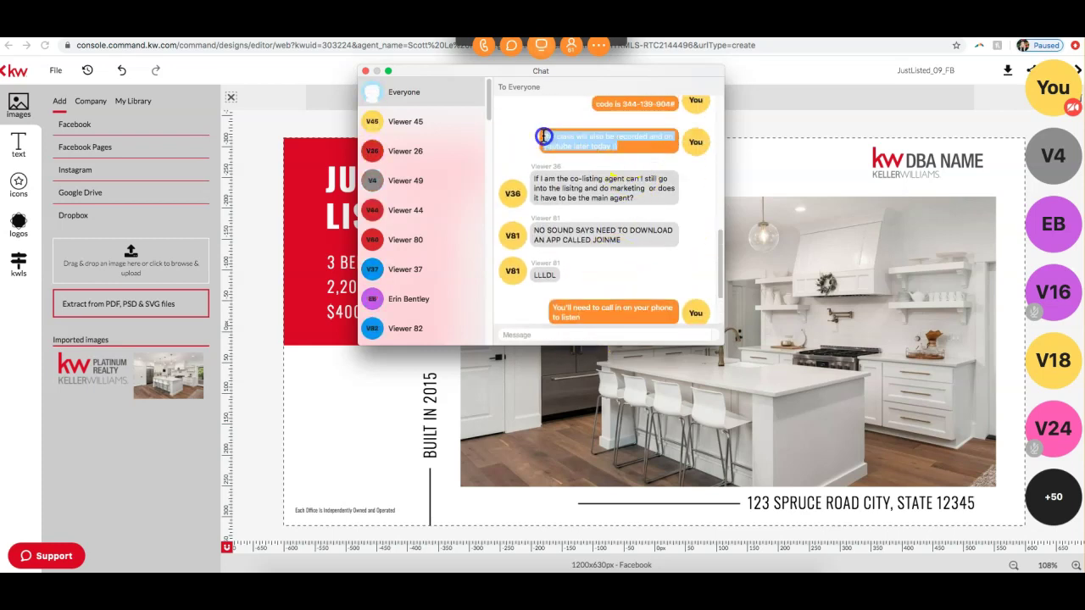
scroll(578, 319, down, 2)
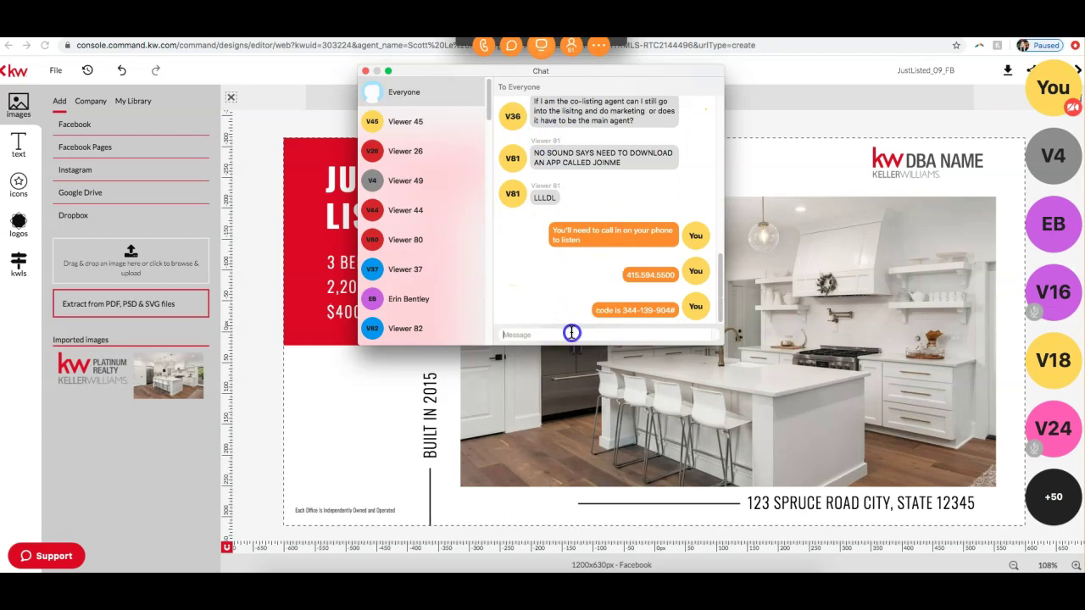
key(super+v)
key(Return)
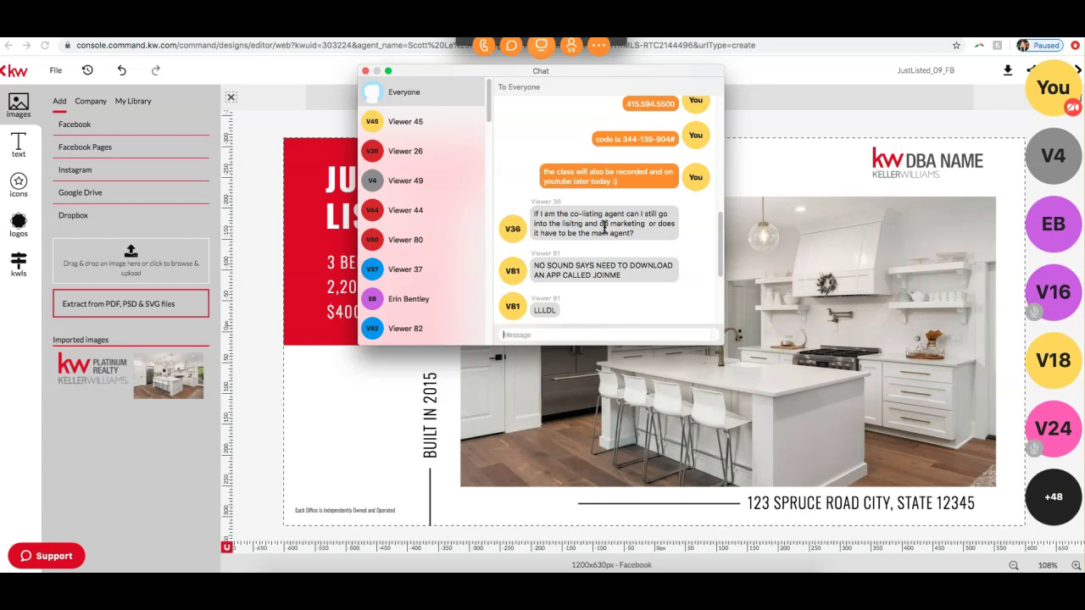
scroll(614, 216, down, 4)
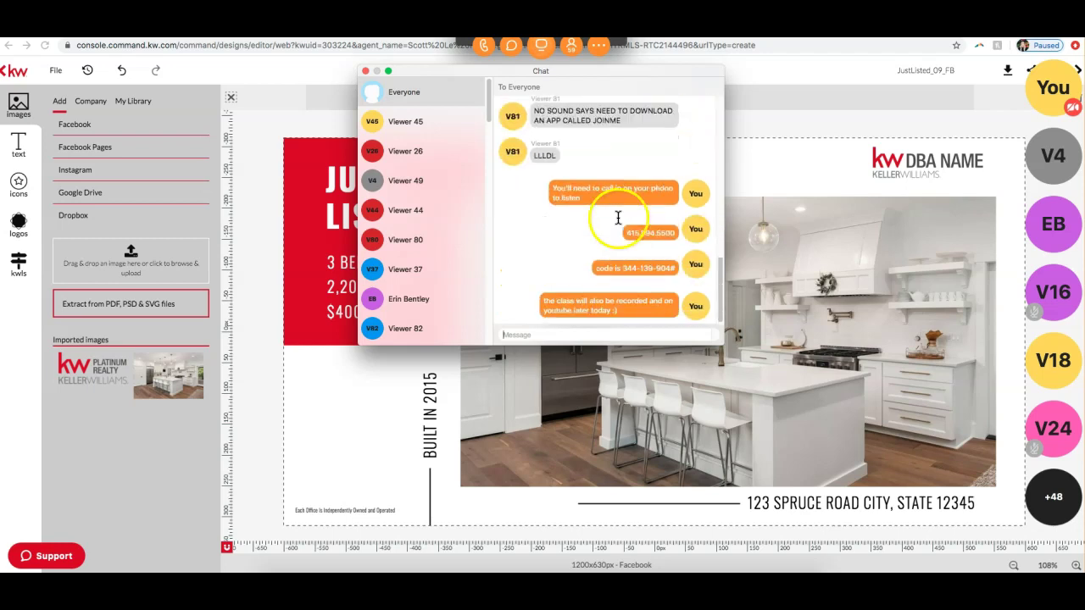
click(366, 72)
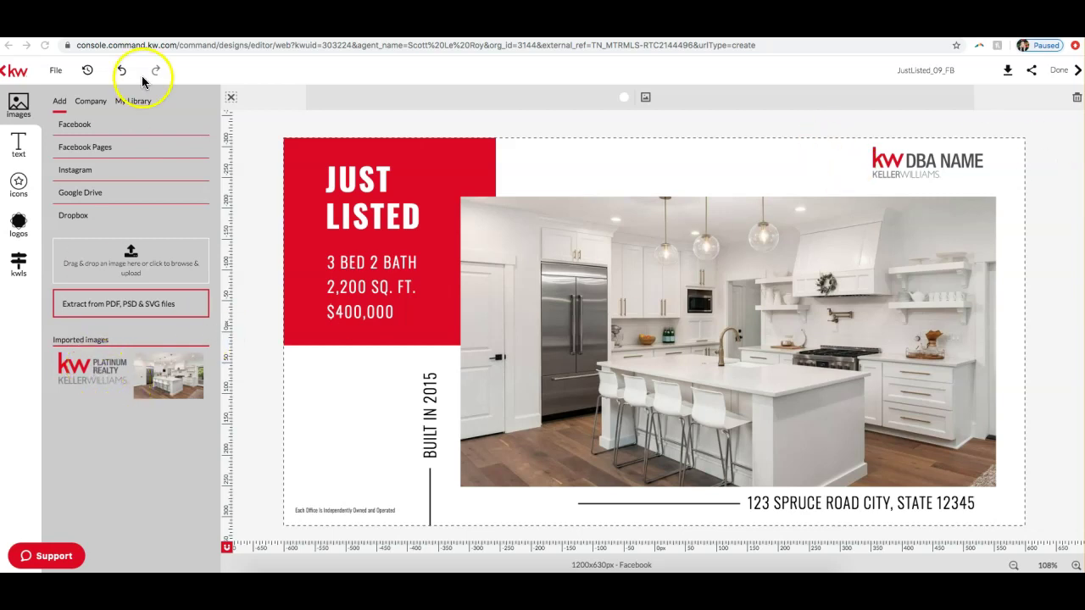
Step: Drop the imported KW logo onto the DBA NAME logo in the design
click(138, 104)
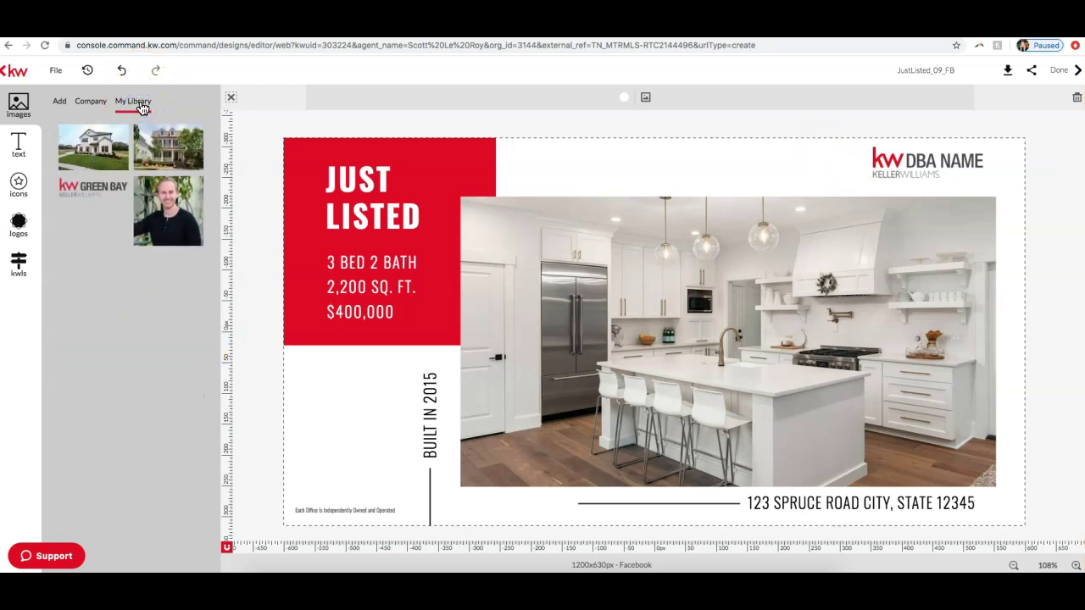
click(59, 101)
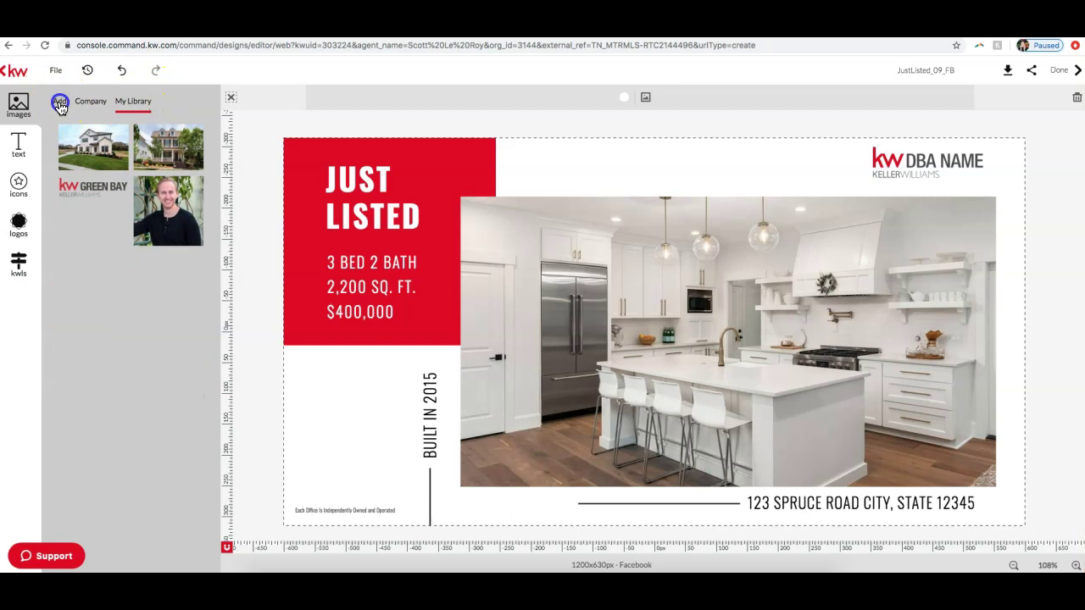
click(138, 103)
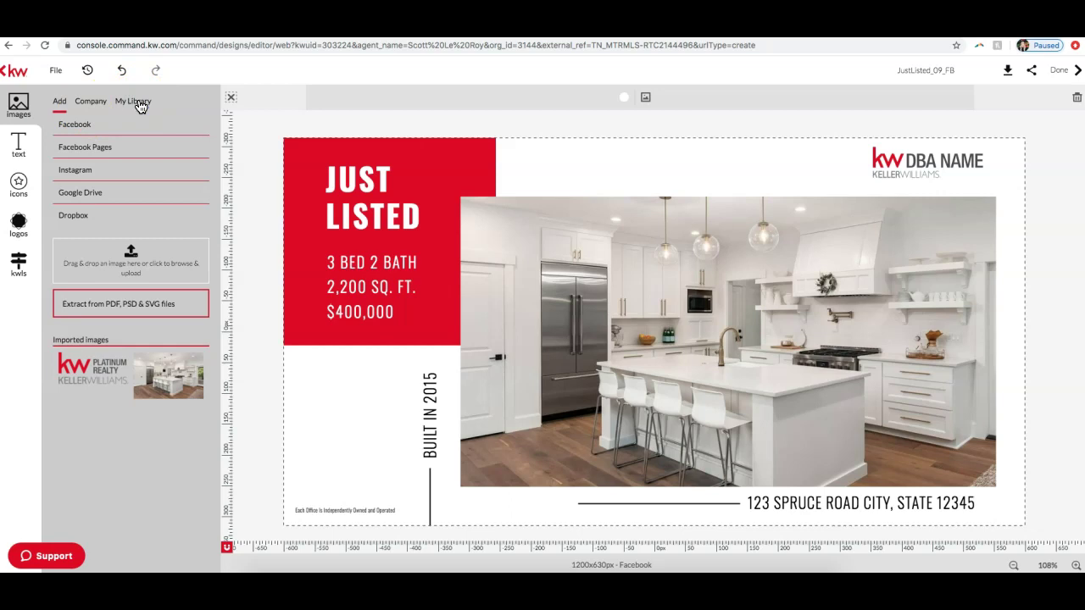
click(131, 104)
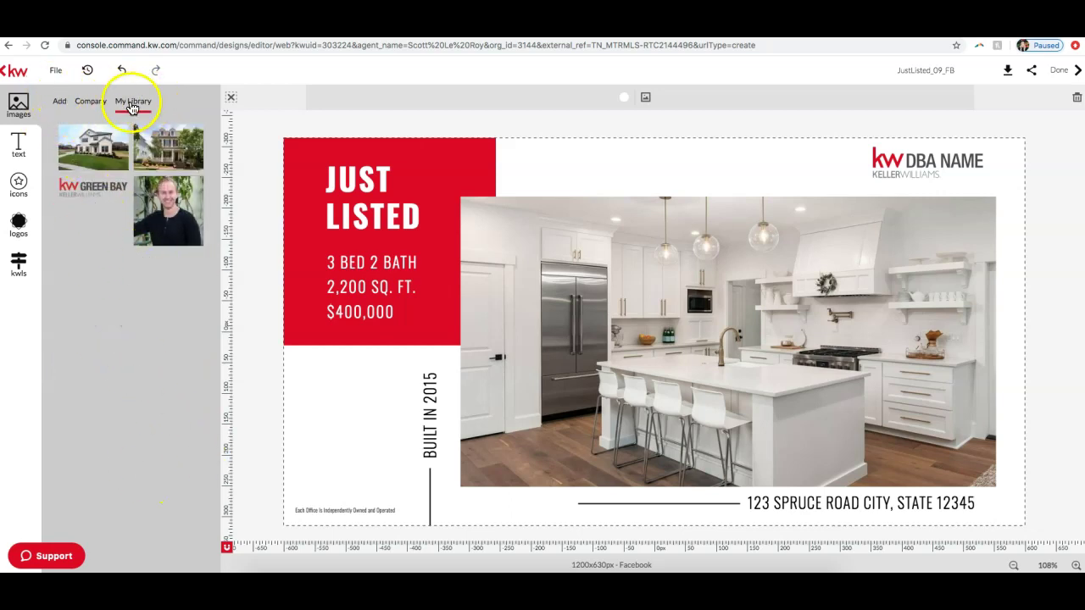
click(57, 110)
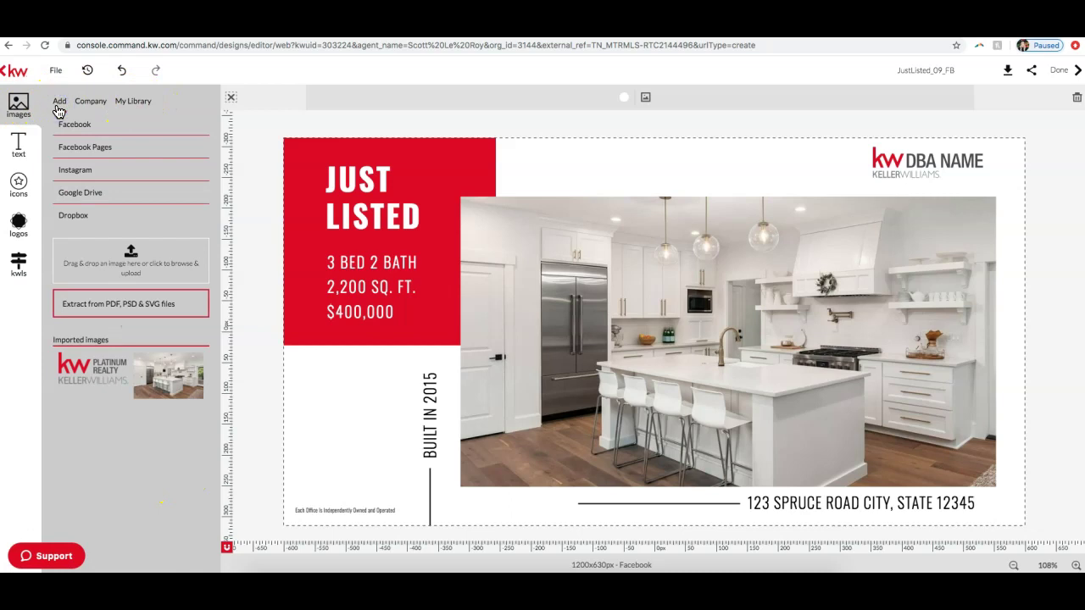
mouse_move(98, 387)
drag(98, 388, 929, 169)
click(915, 161)
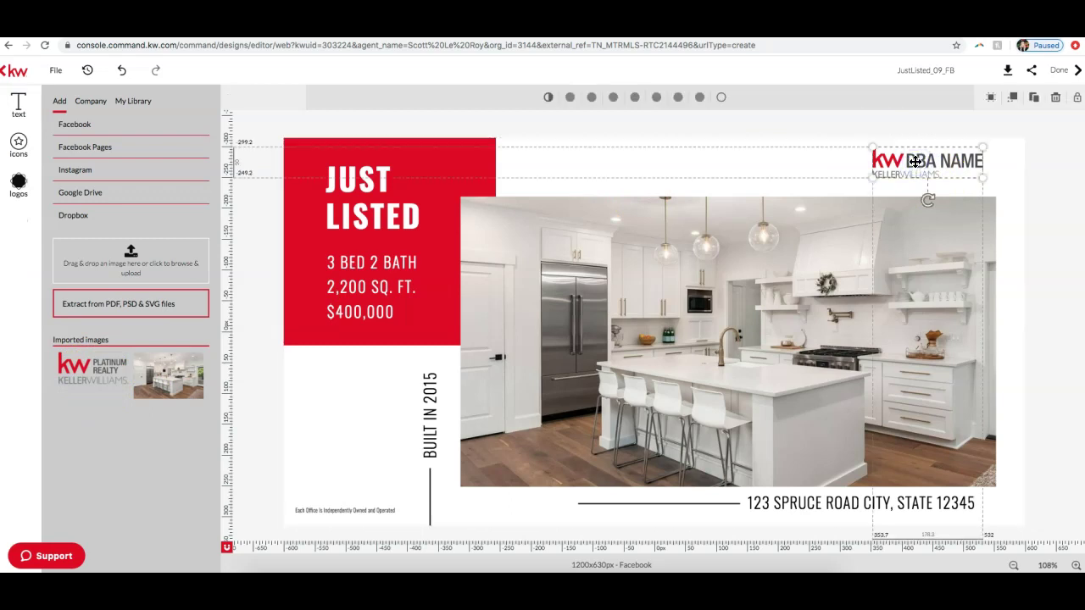
Step: Replace the kitchen photo with the white two-story house photo from My Library
click(752, 272)
mouse_move(100, 371)
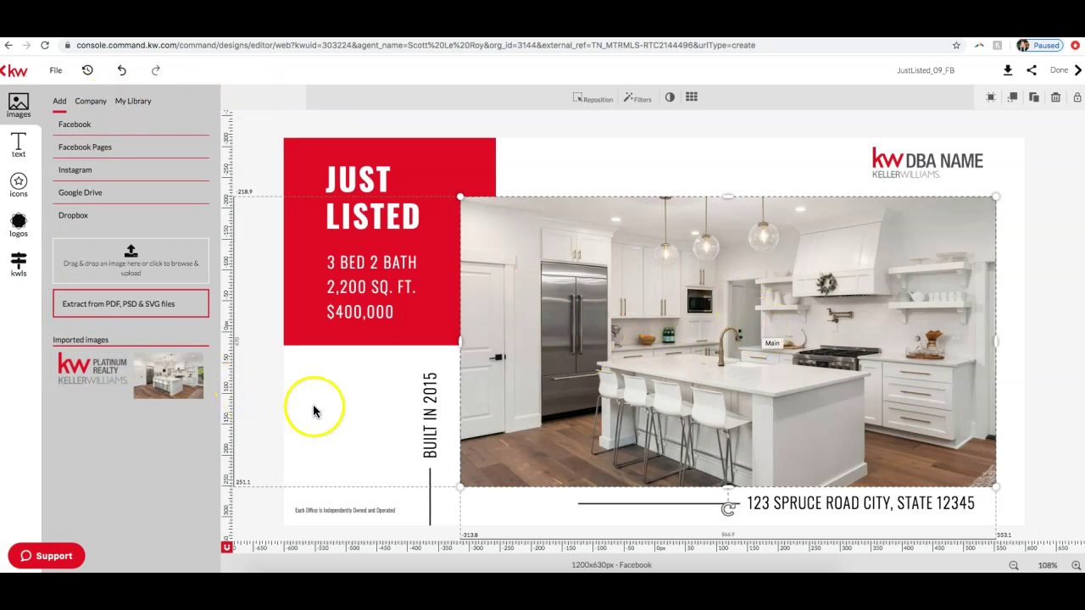
click(129, 103)
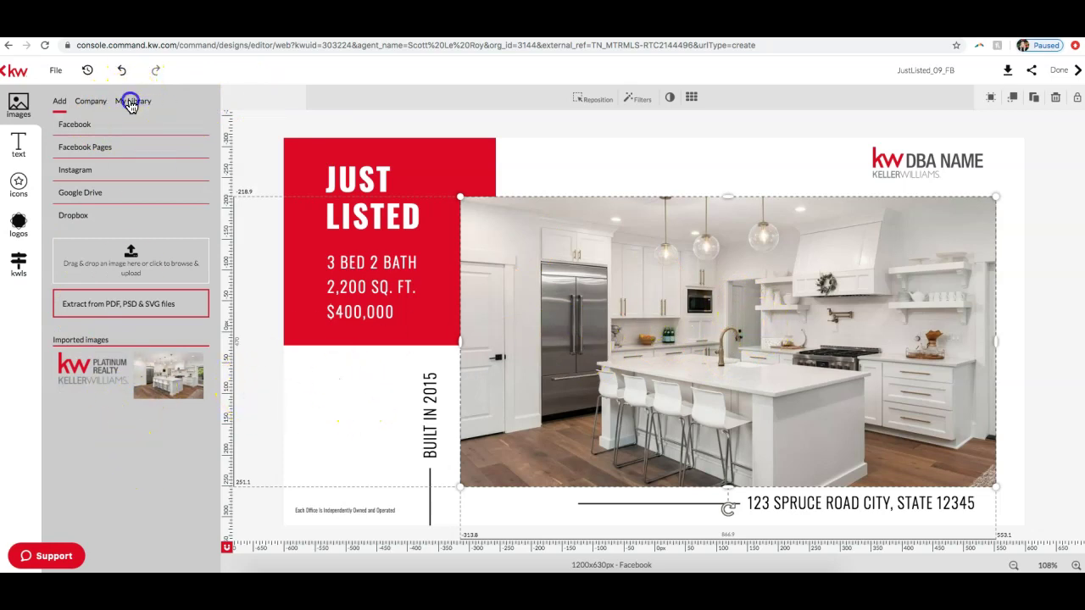
mouse_move(81, 161)
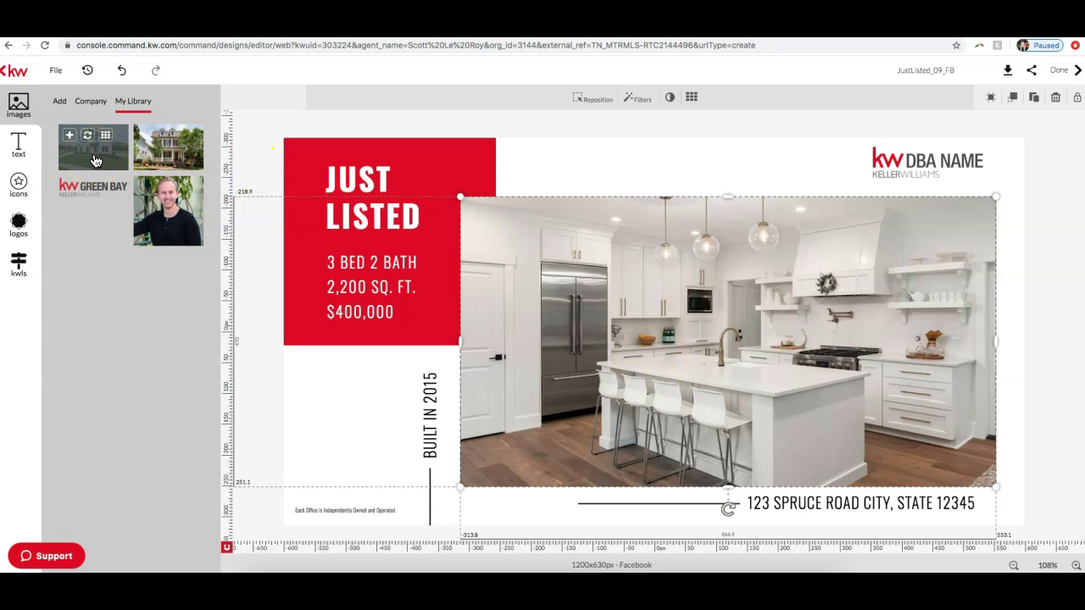
click(68, 137)
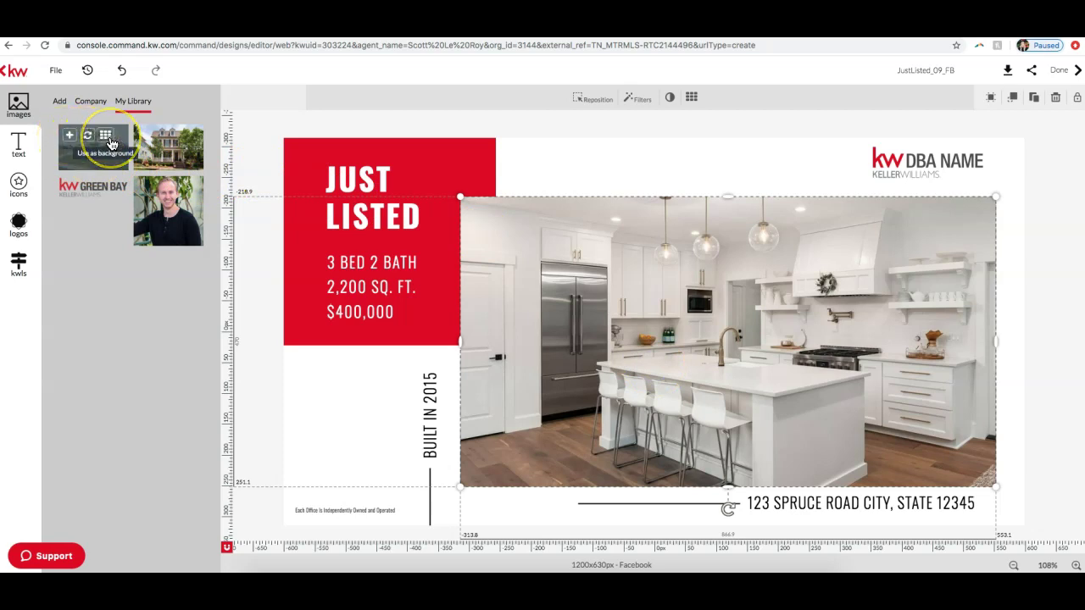
click(86, 139)
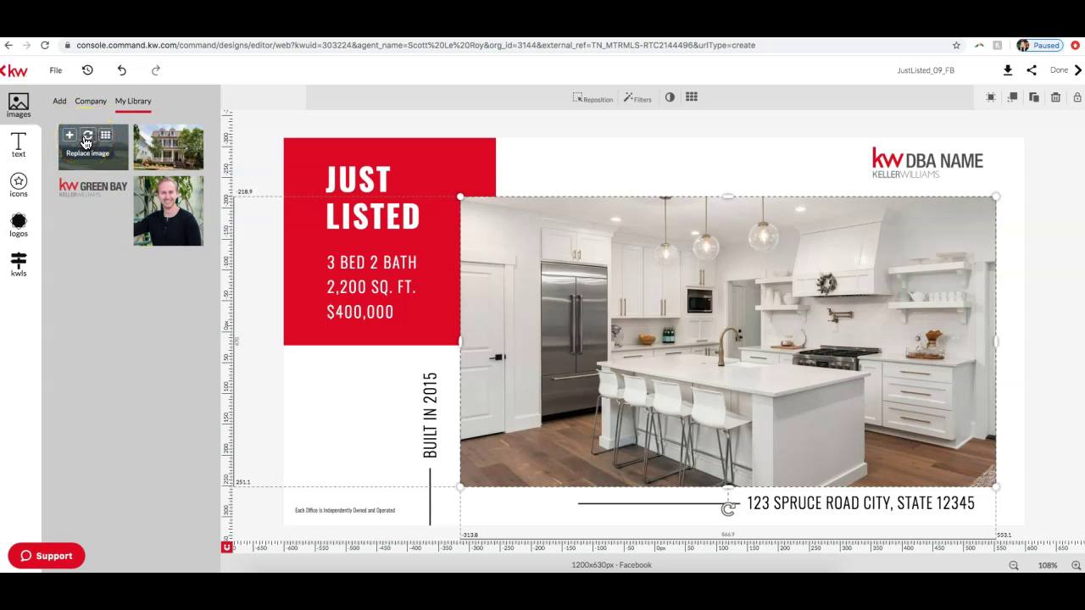
click(86, 140)
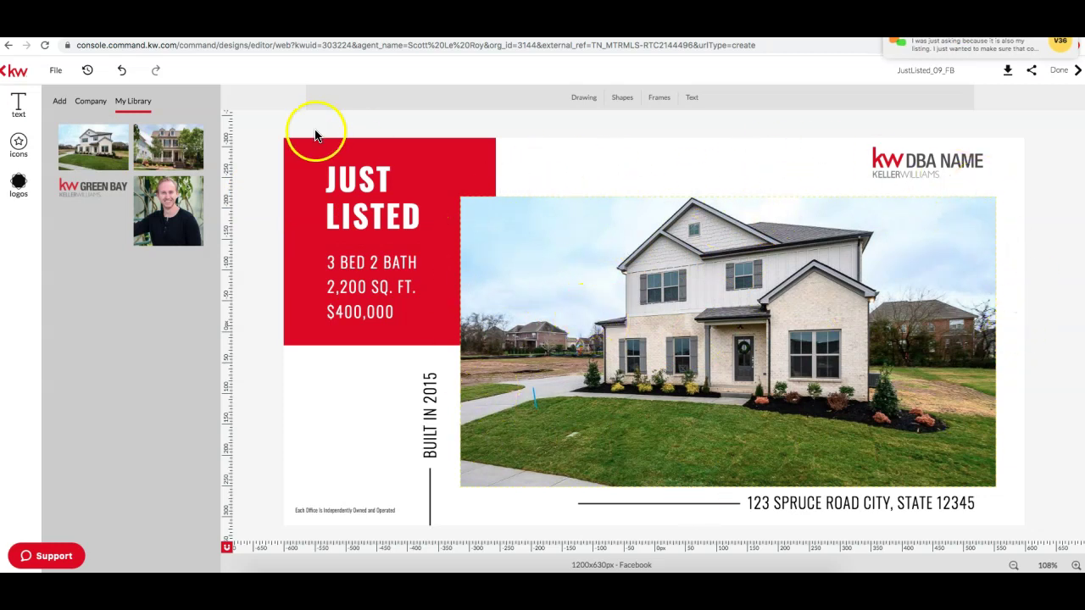
Step: Select the KW DBA NAME logo in the top-right corner and delete it
click(932, 172)
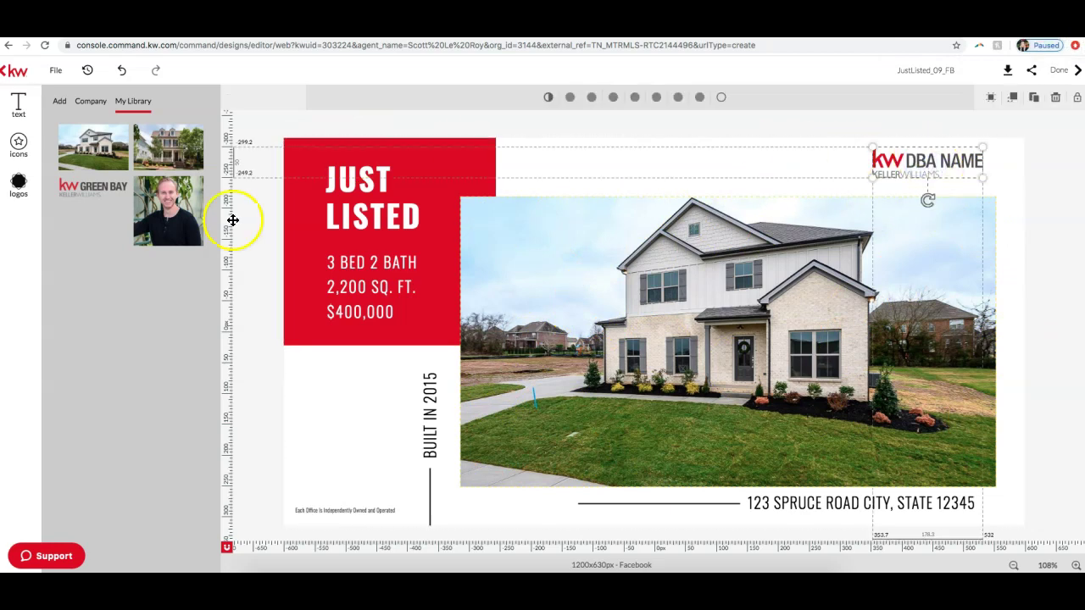
mouse_move(168, 163)
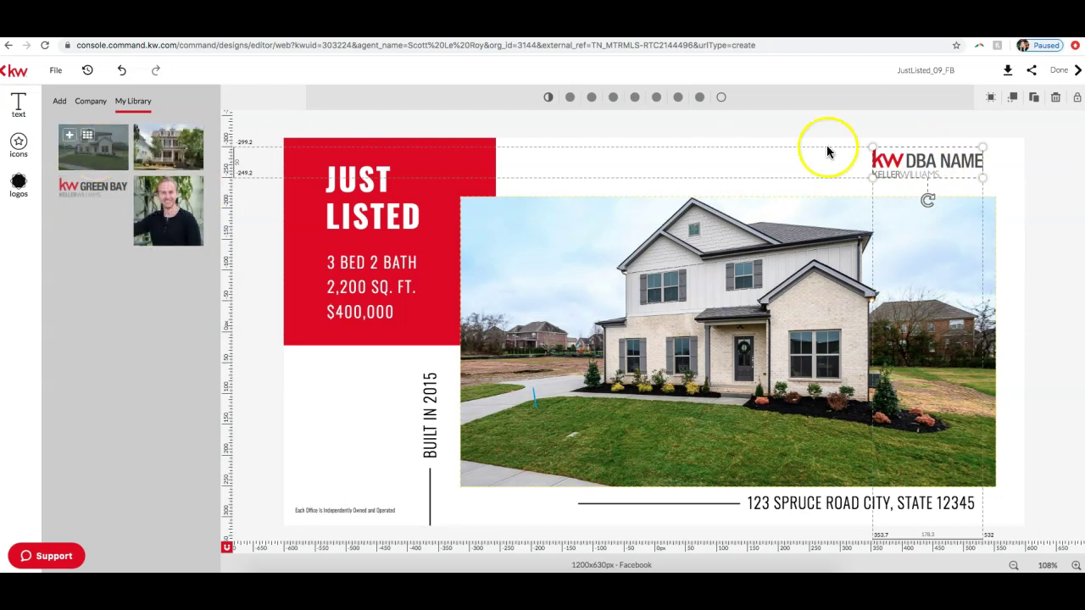
click(926, 183)
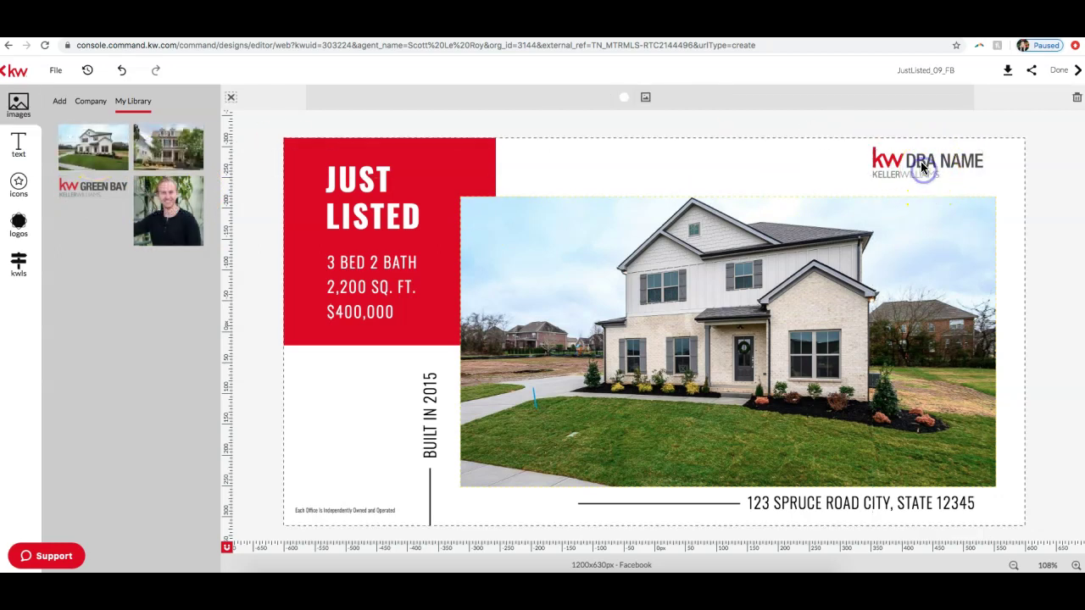
click(918, 158)
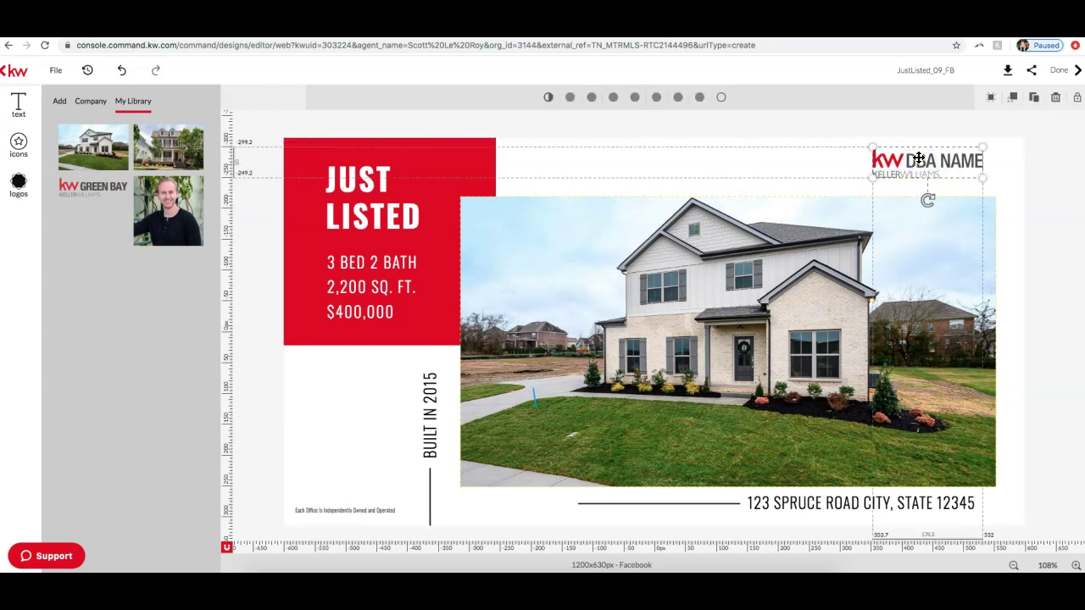
click(1054, 99)
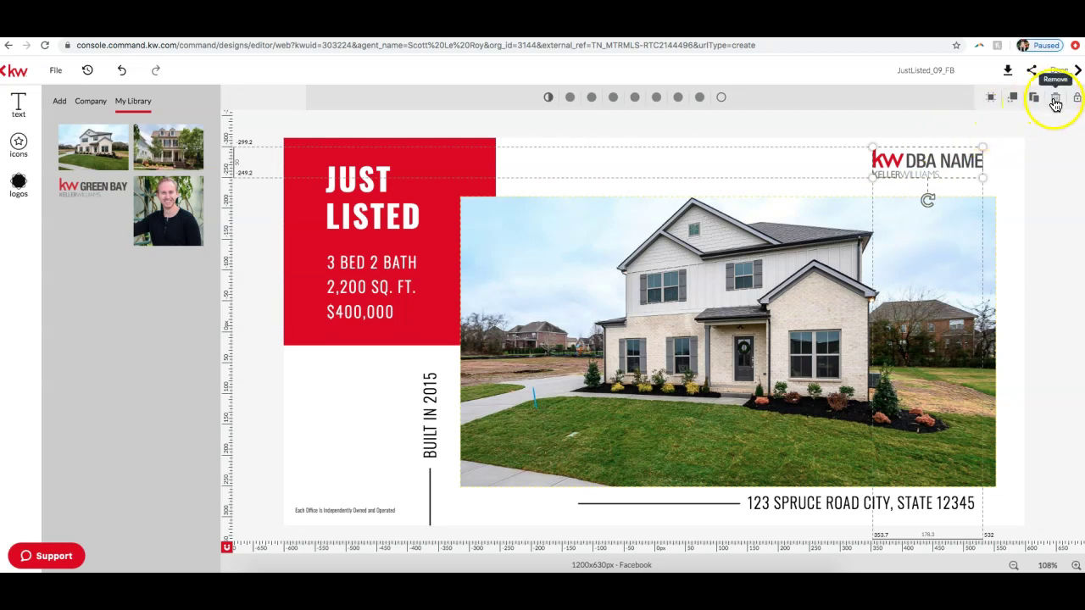
Step: Add the imported KW Platinum Realty logo, shrink it, and place it top-right
click(59, 101)
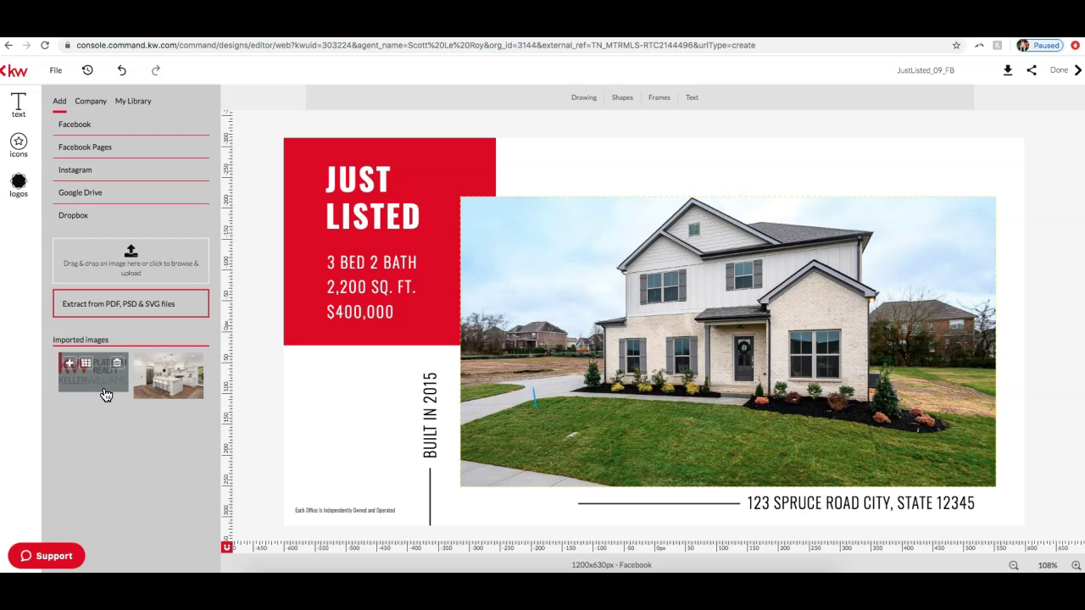
click(72, 370)
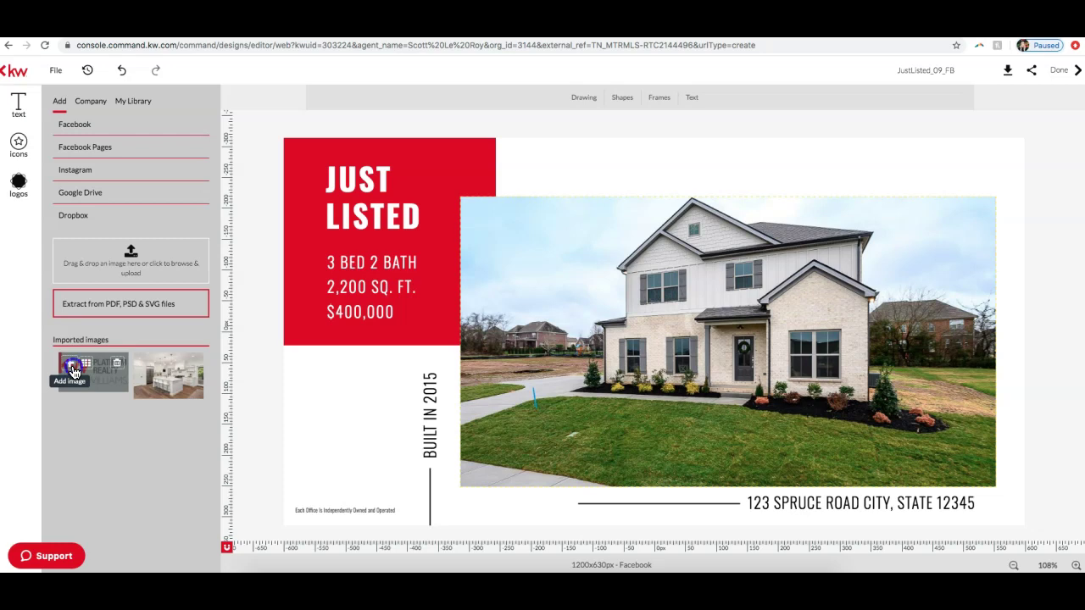
click(72, 370)
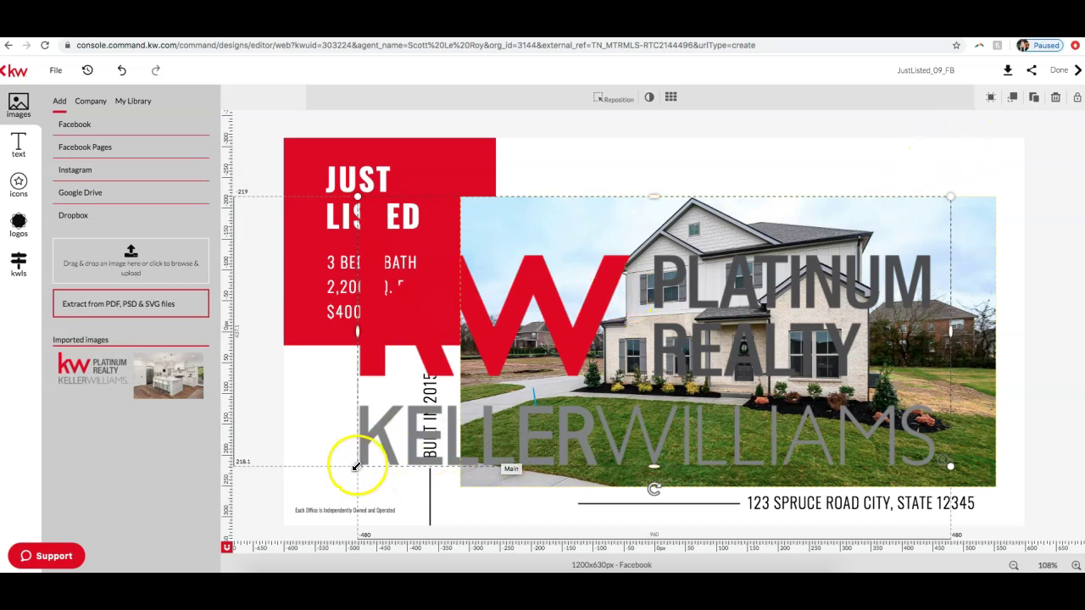
drag(355, 468, 795, 268)
drag(912, 199, 935, 175)
click(1043, 188)
click(682, 436)
click(976, 453)
click(564, 346)
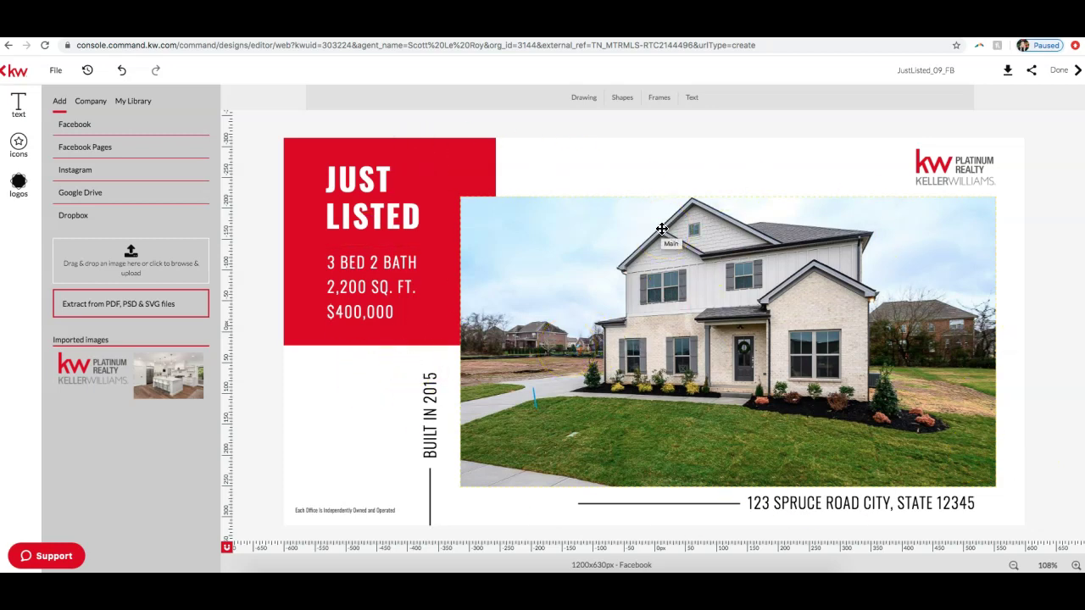
click(740, 306)
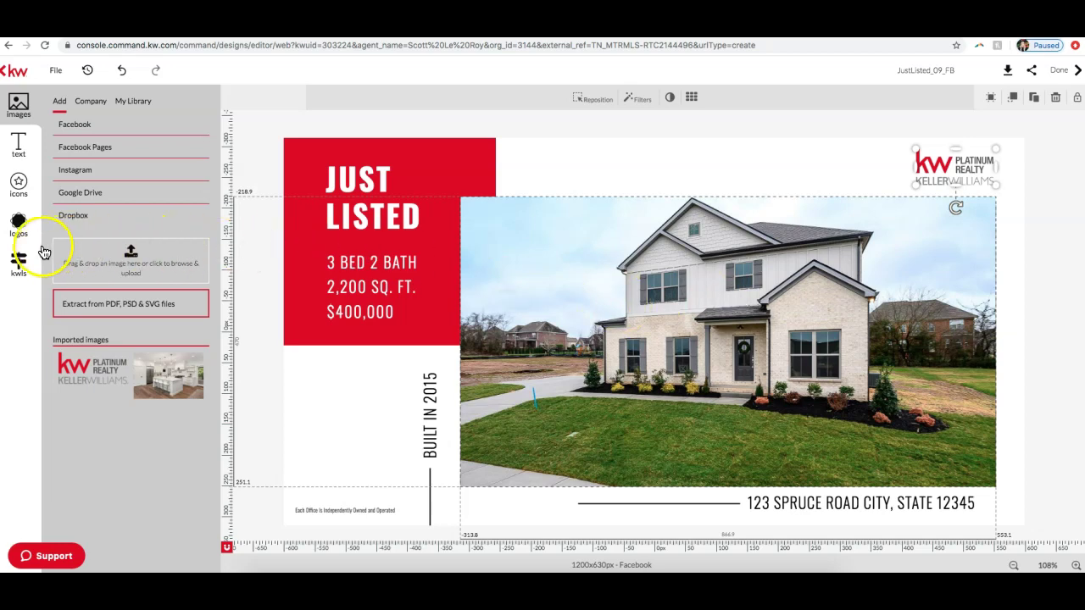
Step: Swap the white house photo for the listing's first stone-front exterior photo
click(17, 265)
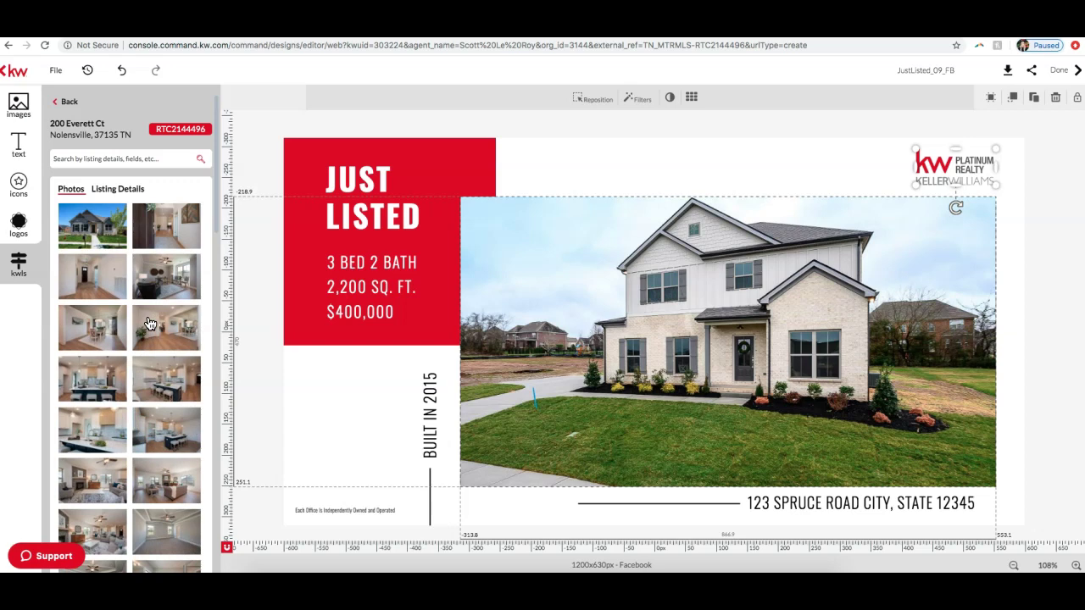
click(156, 159)
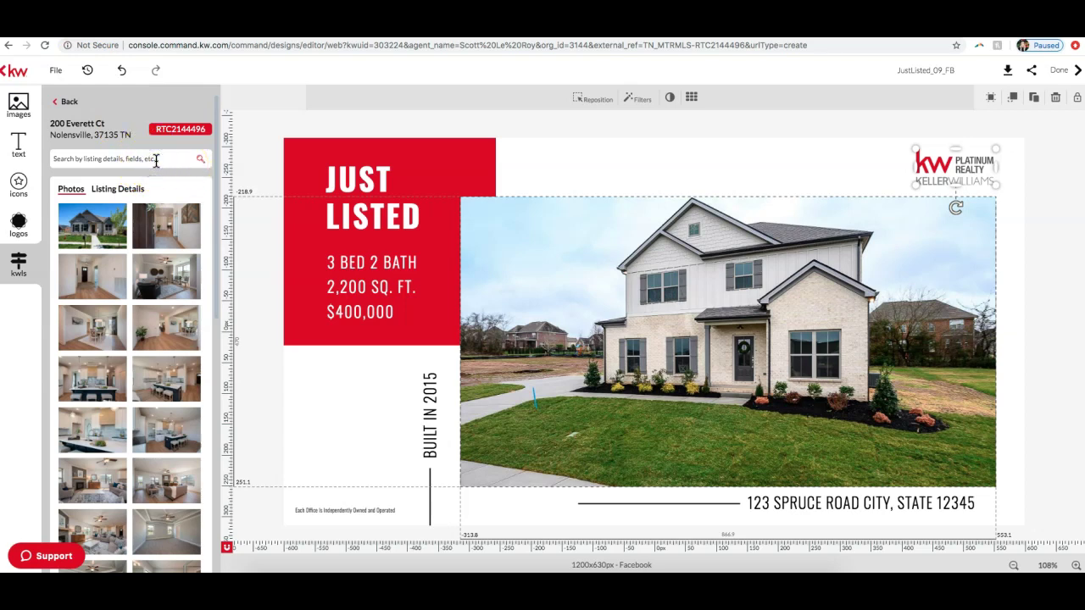
click(552, 243)
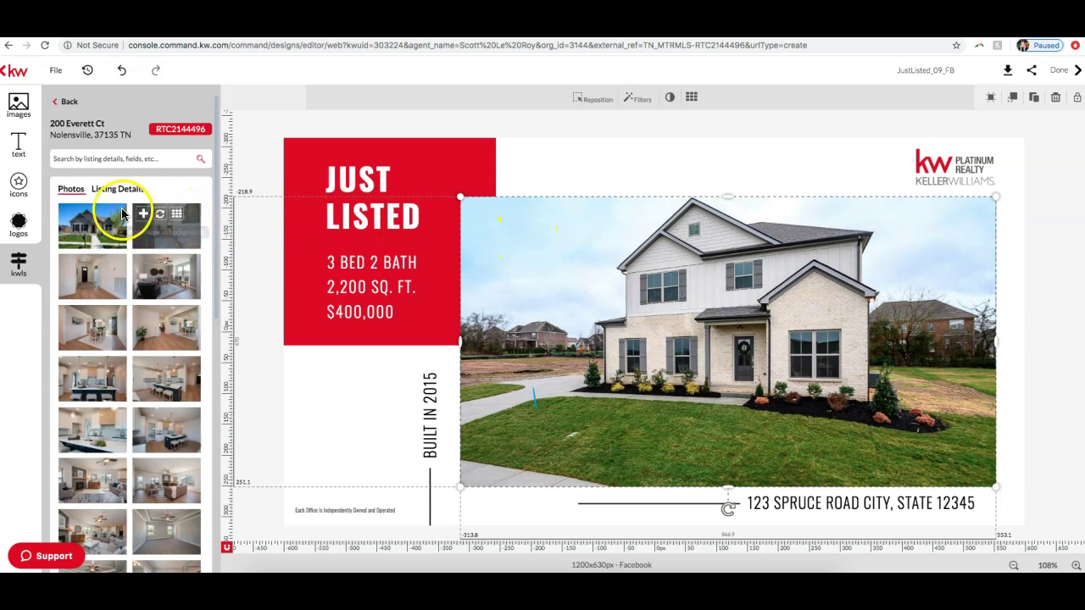
mouse_move(95, 238)
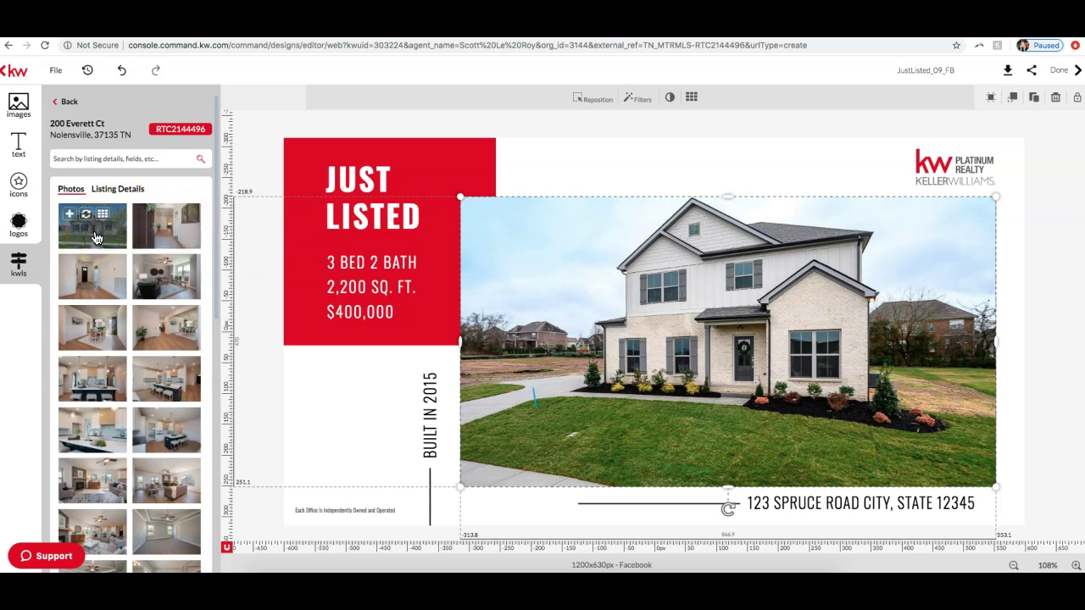
drag(95, 238, 109, 239)
click(87, 220)
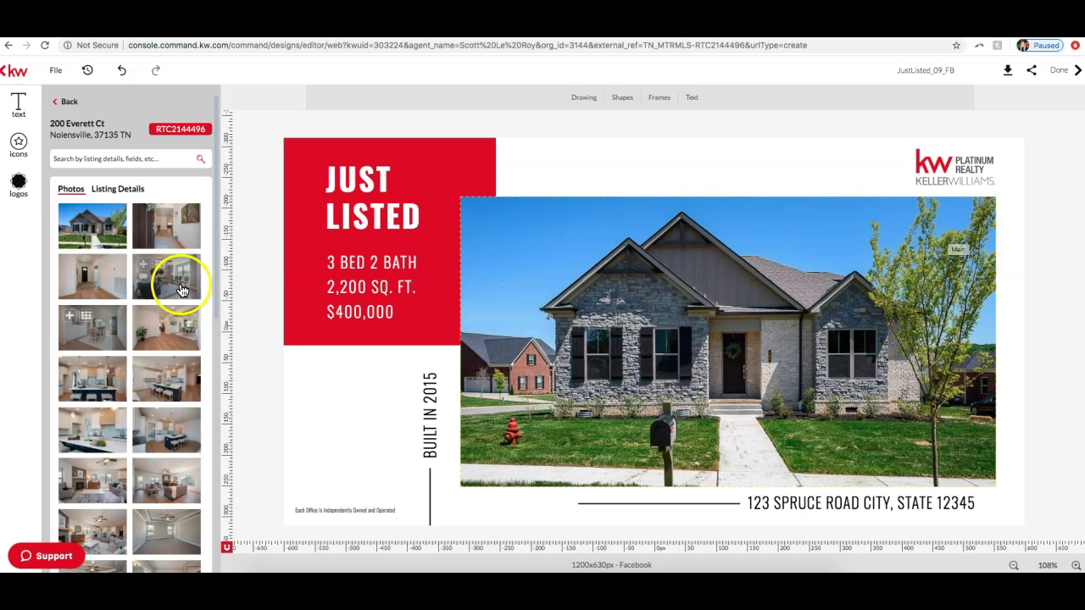
mouse_move(144, 223)
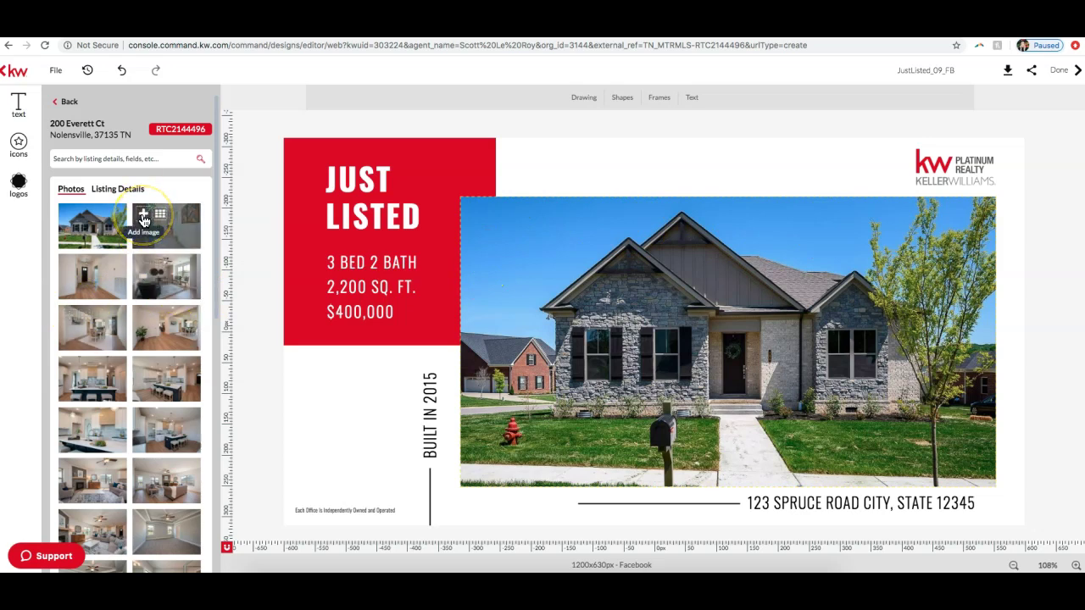
Step: Add the hallway photo to the design, then delete it
click(144, 220)
drag(809, 283, 763, 260)
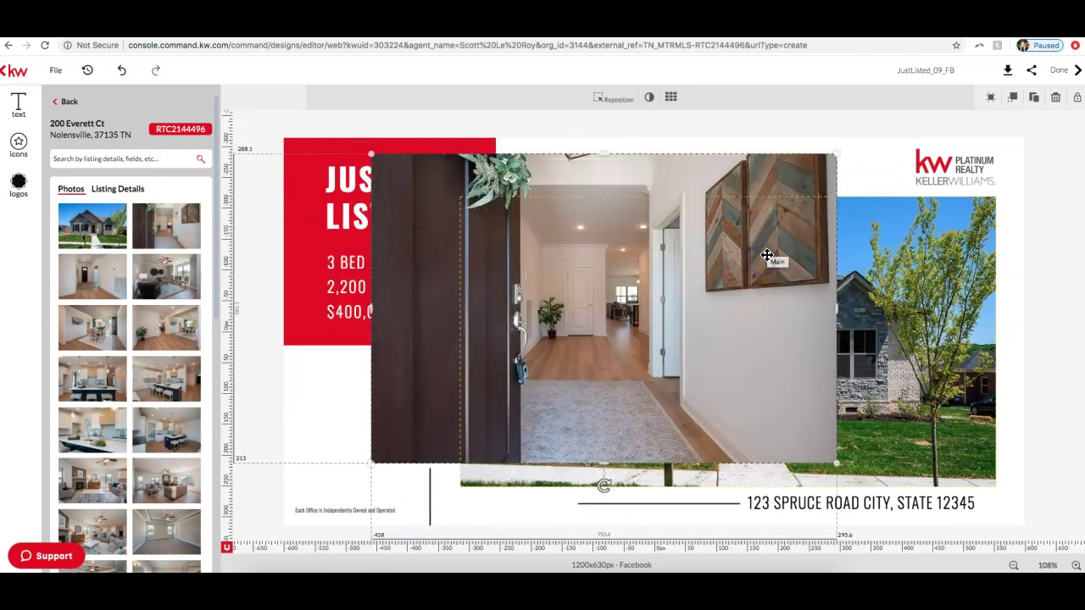
click(1056, 98)
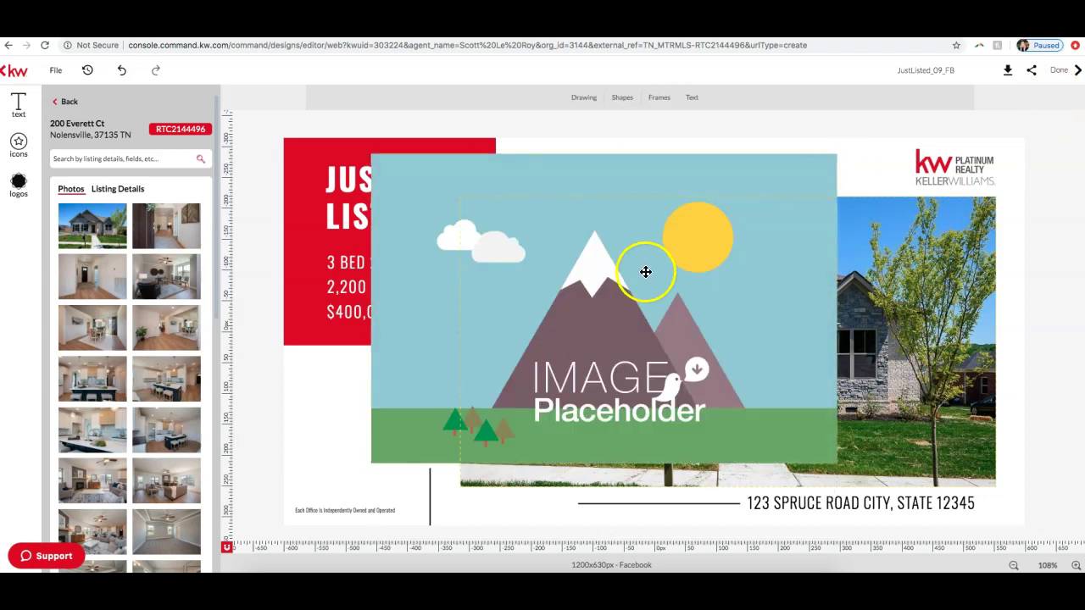
Step: Shrink and delete the empty image placeholder below the red price box
drag(420, 203, 364, 214)
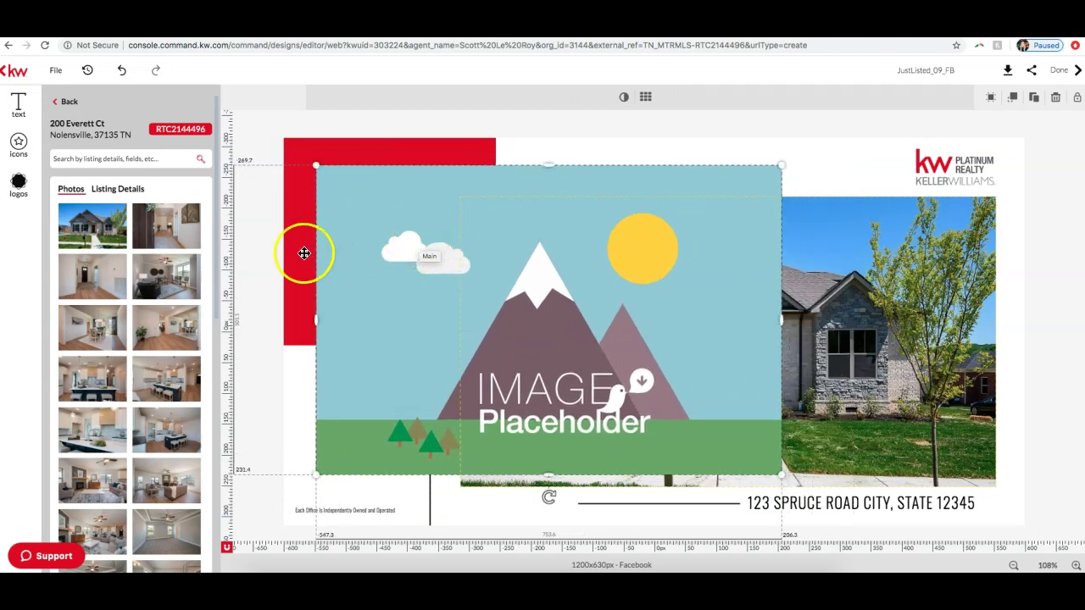
drag(780, 165, 452, 349)
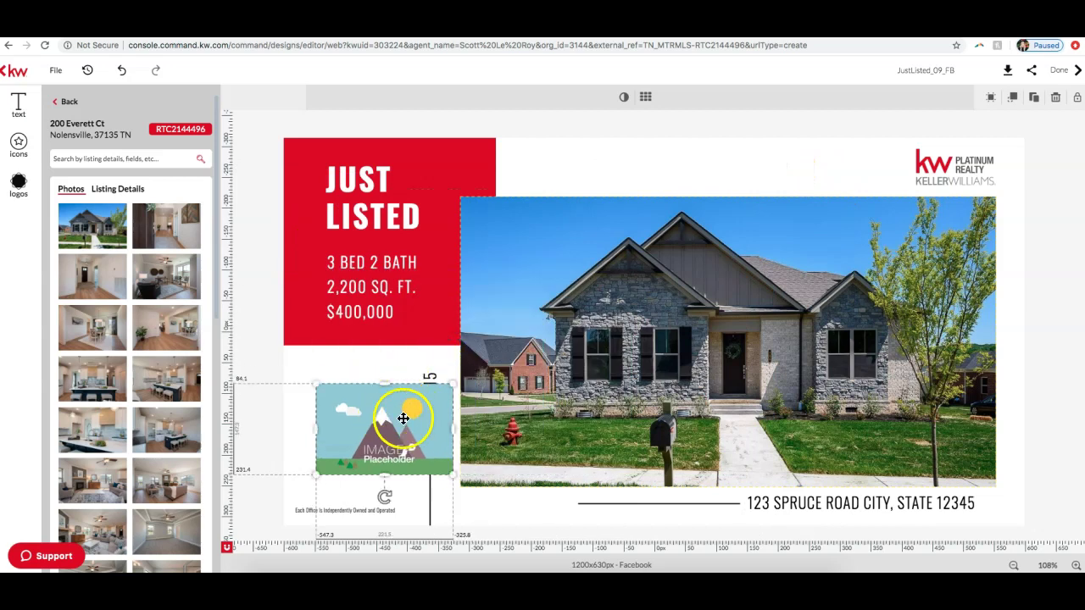
drag(404, 401, 401, 382)
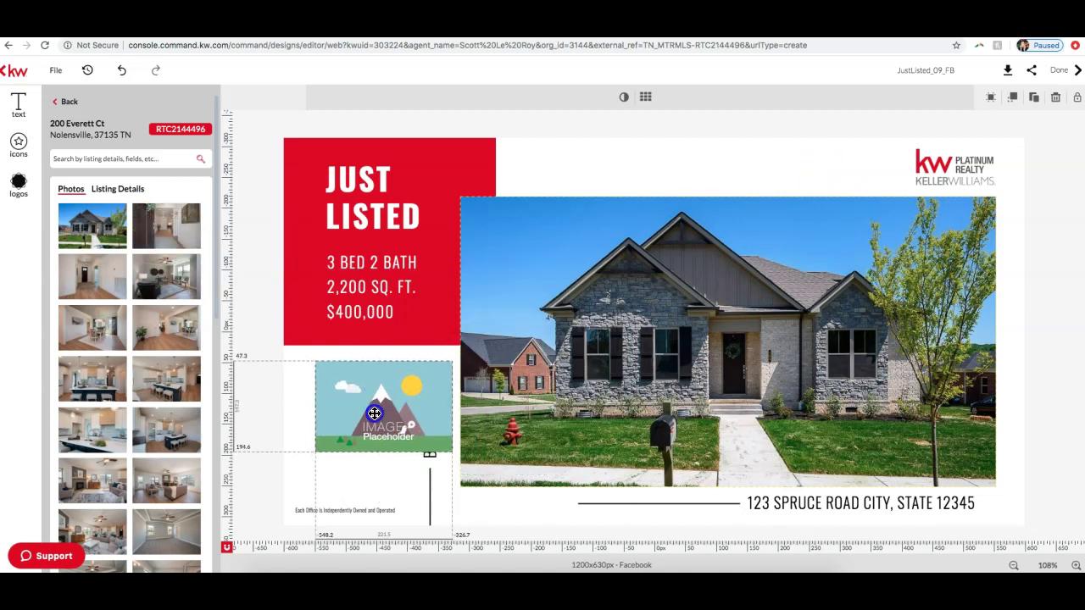
drag(369, 428, 371, 428)
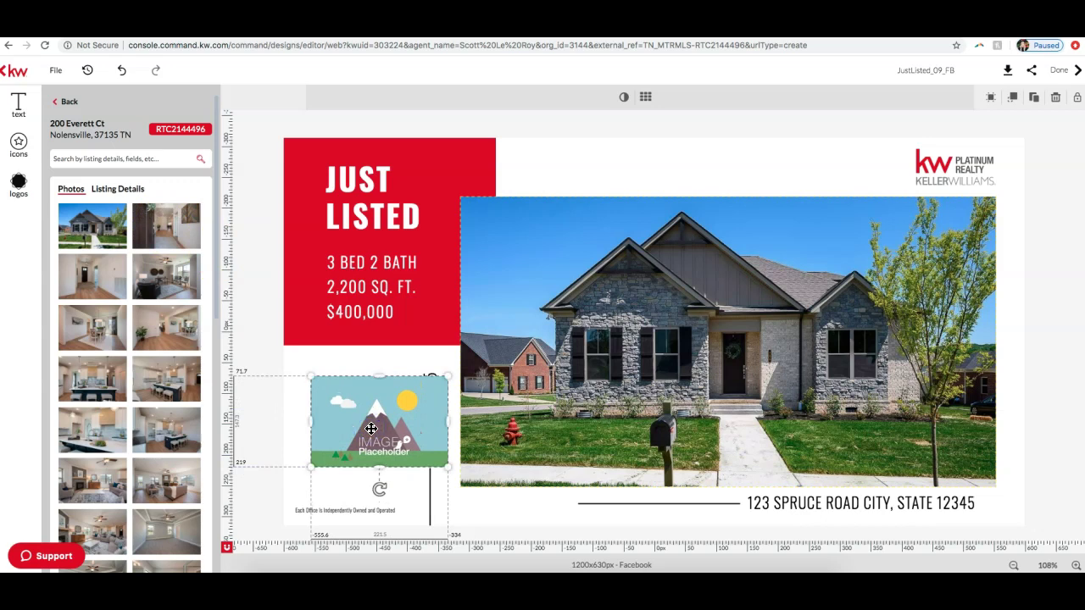
click(1053, 97)
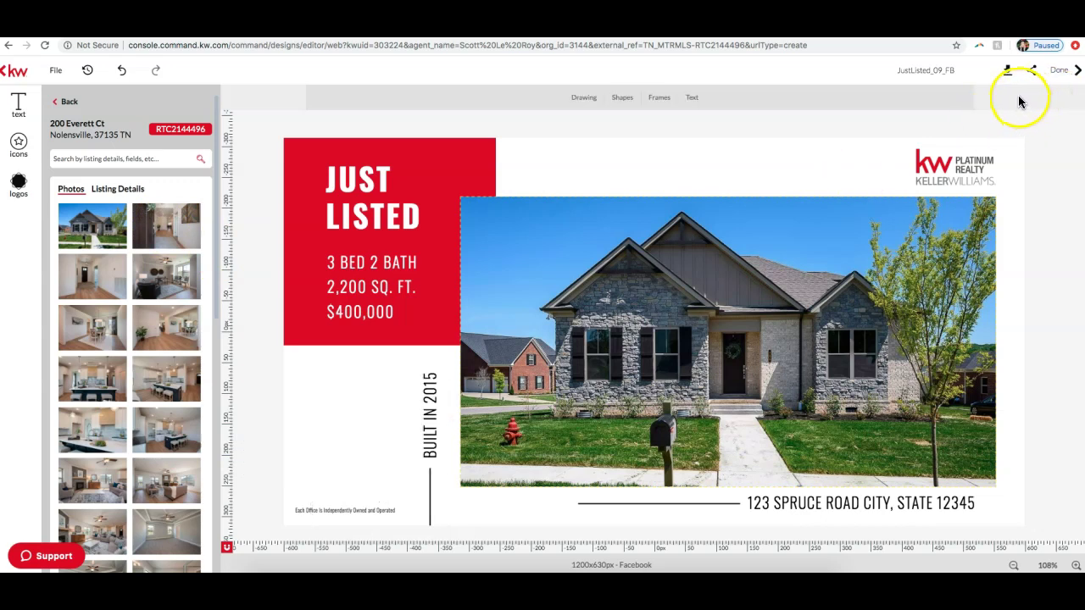
drag(123, 224, 667, 268)
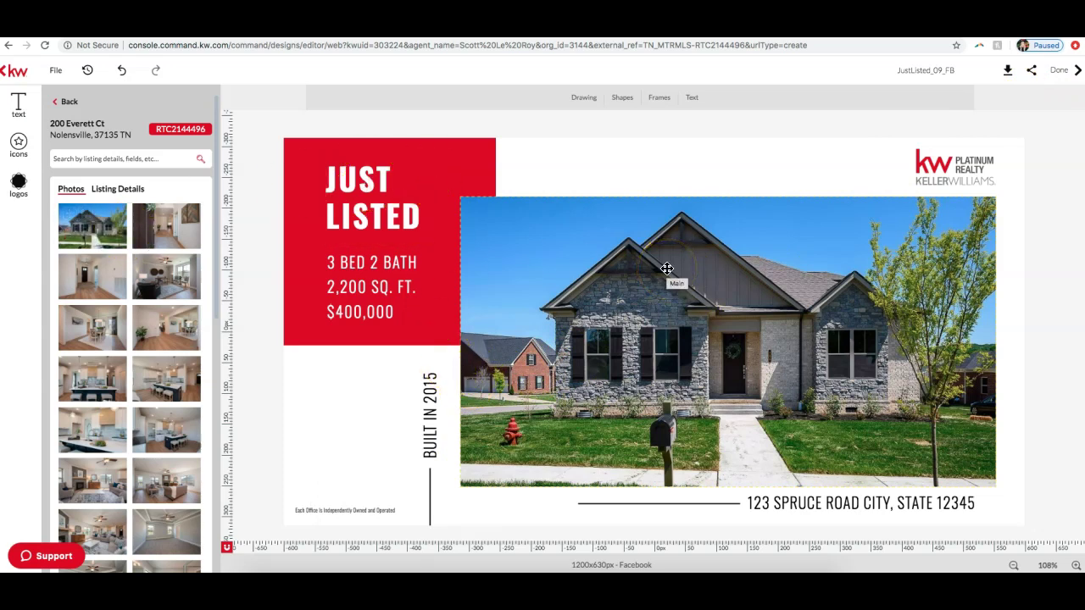
drag(667, 267, 797, 500)
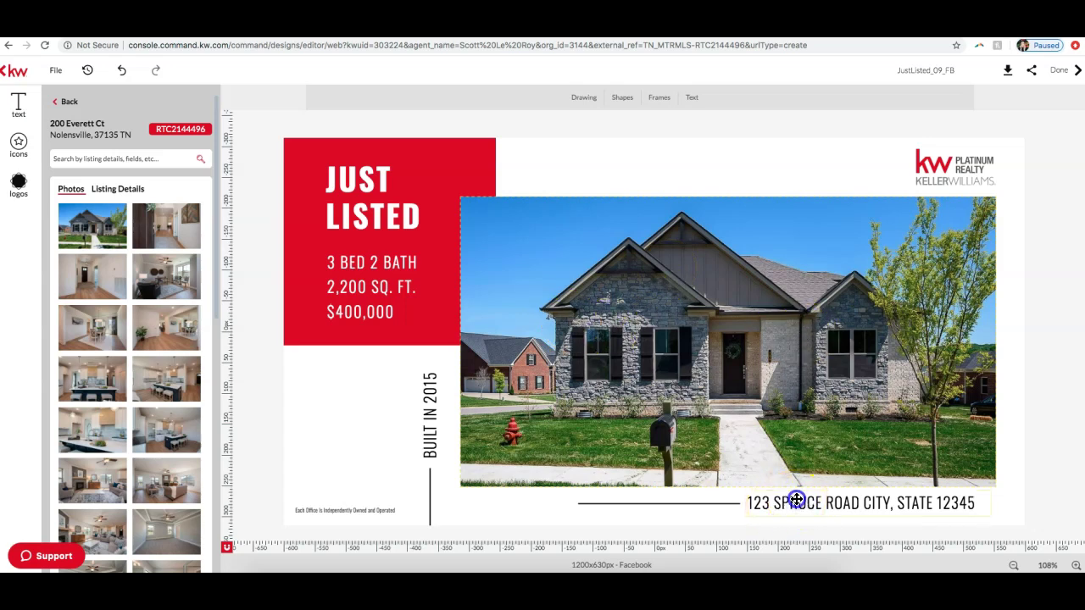
Step: Select the sample address text box and highlight part of its text
click(798, 501)
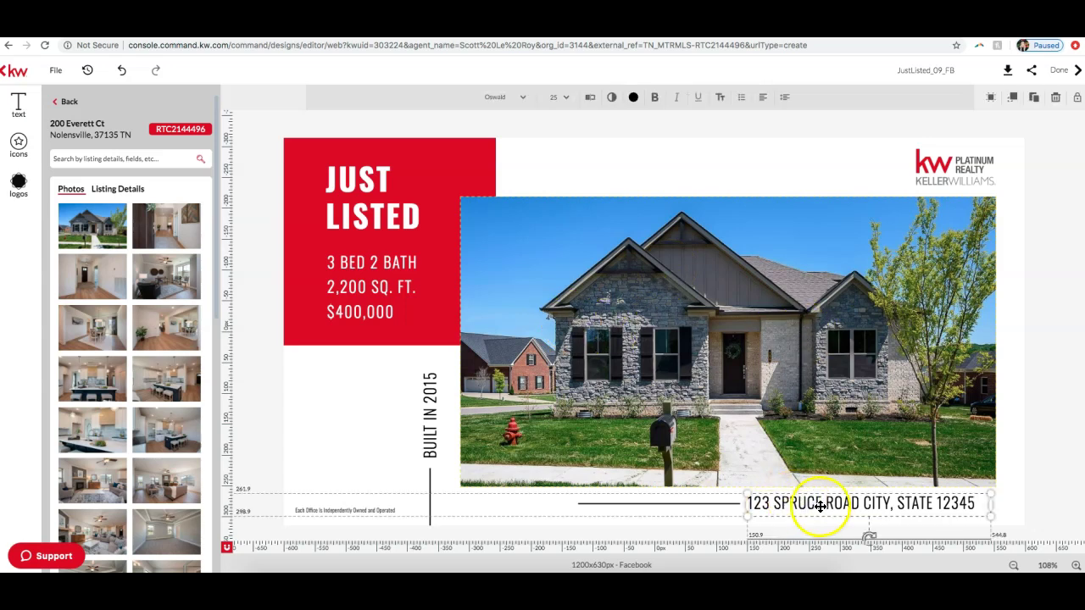
click(889, 503)
click(977, 503)
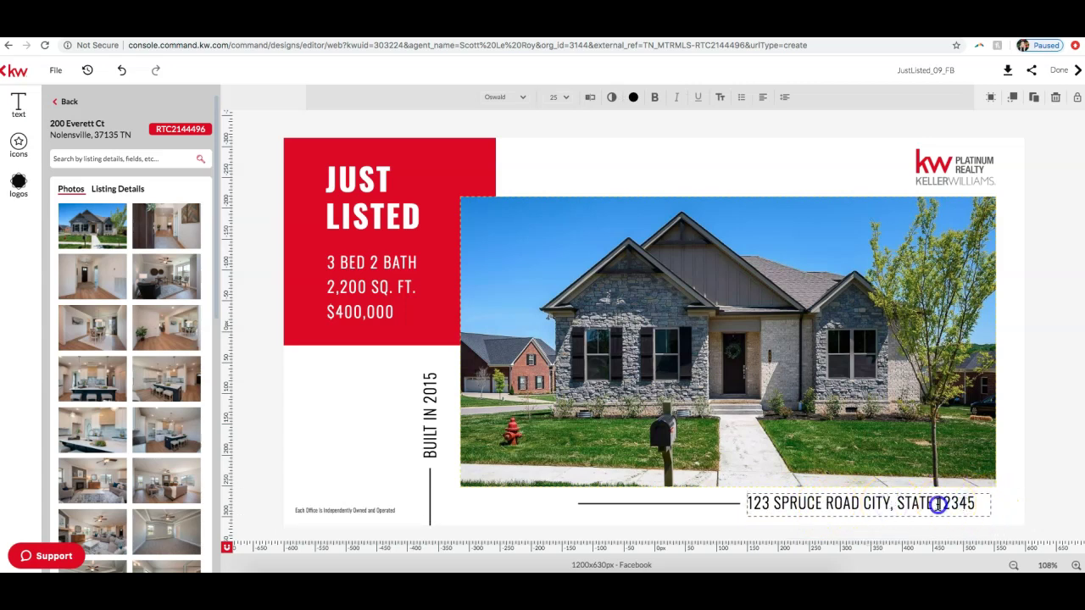
drag(942, 503, 847, 507)
click(1001, 503)
click(872, 505)
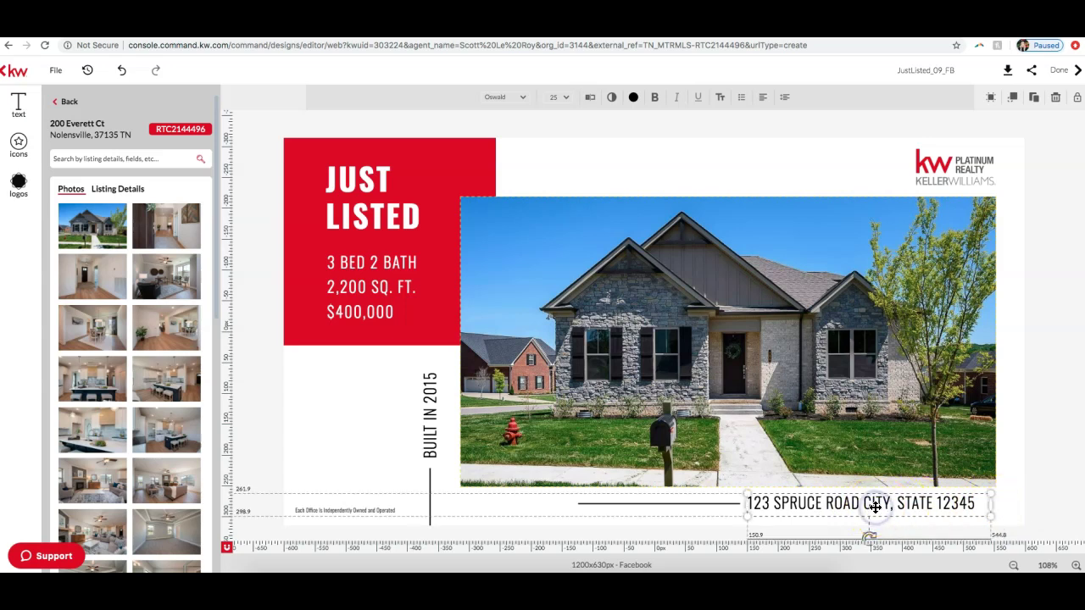
Step: Show the listing details: For Sale, Residential, $549,900 USD, built 2020
click(119, 190)
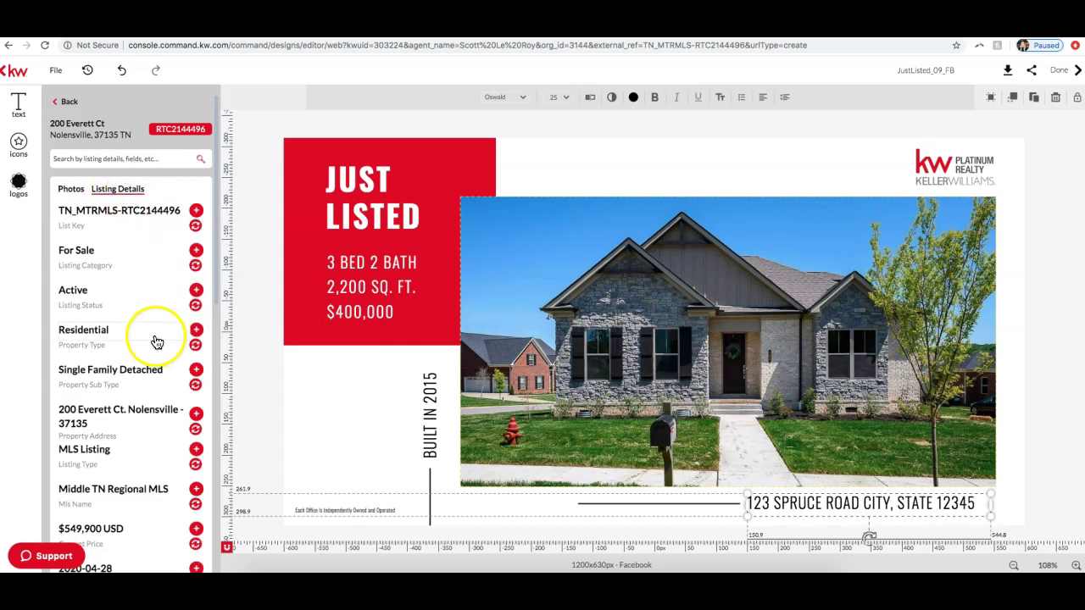
scroll(131, 274, down, 2)
scroll(129, 275, down, 1)
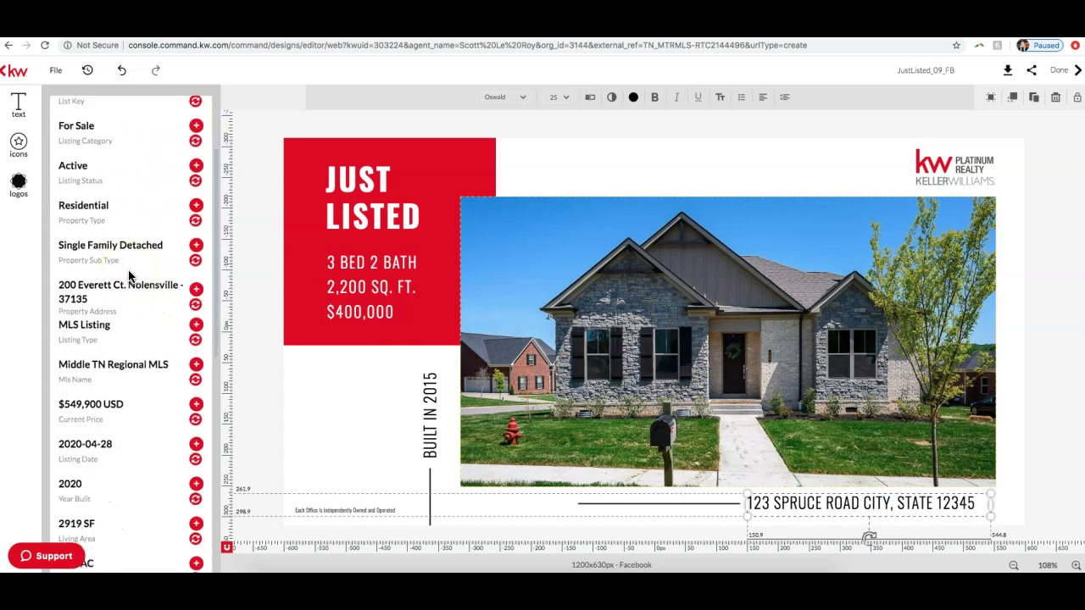
scroll(131, 273, up, 2)
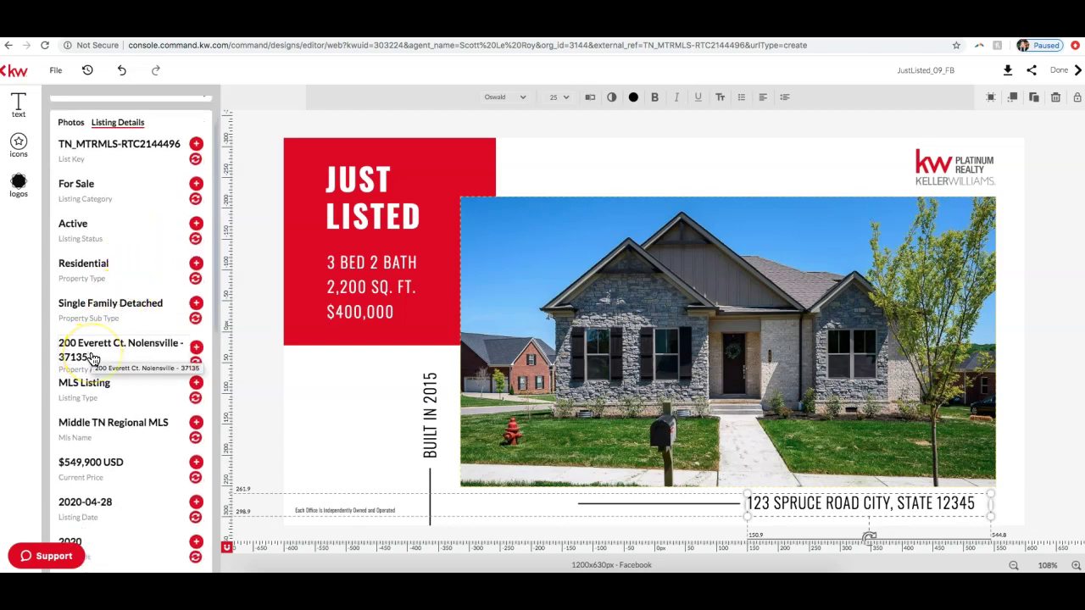
click(1071, 442)
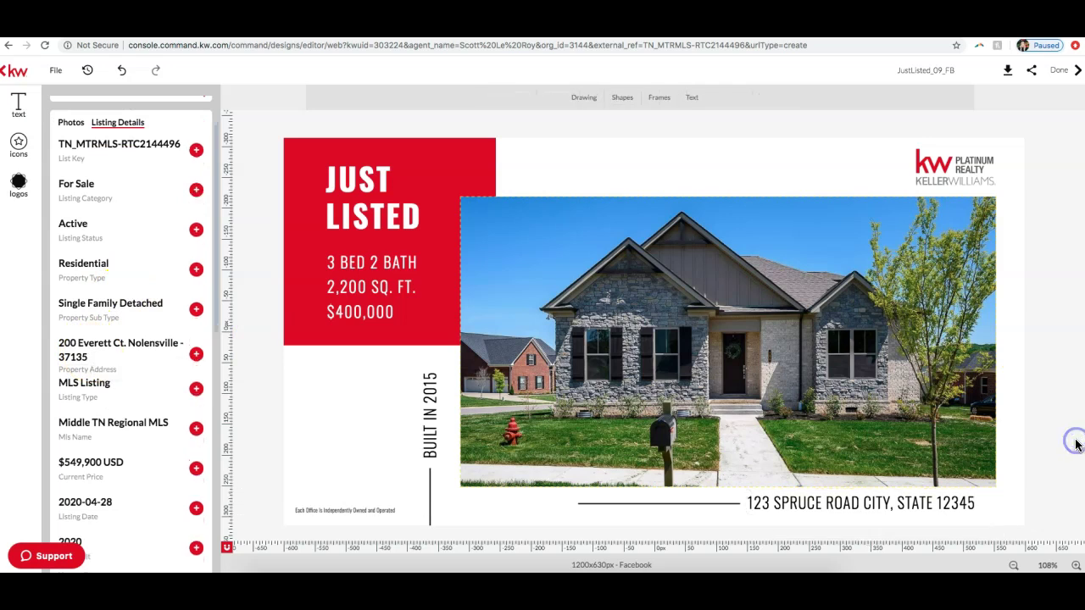
click(955, 502)
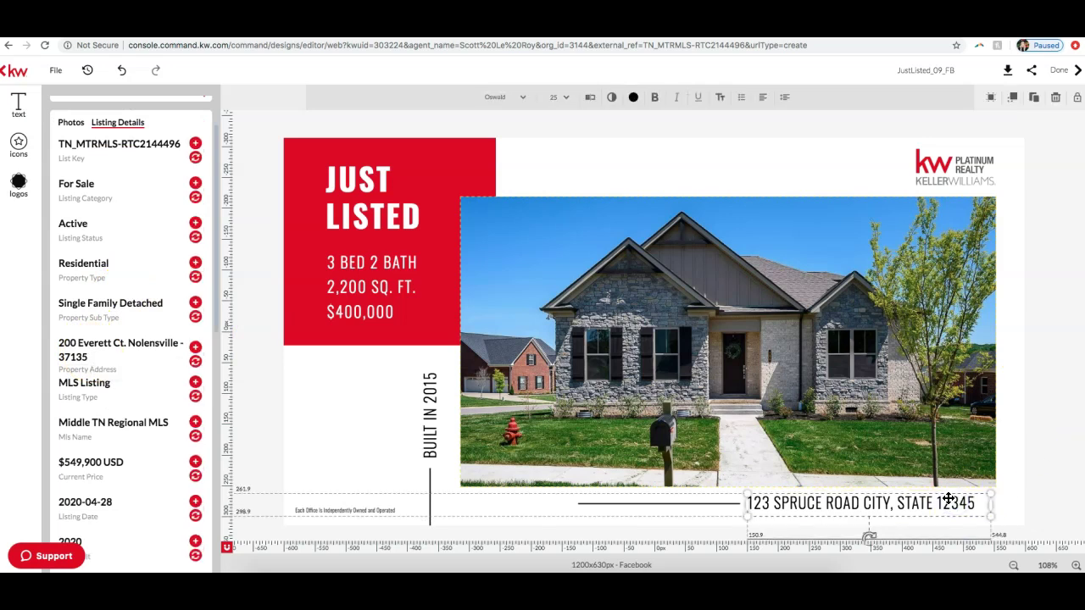
click(305, 259)
click(195, 363)
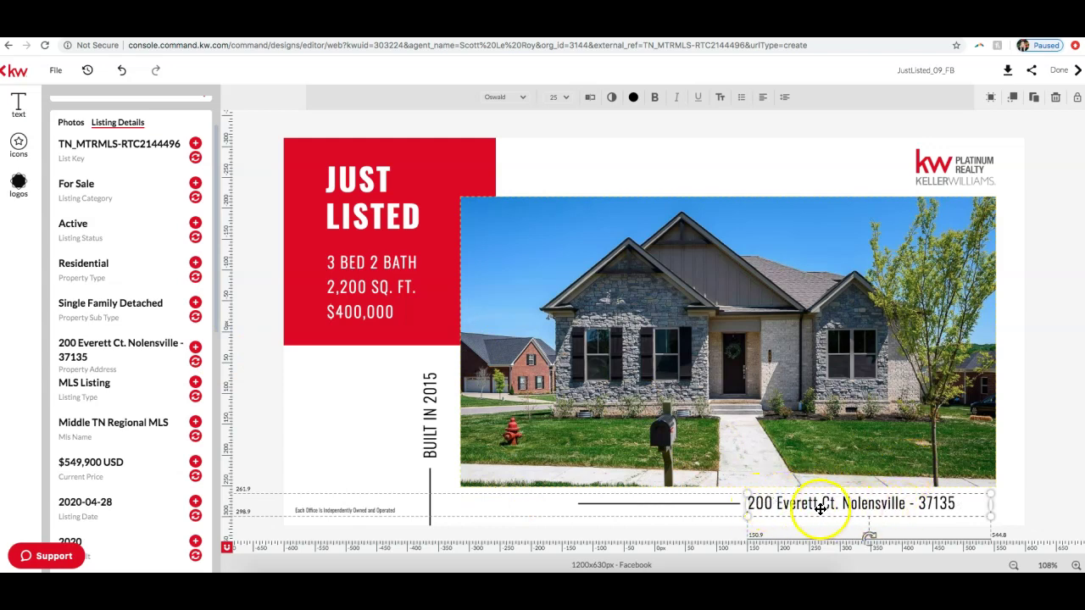
drag(821, 506, 831, 502)
click(923, 504)
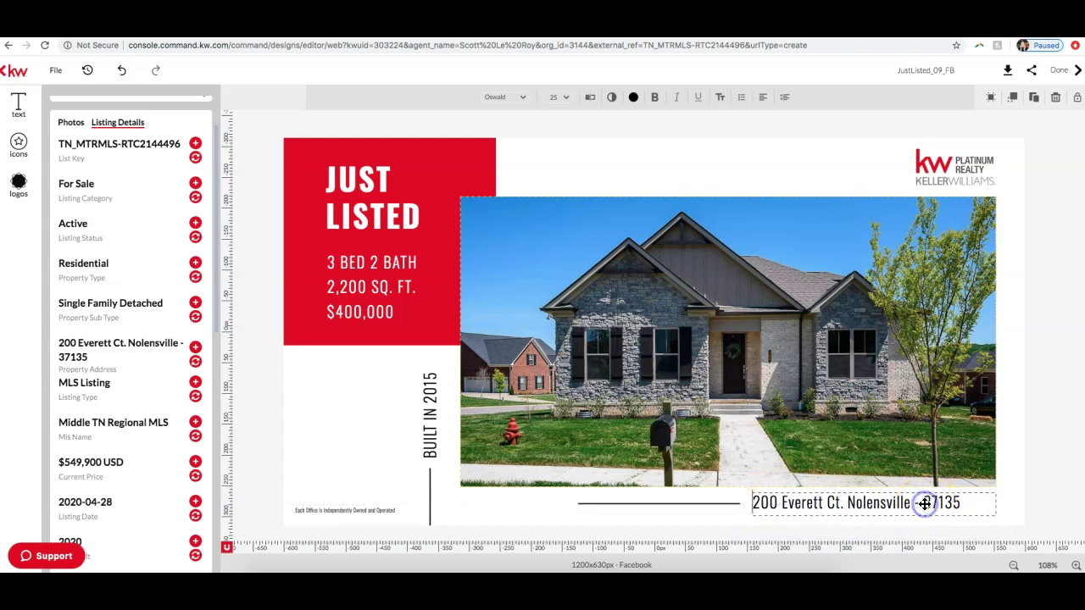
key(BackSpace)
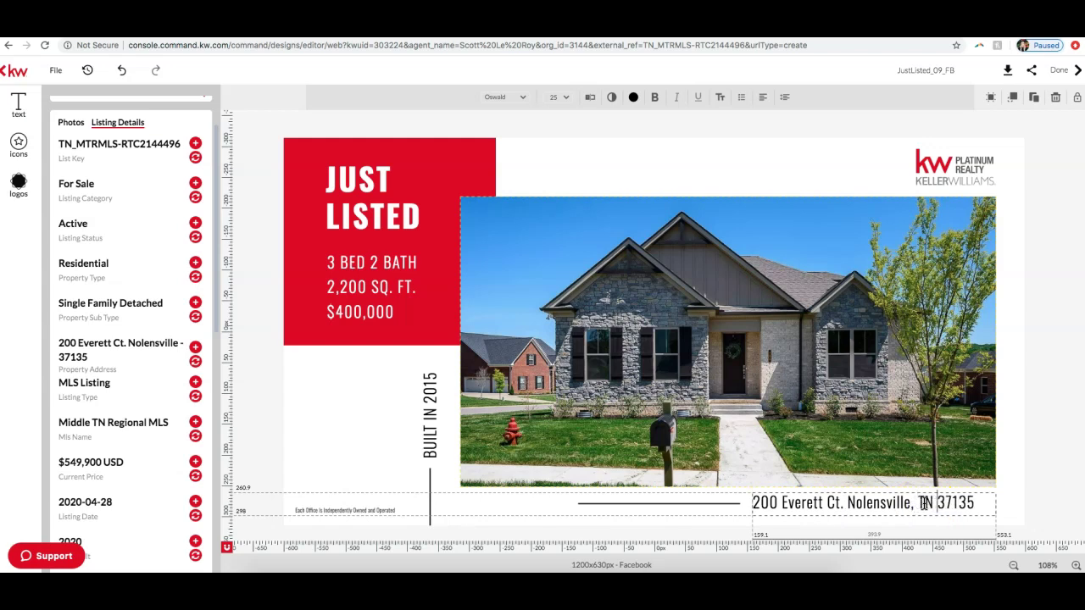
click(1059, 460)
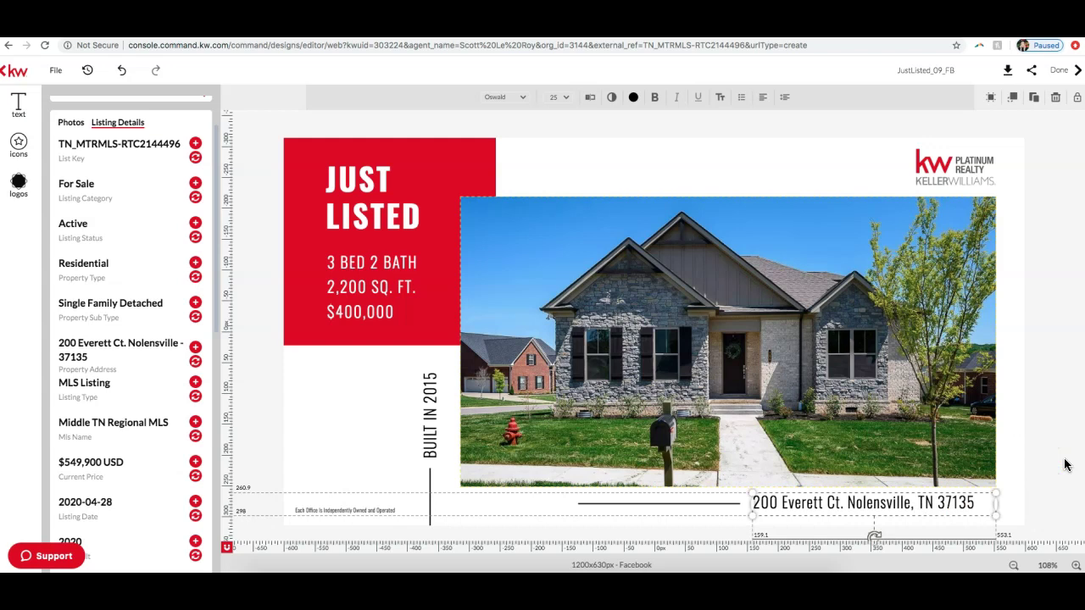
Step: Change the rotated year label's 2015 to 2020 and save the text edit
click(429, 418)
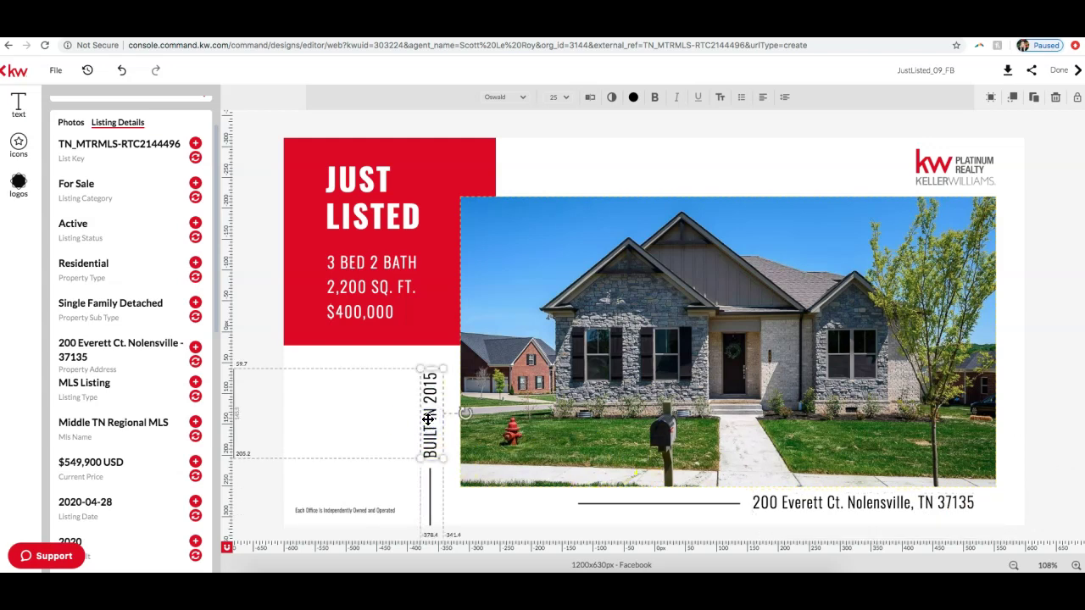
scroll(88, 339, down, 3)
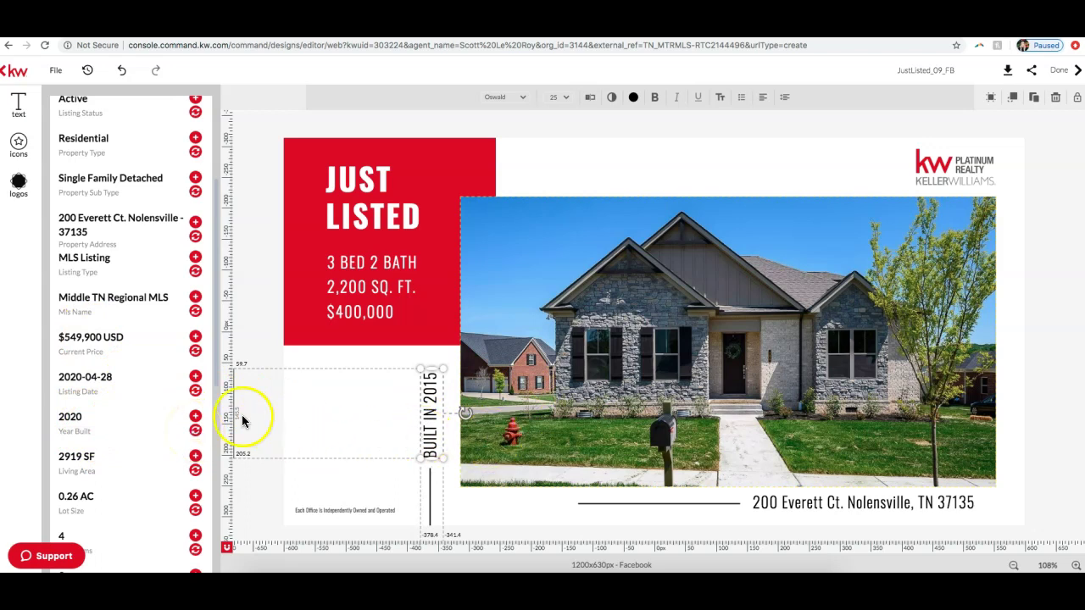
click(196, 434)
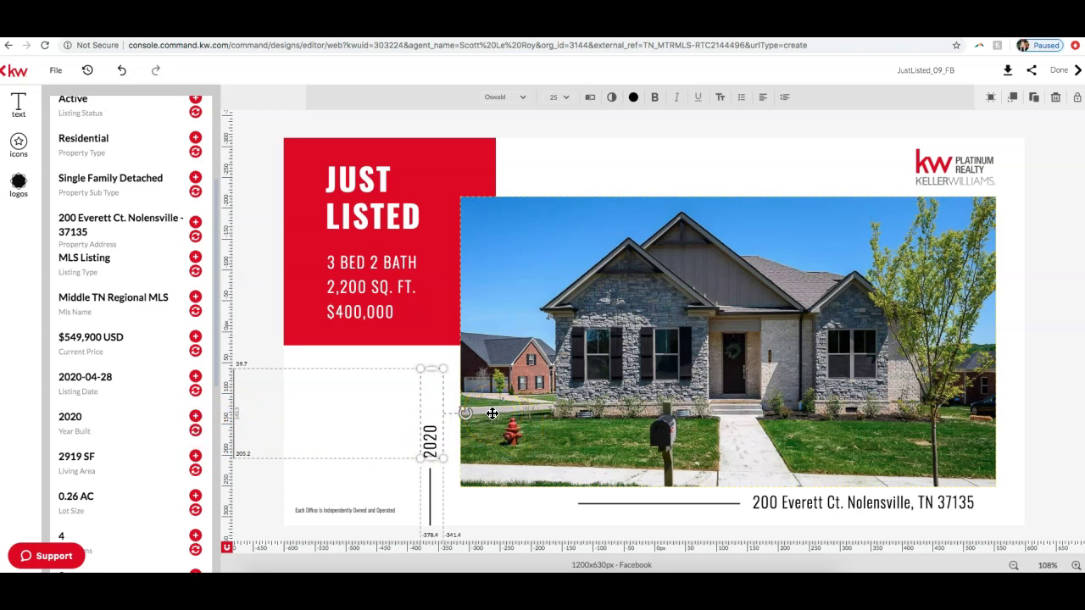
click(262, 113)
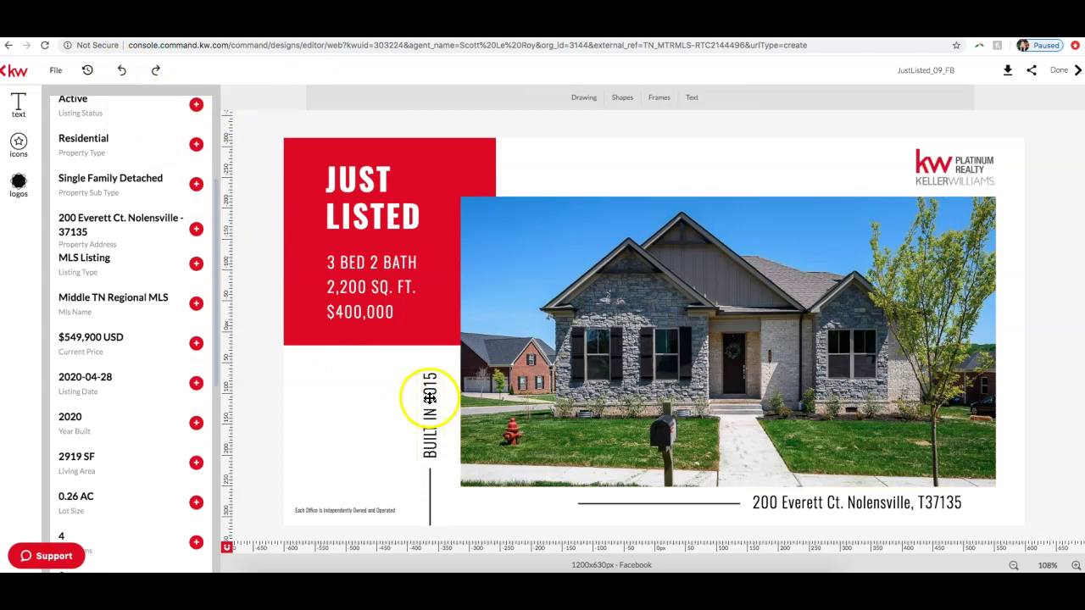
double_click(430, 397)
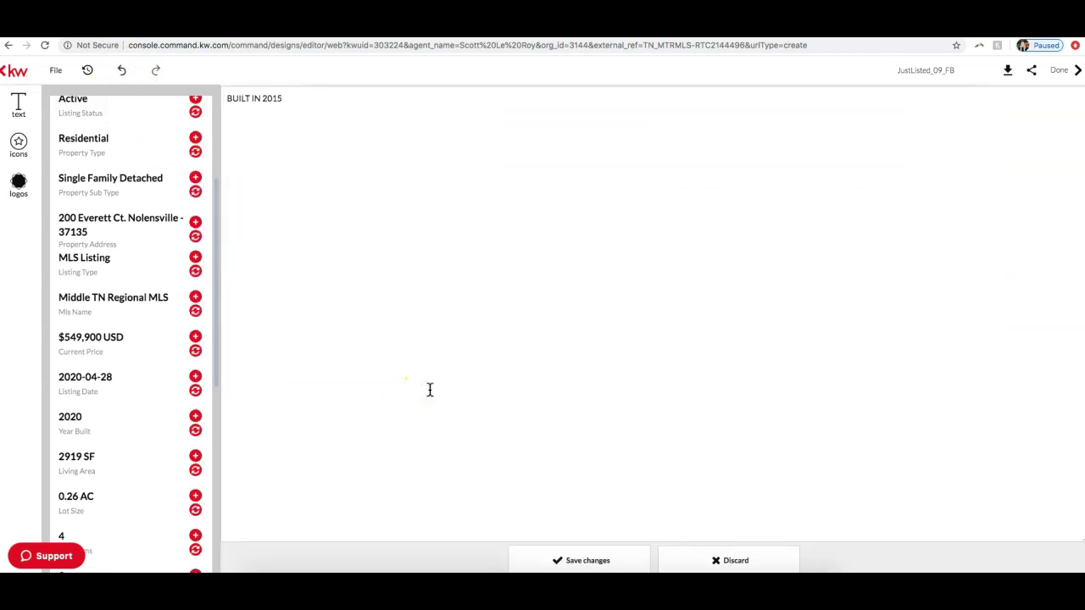
drag(384, 285, 340, 196)
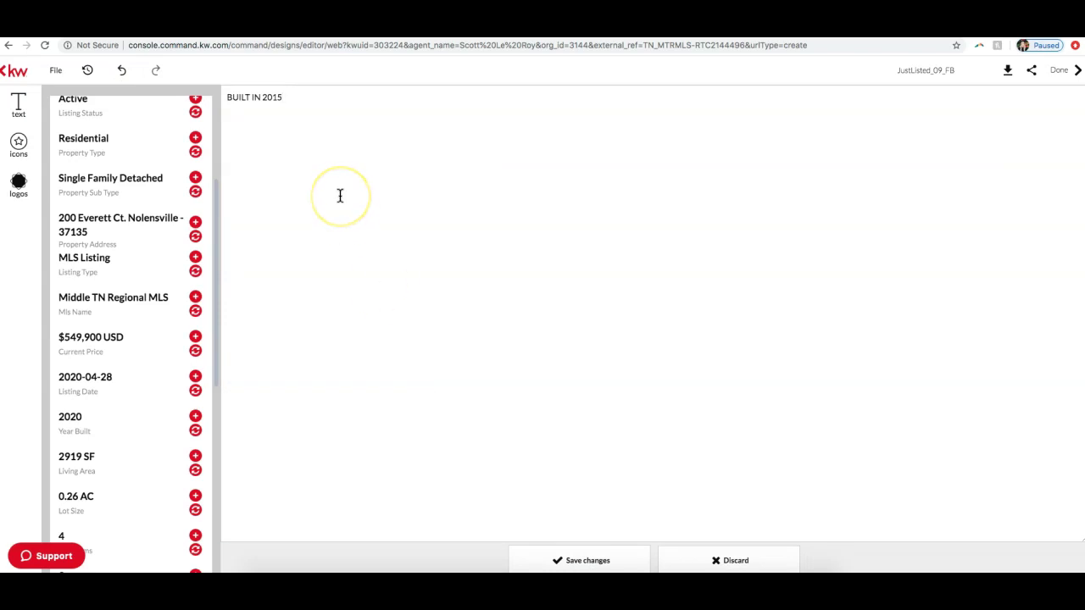
click(305, 135)
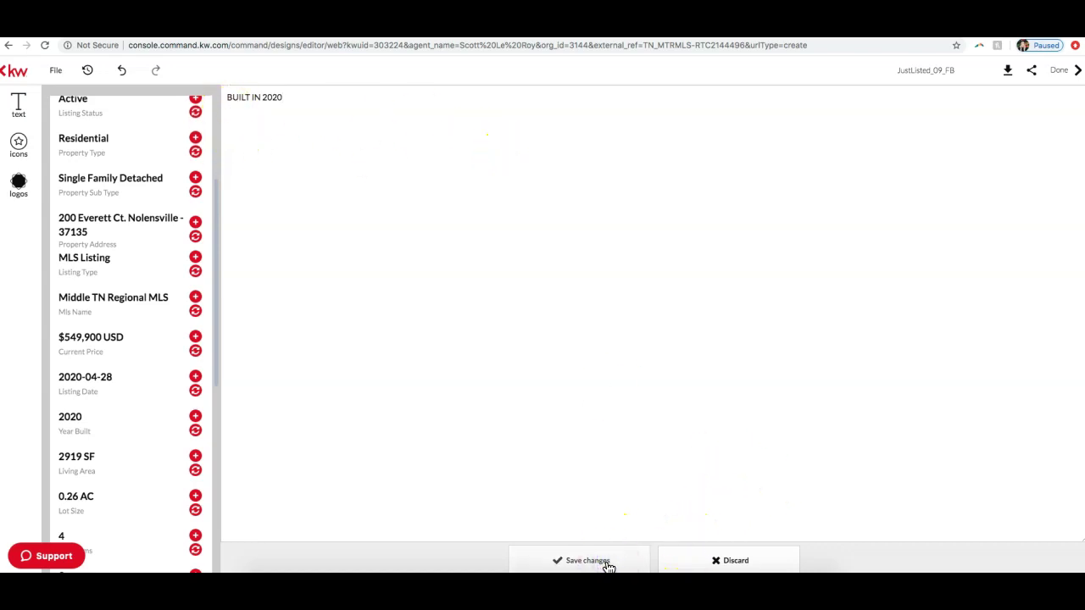
click(585, 561)
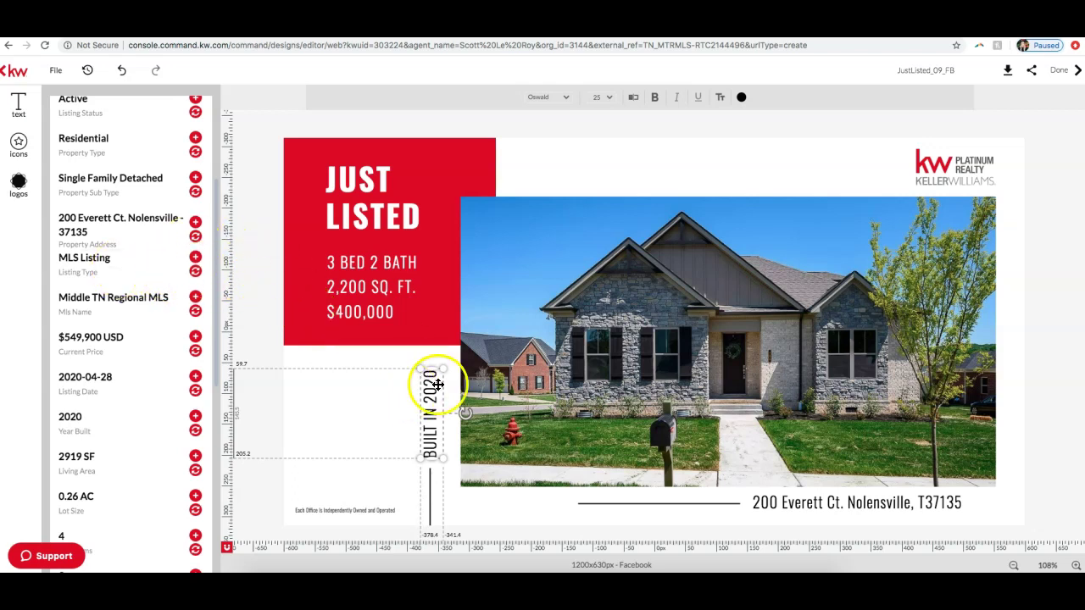
Step: Change the bed and bath line from 3 BED 2 BATH to 4 BED 3.3 BATH
click(359, 271)
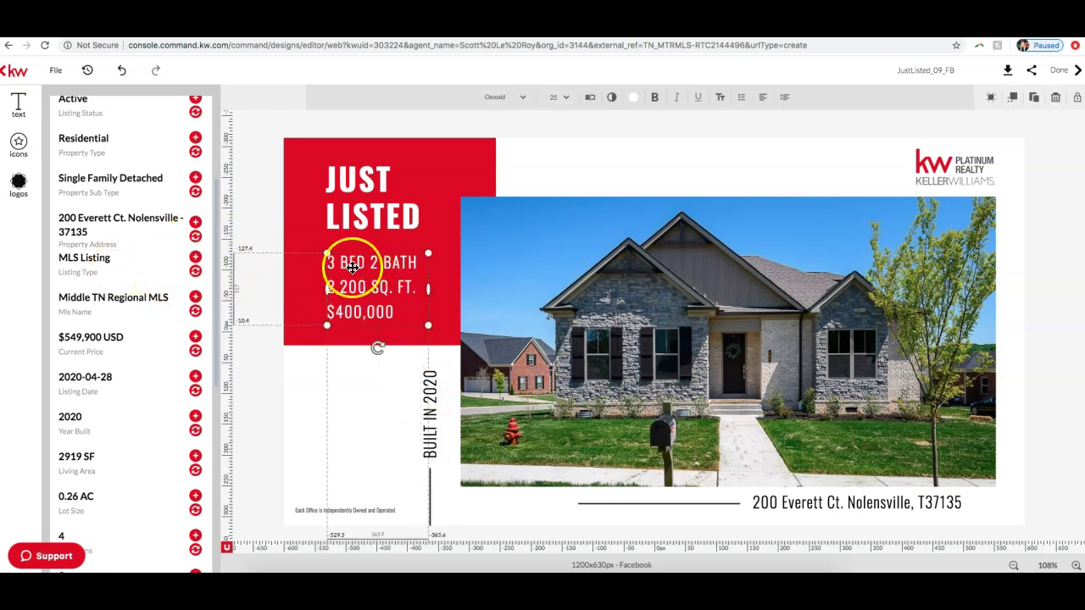
scroll(119, 347, up, 3)
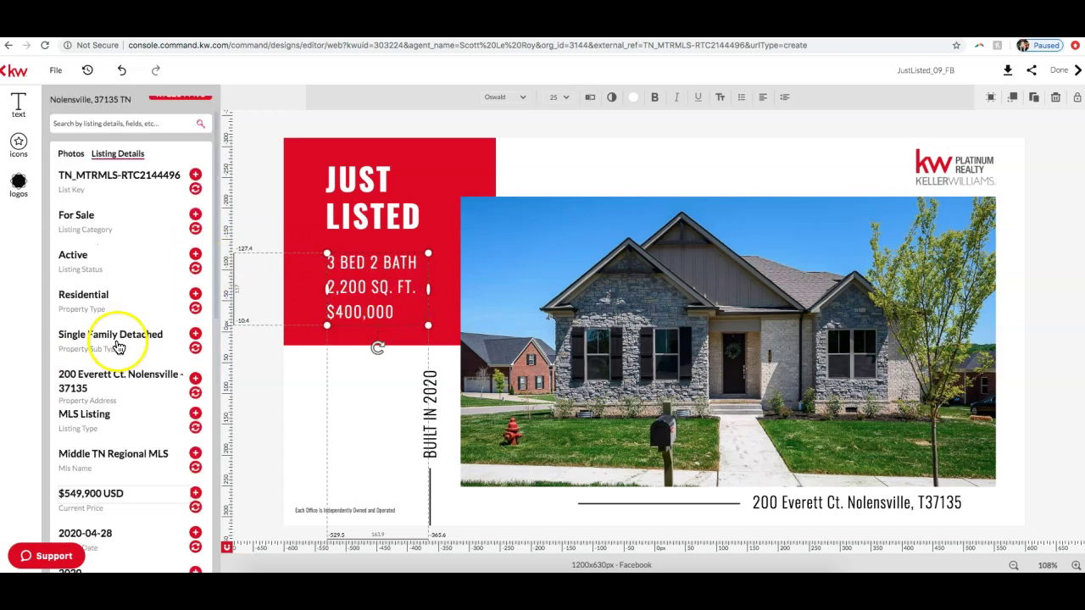
scroll(128, 292, down, 3)
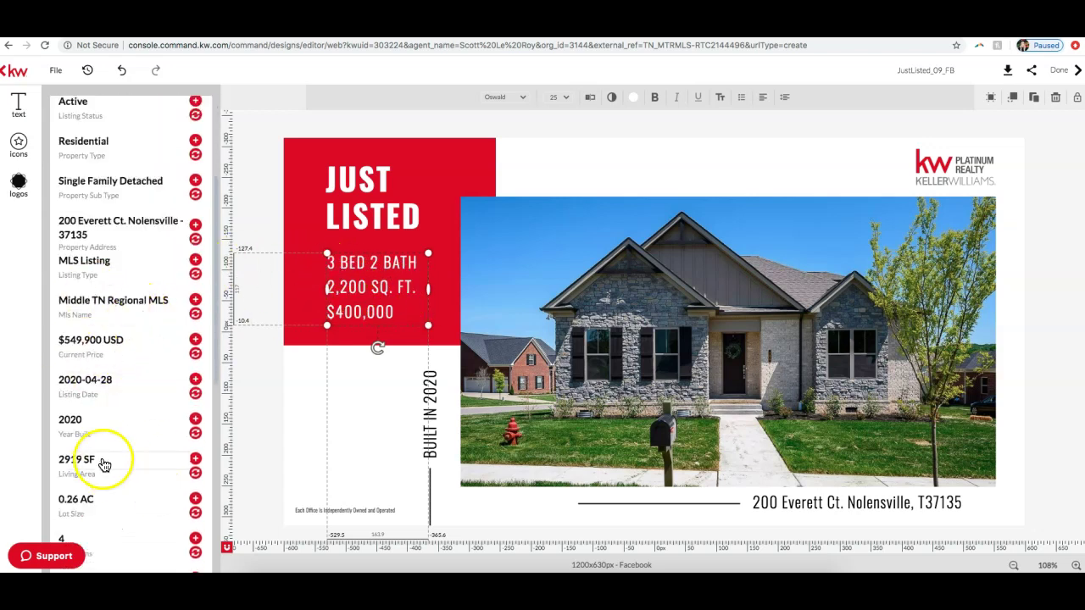
scroll(150, 271, down, 3)
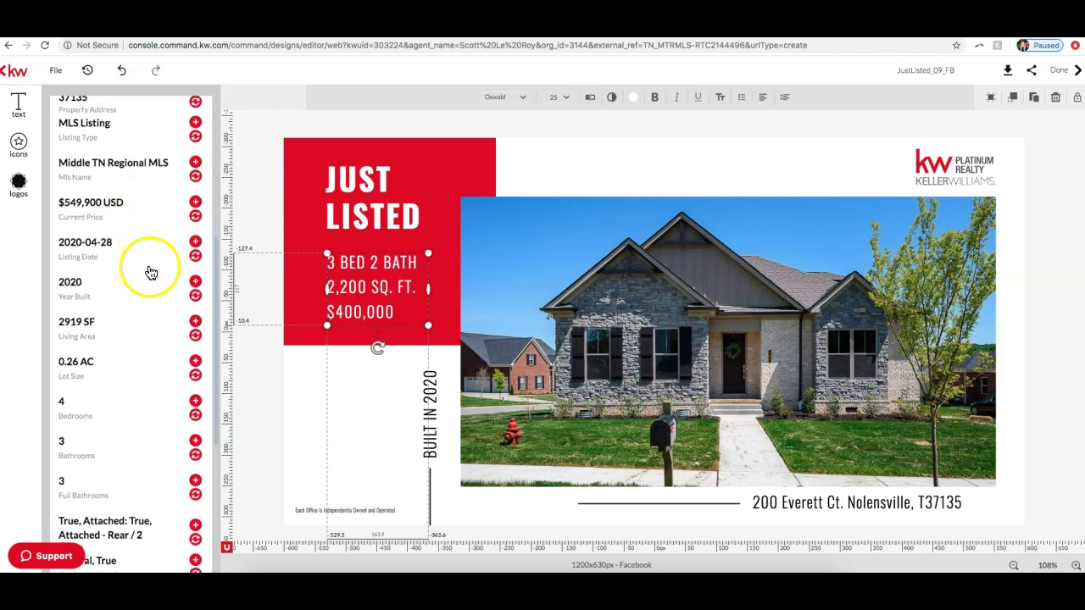
double_click(334, 261)
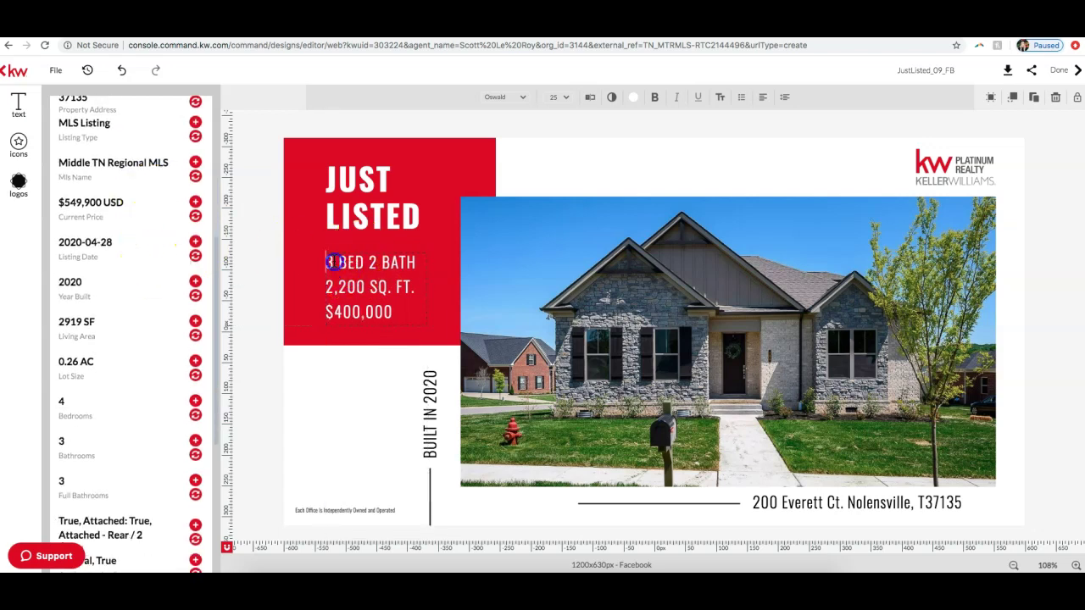
key(BackSpace)
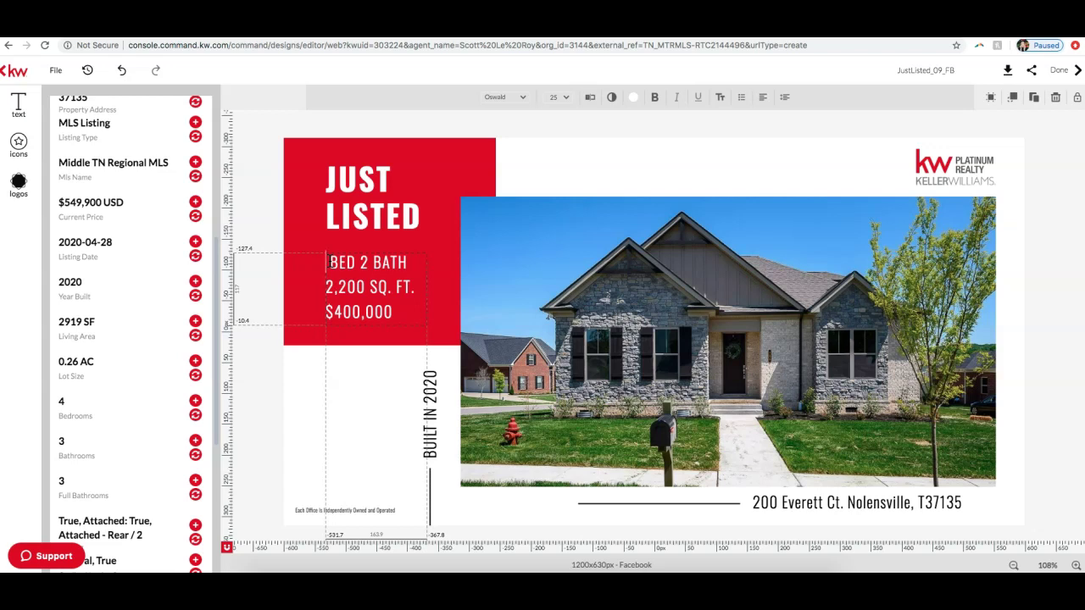
text(4)
click(375, 264)
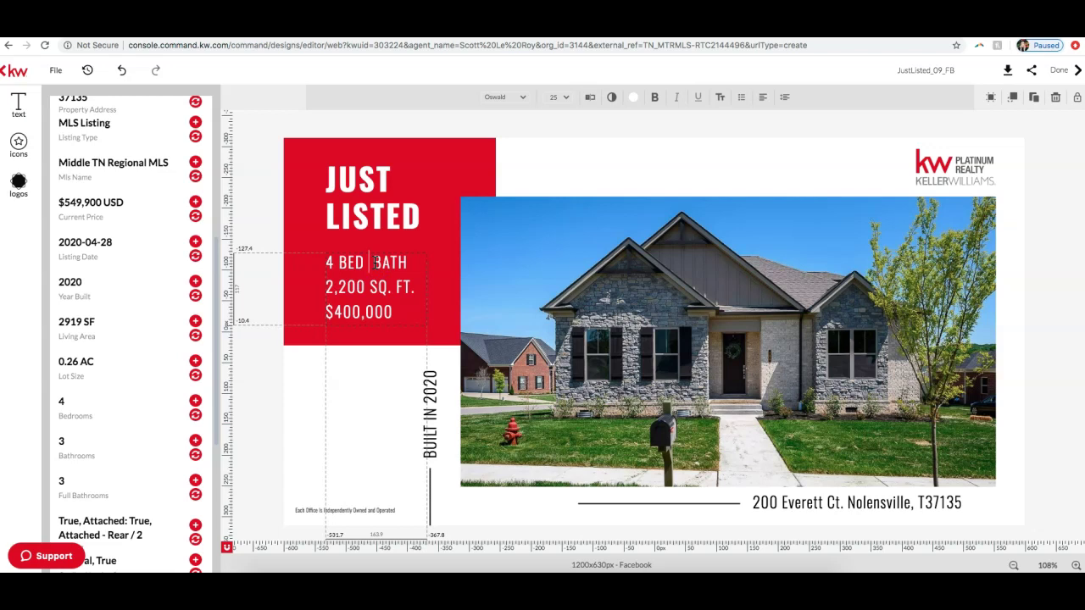
text(3.3)
click(420, 260)
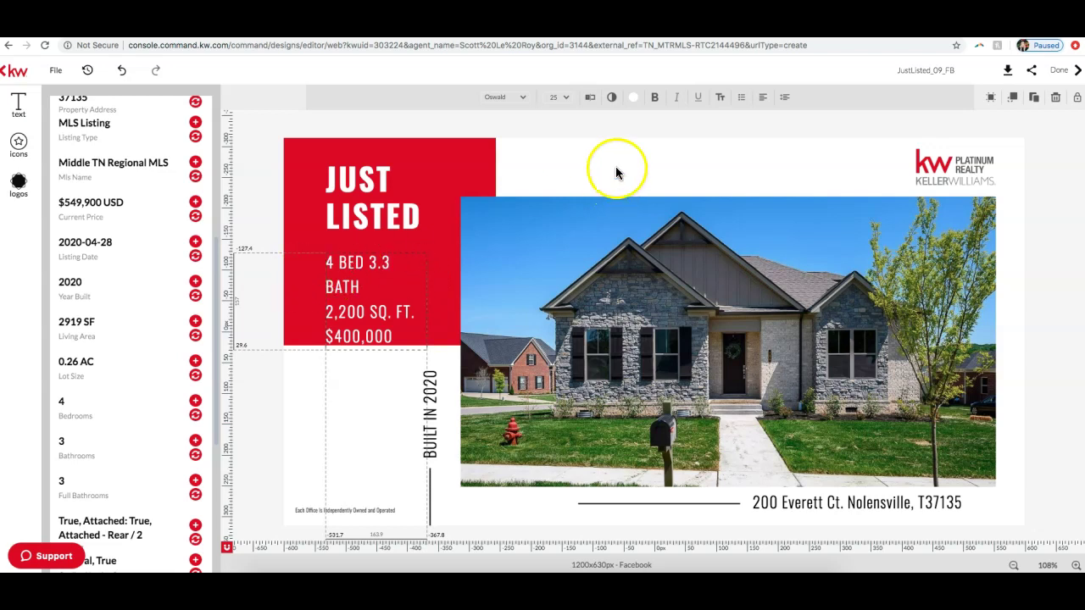
click(356, 289)
Step: Widen the details box and update the figures to 2,219 SQ. FT. and $549,900
click(325, 302)
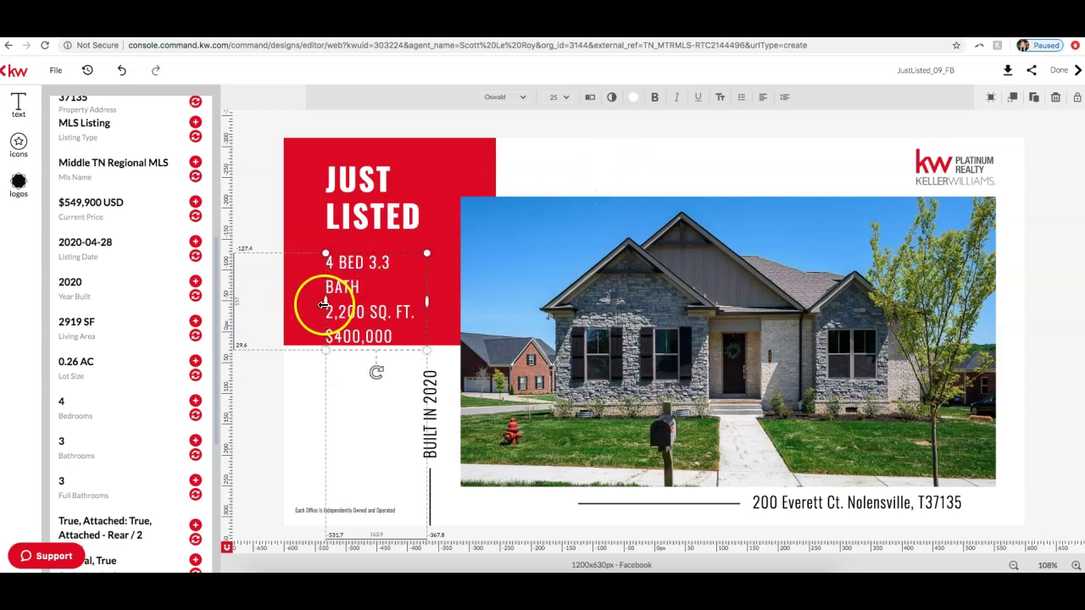
drag(326, 303, 314, 301)
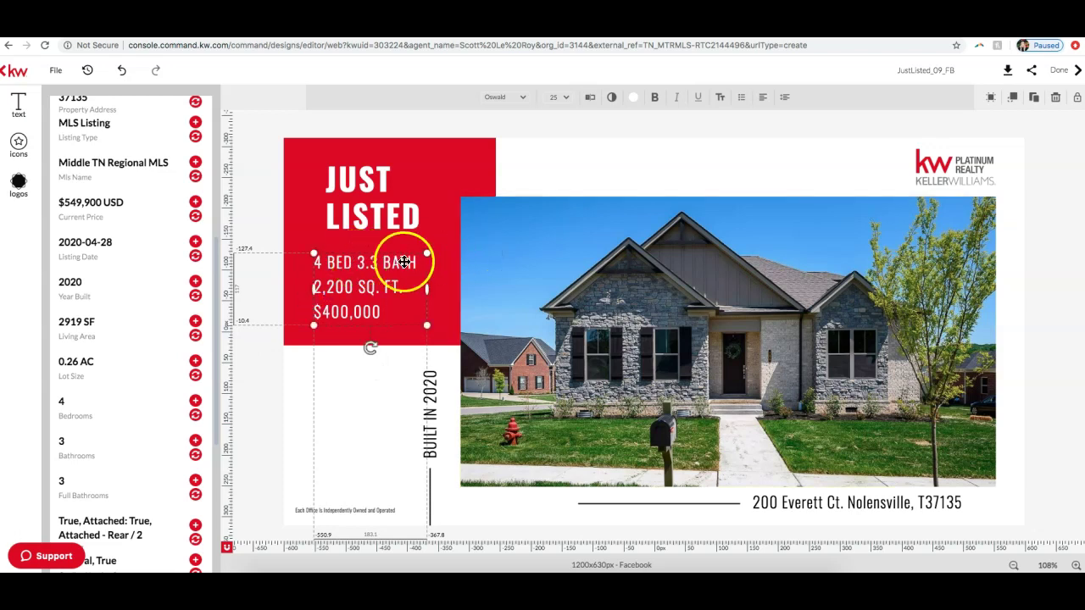
click(346, 285)
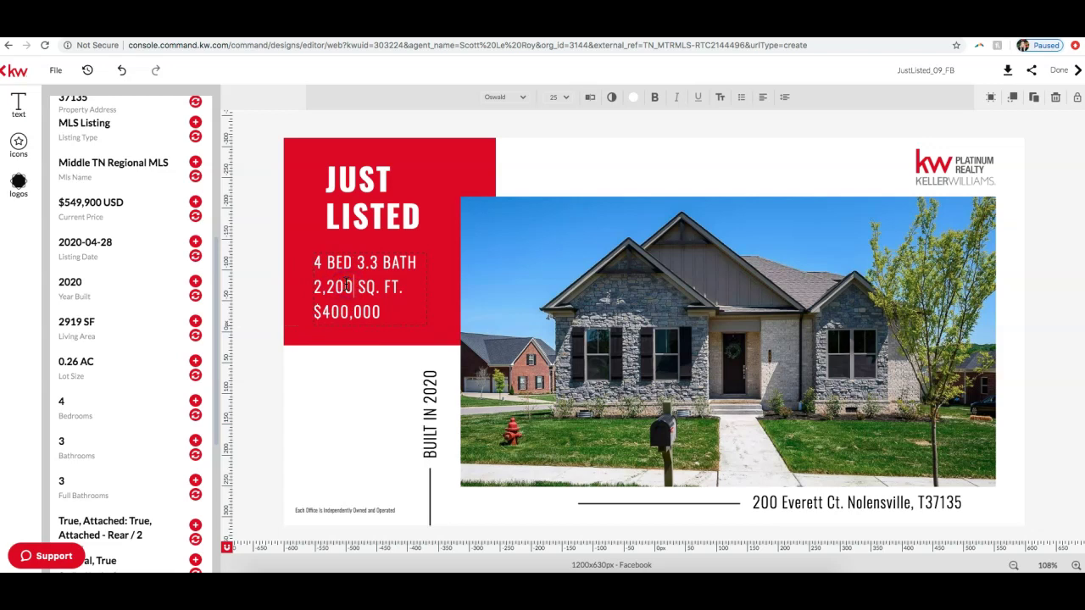
key(BackSpace)
key(BackSpace)
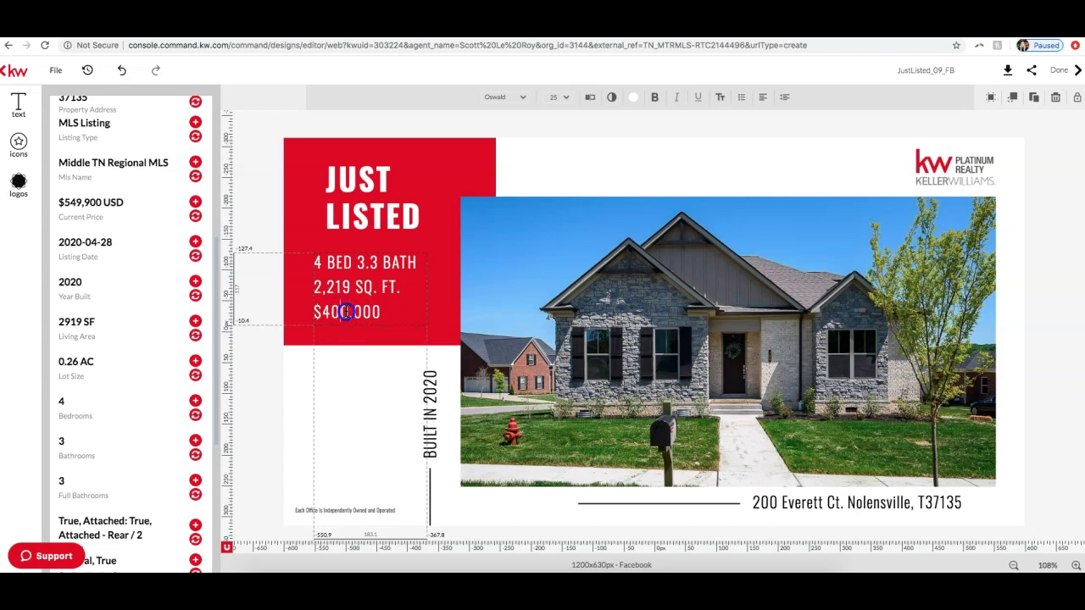
key(BackSpace)
text(549)
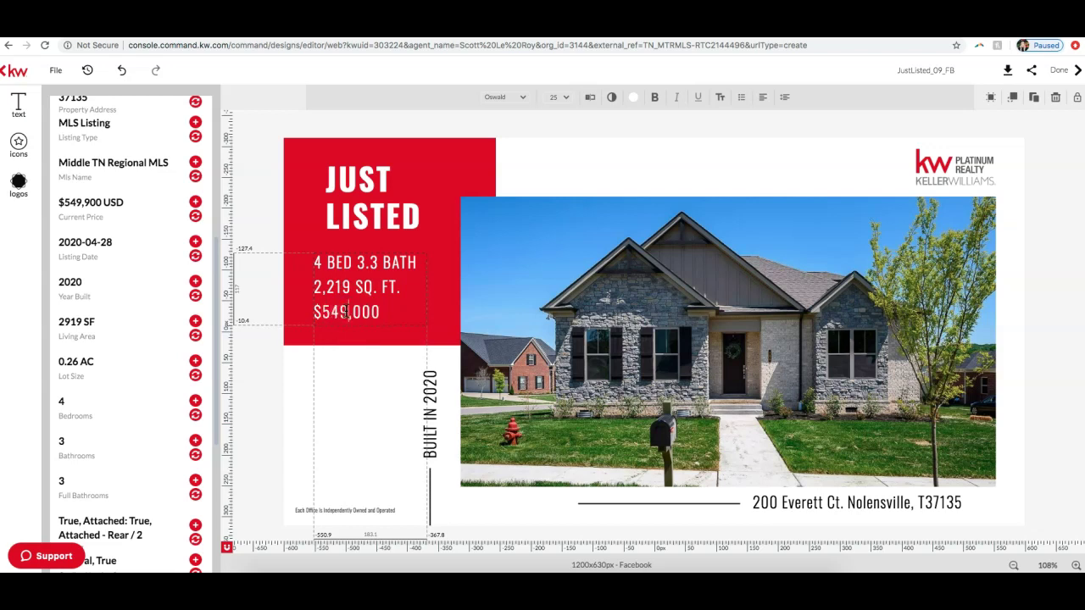
key(Right)
key(Delete)
text(9)
click(353, 311)
click(479, 110)
click(527, 102)
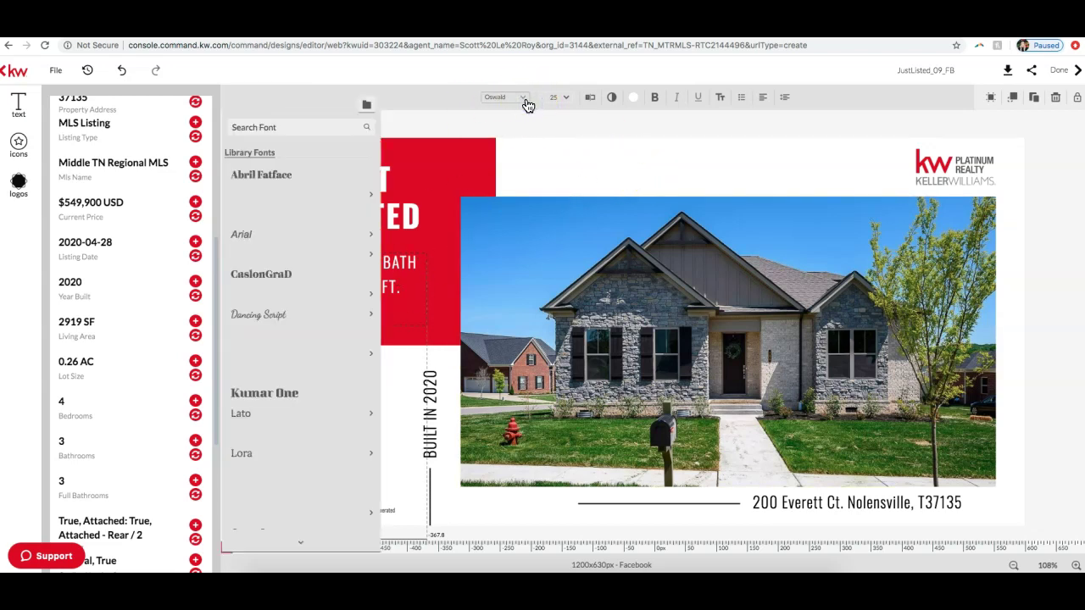
scroll(272, 233, down, 6)
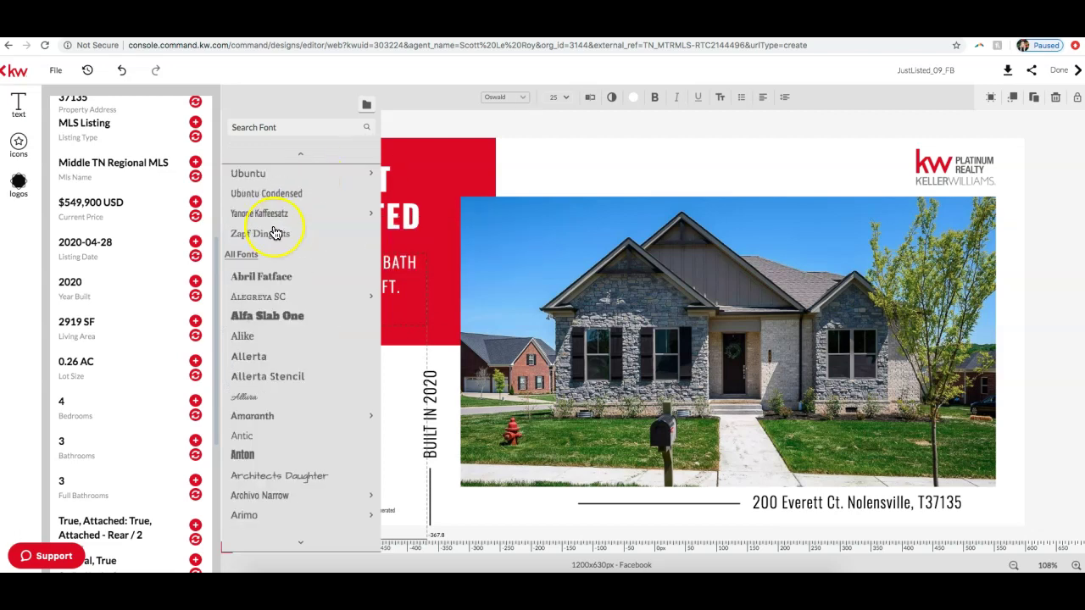
scroll(275, 233, up, 5)
scroll(275, 232, up, 1)
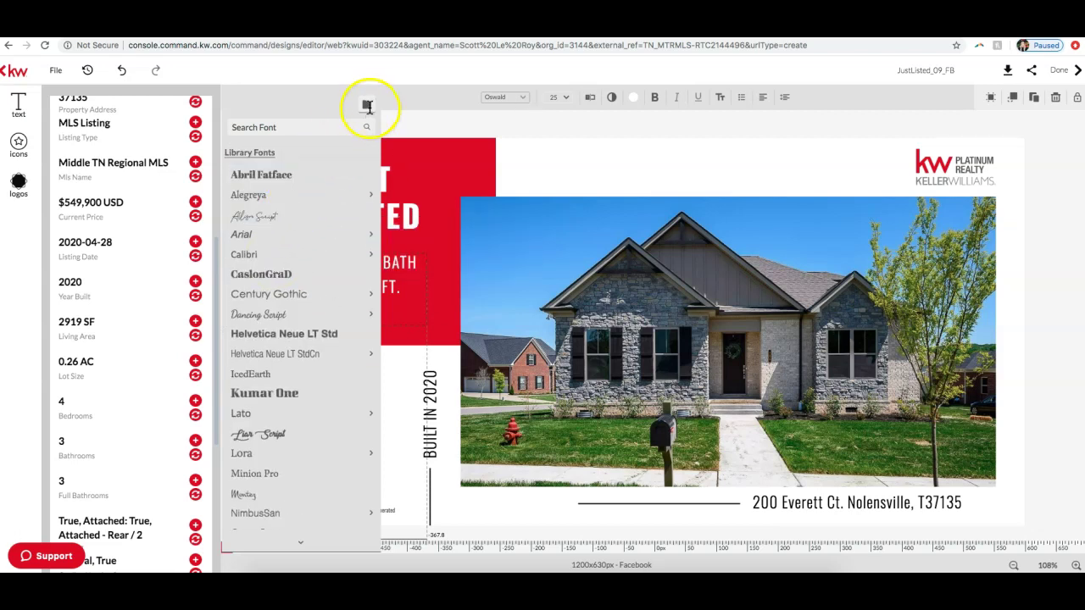
click(564, 96)
click(565, 98)
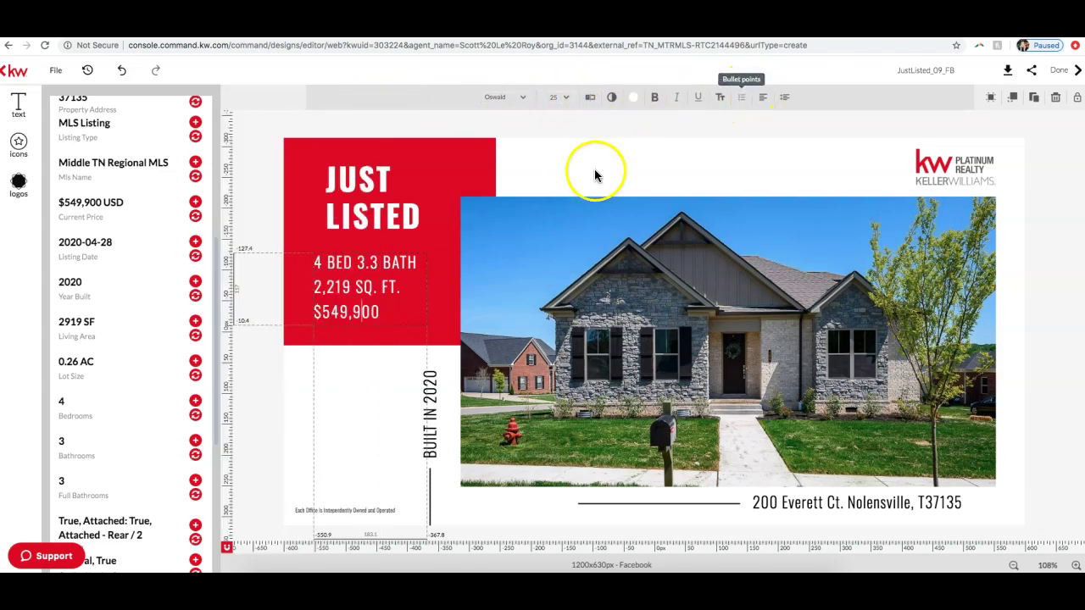
click(595, 173)
click(562, 172)
click(511, 130)
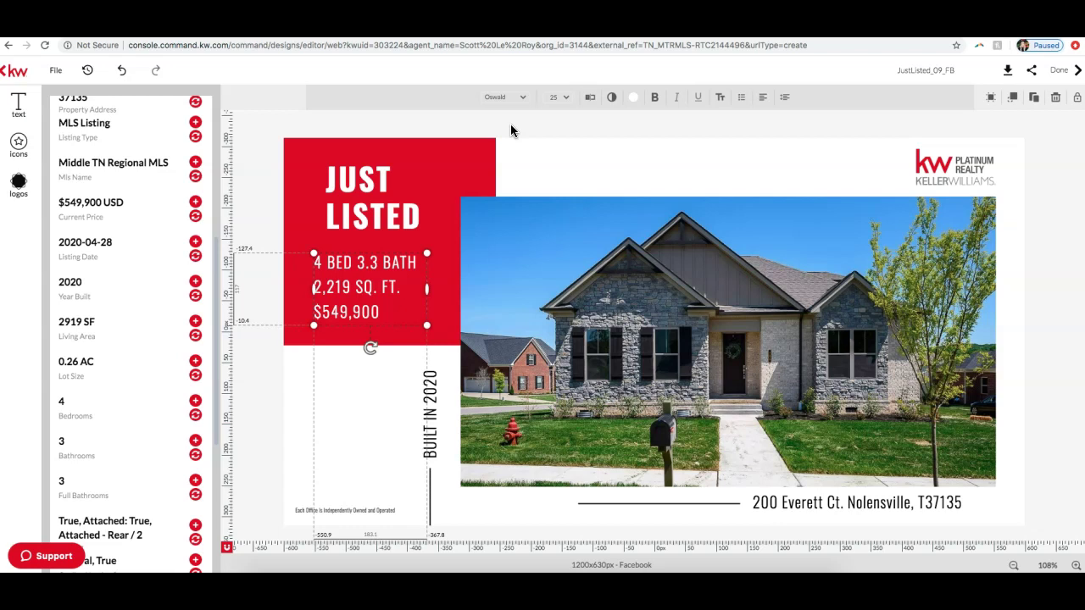
click(542, 167)
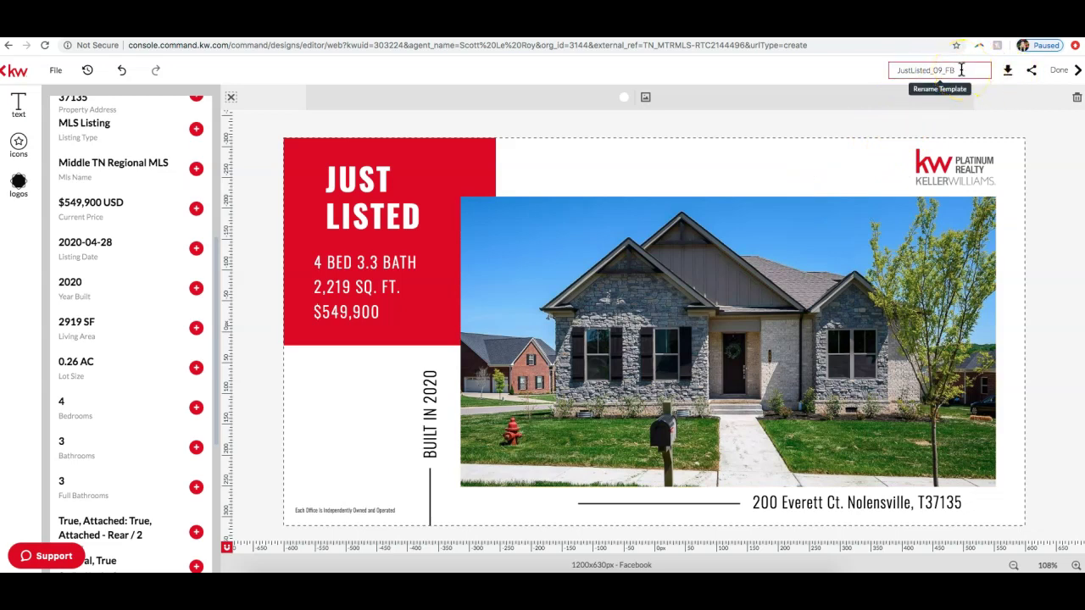
Step: Replace the template name at top right with 'Just Listed Everett'
double_click(961, 70)
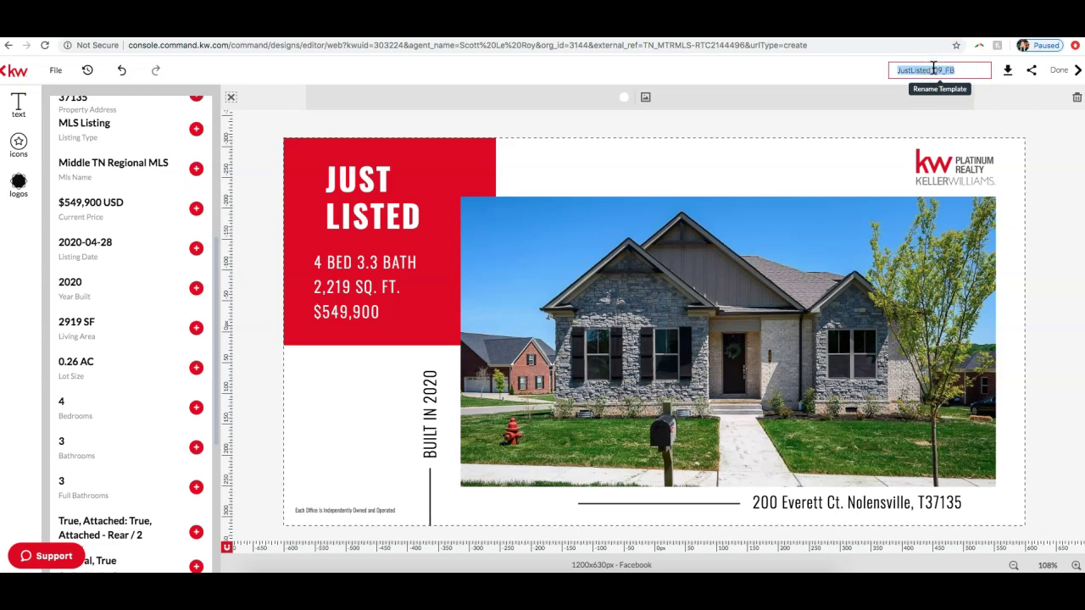
text(Just Listed Everett)
click(234, 70)
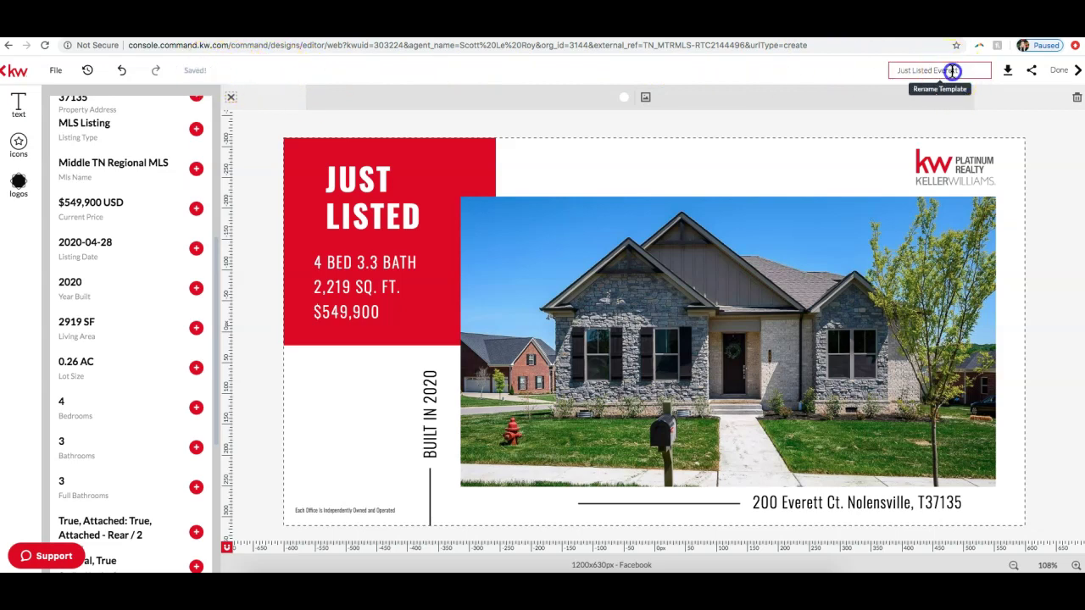
click(971, 71)
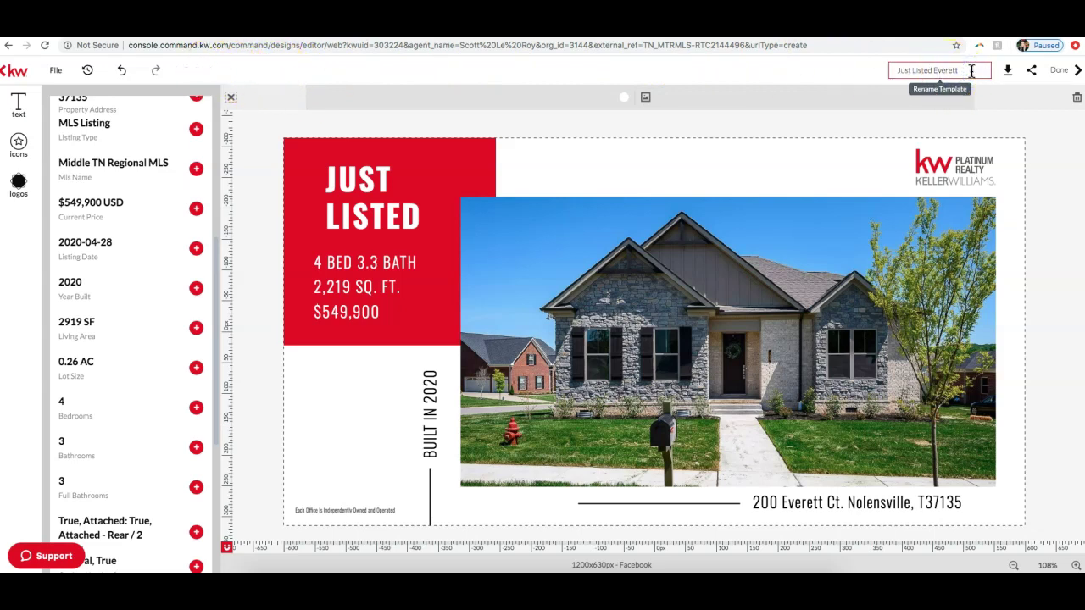
click(944, 67)
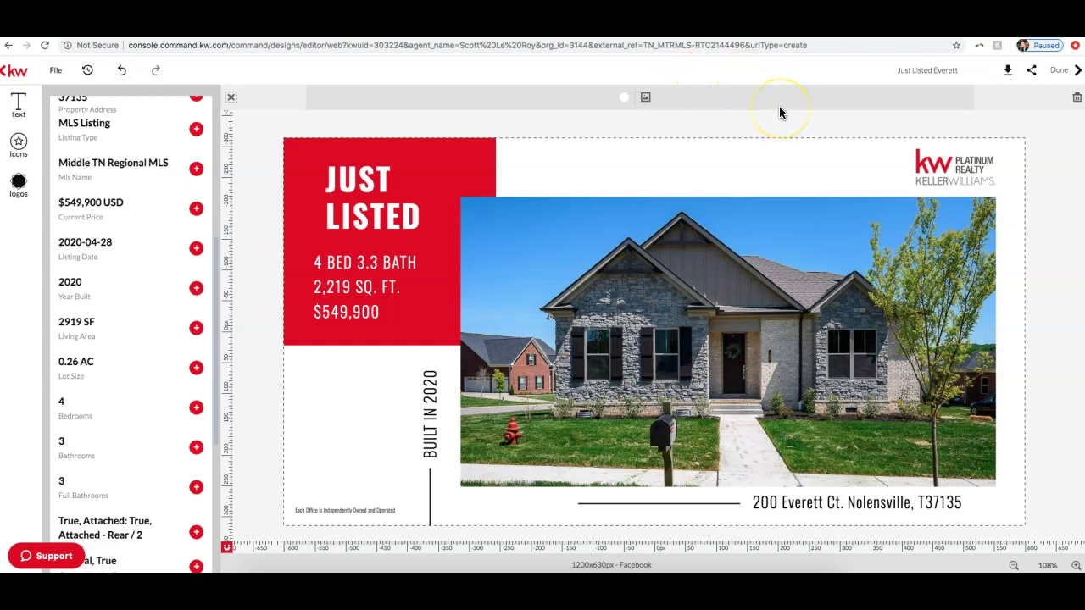
click(981, 77)
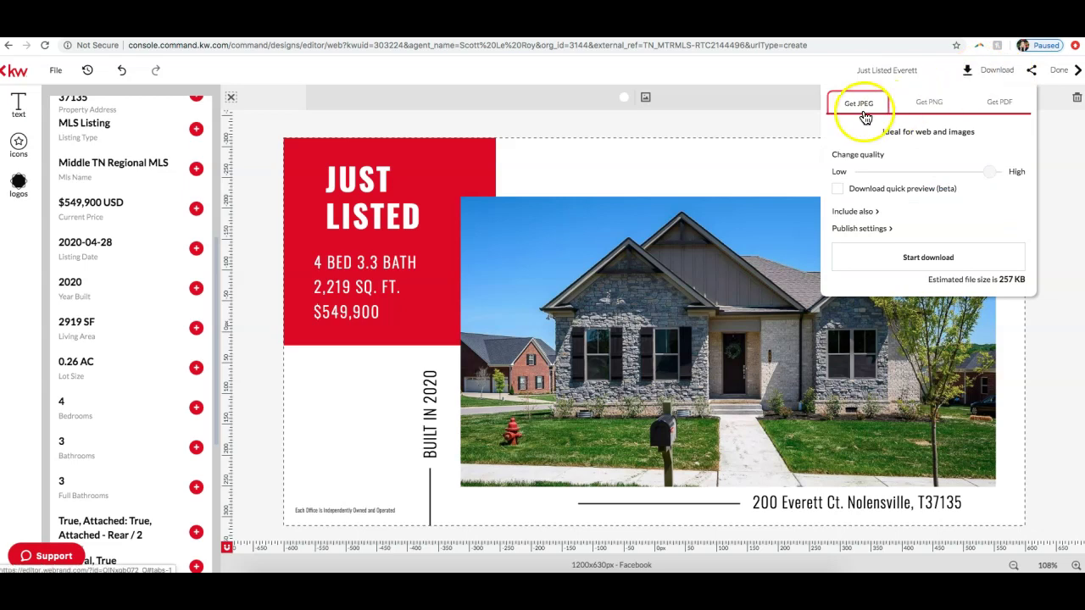
click(924, 106)
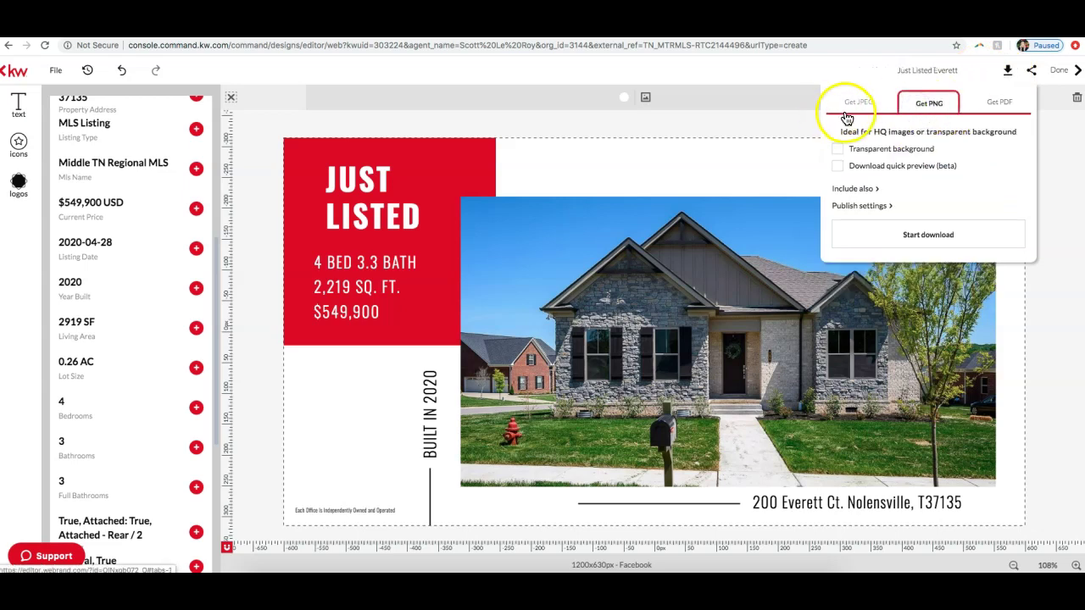
click(849, 106)
click(923, 105)
click(862, 106)
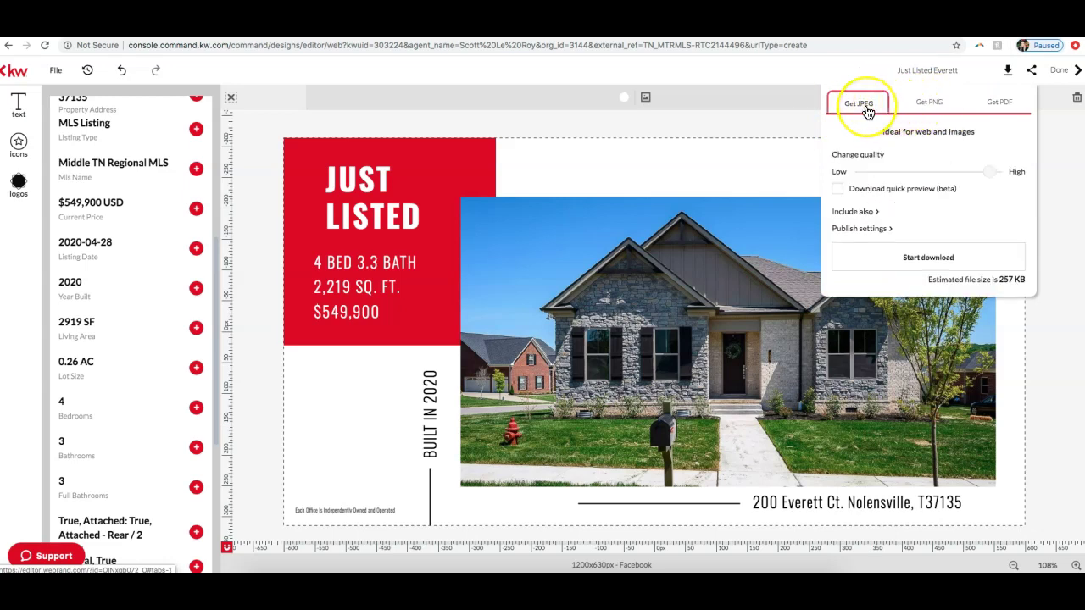
click(1001, 103)
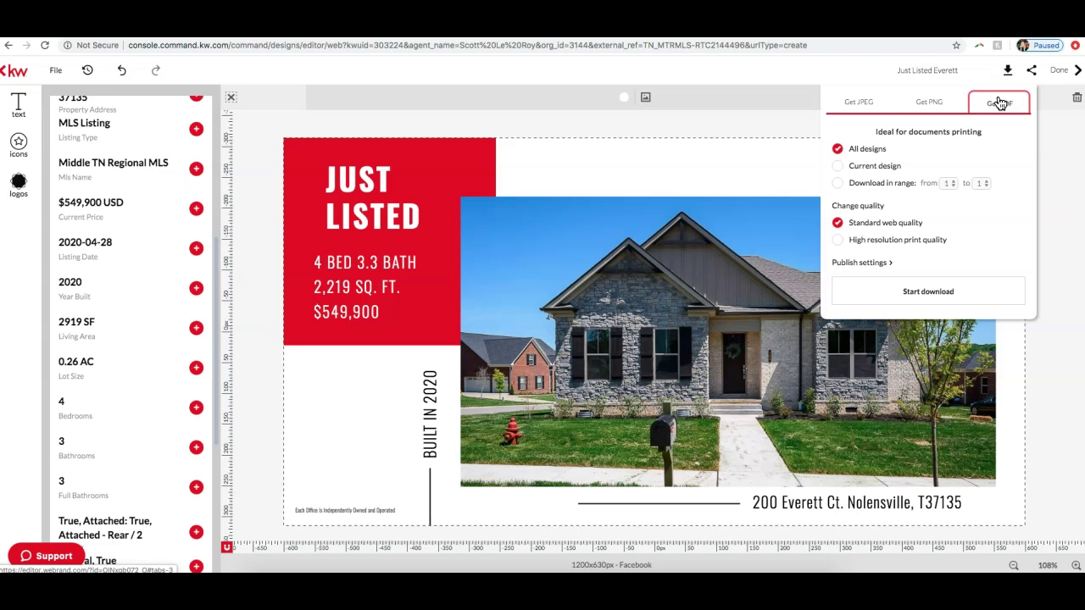
click(858, 103)
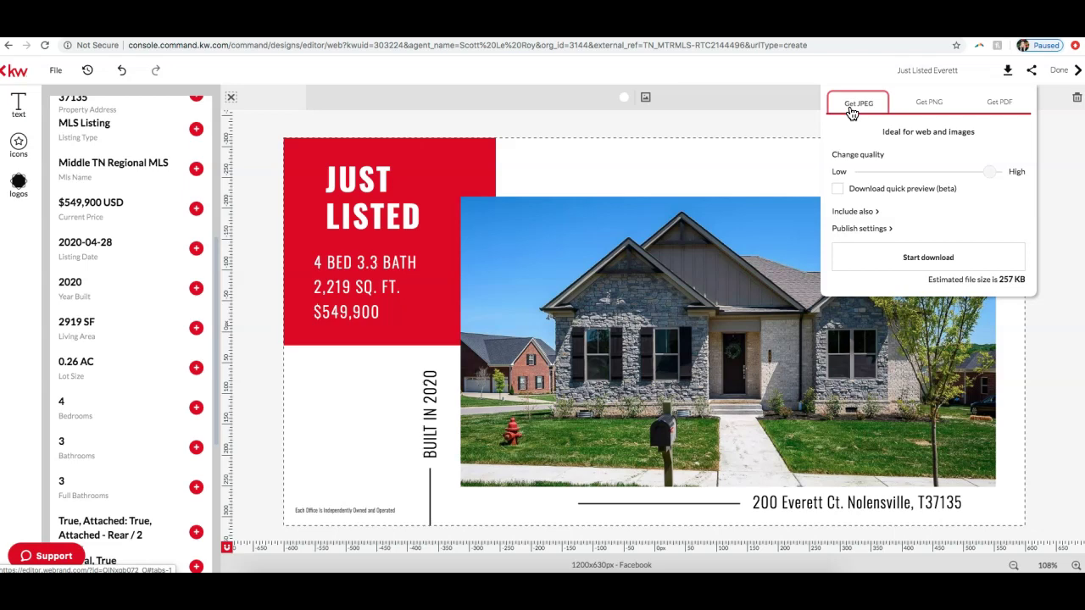
click(778, 116)
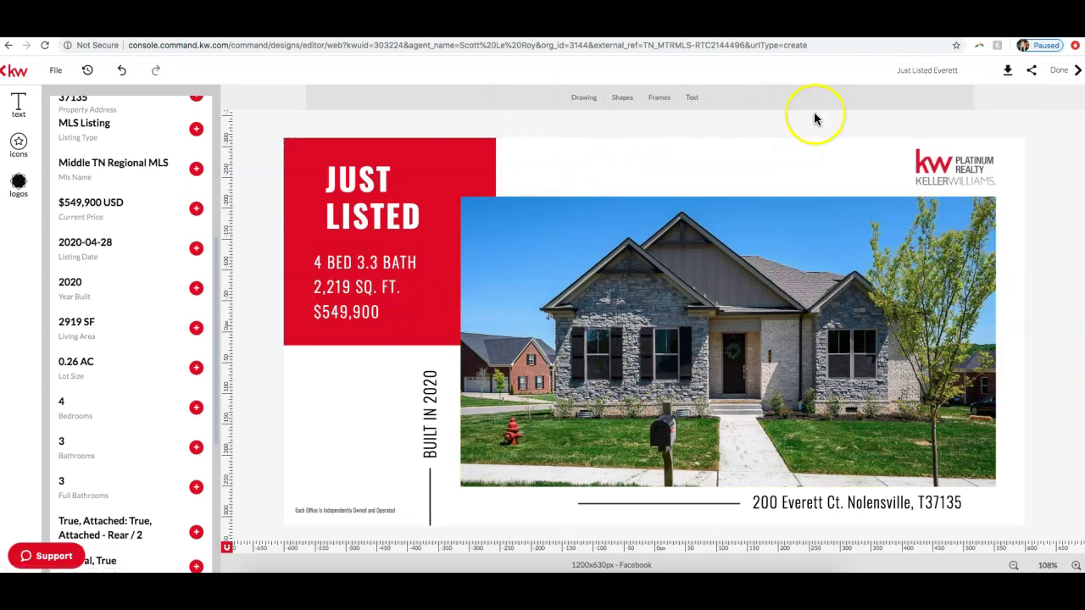
click(1011, 76)
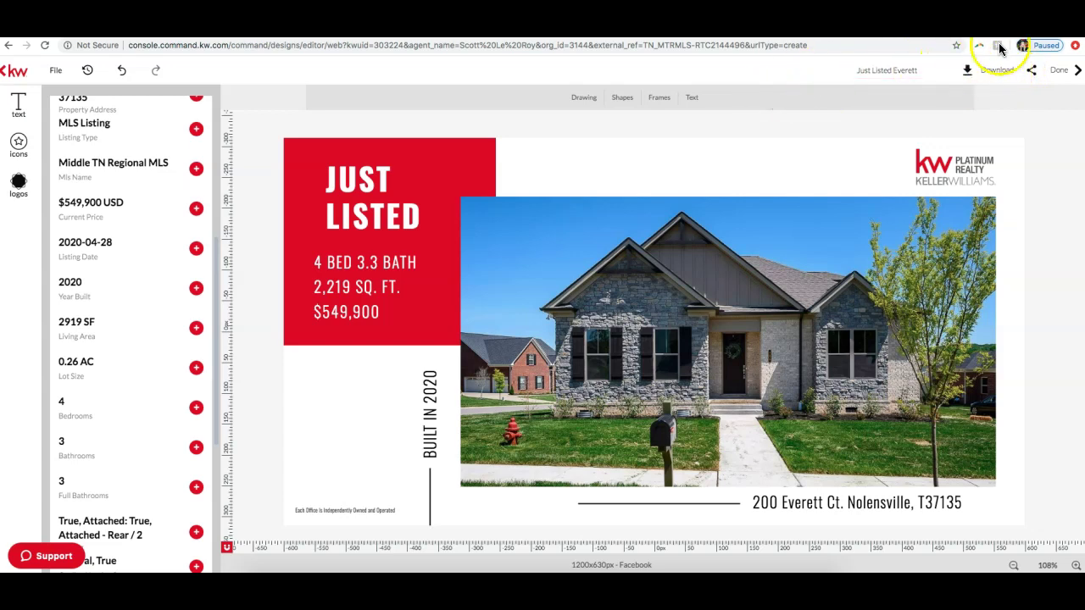
click(997, 75)
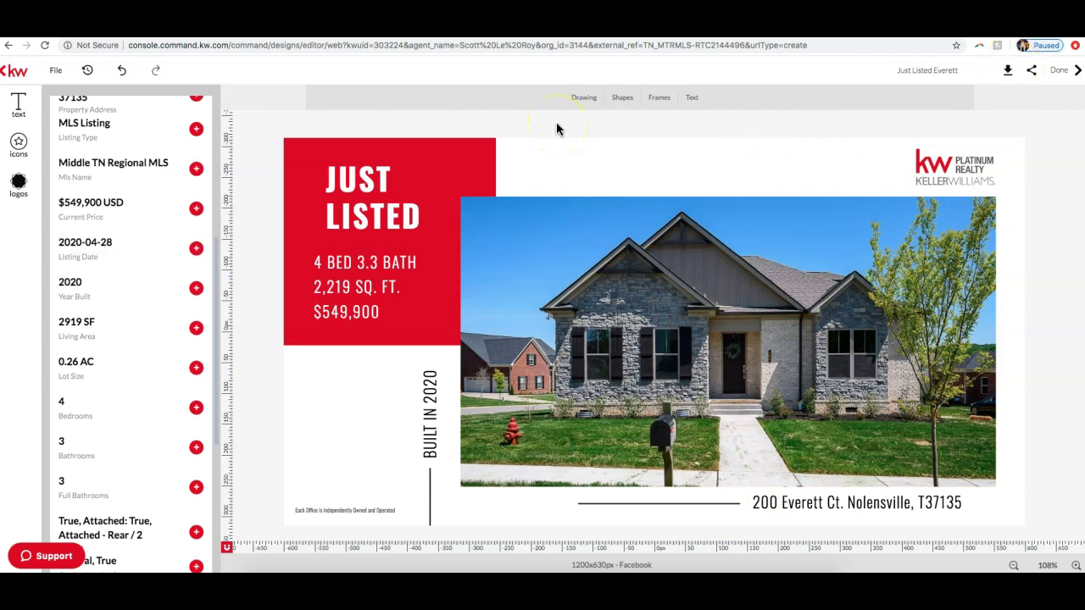
Step: Finish with Done and choose Save in the unsaved-changes dialog
click(1058, 75)
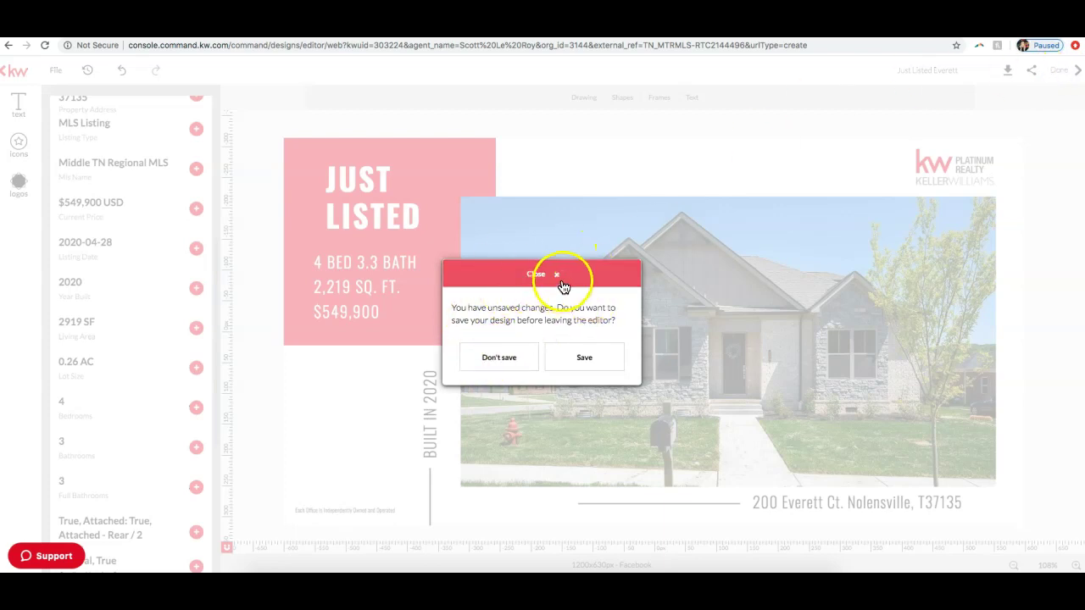
click(576, 362)
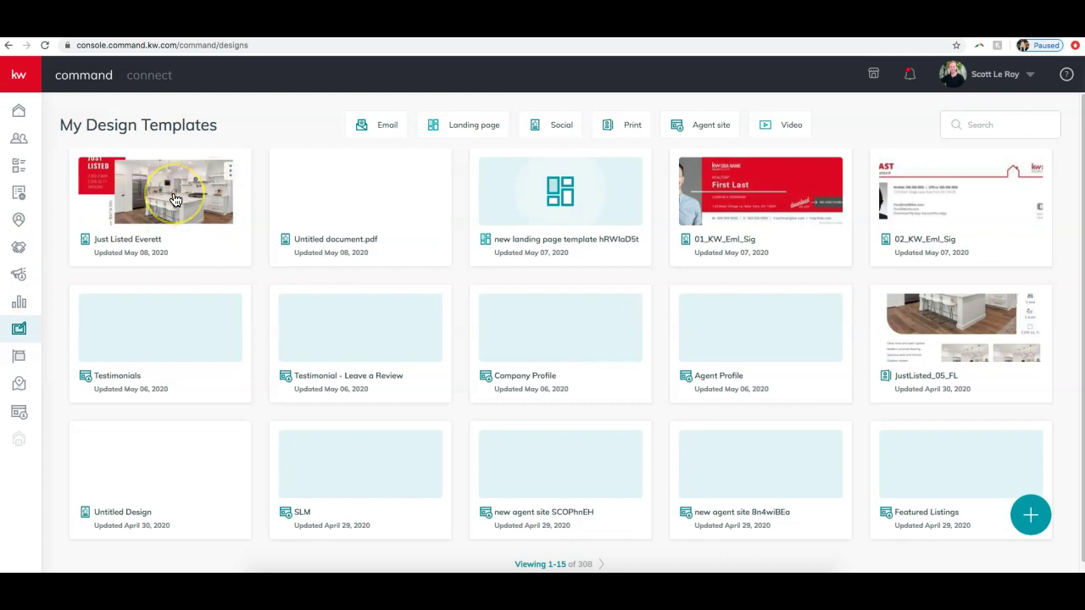
click(230, 173)
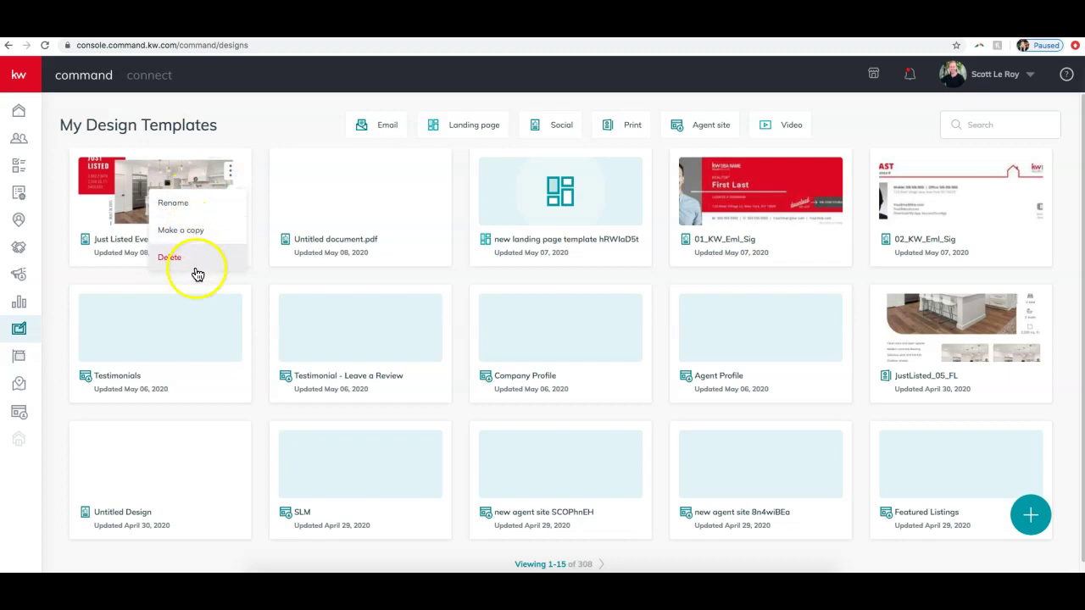
click(93, 277)
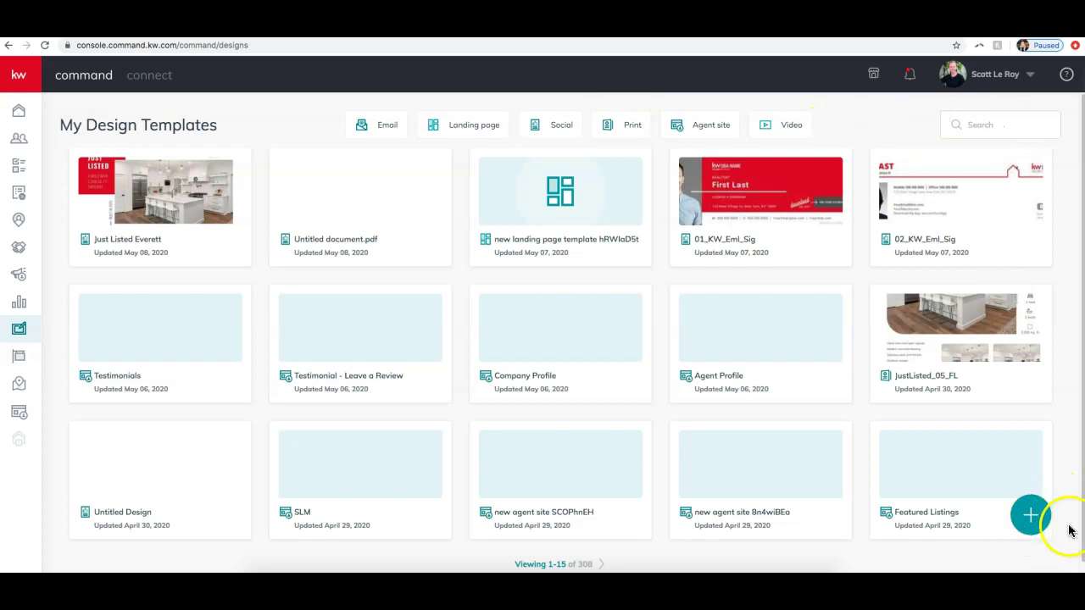
Step: Create a new Social-type design and continue to the template library
click(1033, 521)
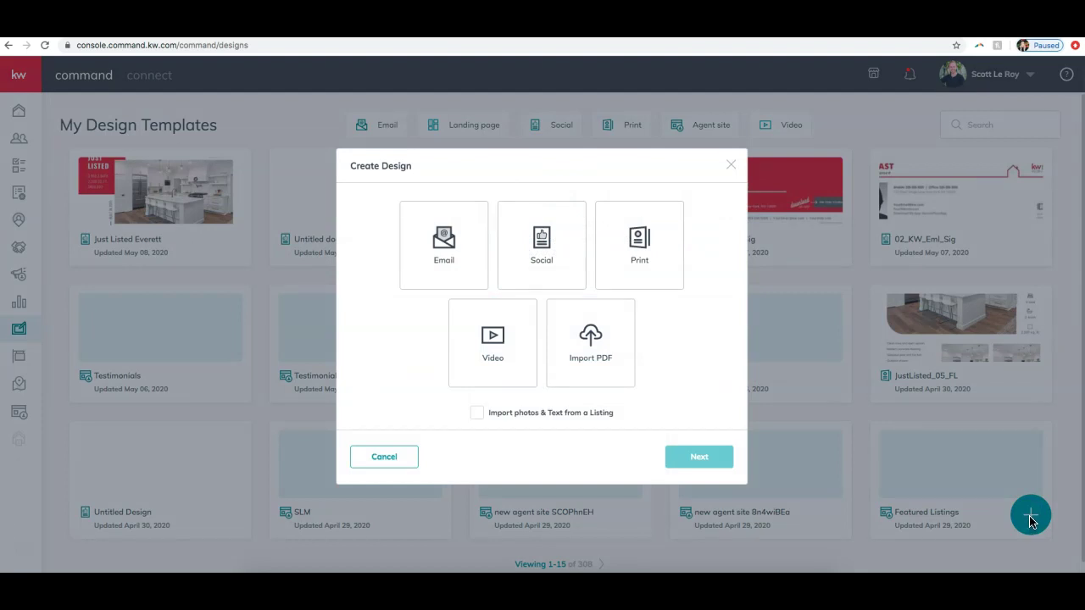
click(534, 262)
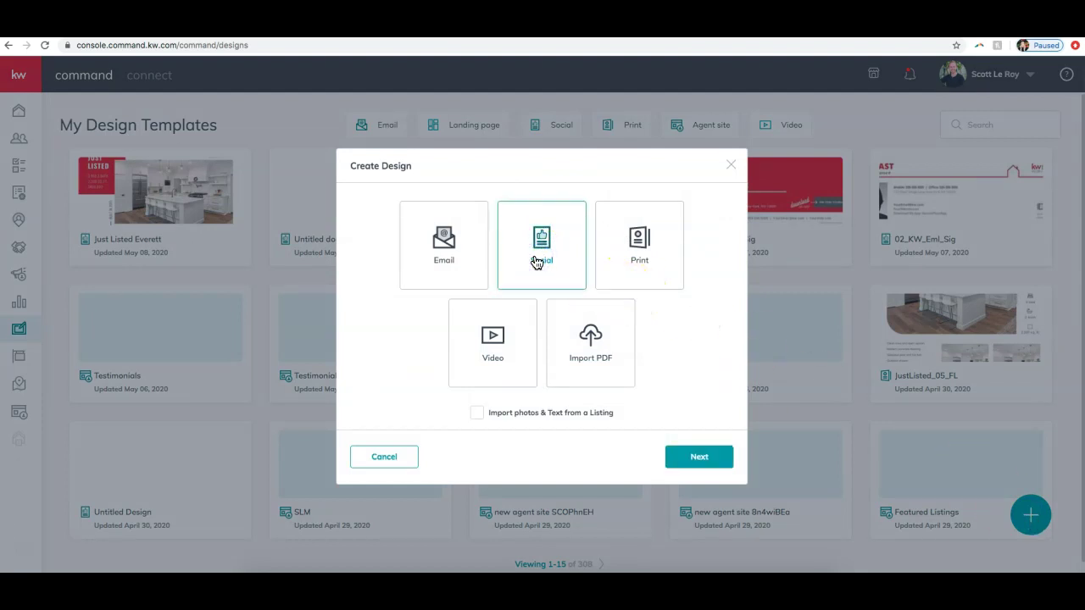
click(693, 455)
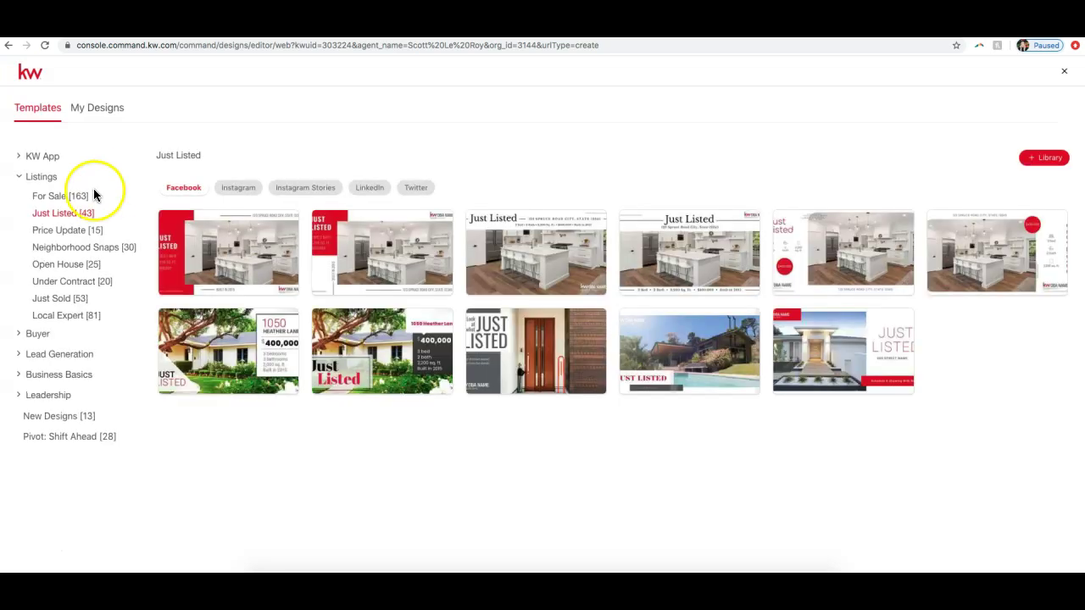
Step: Browse the Price Update, Neighborhood Snaps and Open House templates, then return to Just Listed
click(63, 230)
click(61, 249)
click(66, 266)
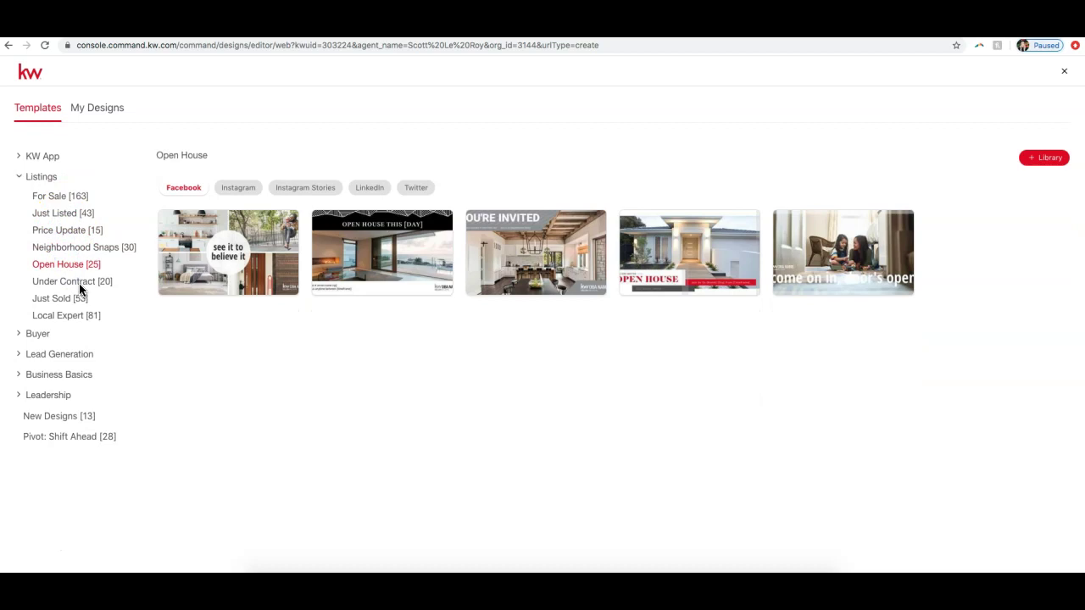
click(69, 213)
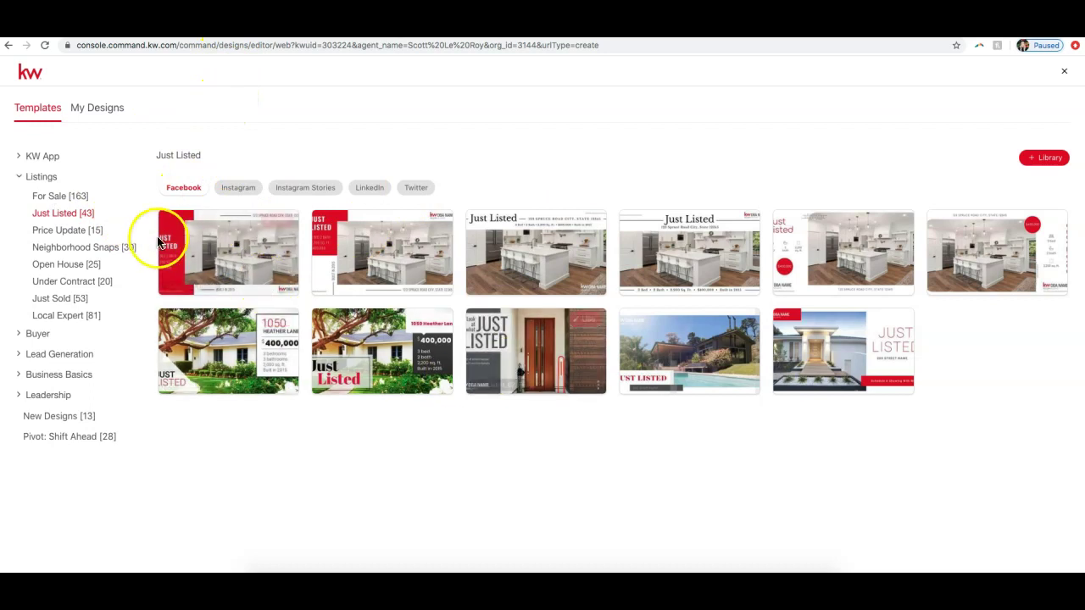
Step: View the Just Listed templates for Instagram, Instagram Stories, LinkedIn and Twitter
click(246, 191)
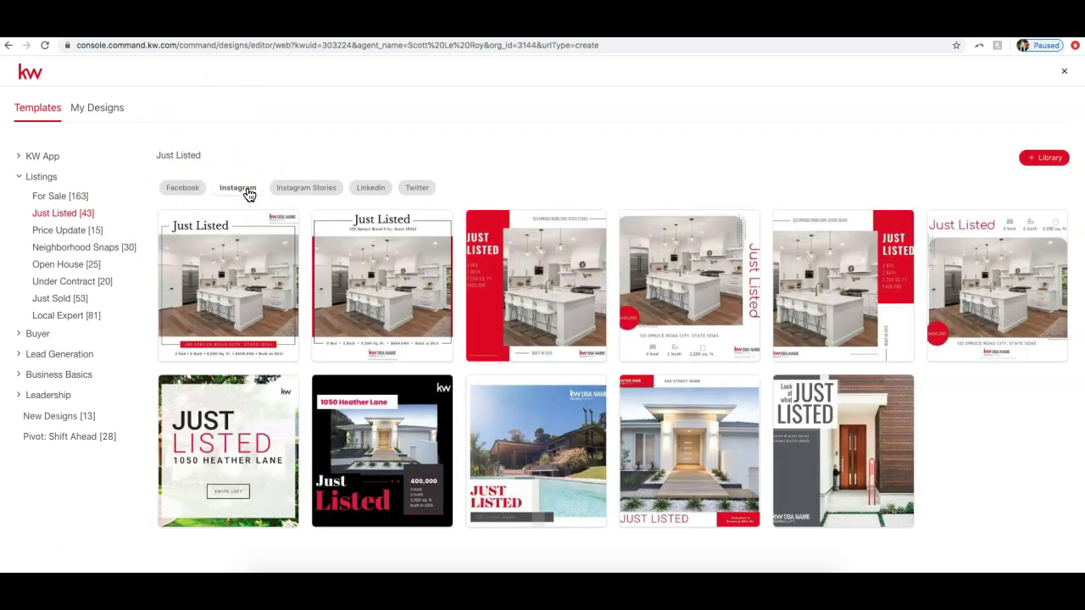
click(301, 192)
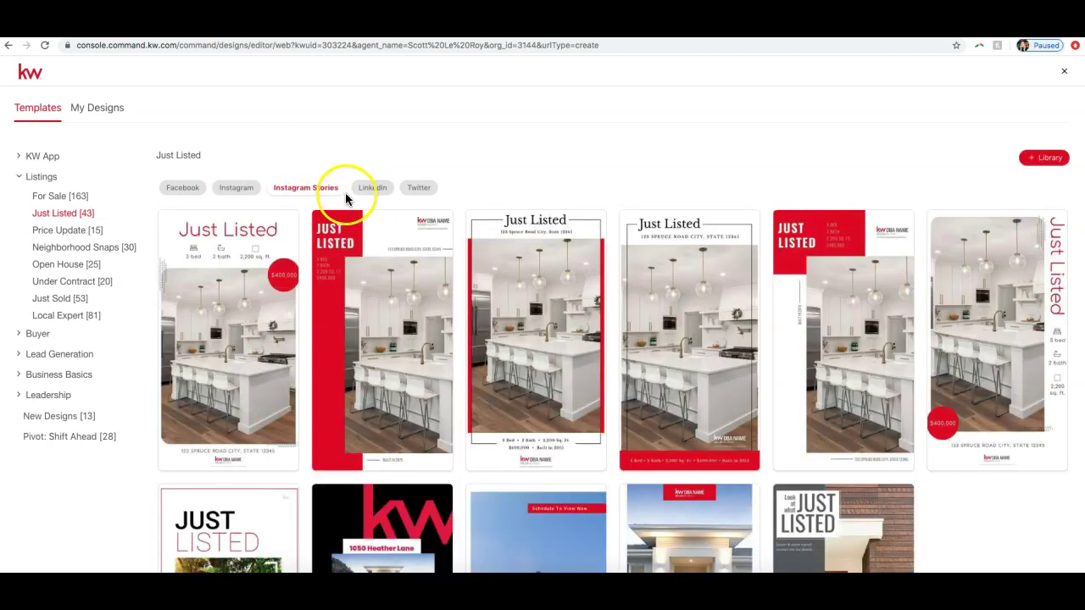
click(376, 188)
click(415, 188)
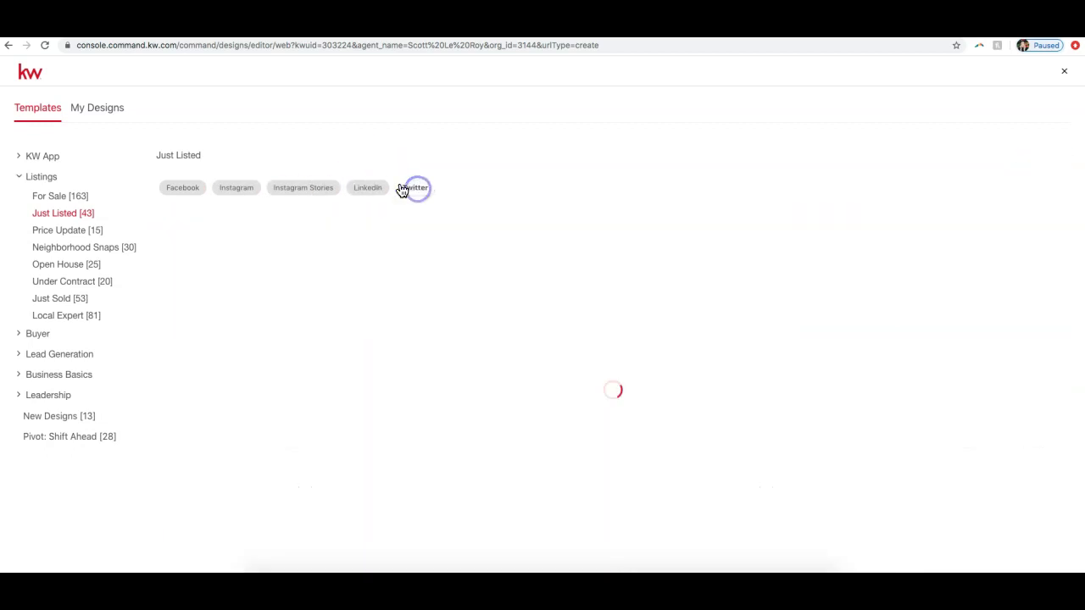
click(229, 187)
mouse_move(534, 231)
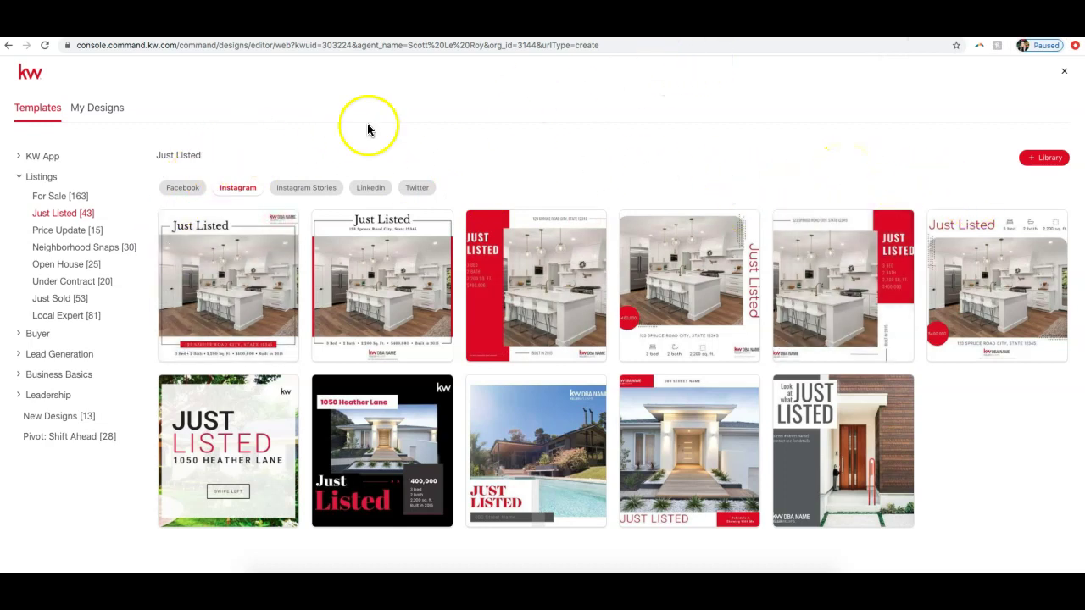
Step: Compare Facebook, Instagram, Stories, LinkedIn and Twitter versions again, then close the library
click(188, 188)
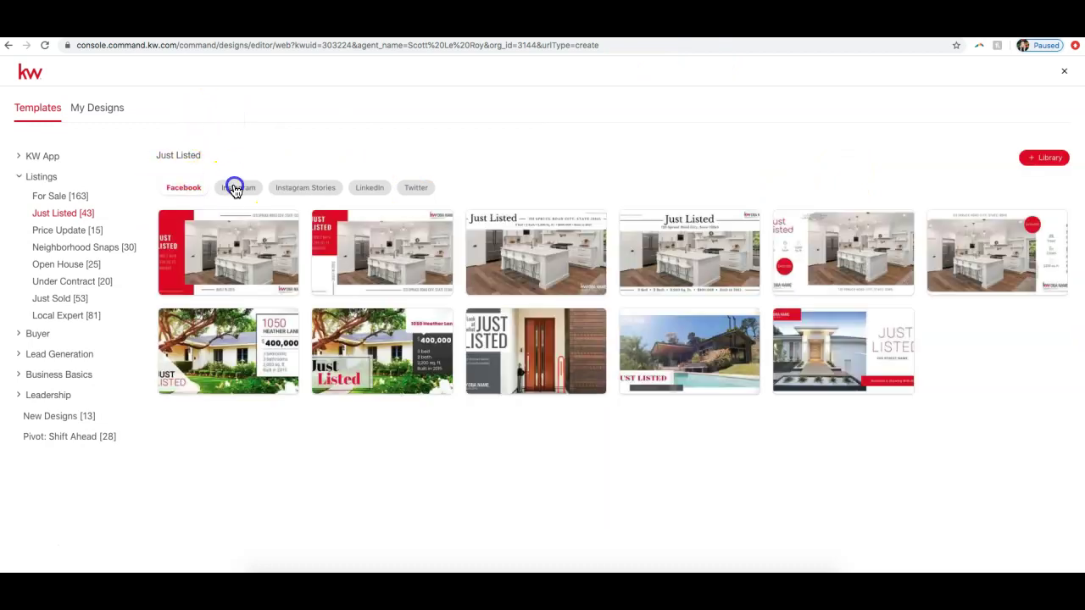
click(303, 188)
click(379, 188)
click(413, 188)
click(245, 190)
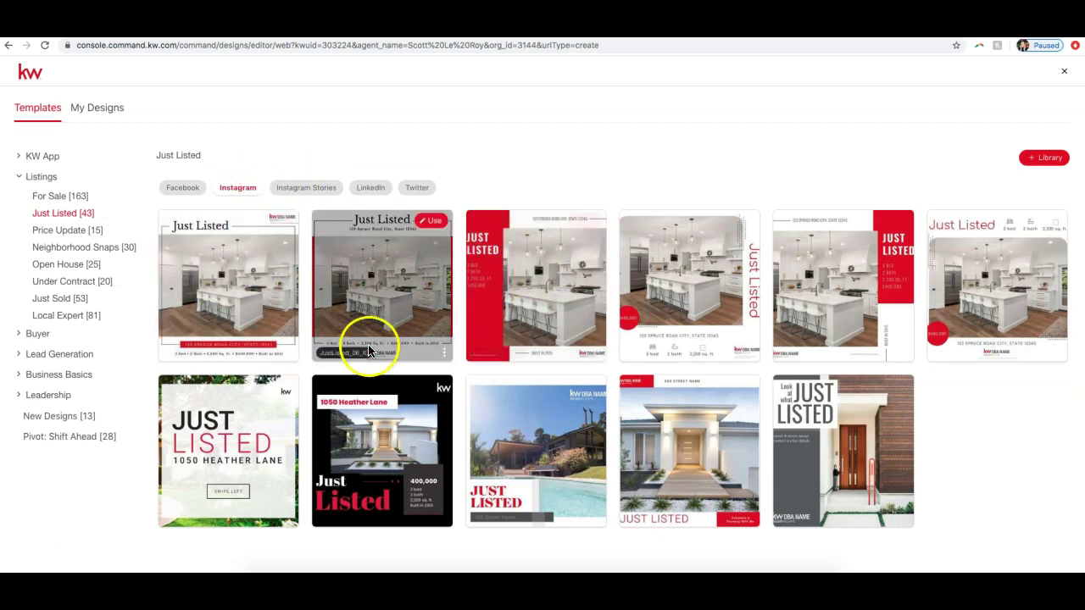
click(185, 189)
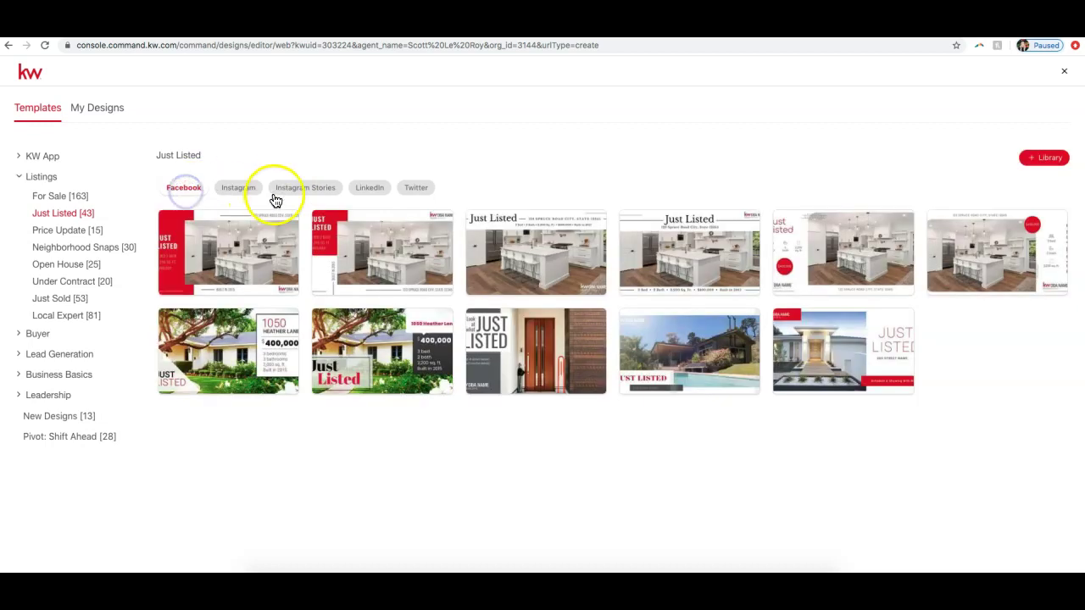
click(287, 189)
click(364, 189)
click(415, 189)
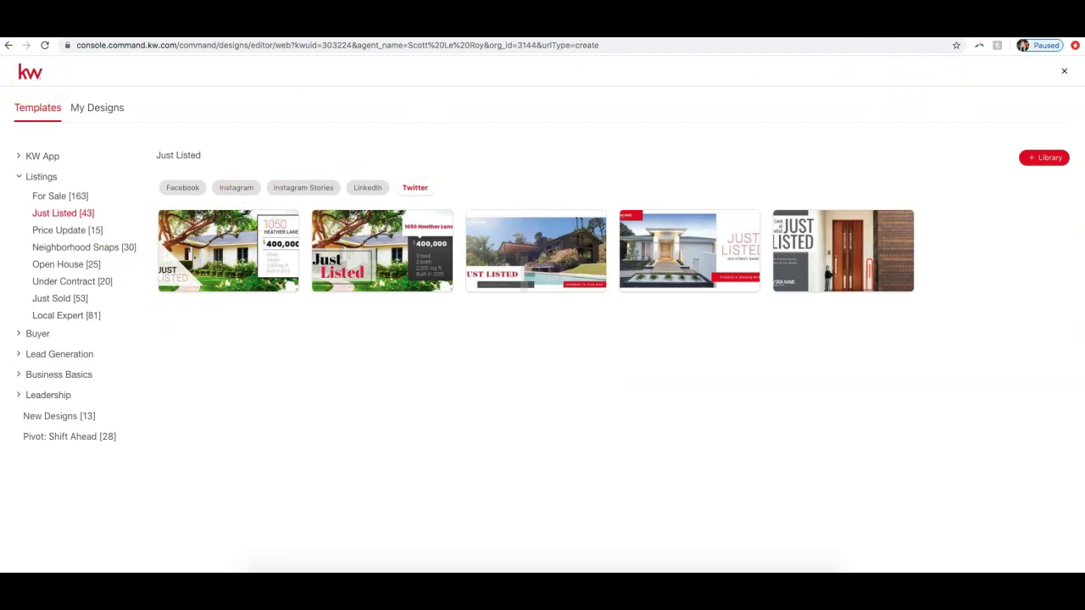
click(1066, 77)
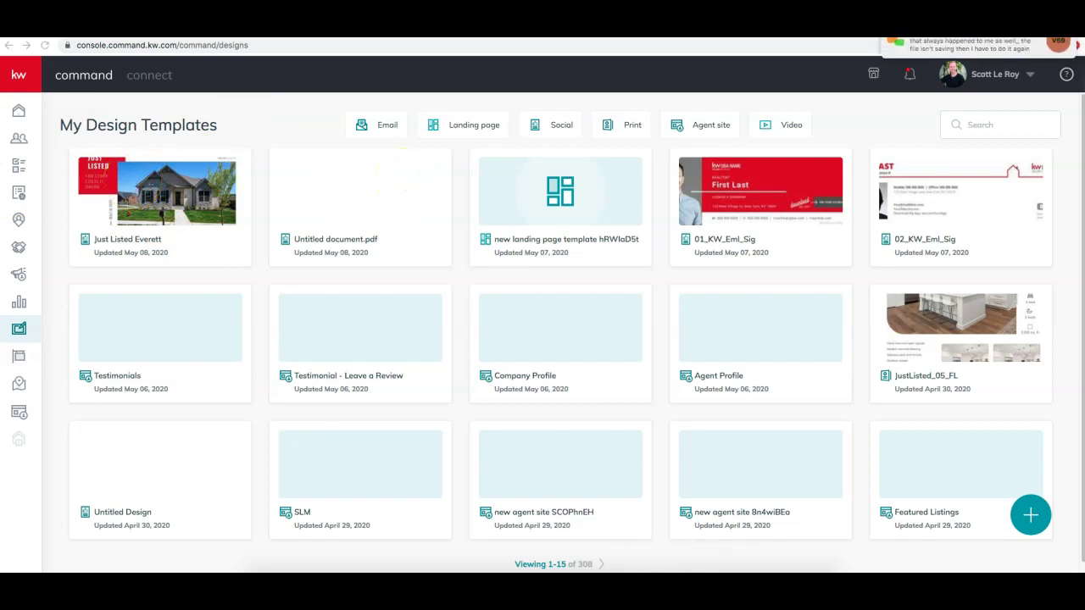
click(511, 45)
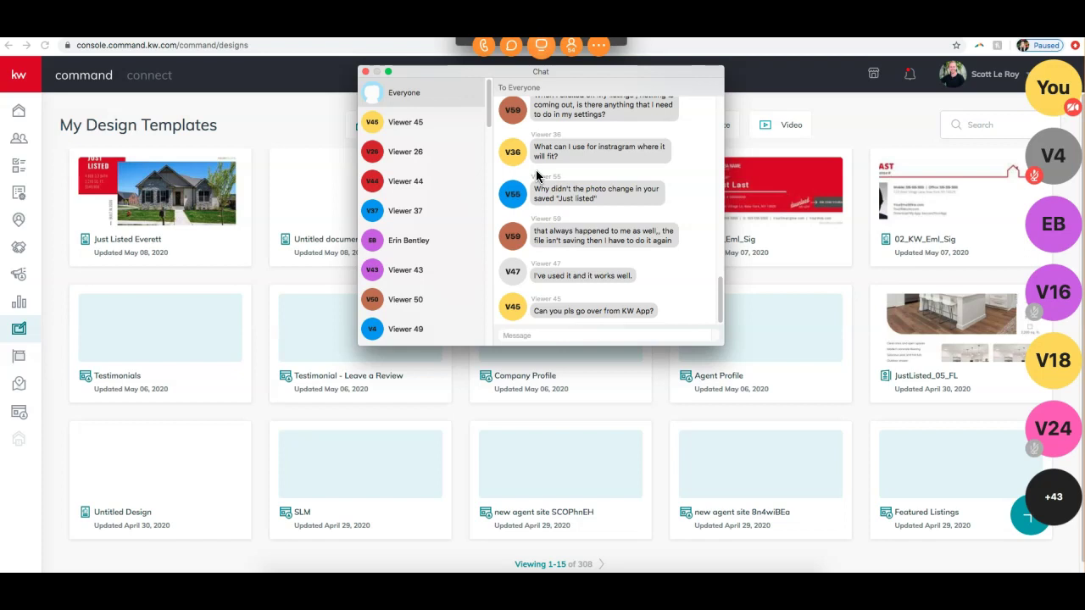
click(365, 71)
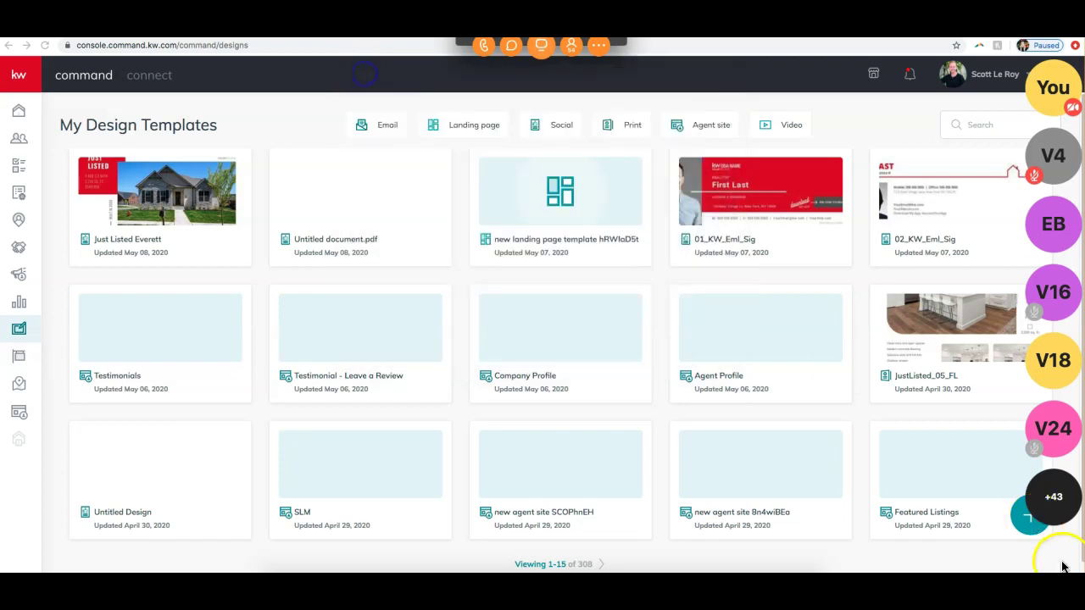
Step: Start a Social design with Import photos & Text from a Listing enabled
click(1023, 527)
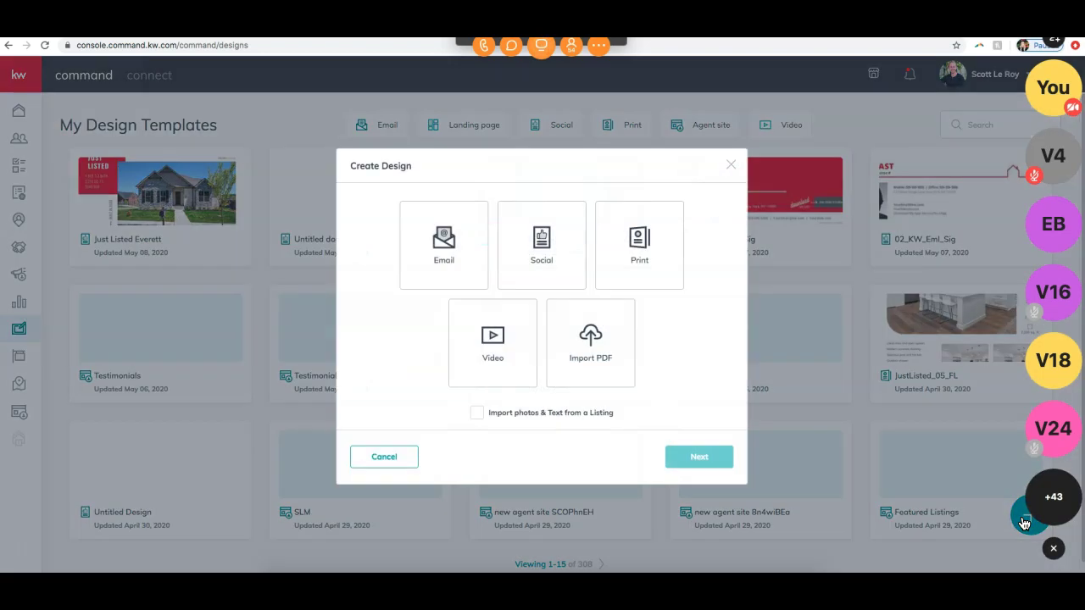
click(531, 251)
click(477, 413)
click(721, 461)
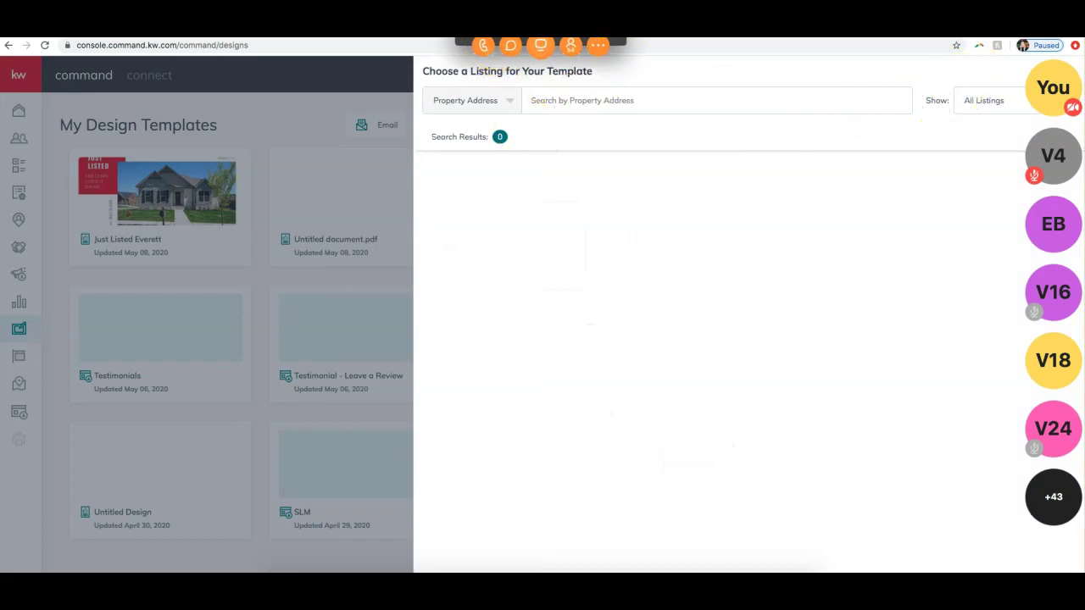
Step: Toggle the listing filter between My Listings and All Listings, ending on All Listings
click(1031, 100)
click(1010, 151)
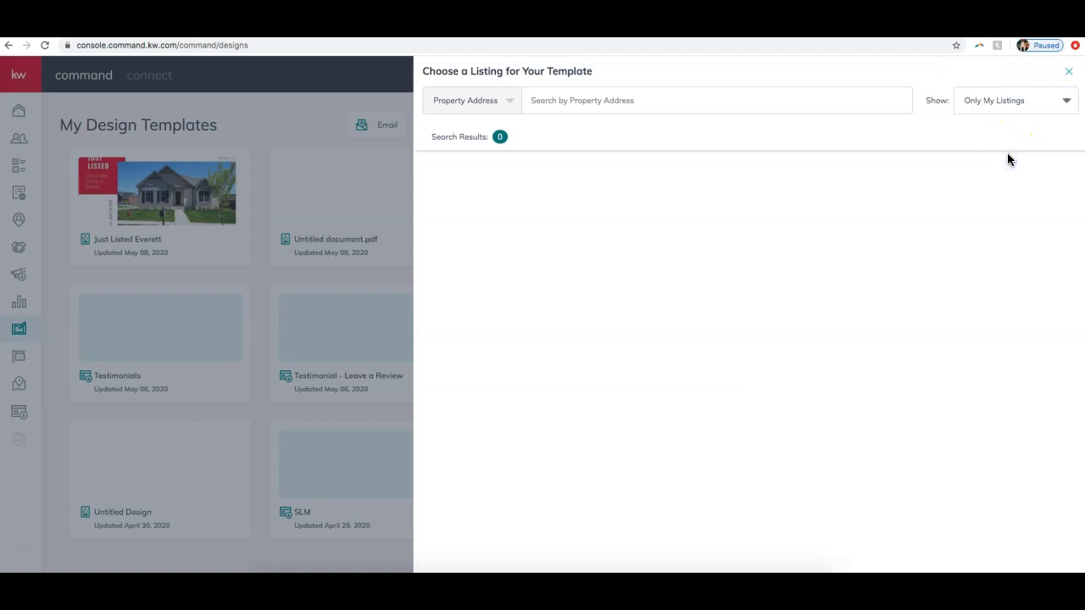
click(988, 100)
click(977, 124)
click(1045, 103)
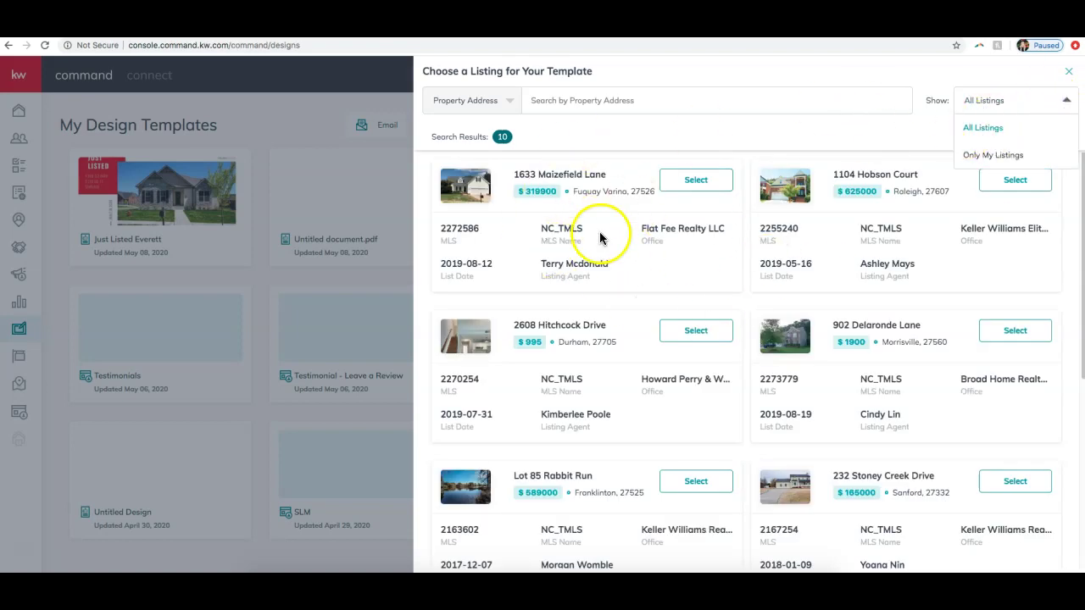
click(969, 152)
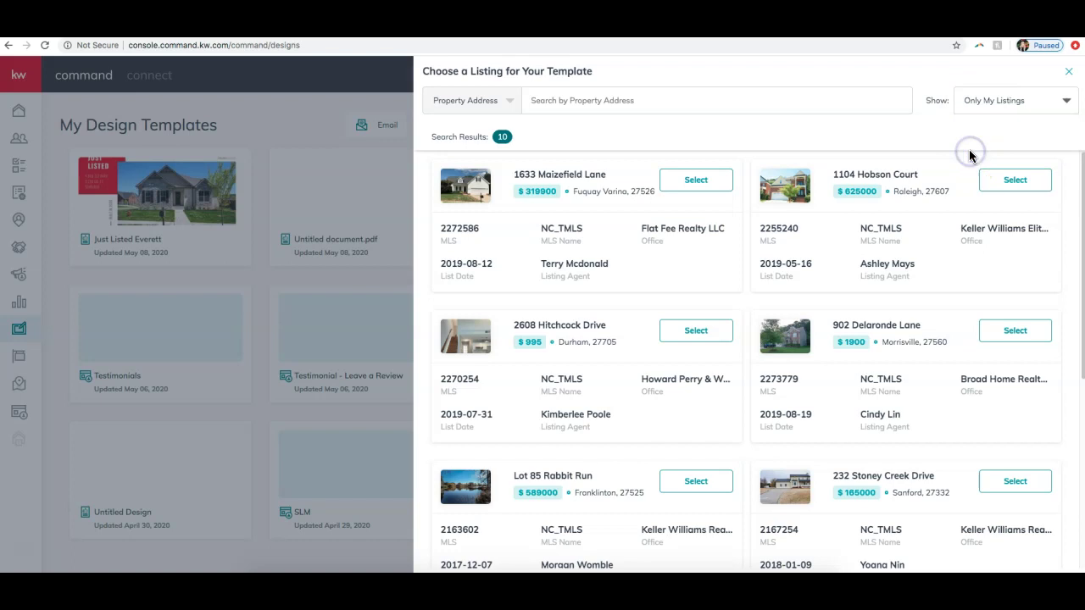
click(989, 108)
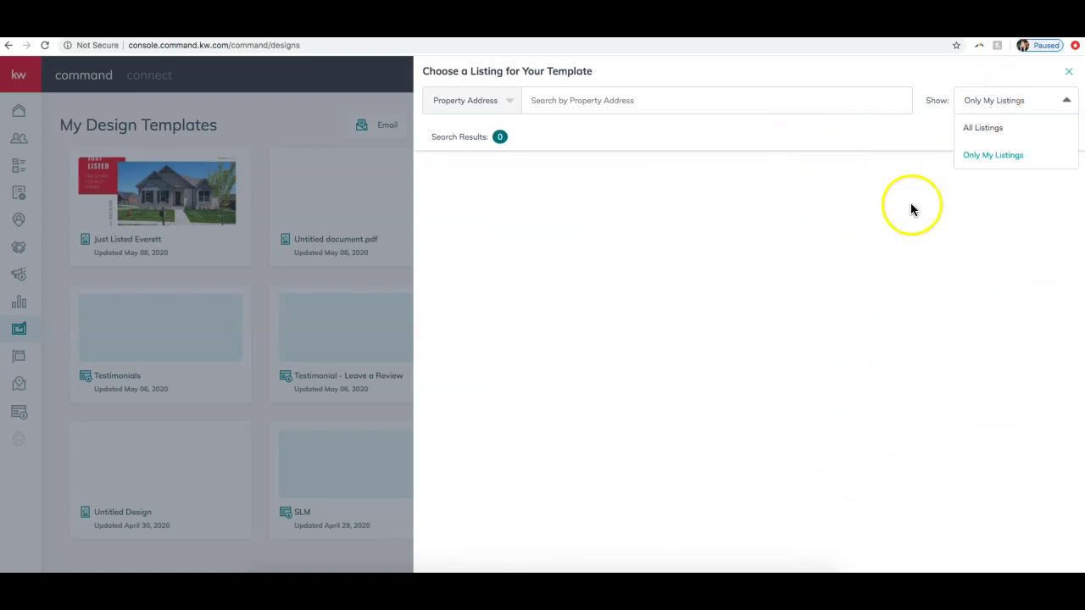
click(987, 127)
click(588, 102)
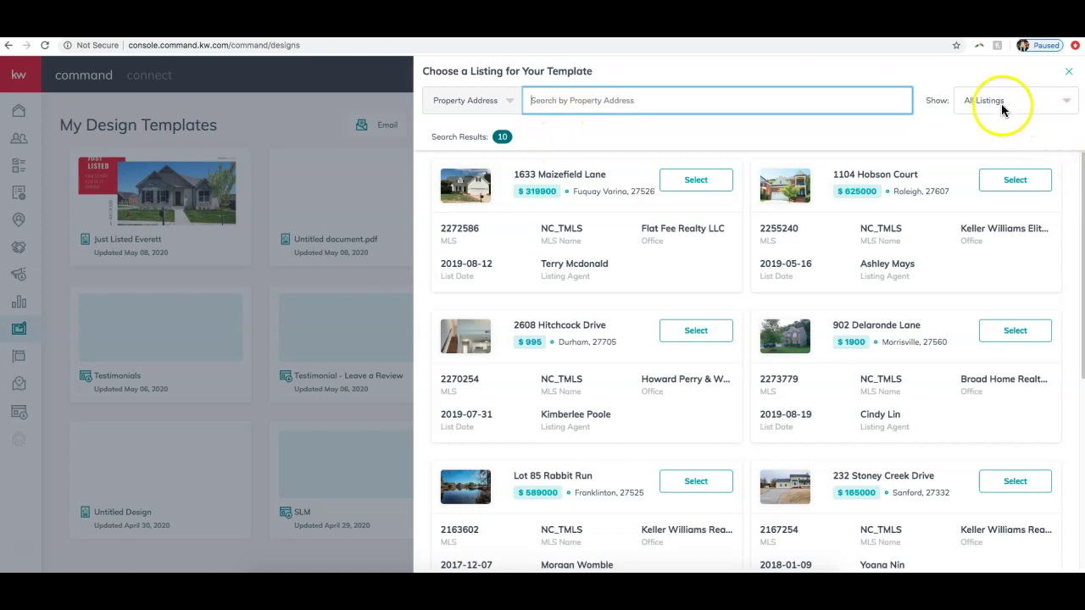
Step: Close the Choose a Listing panel, then open and close the Help & Information panel twice
click(1067, 72)
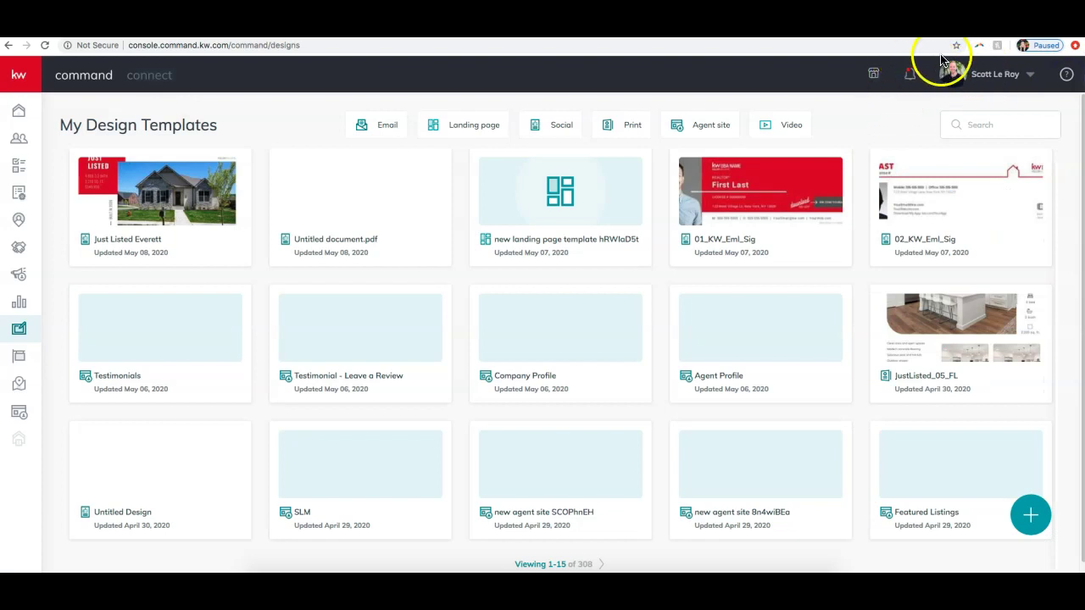
click(1066, 76)
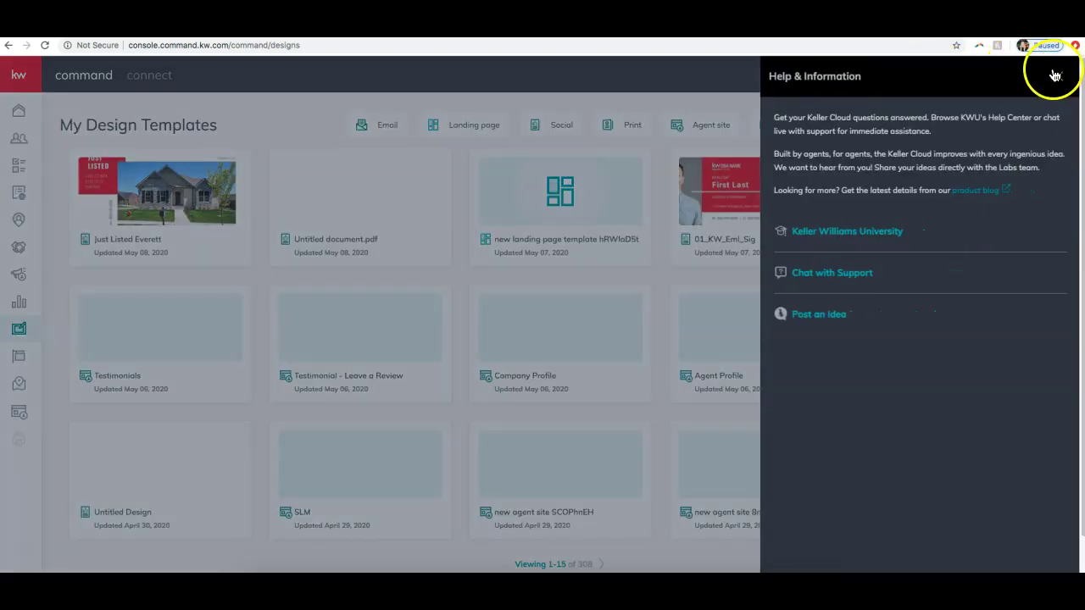
click(1065, 78)
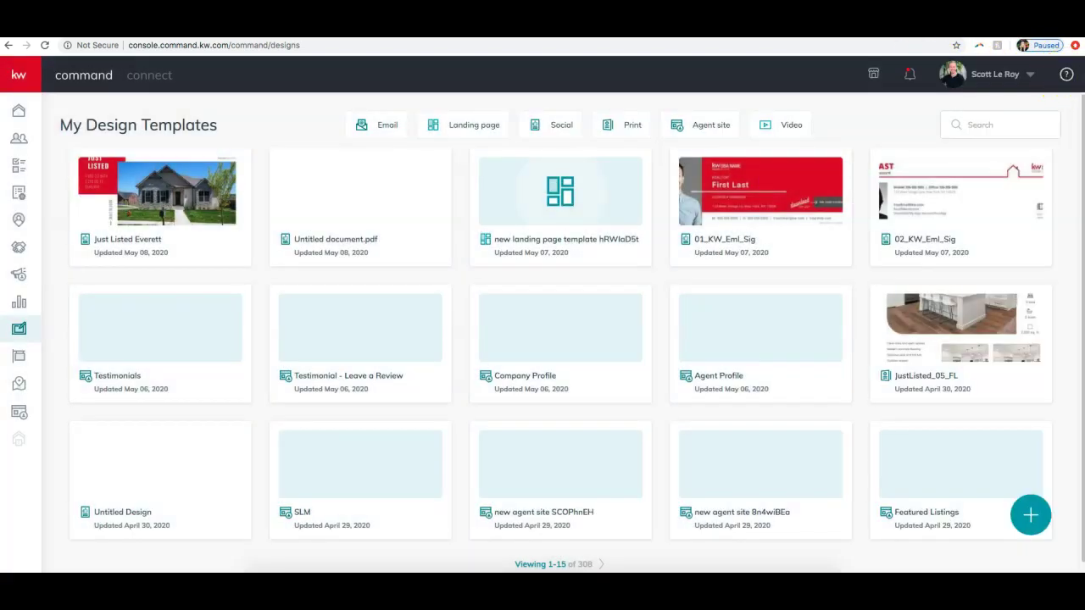
click(1064, 75)
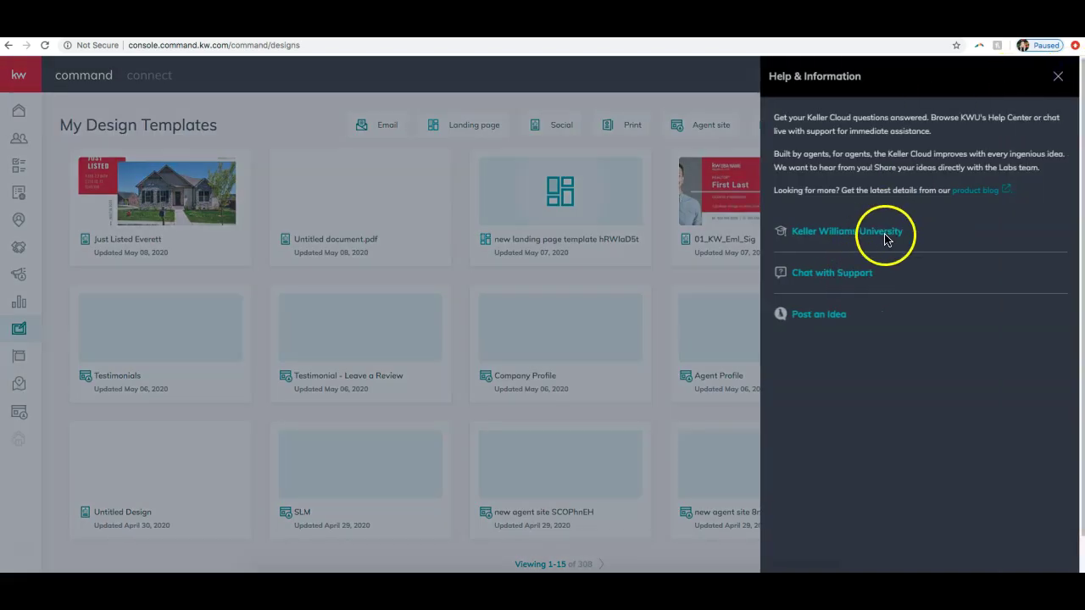
click(1059, 77)
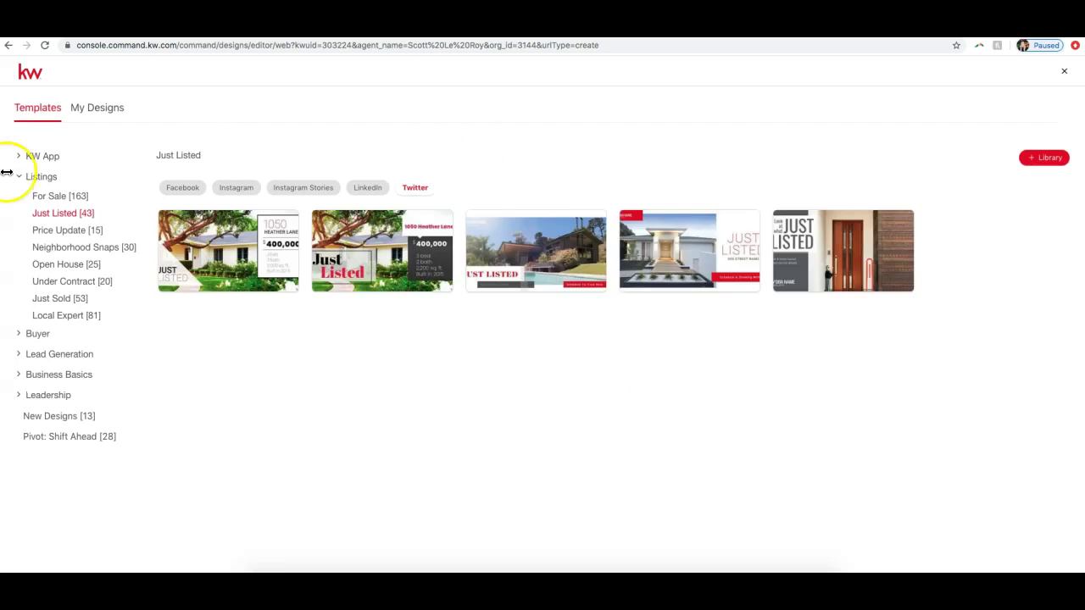
Step: Close the Templates page with the X at the top right
click(1063, 73)
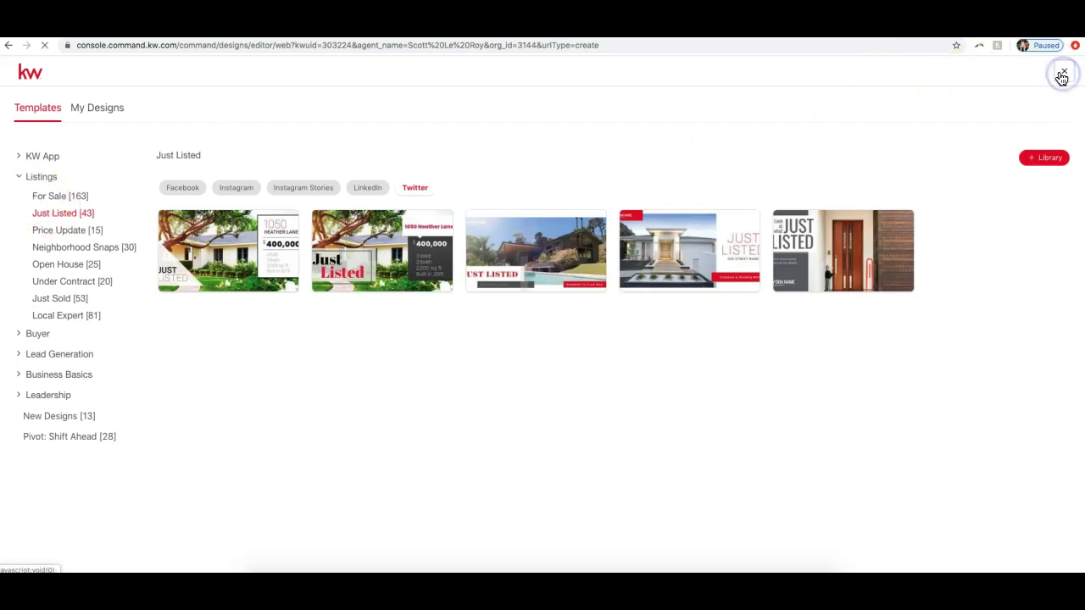
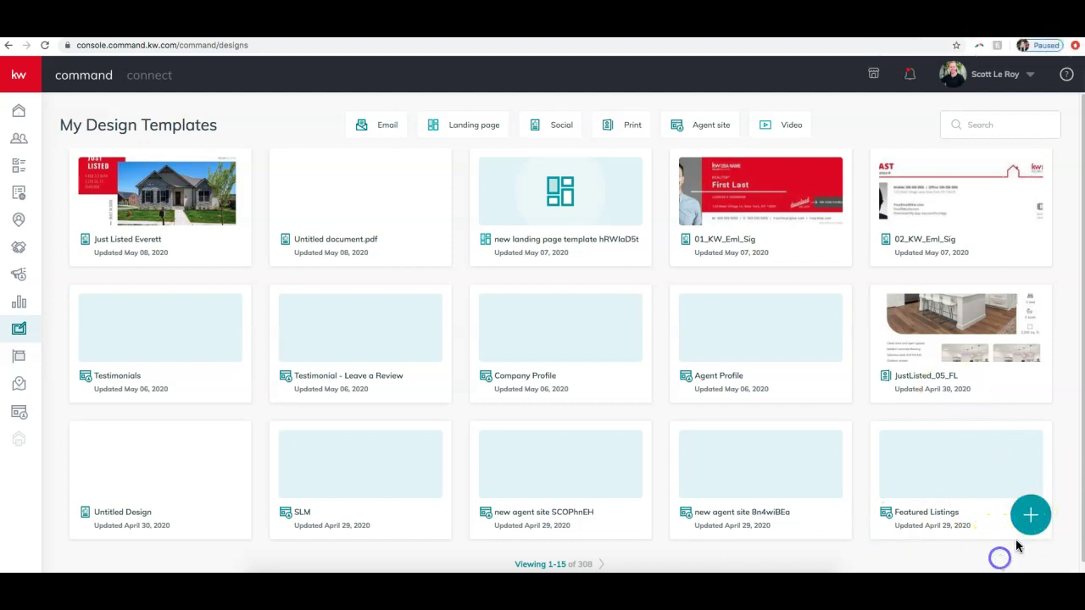
Step: Start a new Print design with 'Import photos & Text from a Listing' enabled
click(1029, 515)
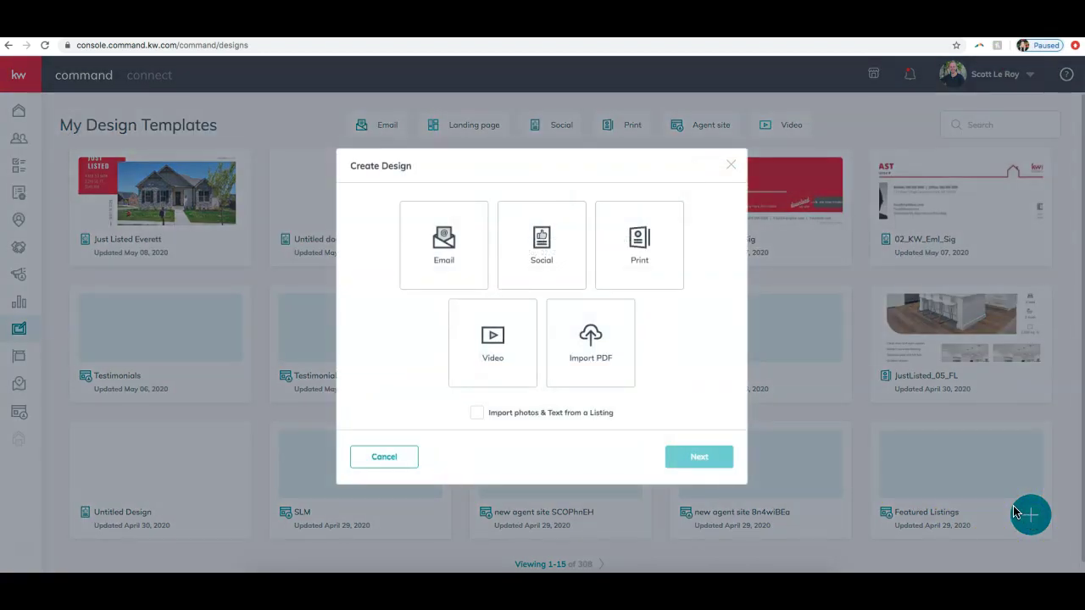
click(639, 284)
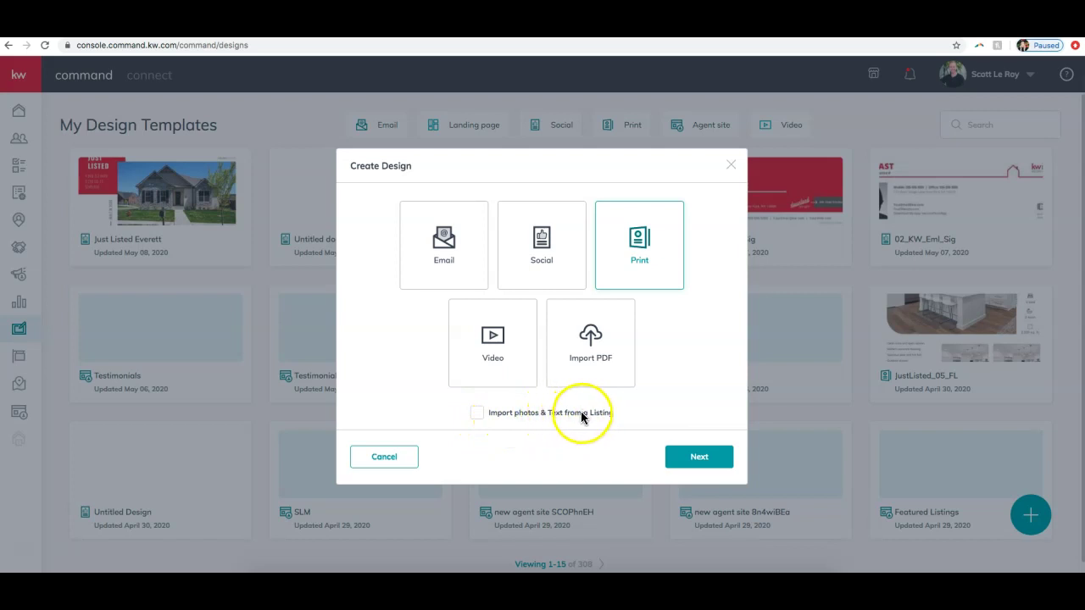
click(477, 413)
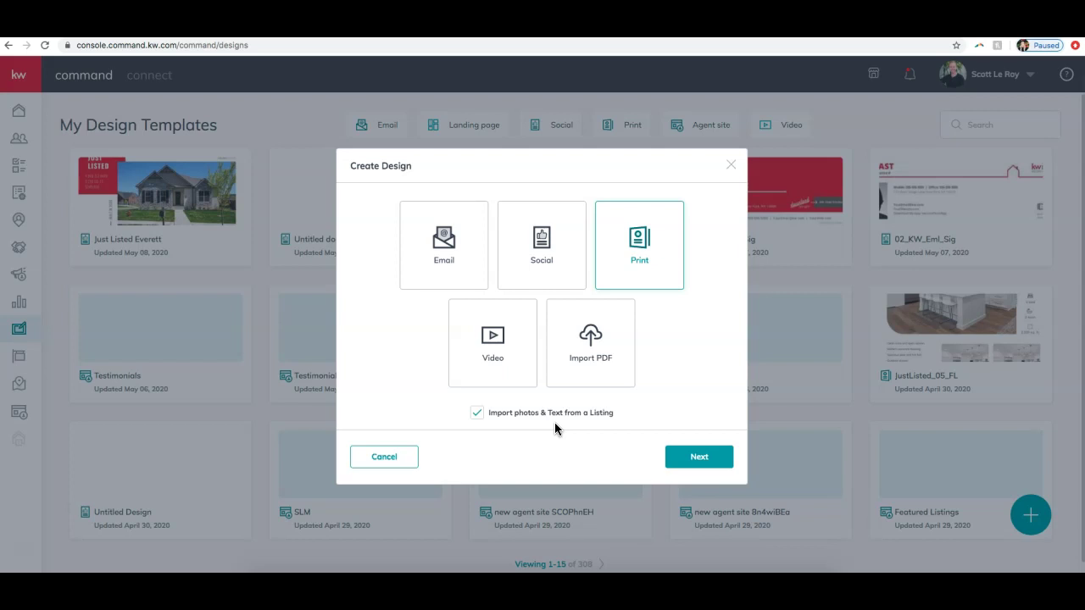
click(575, 415)
click(723, 458)
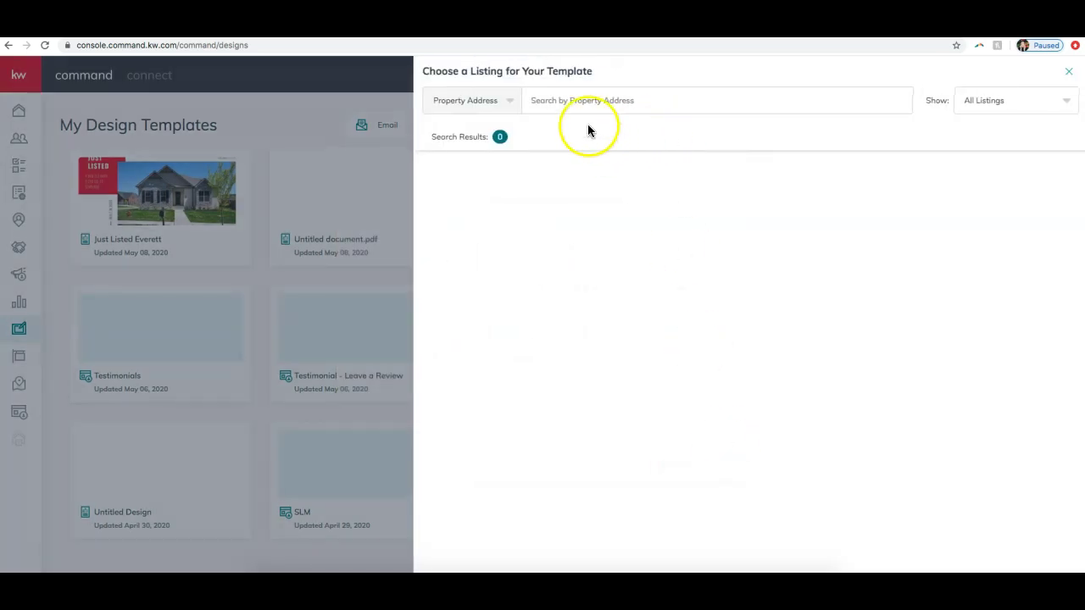
click(681, 111)
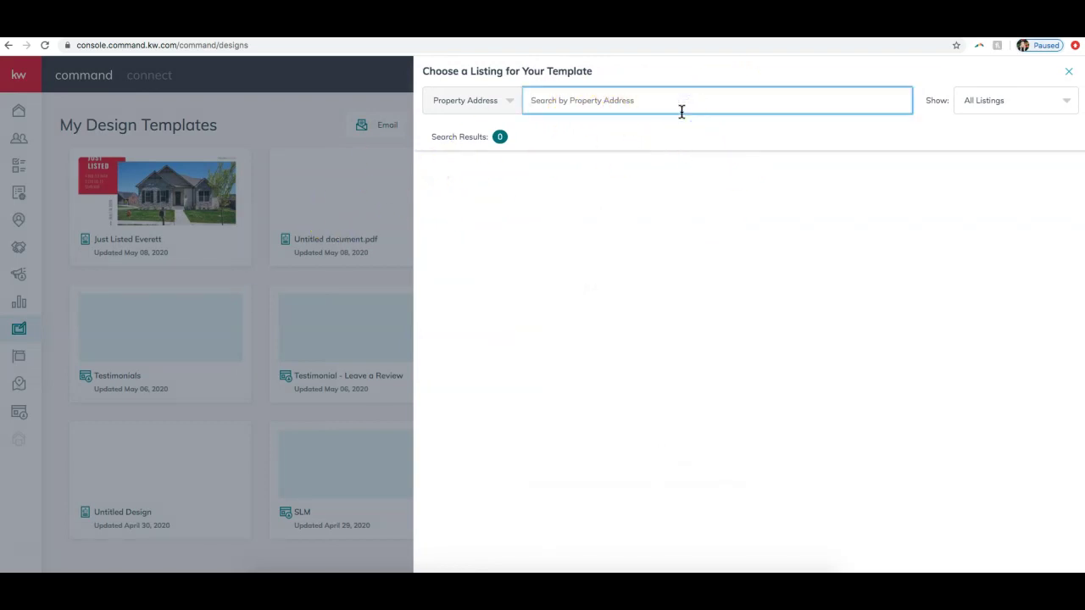
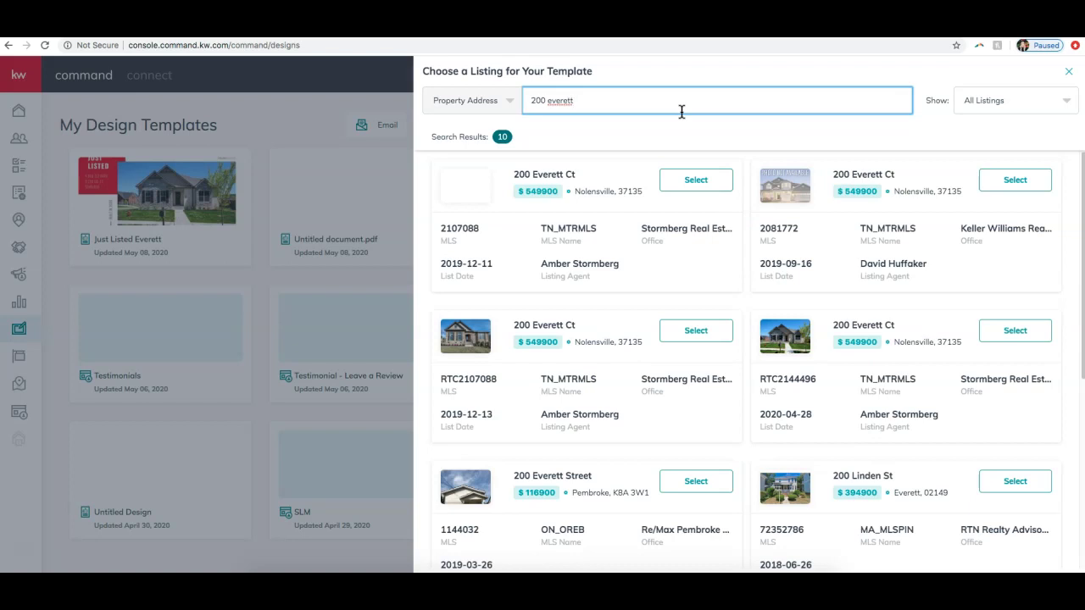
click(1030, 338)
click(1031, 338)
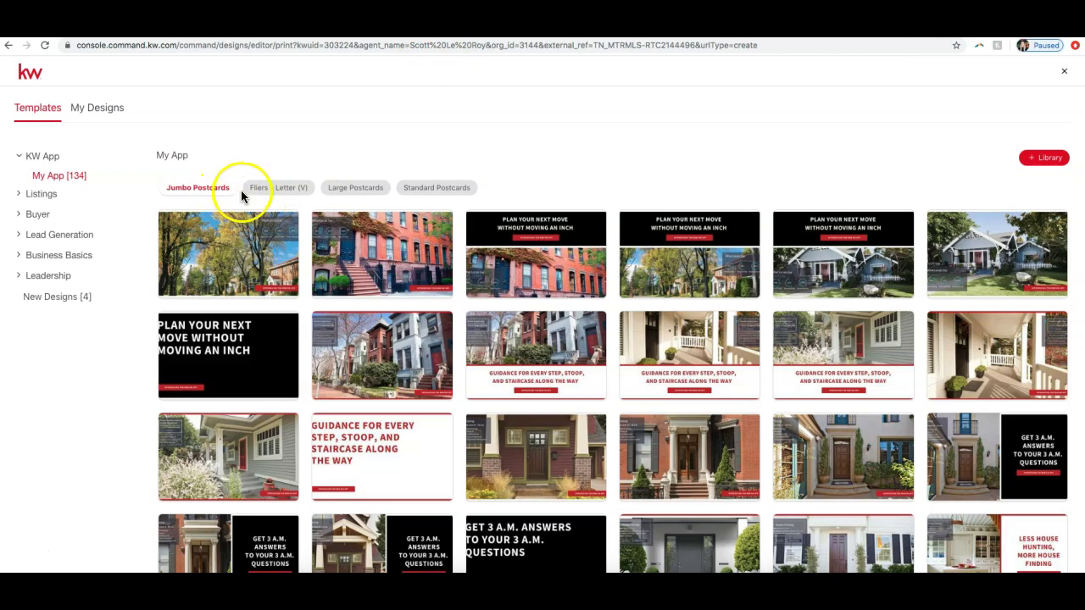
Step: Browse the Fliers, Large Postcards and Standard Postcards template formats
click(281, 193)
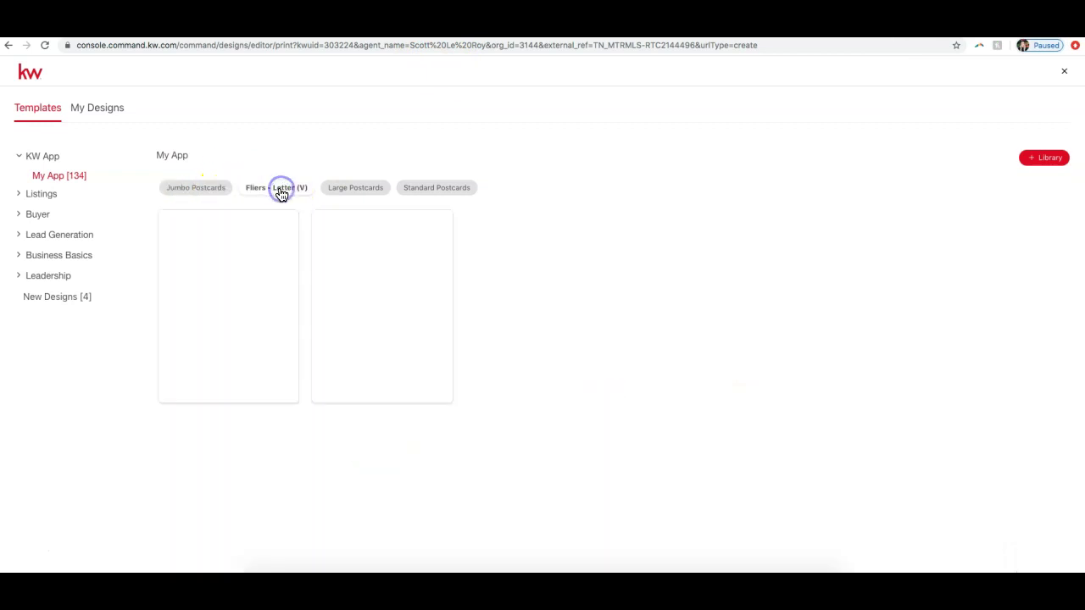
click(346, 191)
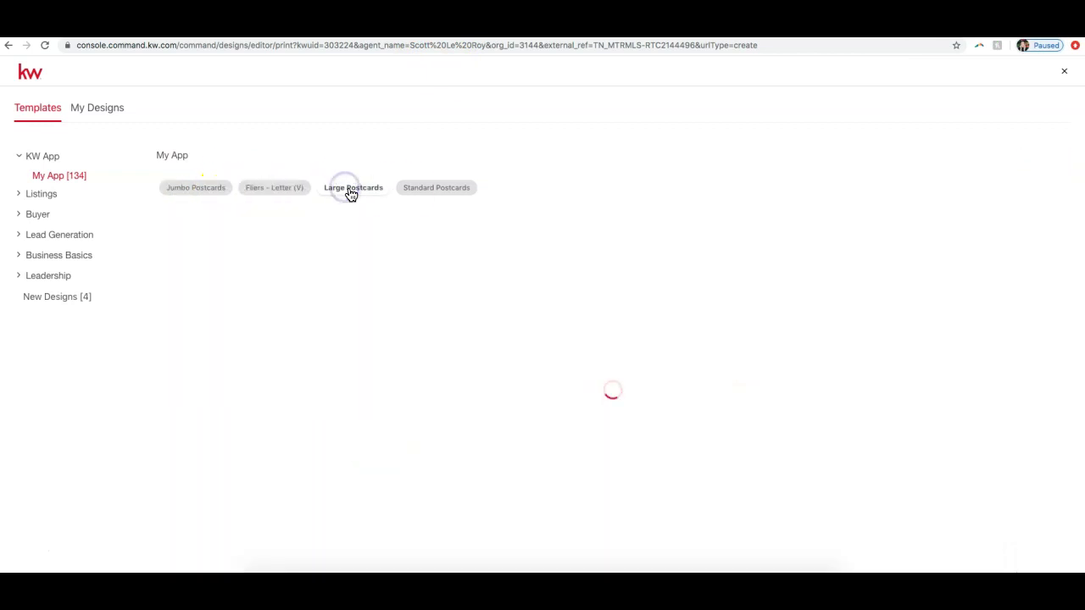
click(444, 192)
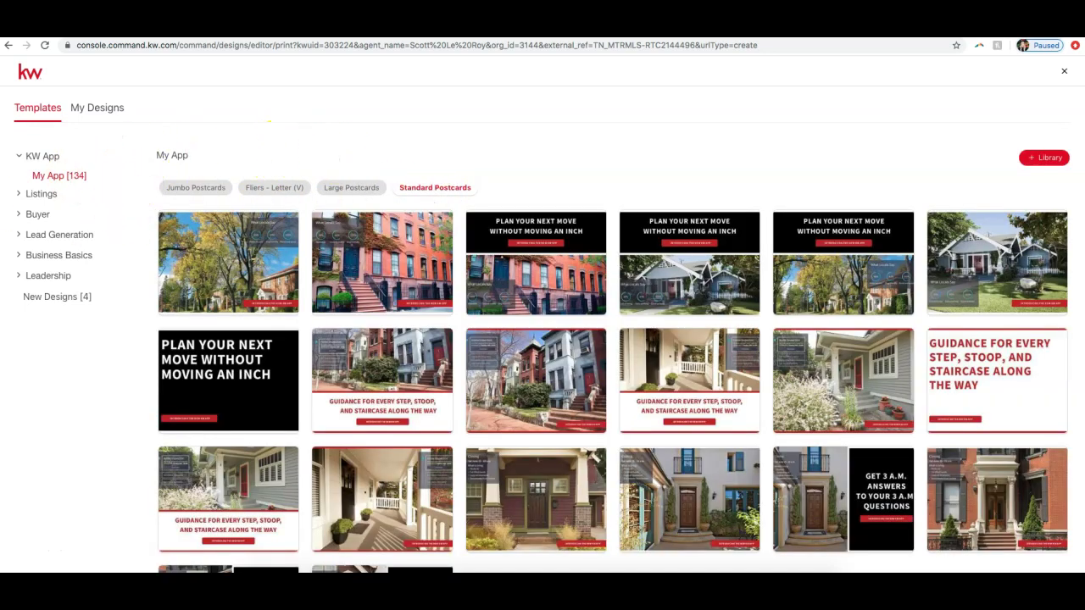
Step: Expand and collapse the Listings, Buyer and Lead Generation categories, ending on Listings > Just Listed
click(39, 194)
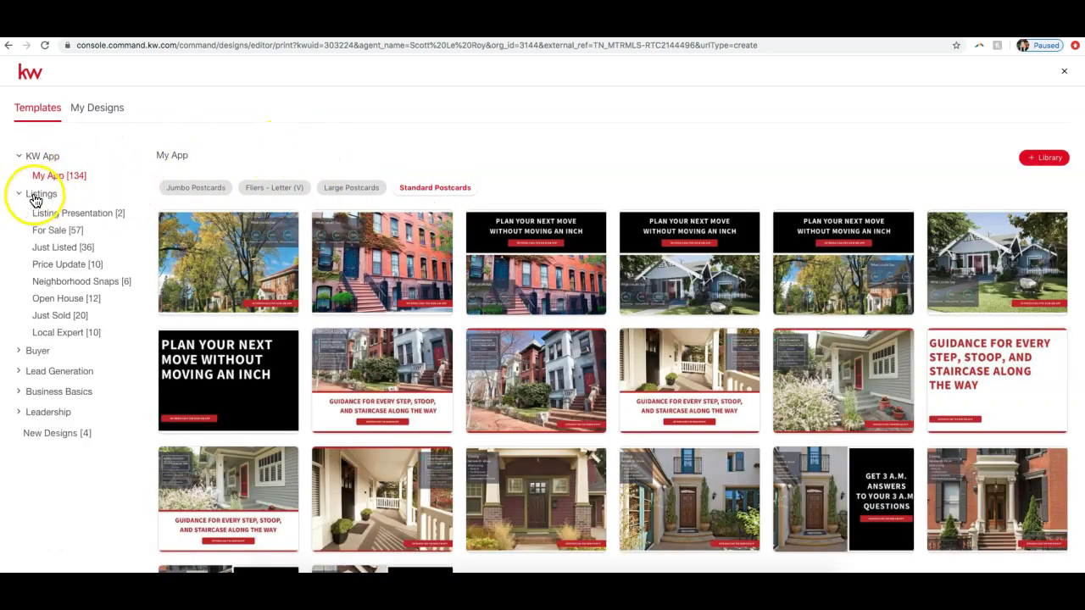
click(34, 352)
click(47, 422)
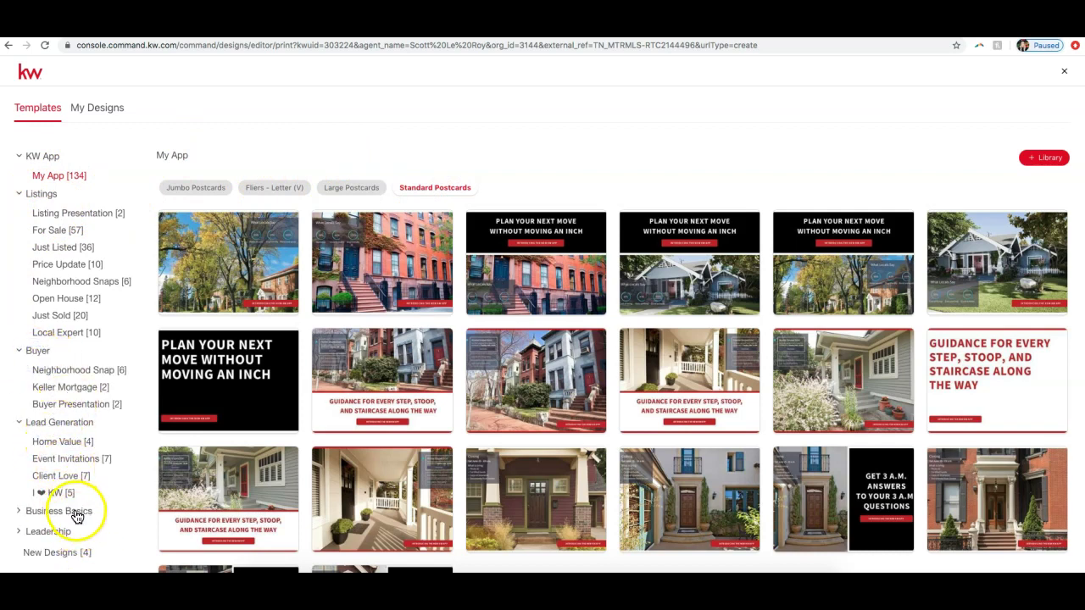
click(40, 355)
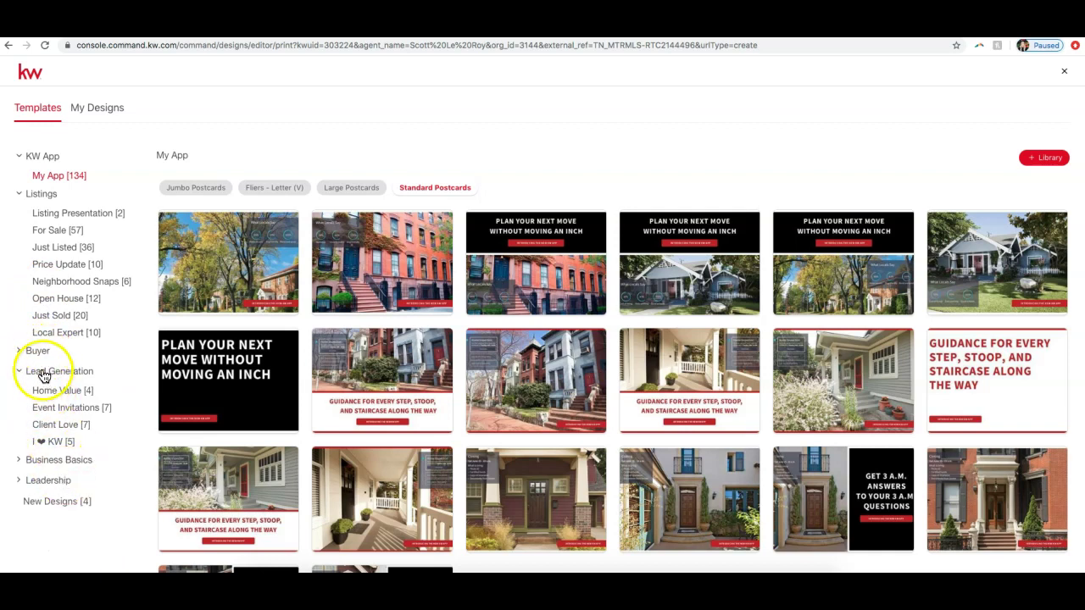
click(43, 373)
click(52, 198)
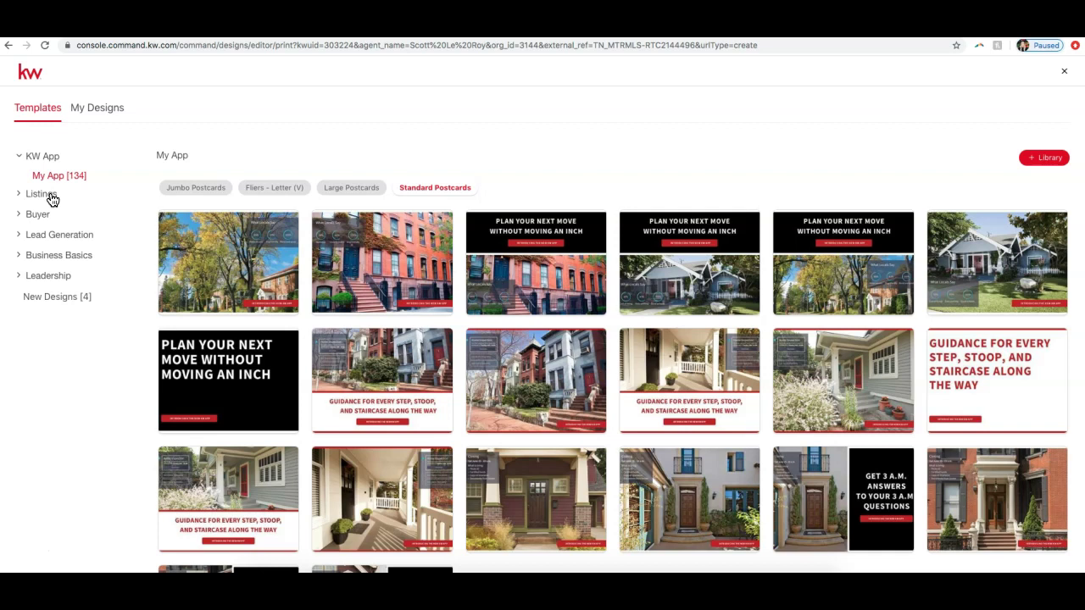
click(53, 198)
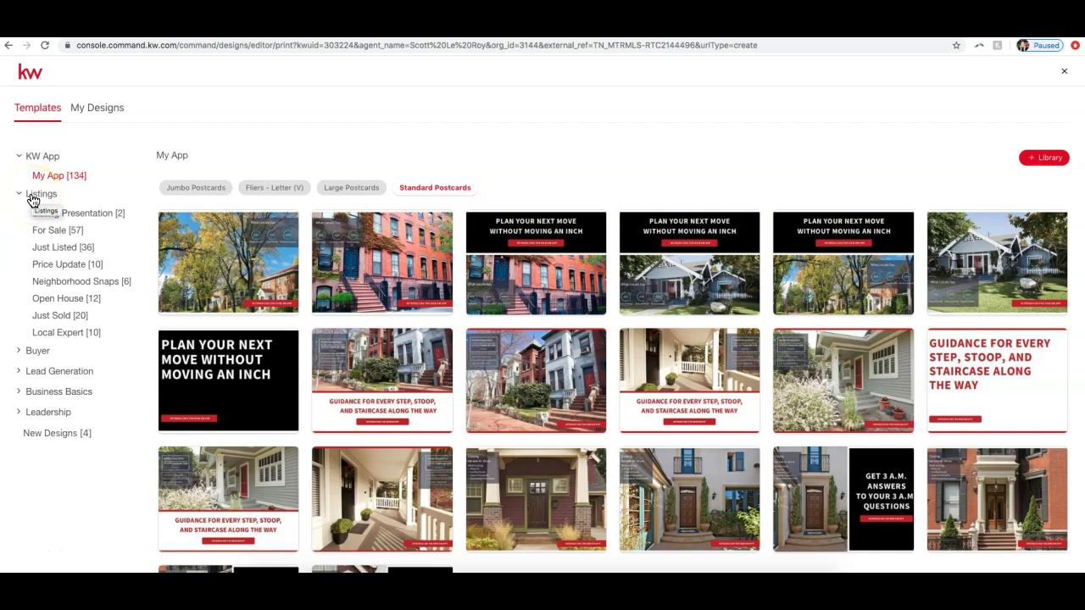
click(44, 198)
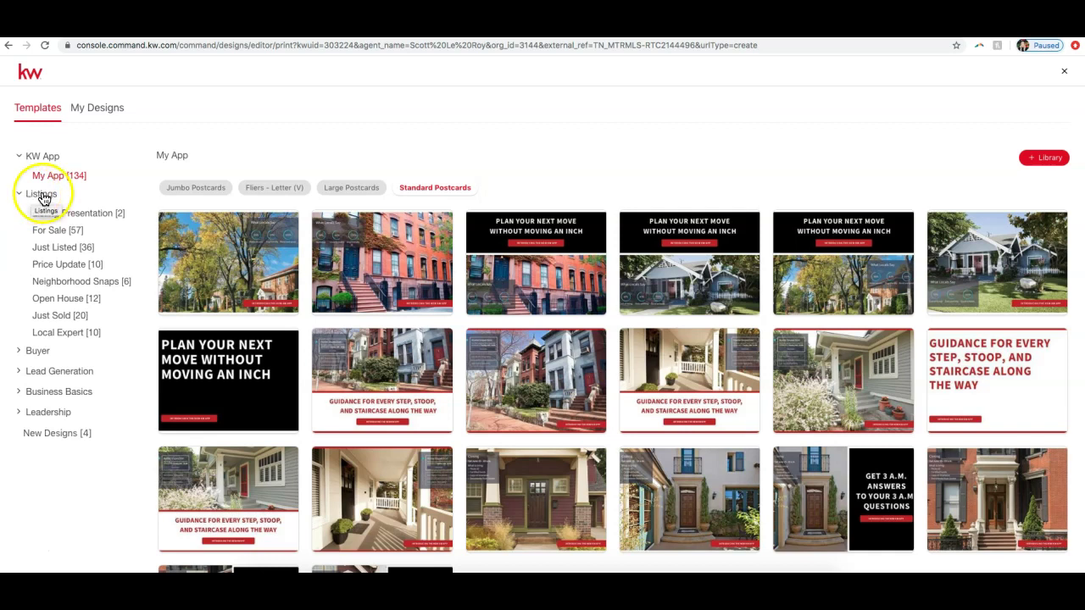
click(72, 252)
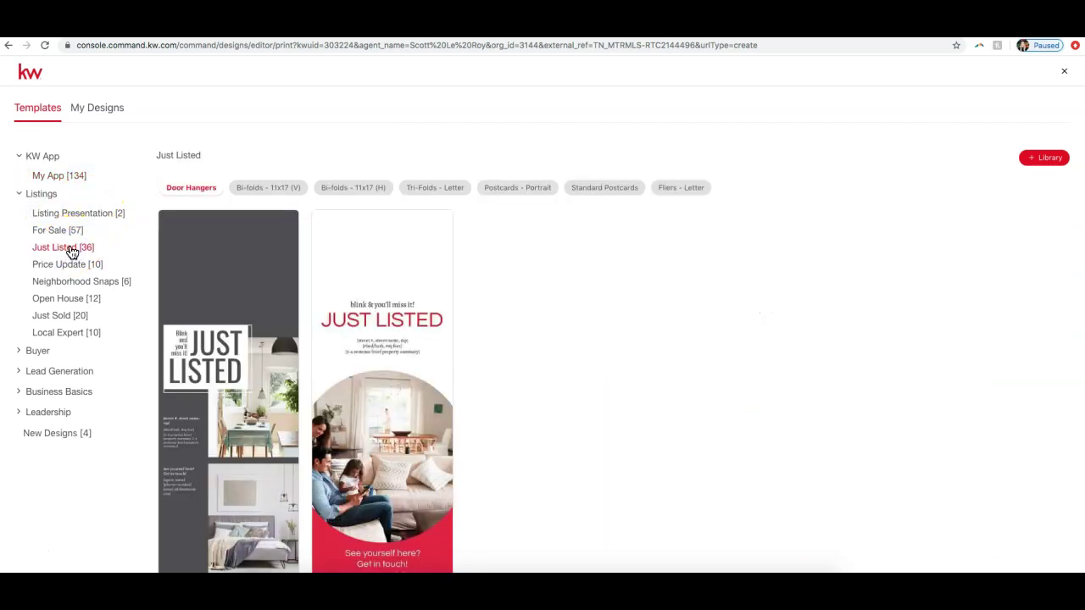
Step: Browse the Just Listed bi-fold, tri-fold and postcard template formats
scroll(556, 301, down, 1)
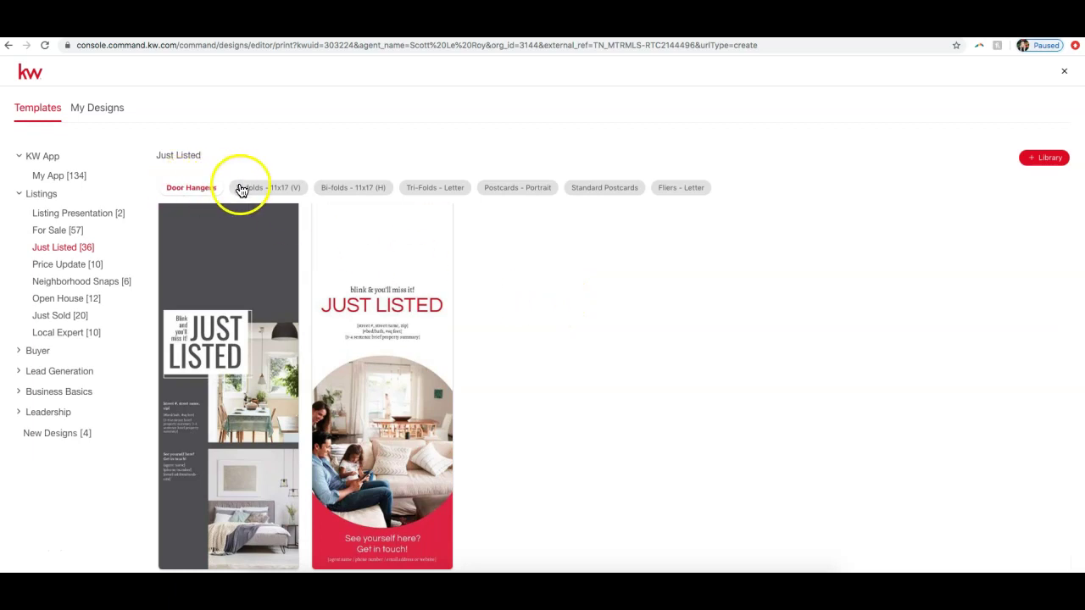
click(279, 188)
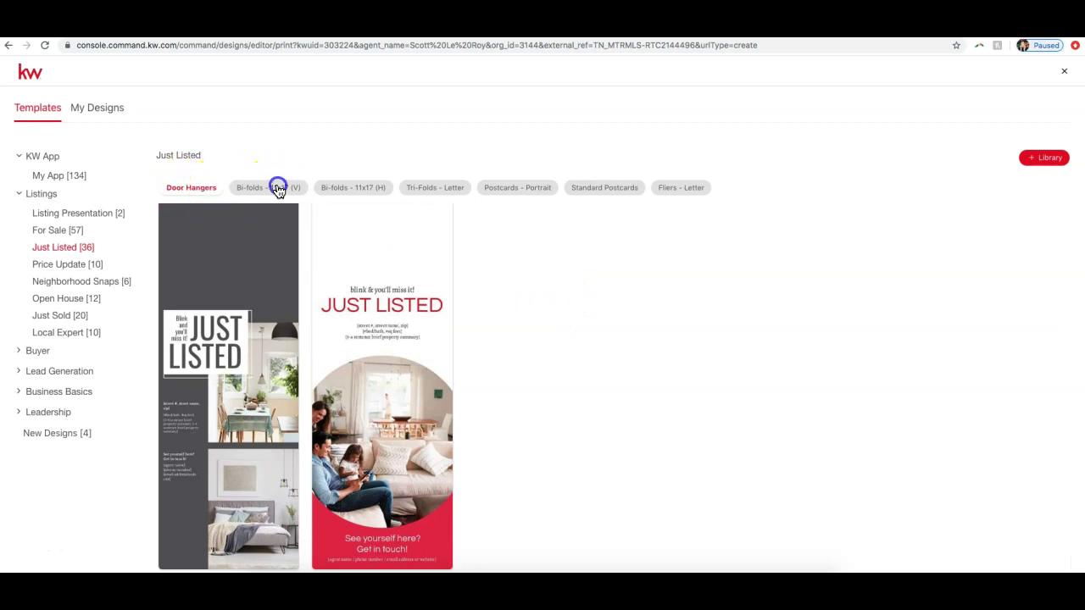
click(366, 189)
click(430, 192)
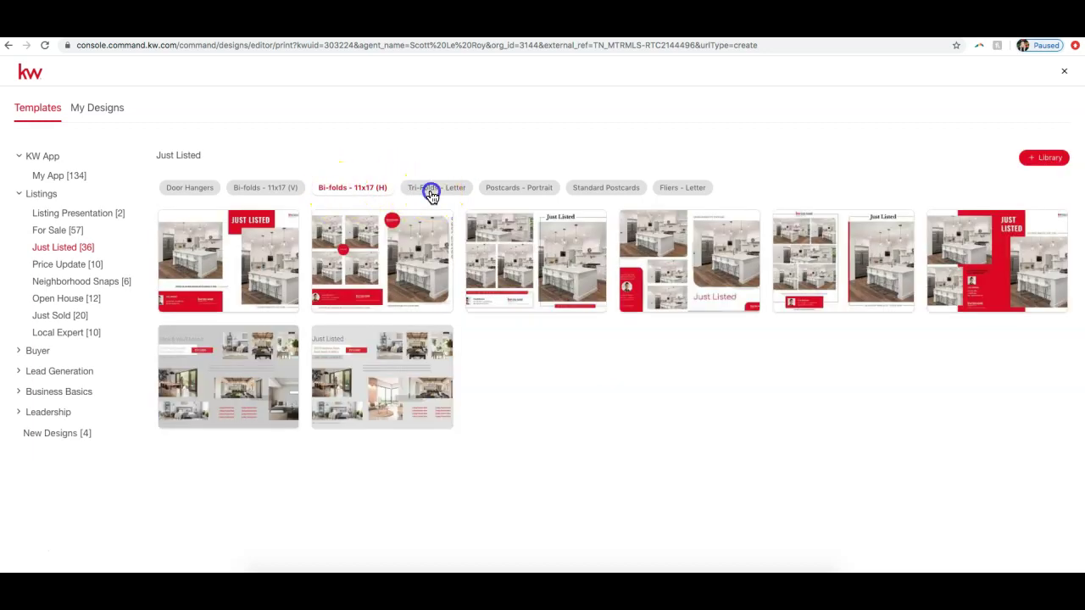
click(500, 191)
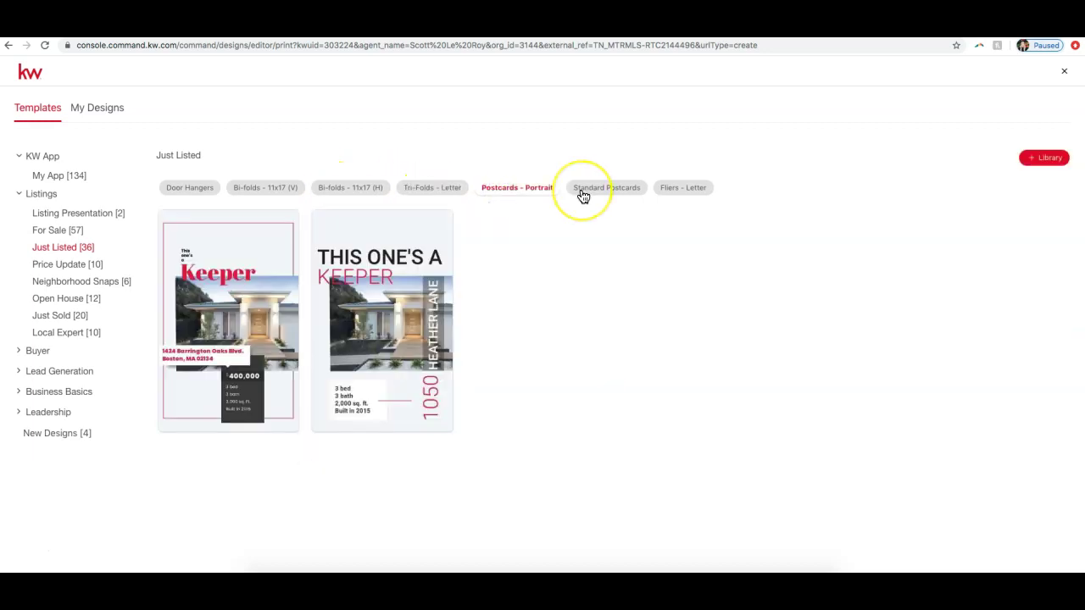
click(583, 191)
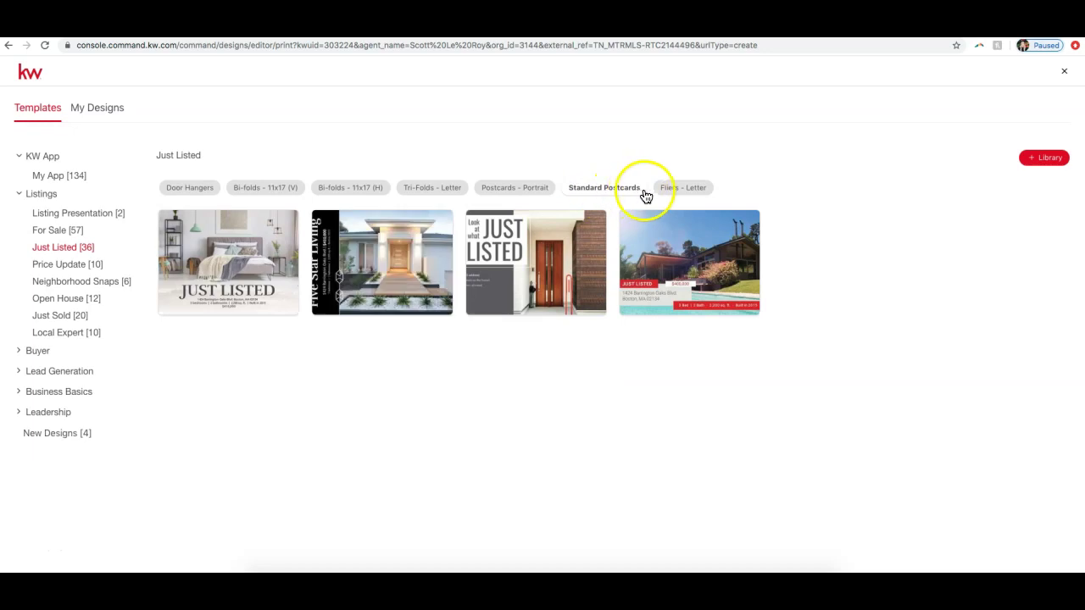
Step: Open the JustListed_09_FL template from the Fliers - Letter format
click(666, 191)
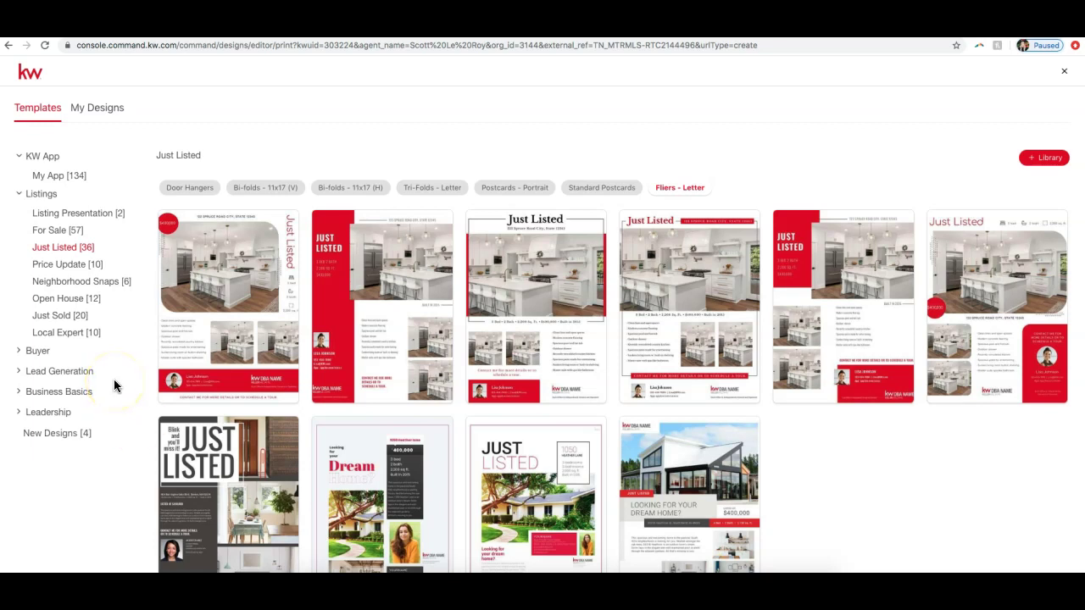
mouse_move(851, 334)
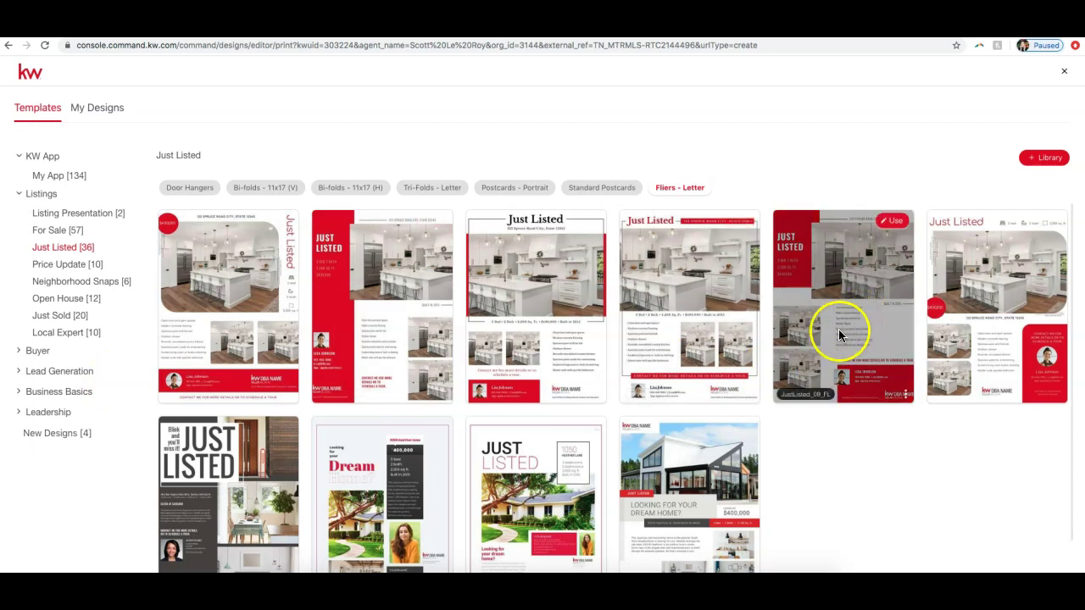
click(892, 225)
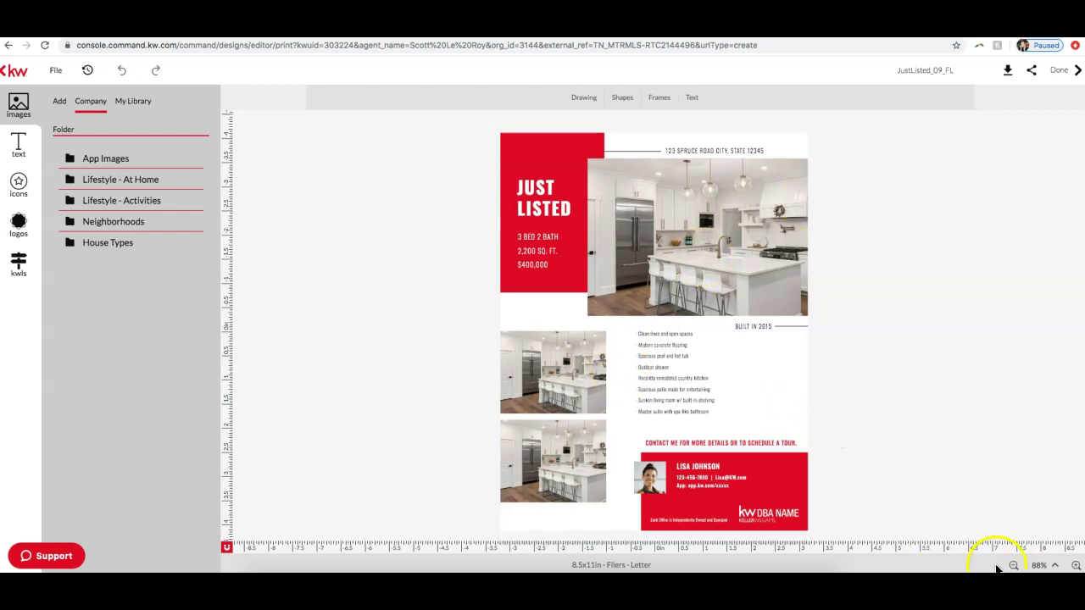
Step: Zoom in on the flyer
click(1075, 565)
click(1074, 565)
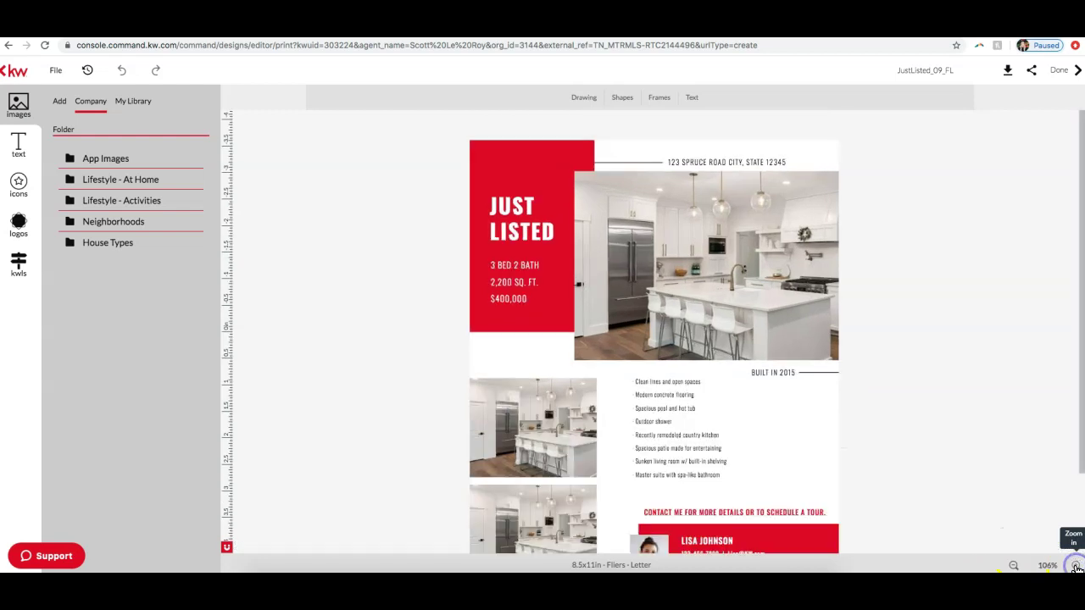
click(1075, 565)
click(1075, 565)
click(1075, 565)
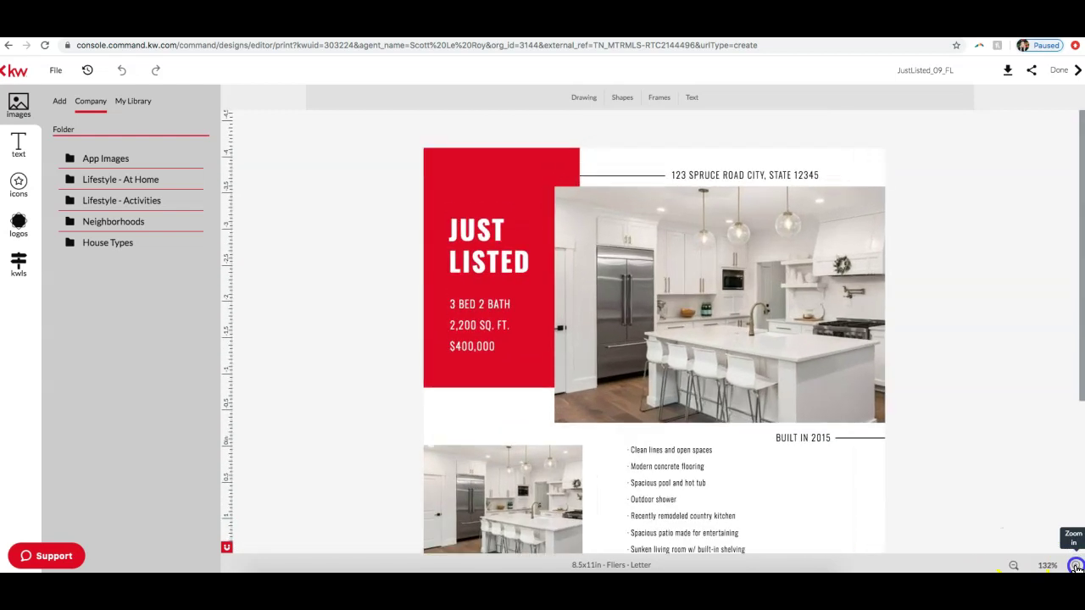
click(1075, 565)
click(1074, 566)
scroll(997, 422, down, 3)
scroll(997, 422, up, 2)
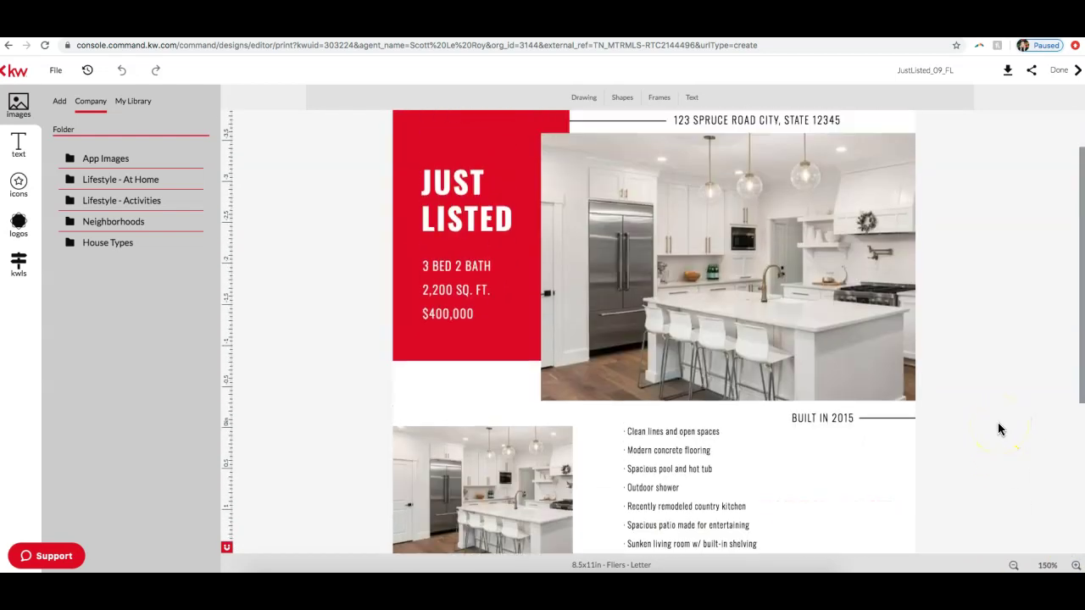
Step: Select the main kitchen photo and load the listing's photos from the kwls sidebar
click(749, 314)
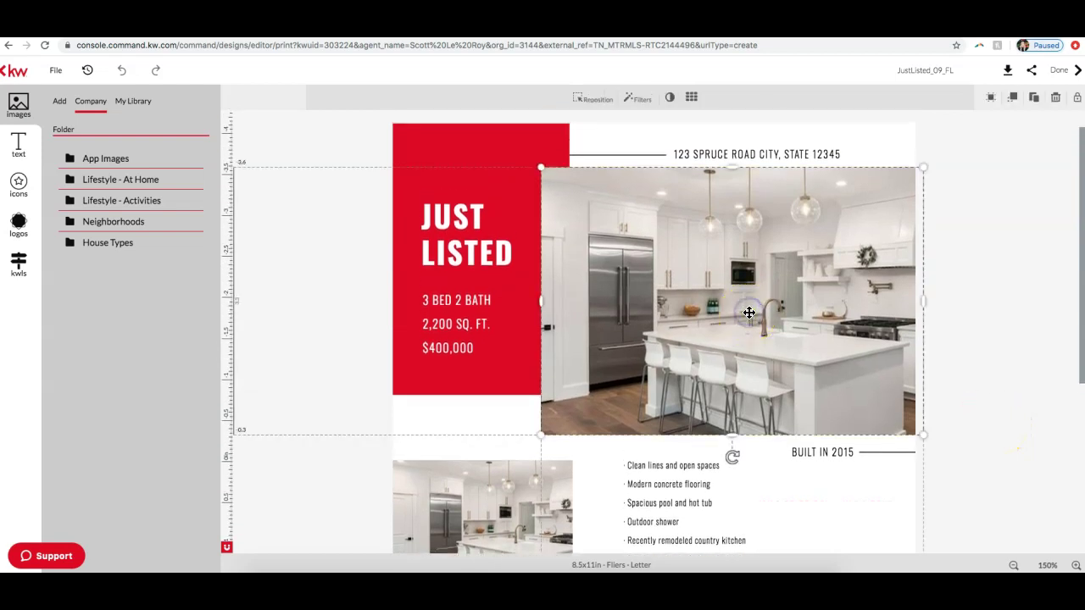
click(597, 240)
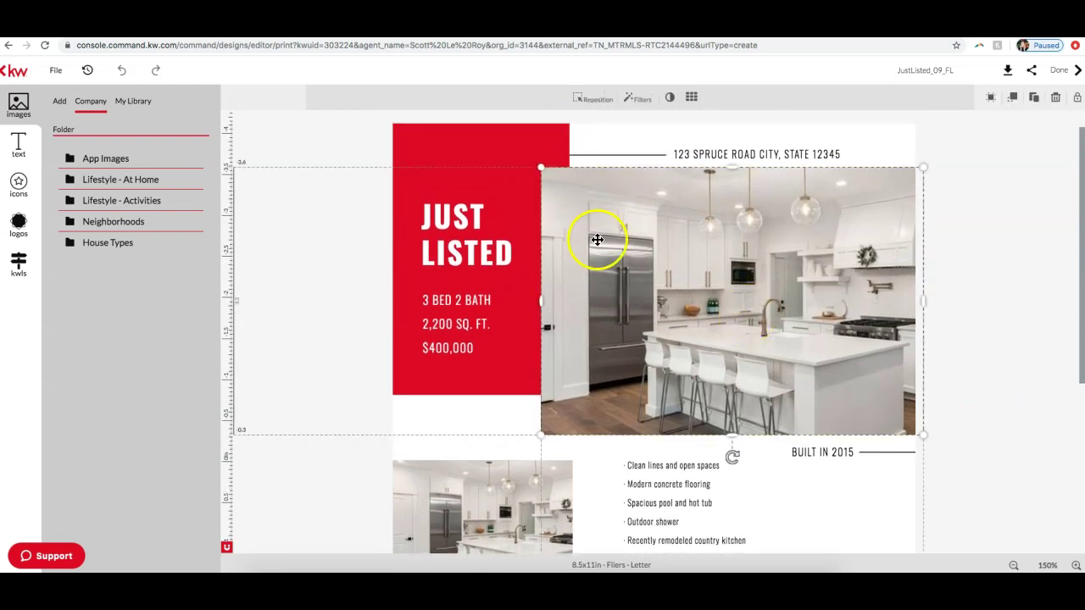
click(19, 262)
click(17, 269)
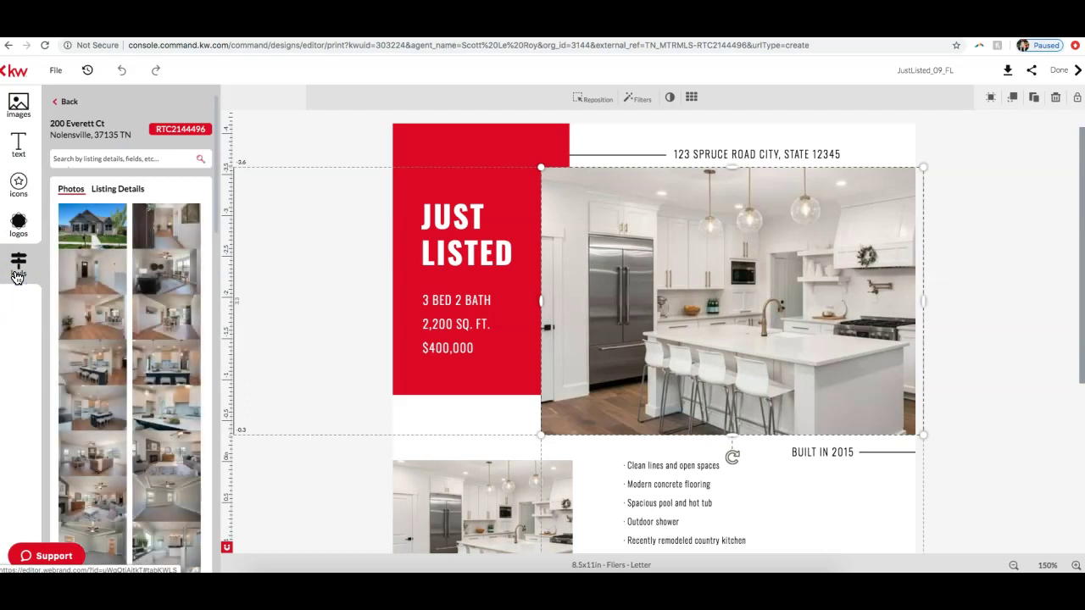
Step: Replace the flyer's main photo with the listing's house exterior
mouse_move(93, 236)
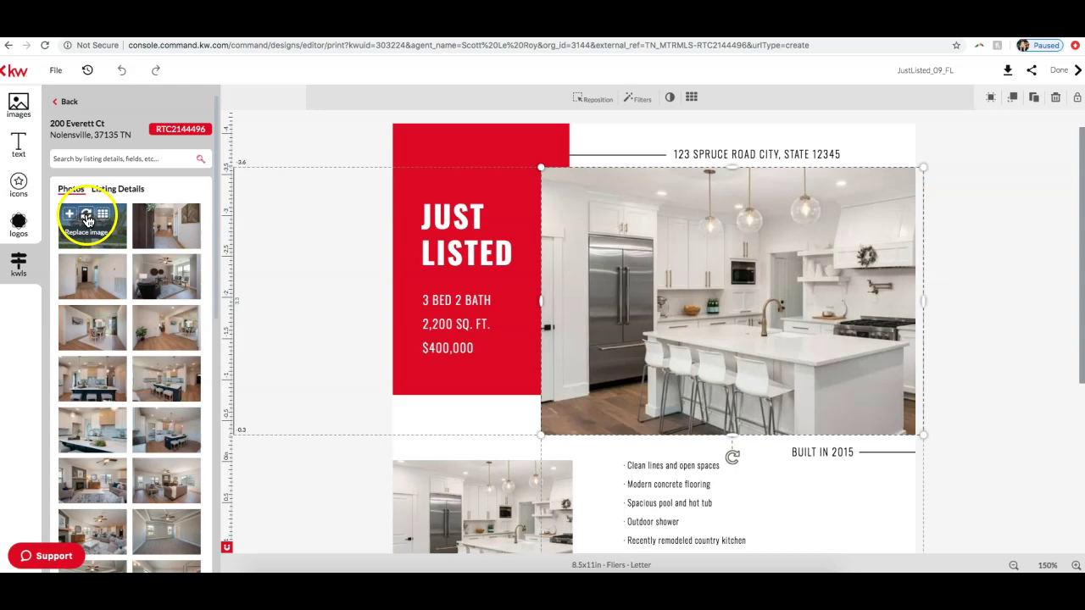
click(87, 217)
scroll(533, 280, down, 2)
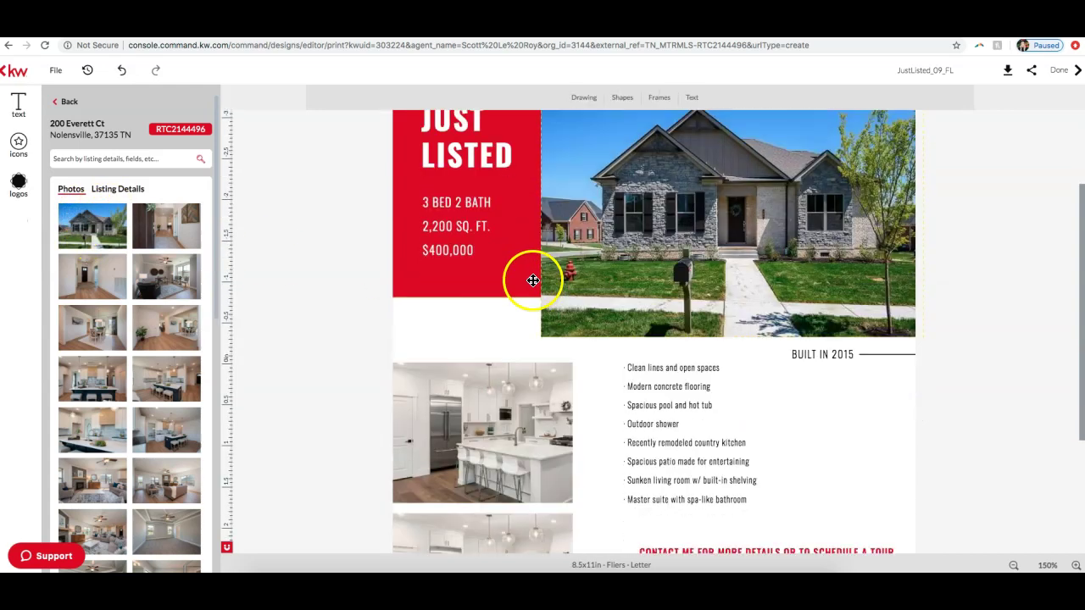
scroll(533, 280, down, 4)
Step: Replace the upper kitchen photo with the listing's dark-island kitchen image
click(505, 269)
drag(506, 269, 414, 344)
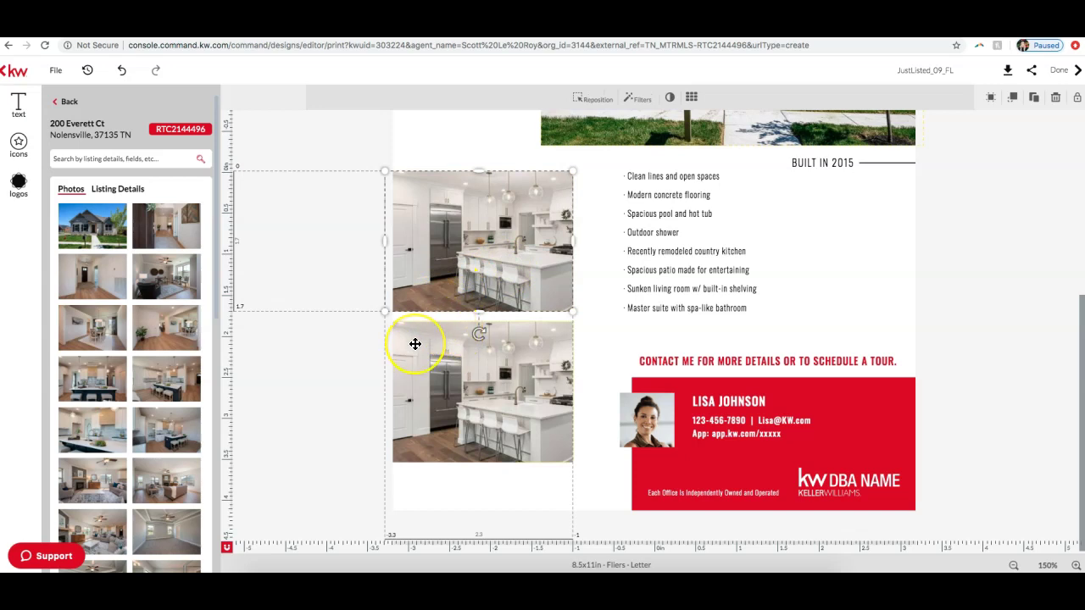
drag(262, 370, 161, 370)
click(161, 370)
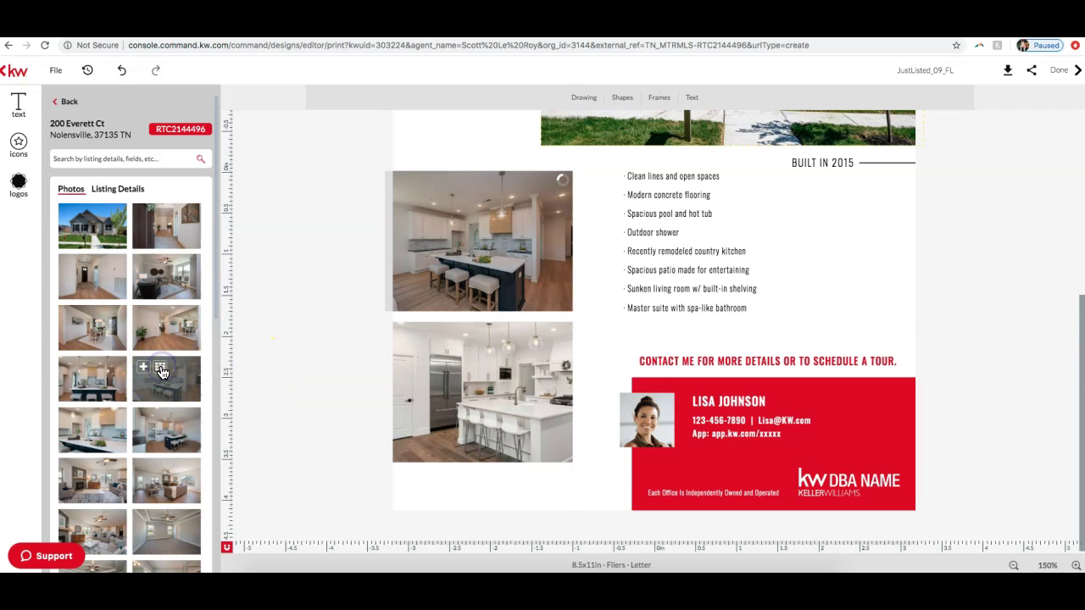
Step: Replace the lower photo with the living-room image and show the Listing Details
click(491, 379)
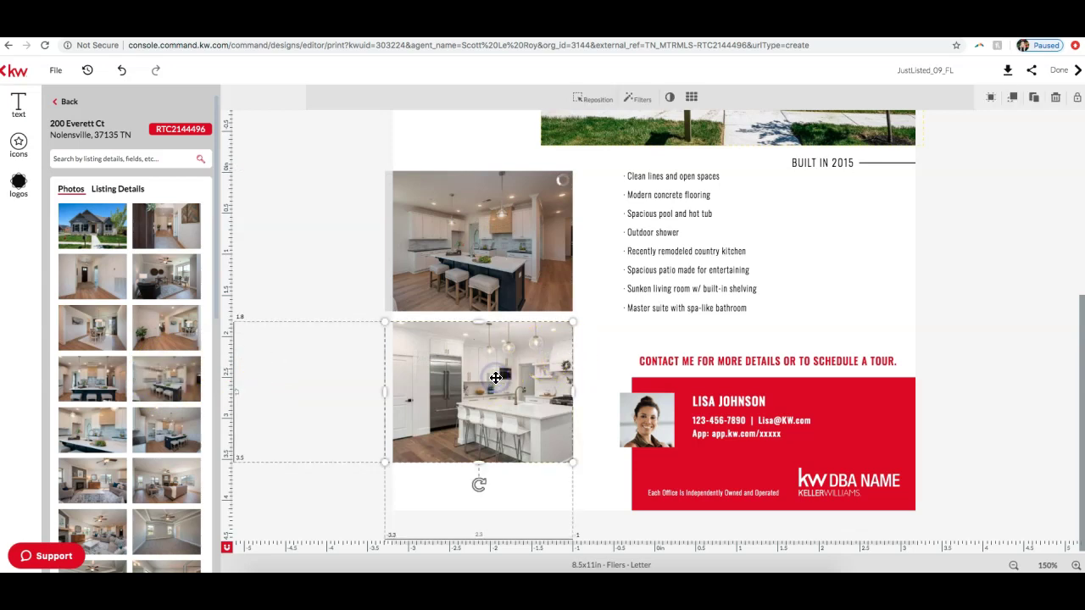
scroll(102, 388, down, 2)
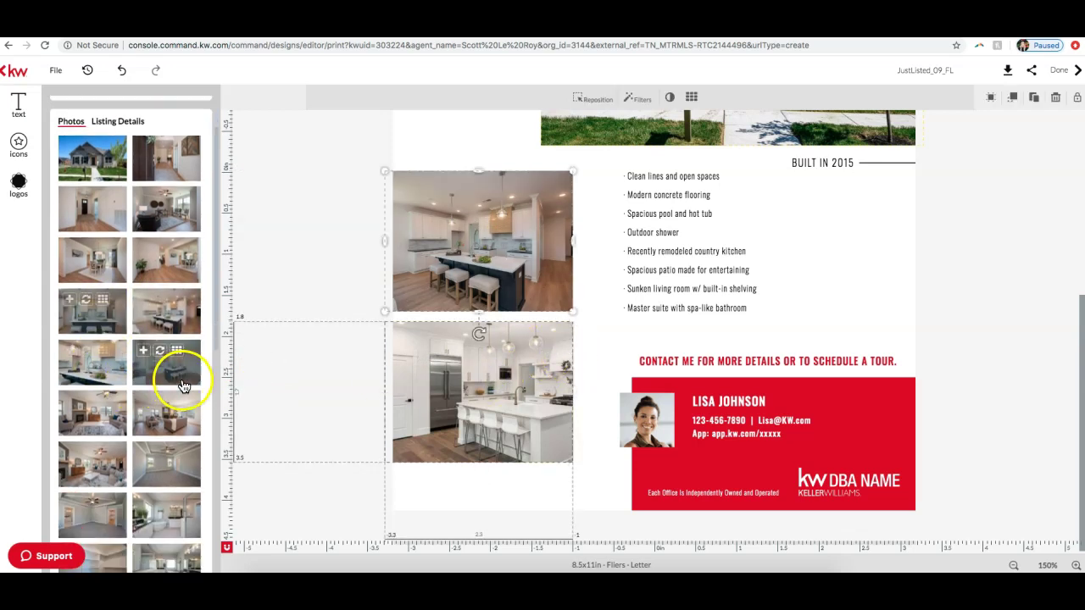
click(86, 401)
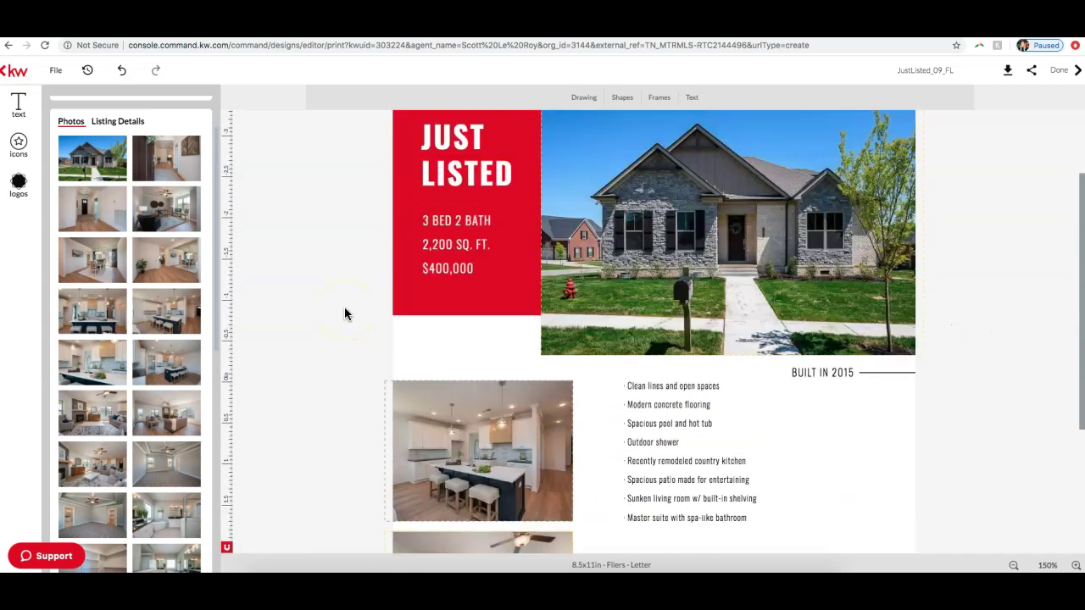
scroll(344, 314, up, 5)
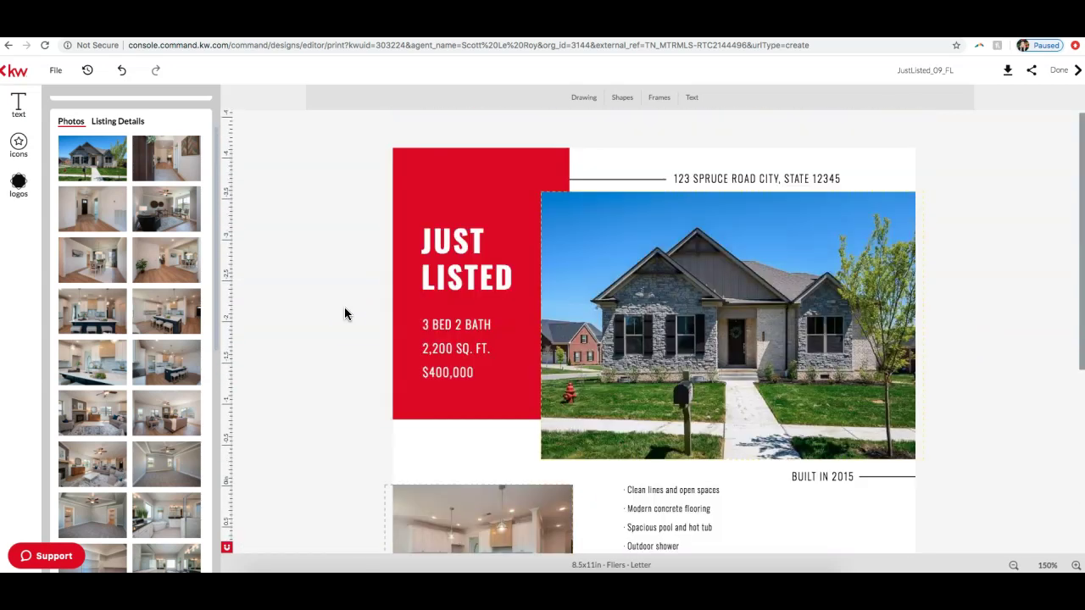
click(123, 124)
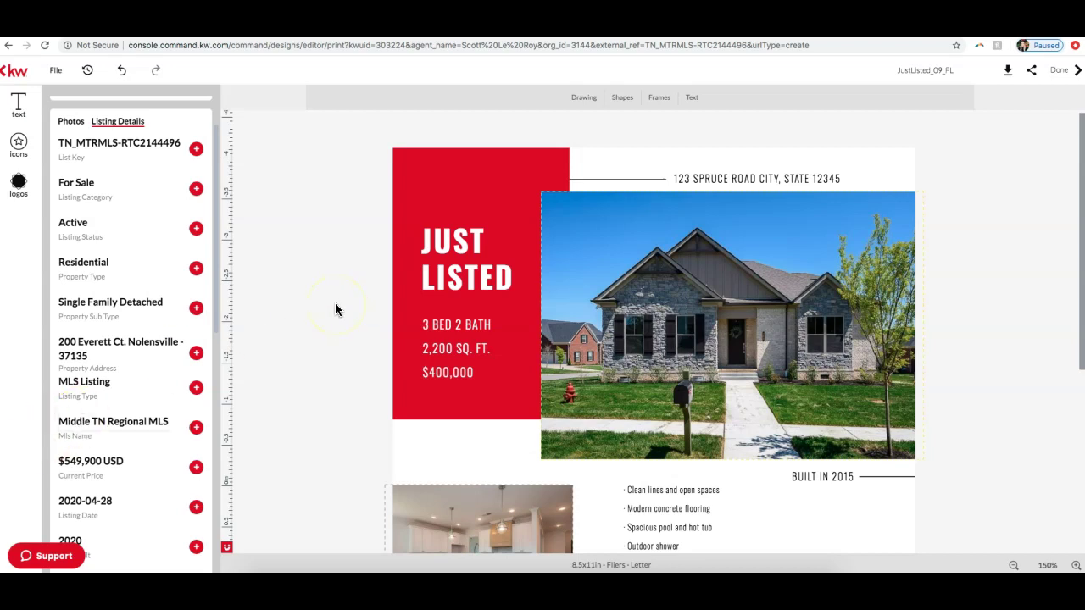
scroll(330, 305, down, 3)
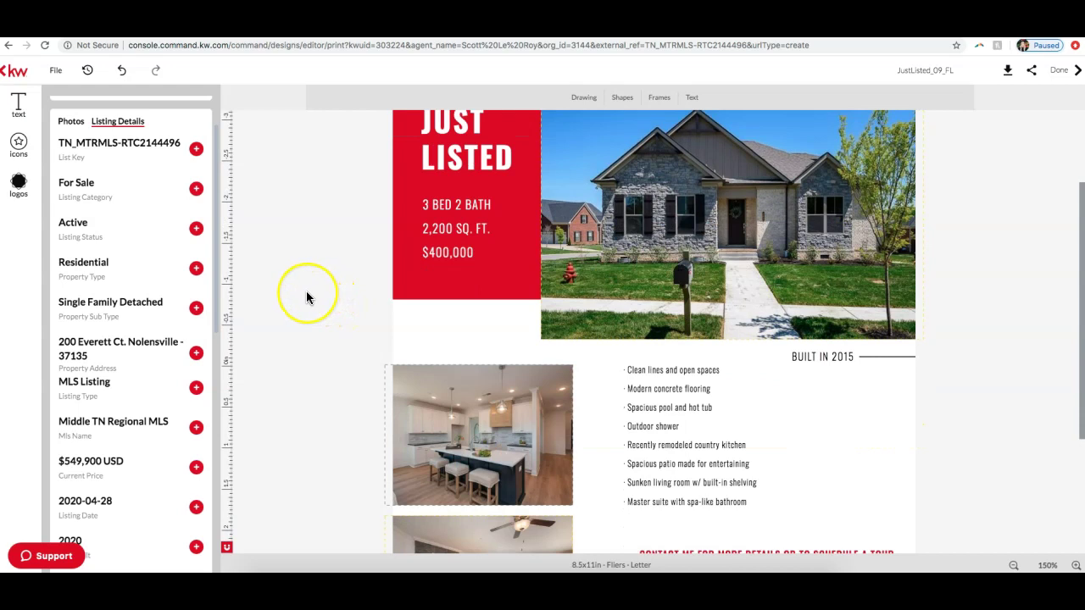
scroll(306, 296, down, 2)
scroll(306, 296, up, 5)
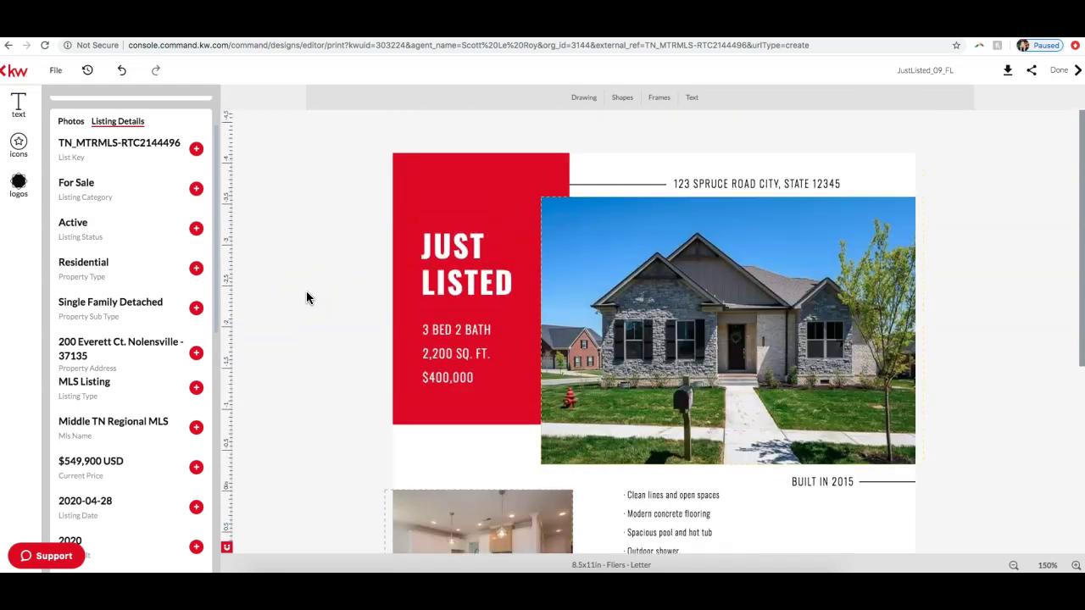
click(762, 186)
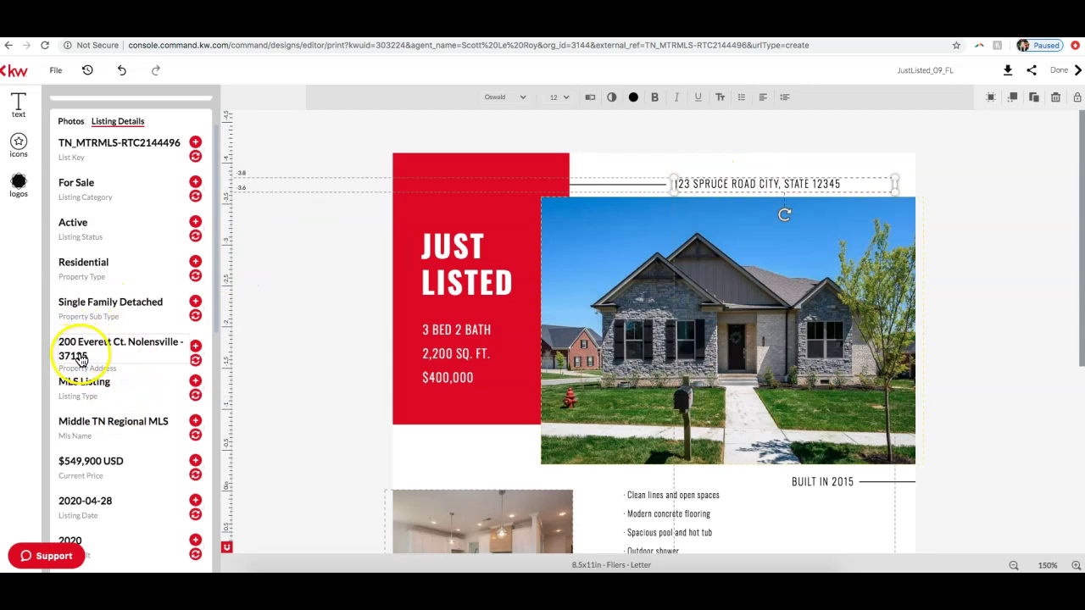
click(196, 360)
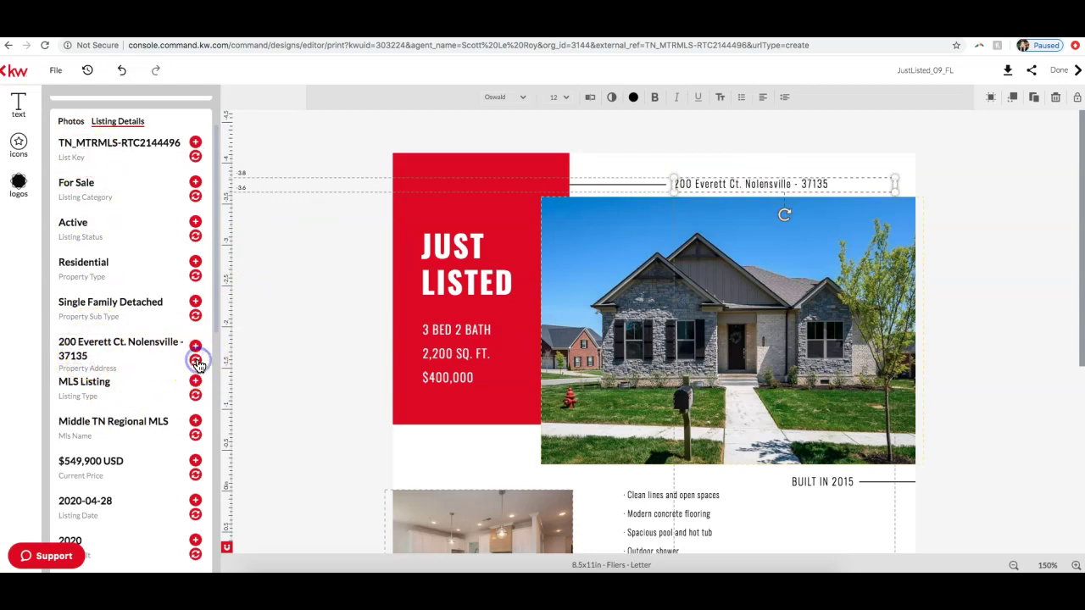
click(800, 184)
key(BackSpace)
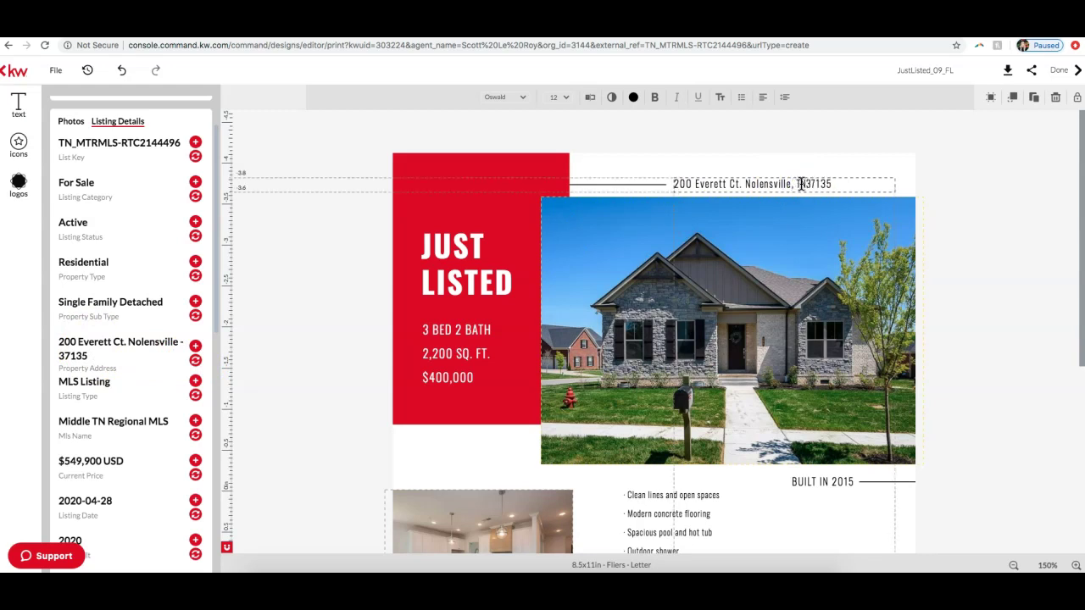
click(833, 184)
drag(833, 184, 674, 184)
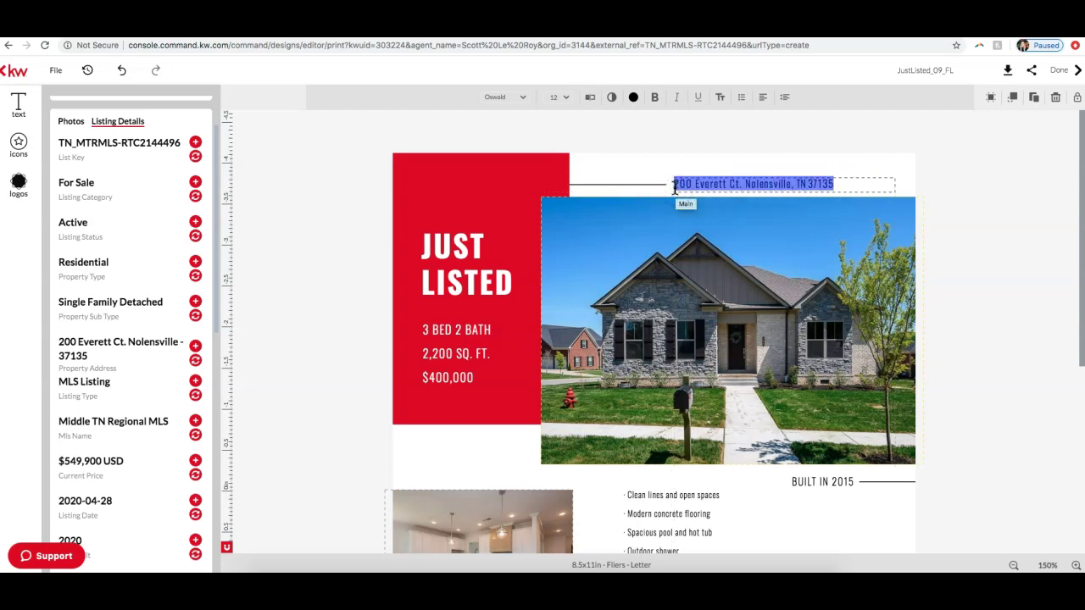
Step: Set the address to 18 pt and widen its box to fit one line
click(568, 99)
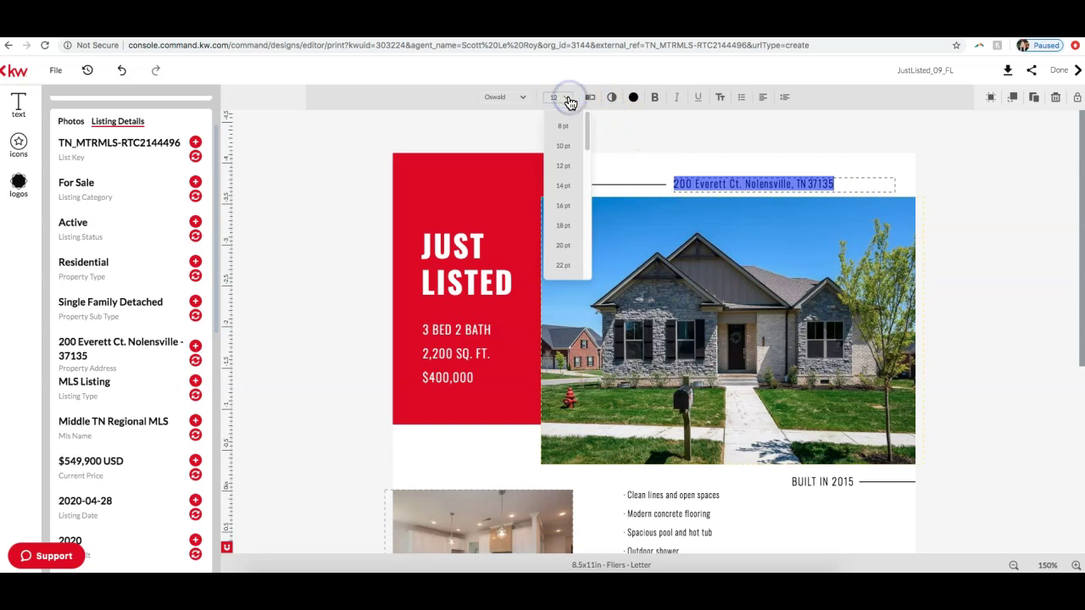
click(562, 225)
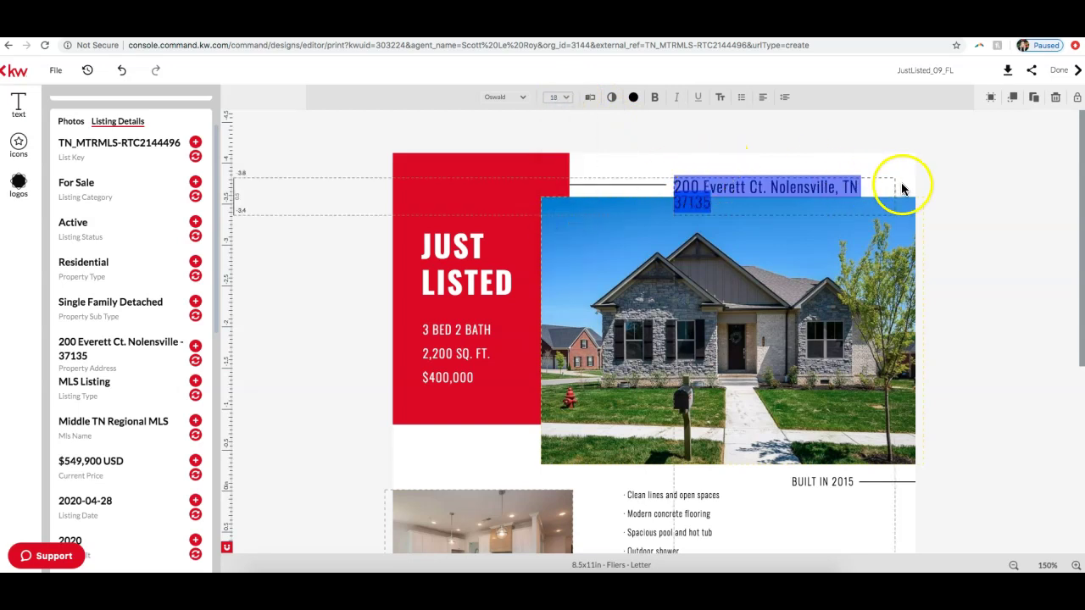
click(936, 180)
click(890, 186)
drag(901, 193, 908, 187)
click(951, 187)
drag(828, 189, 830, 188)
click(937, 194)
Step: Edit the stats text to '4 BED 3.3 BATH', '2919 SQ. FT.' and '$549,900'
click(496, 271)
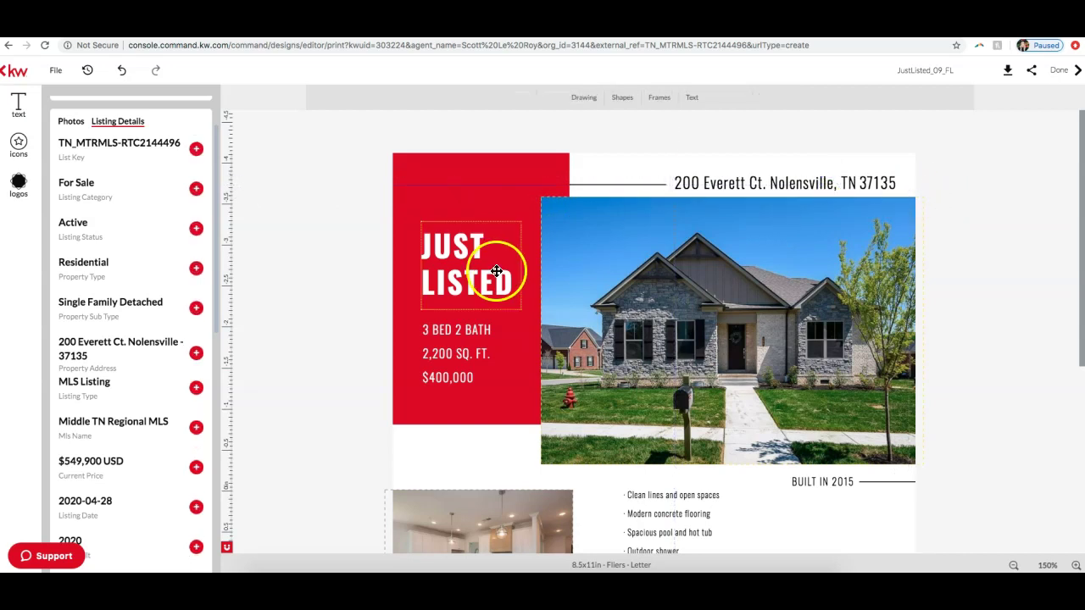
click(450, 329)
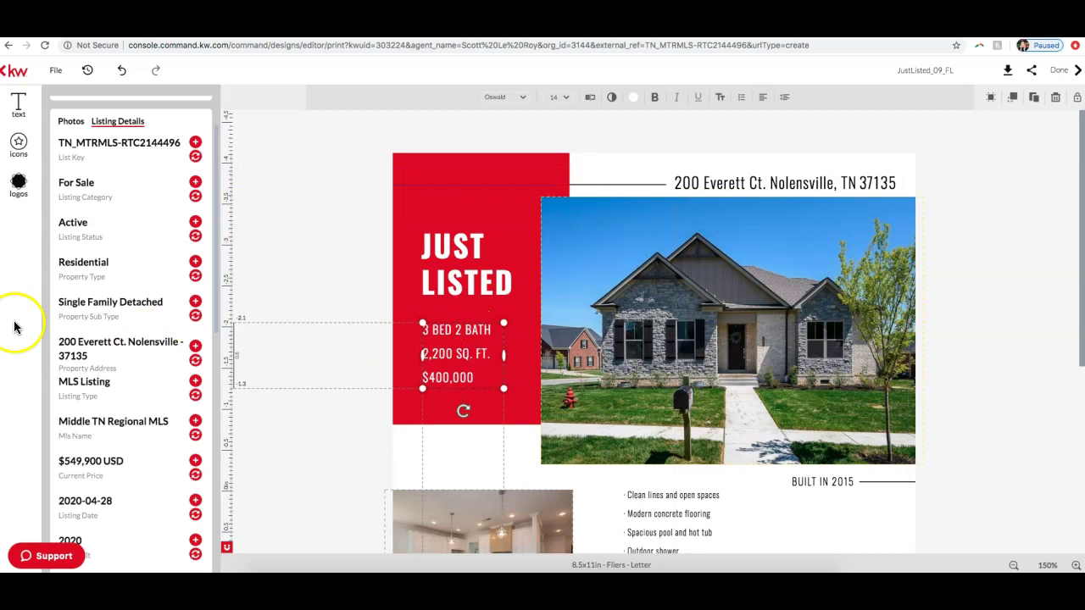
scroll(89, 323, down, 5)
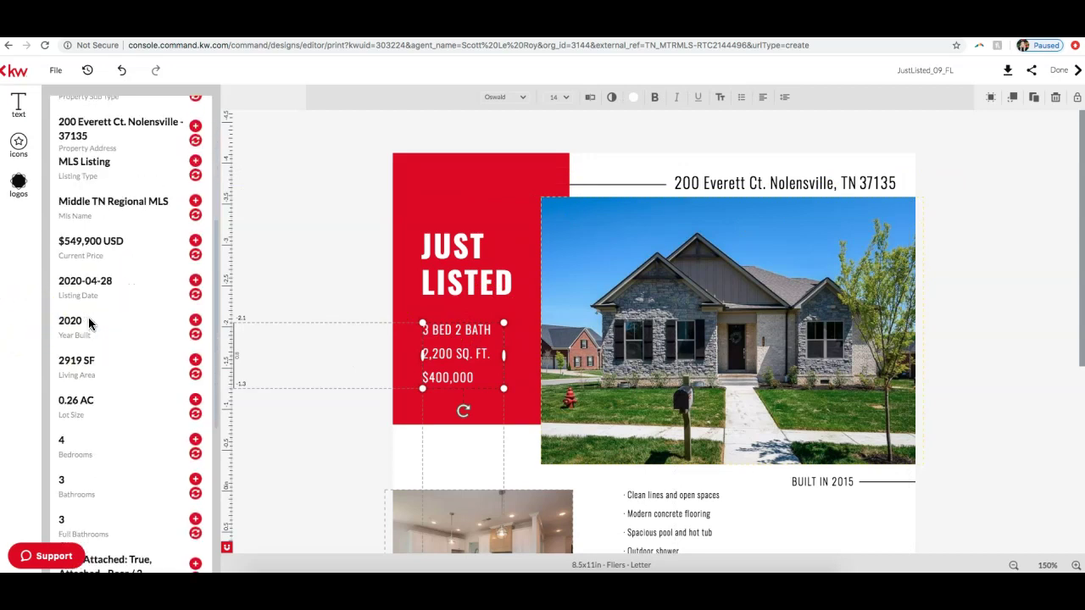
double_click(445, 329)
key(Delete)
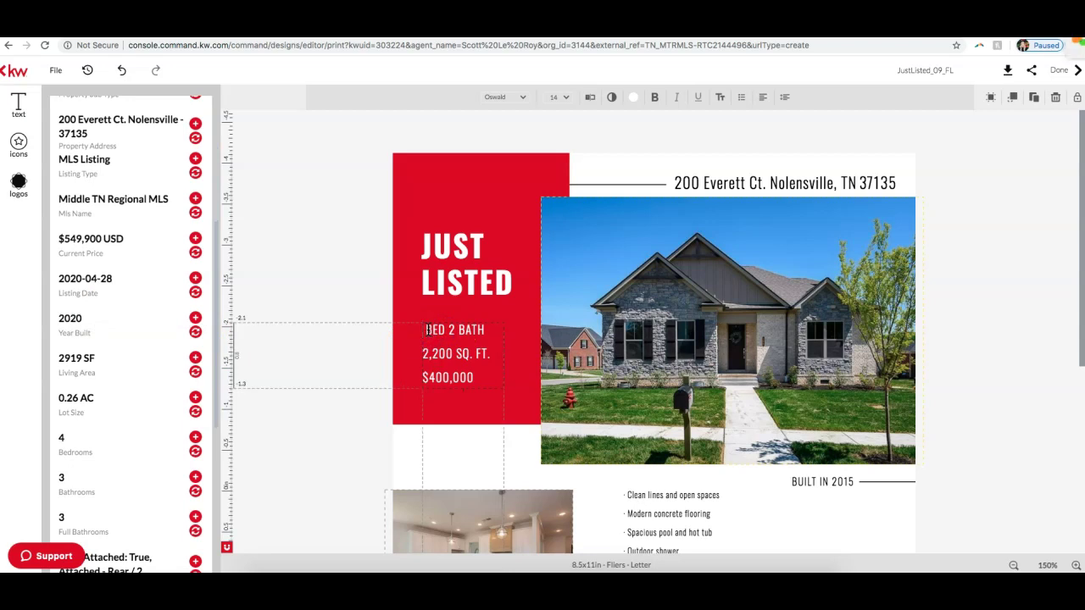
text(4)
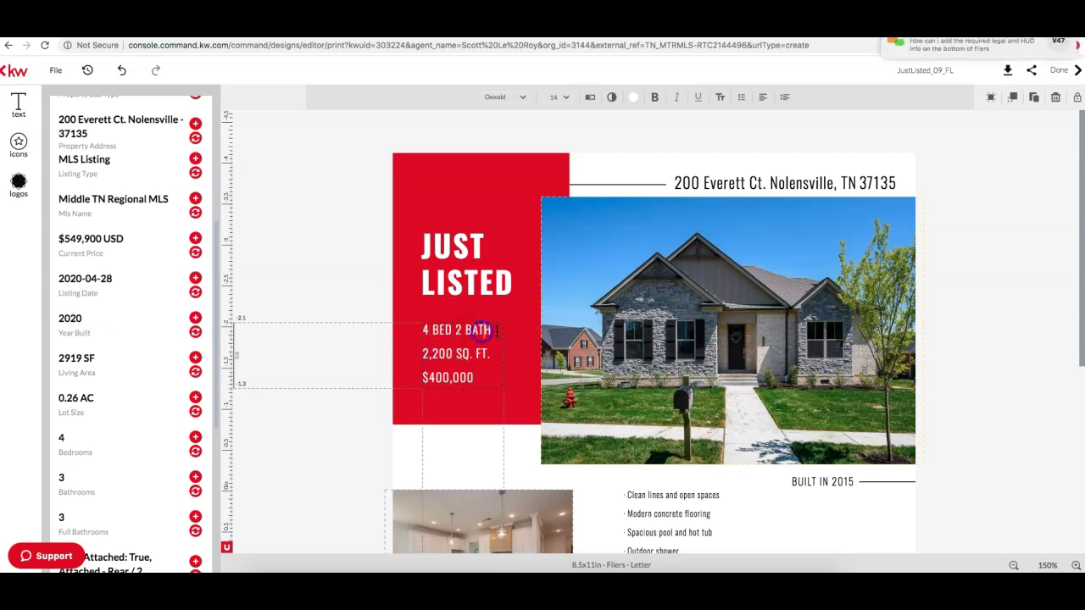
click(458, 330)
key(Delete)
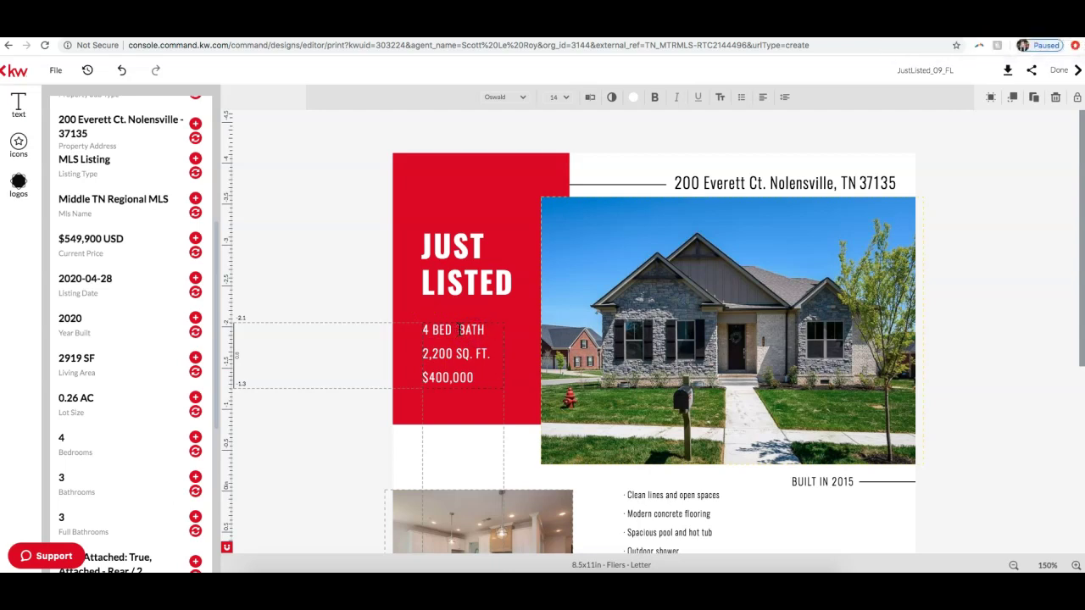
click(445, 354)
text(2919)
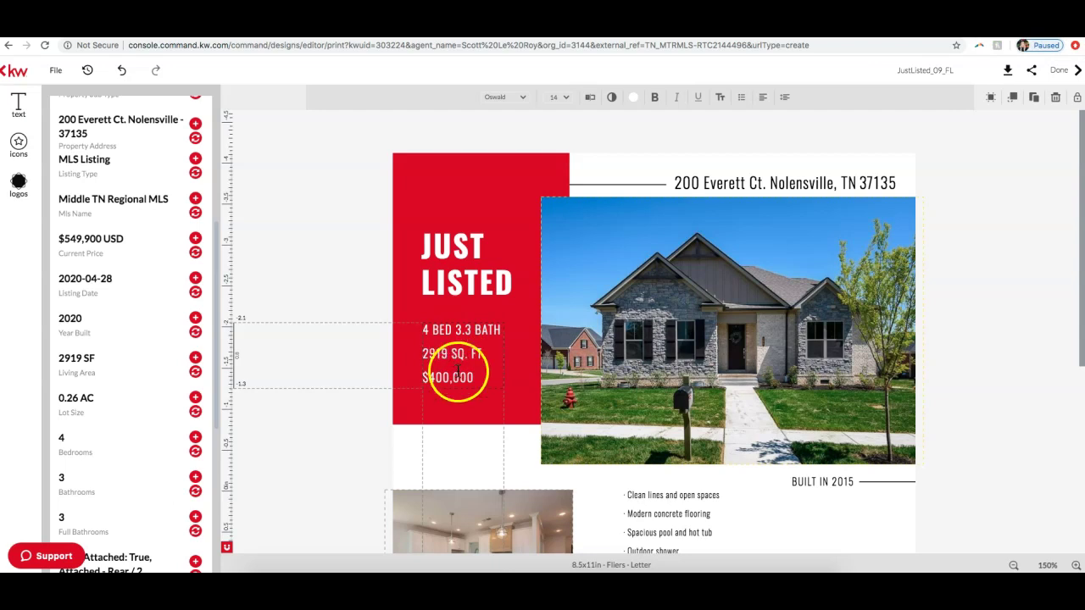
click(462, 380)
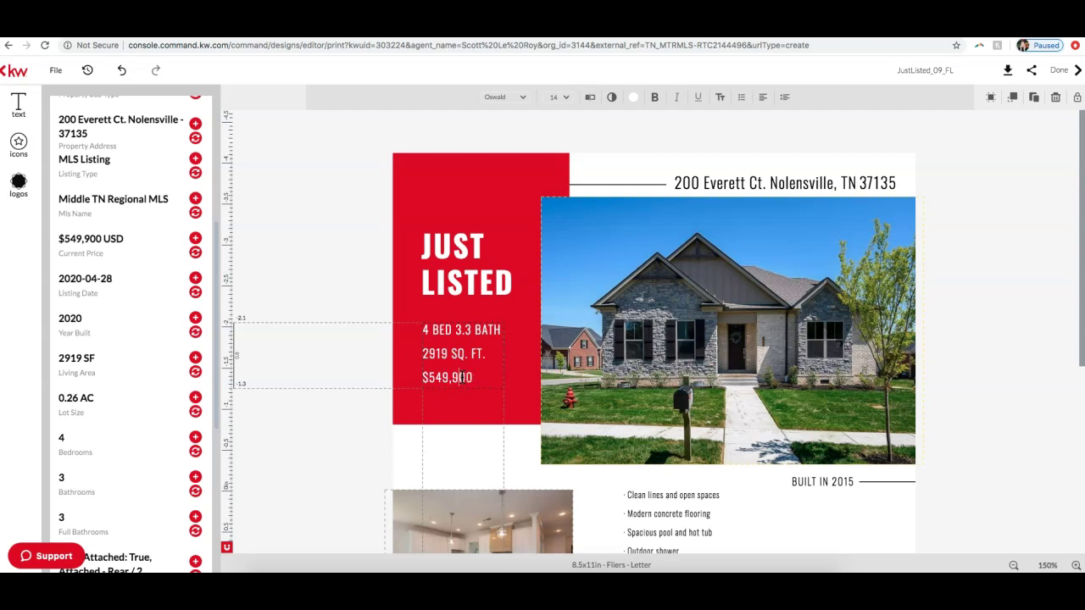
Step: Replace the bullet list with the listing's Sullivan floor plan description and widen its box
scroll(805, 252, down, 3)
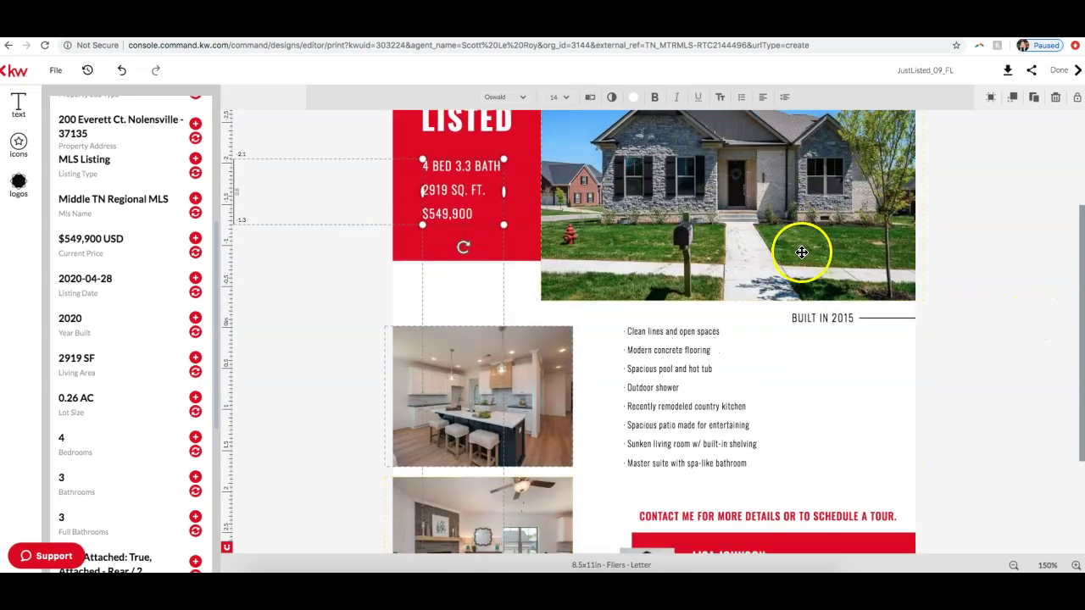
click(696, 336)
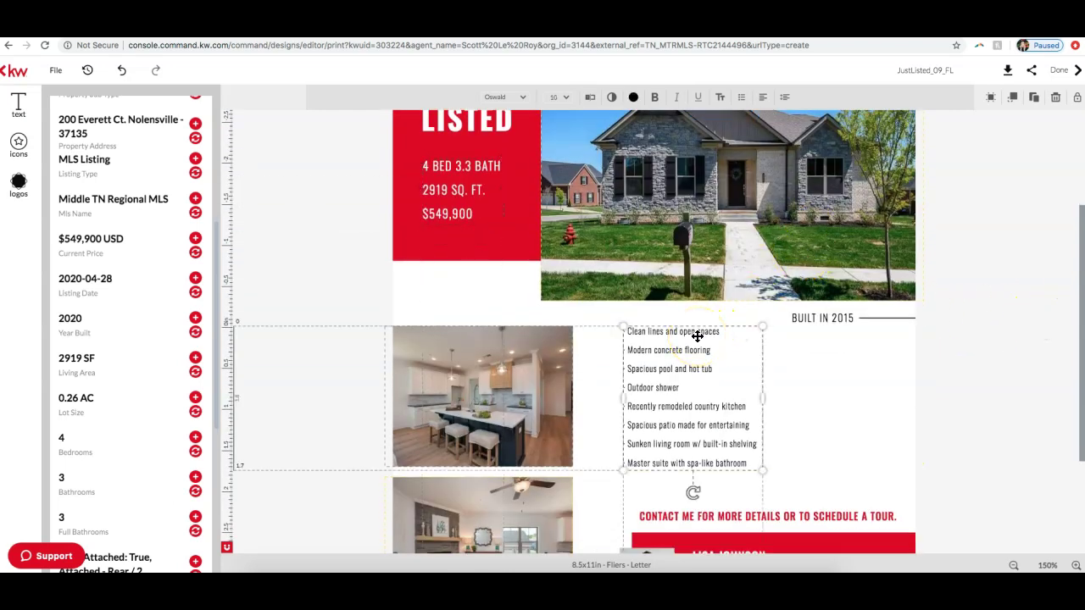
scroll(85, 279, down, 5)
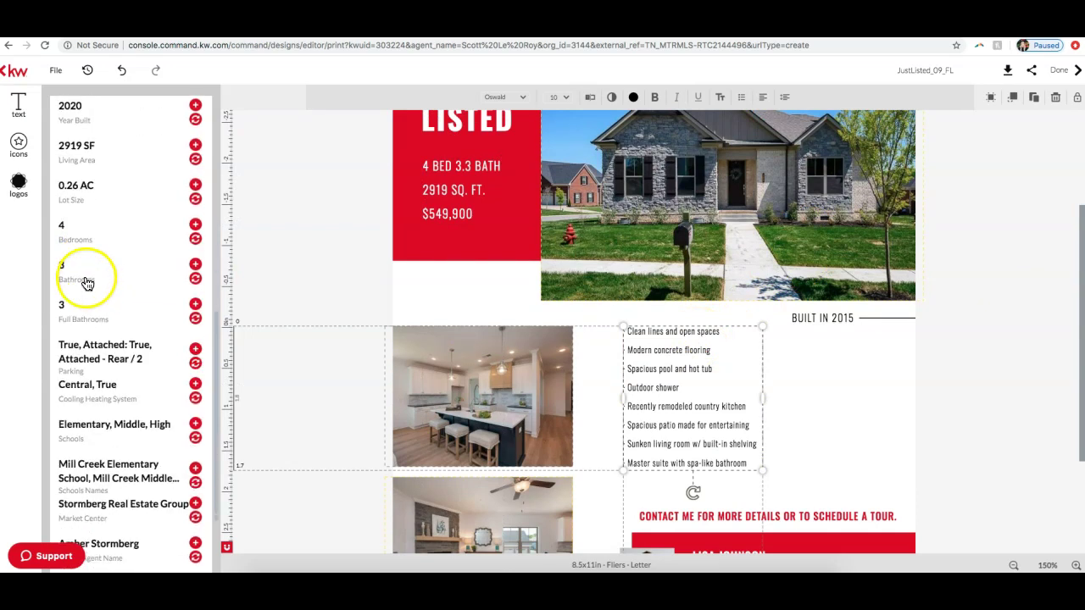
scroll(86, 281, down, 3)
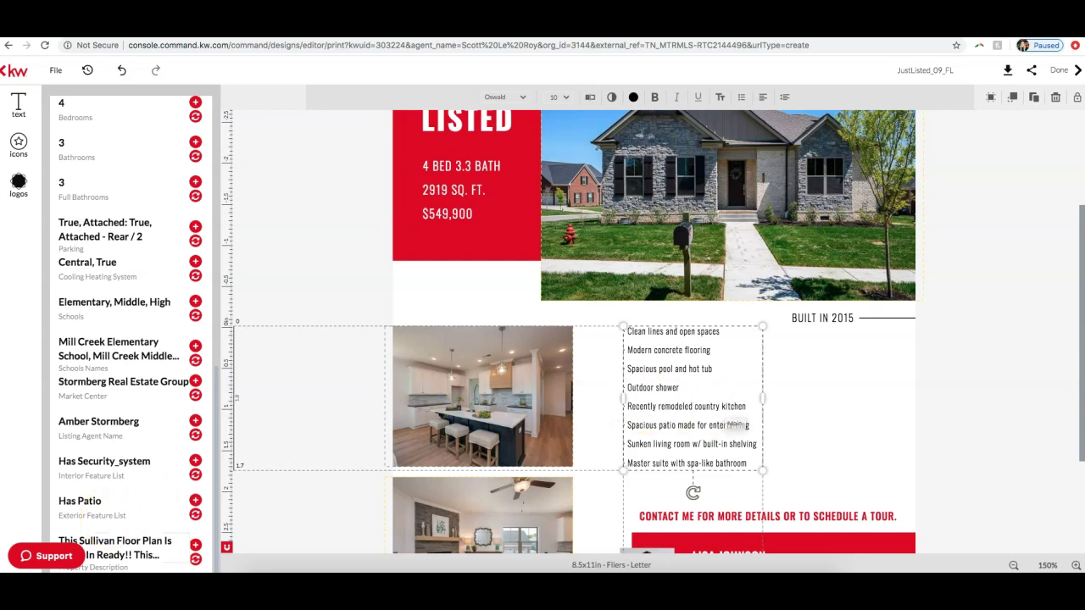
click(196, 562)
click(624, 459)
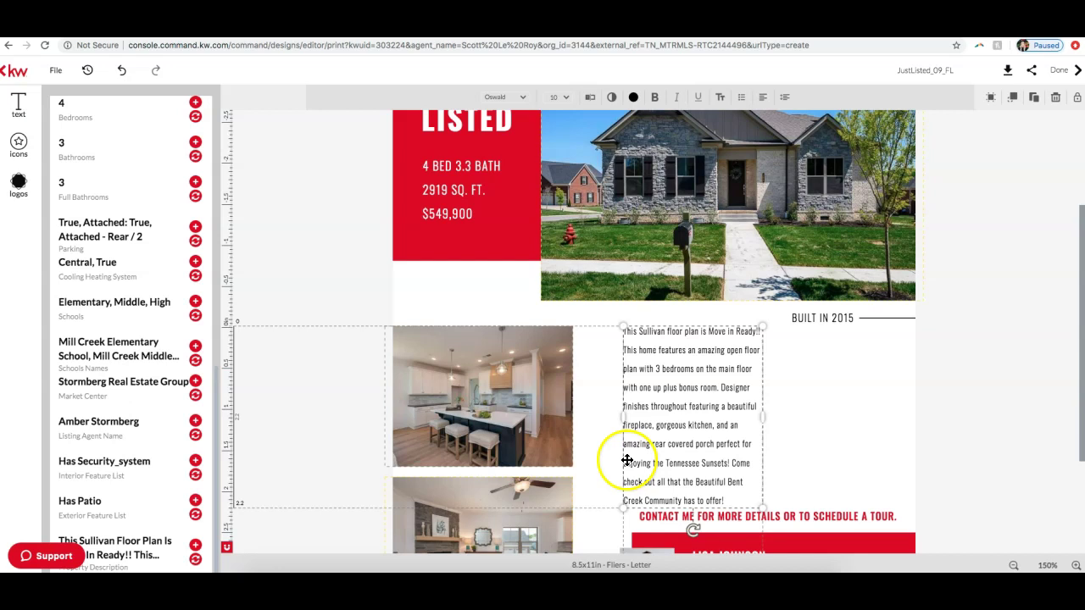
drag(763, 416, 888, 412)
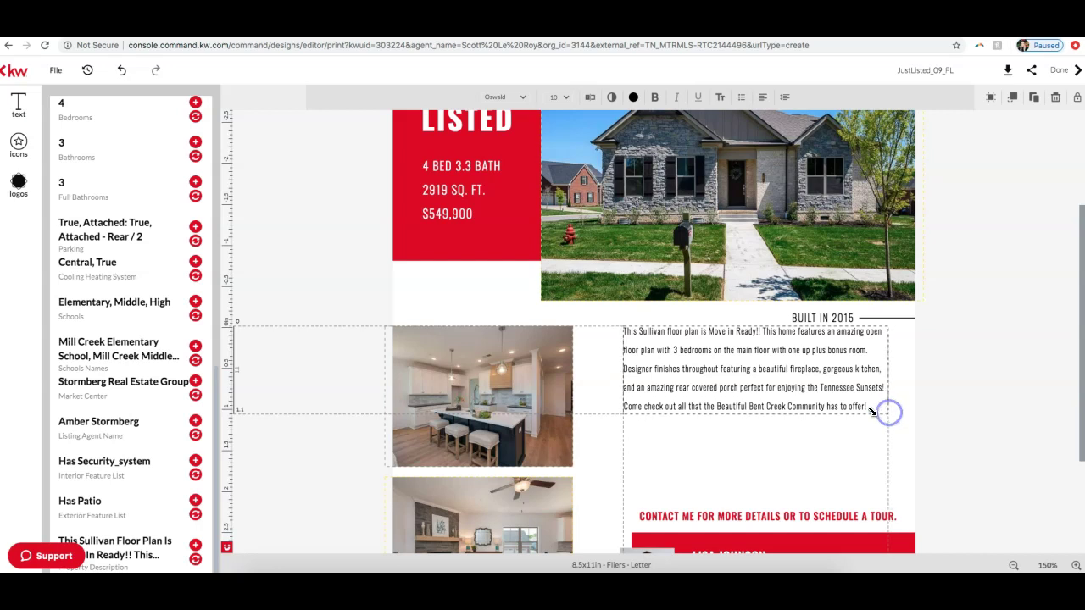
Step: Set all the description text to 12 pt
click(871, 408)
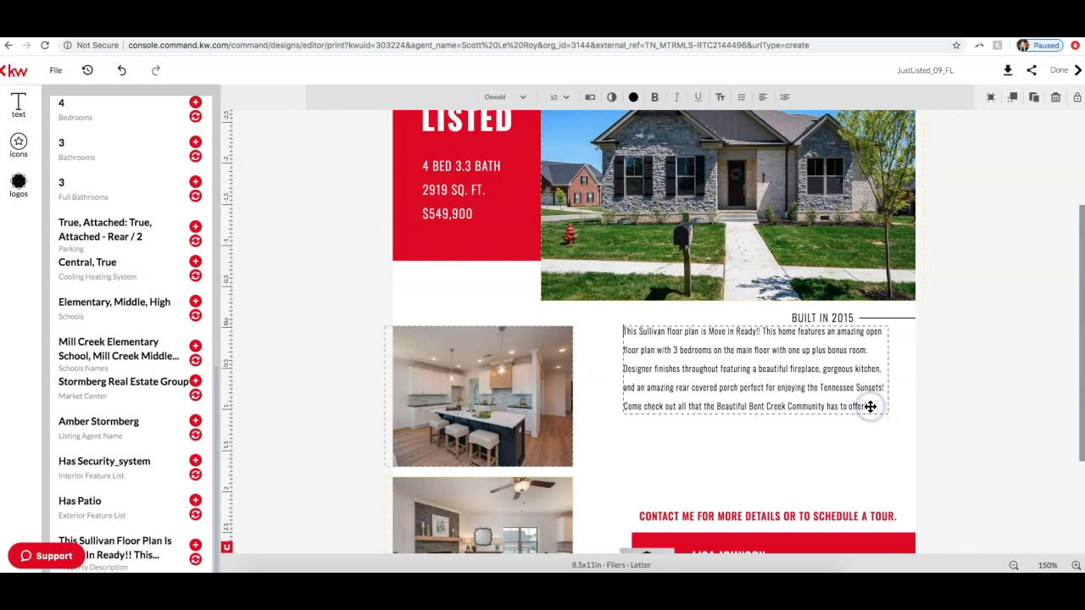
double_click(869, 407)
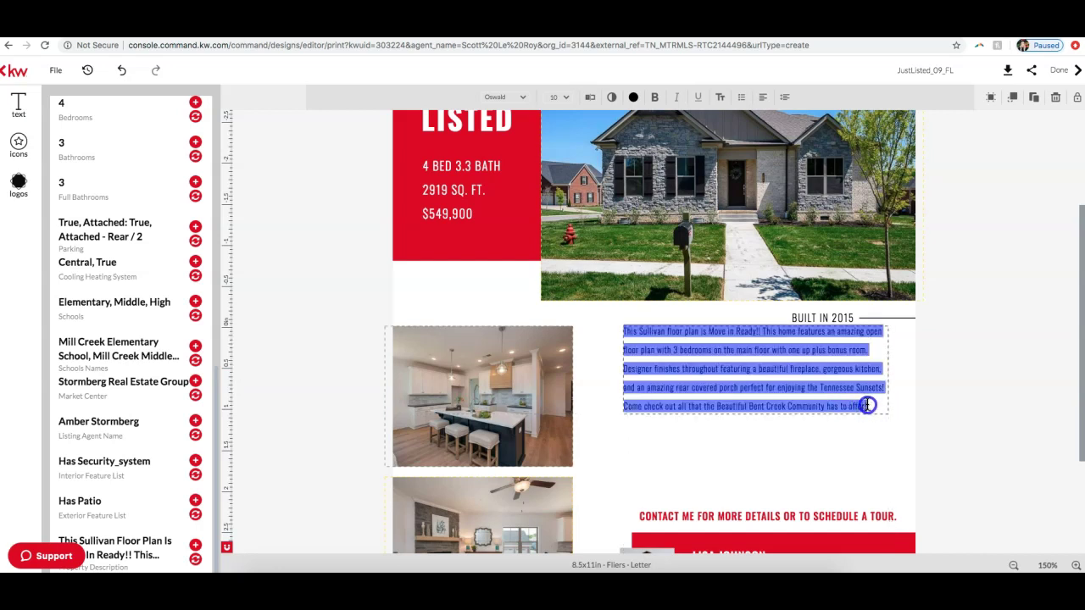
click(559, 97)
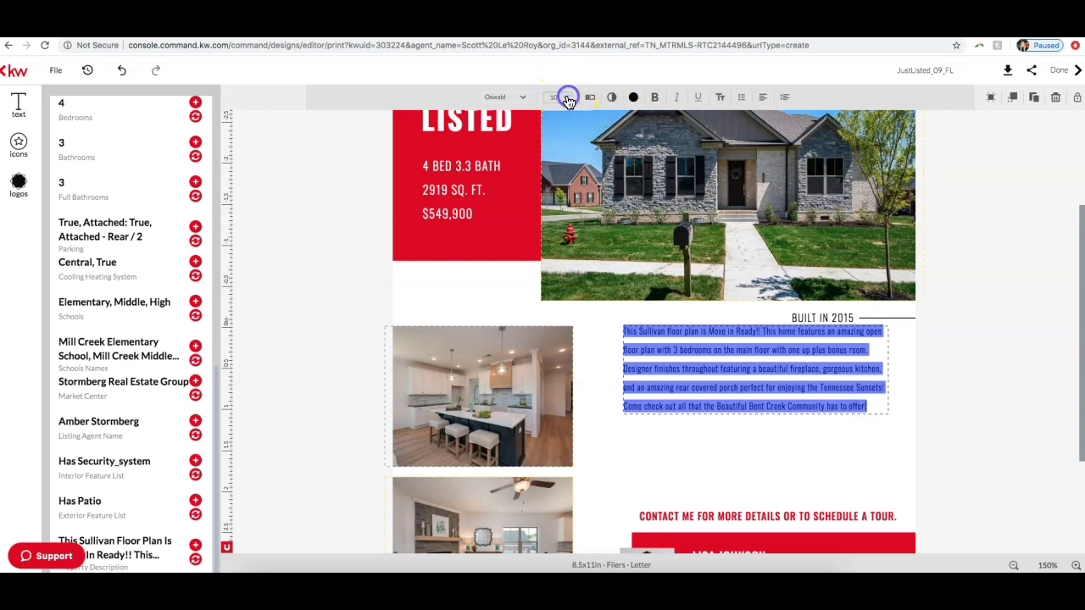
click(563, 165)
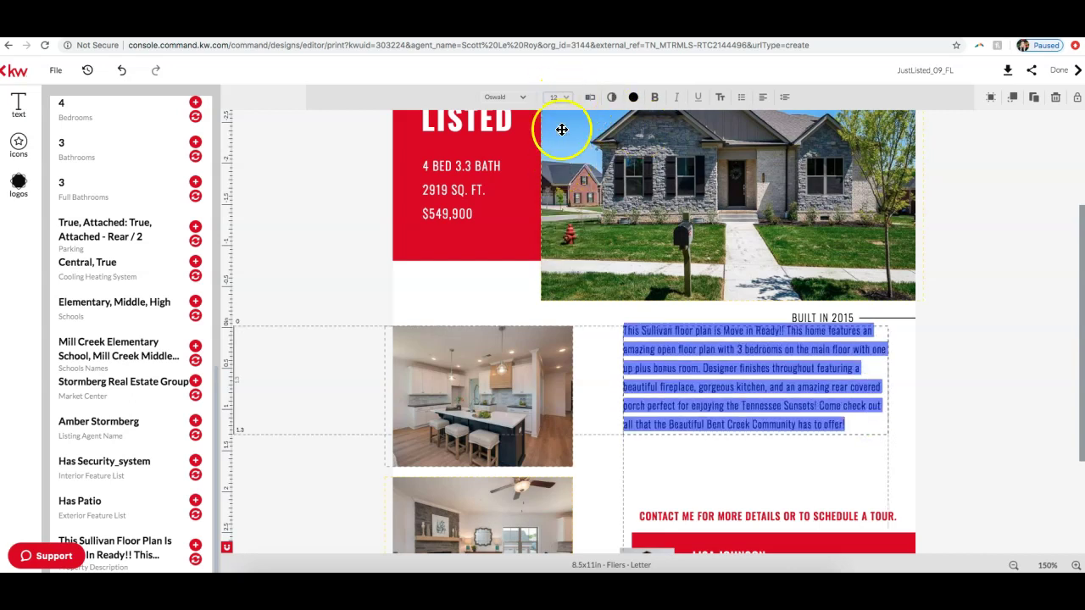
click(561, 97)
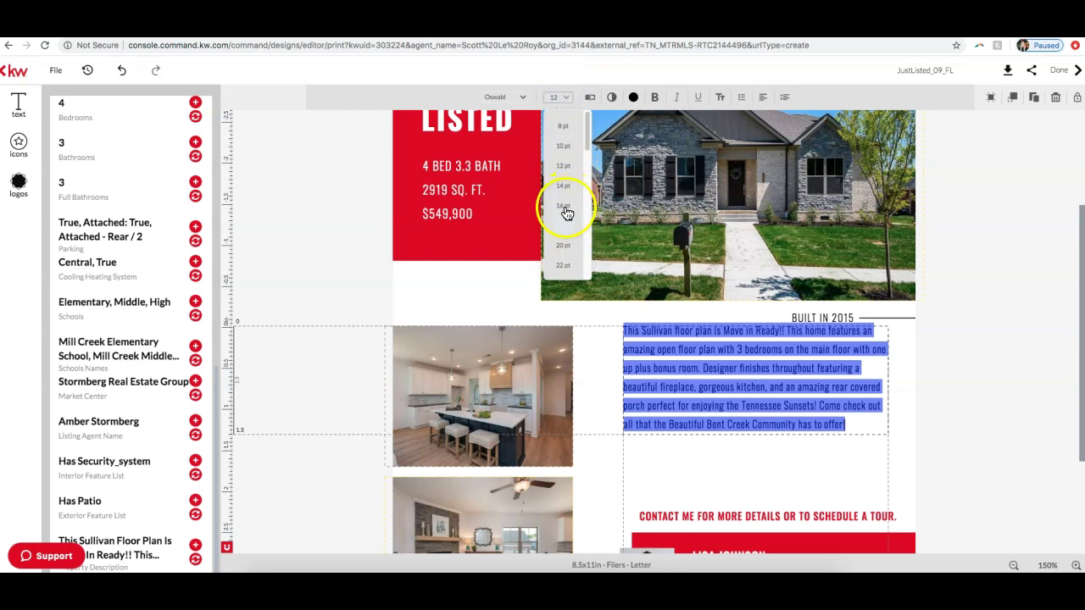
click(559, 97)
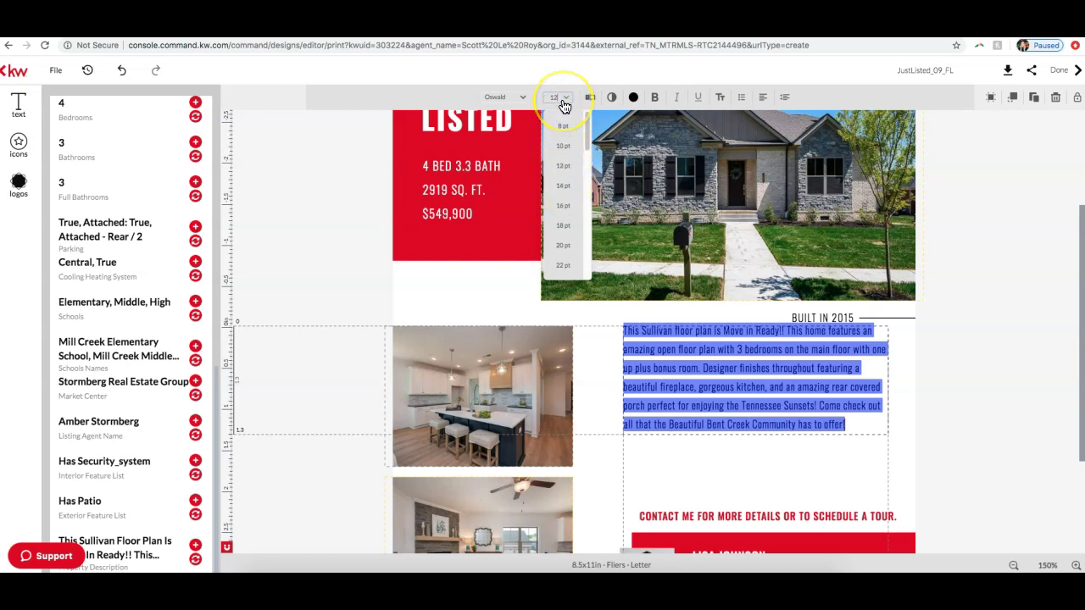
Step: Undo twice to try restoring the accidentally erased Sullivan description
key(Return)
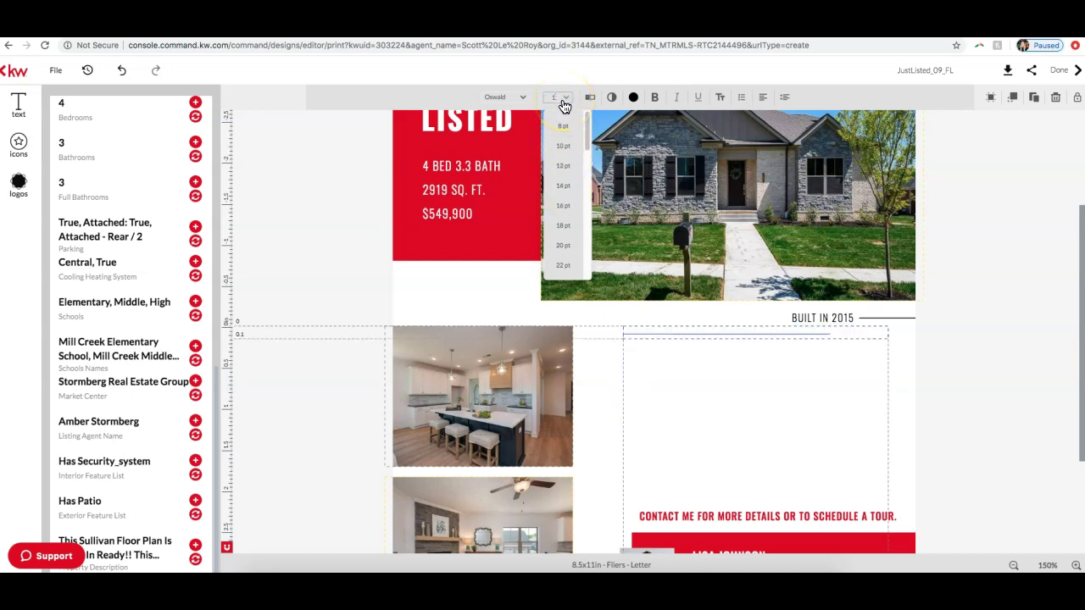
key(BackSpace)
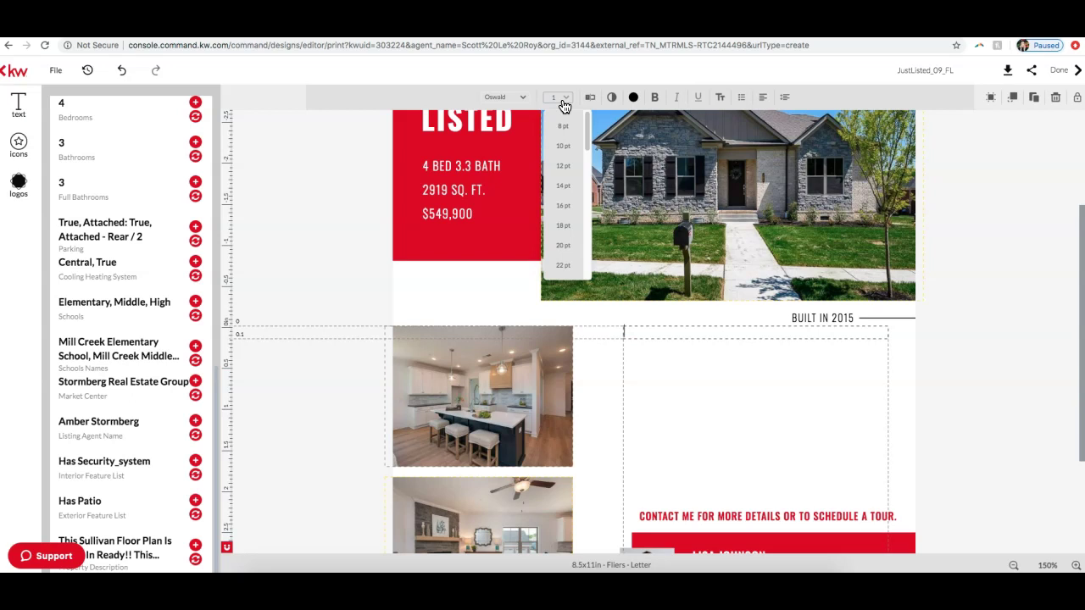
click(559, 96)
click(648, 338)
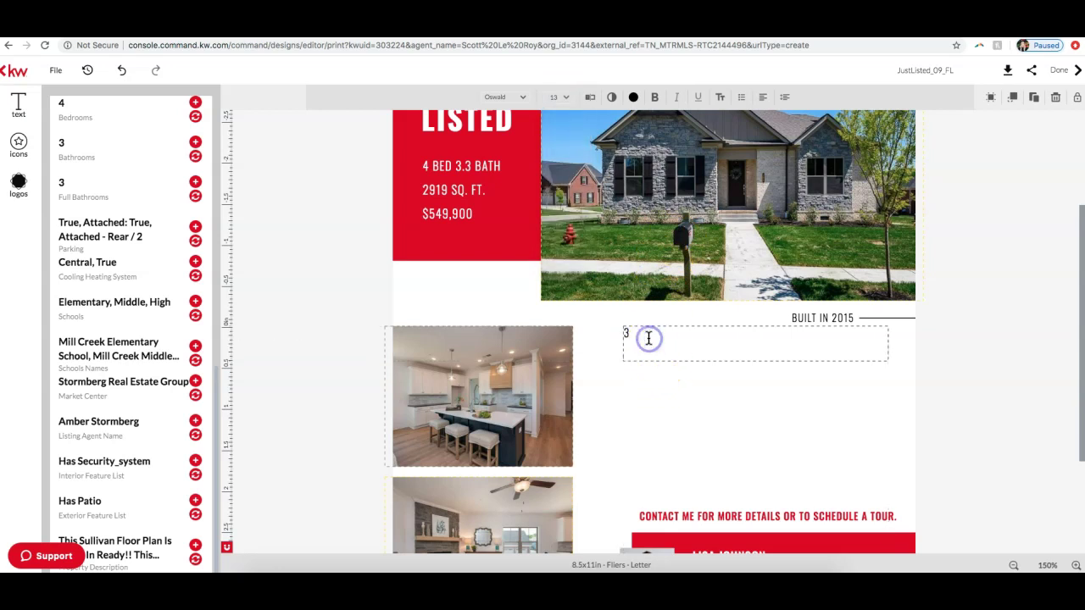
click(123, 73)
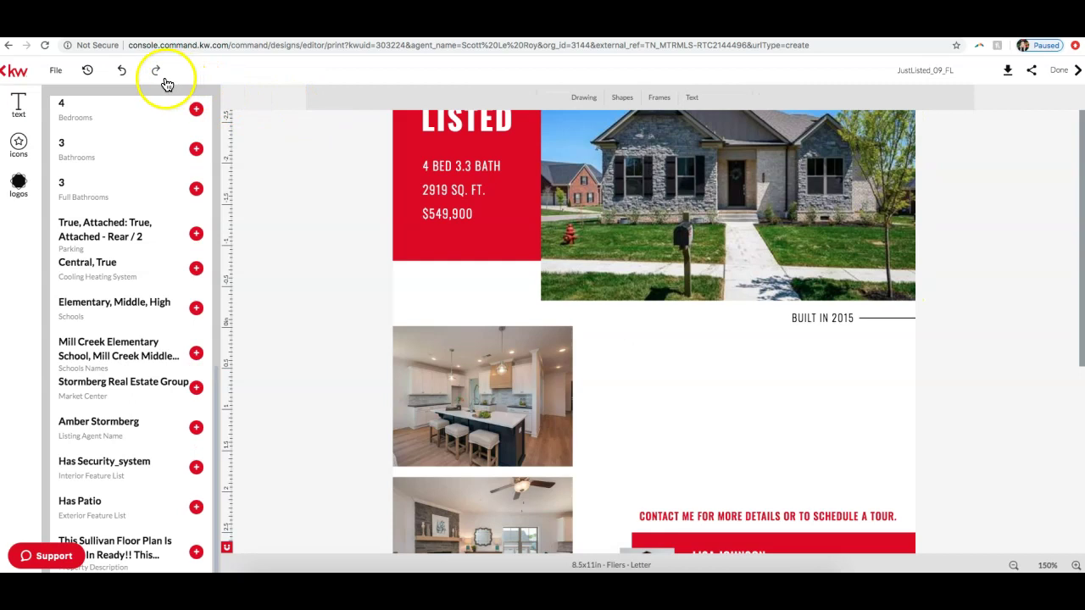
click(123, 73)
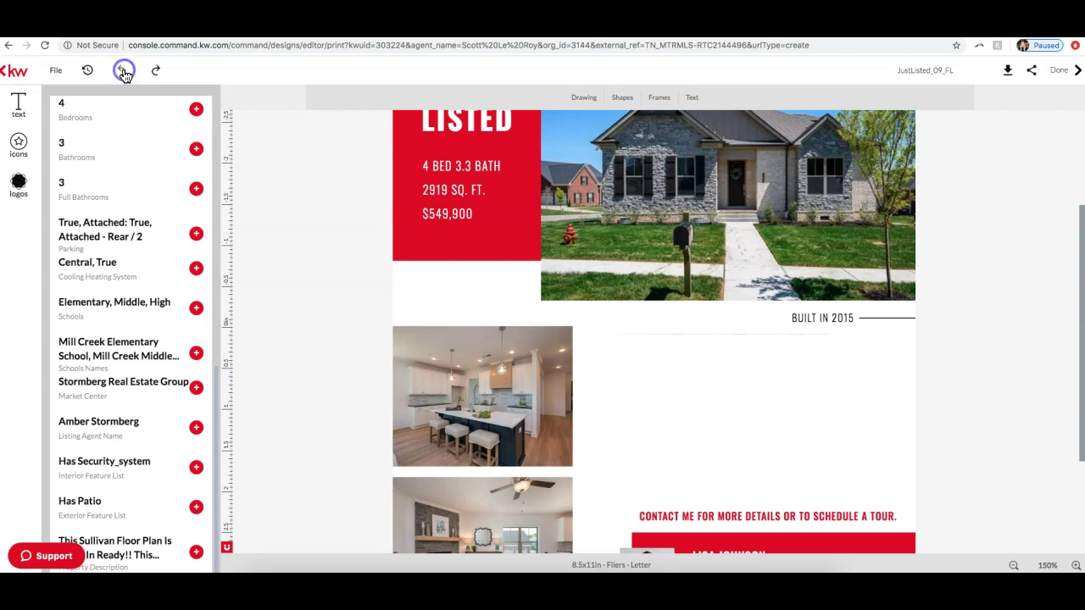
Step: Set the whole Sullivan description paragraph to 14 pt
click(678, 351)
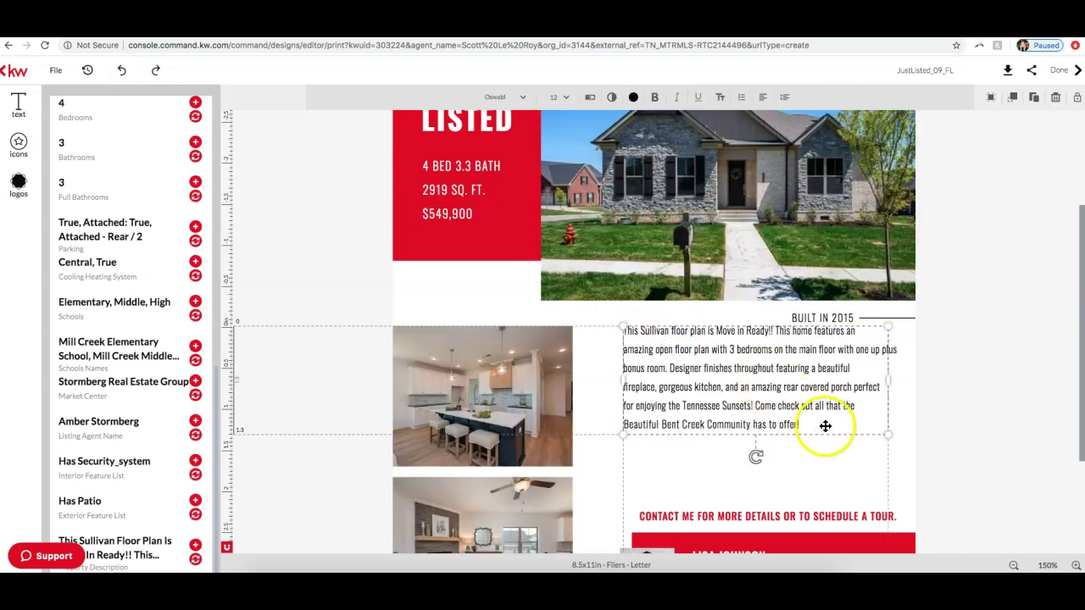
click(787, 415)
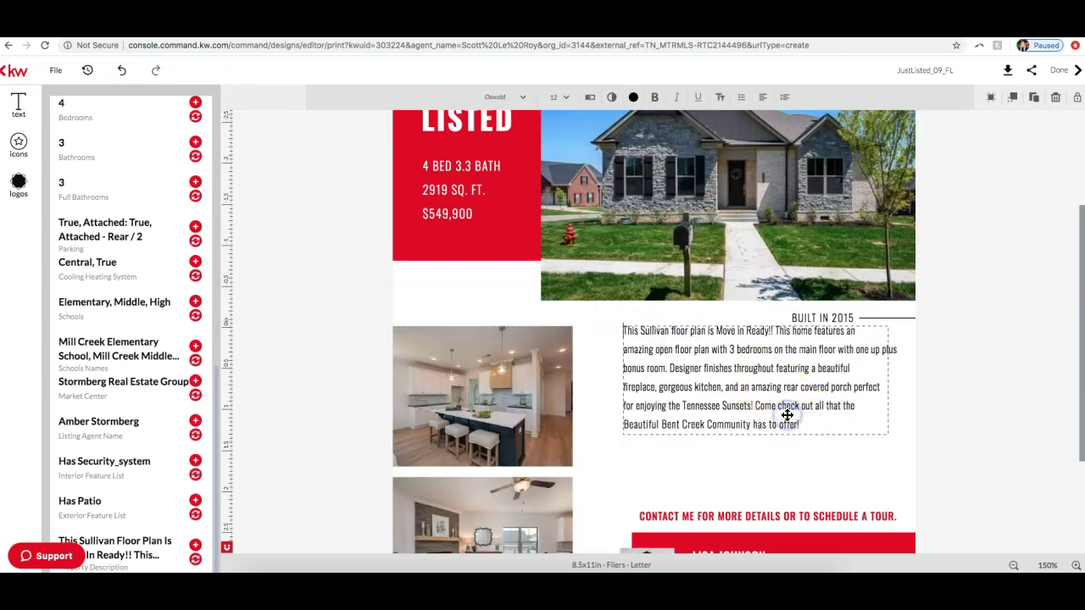
triple_click(802, 421)
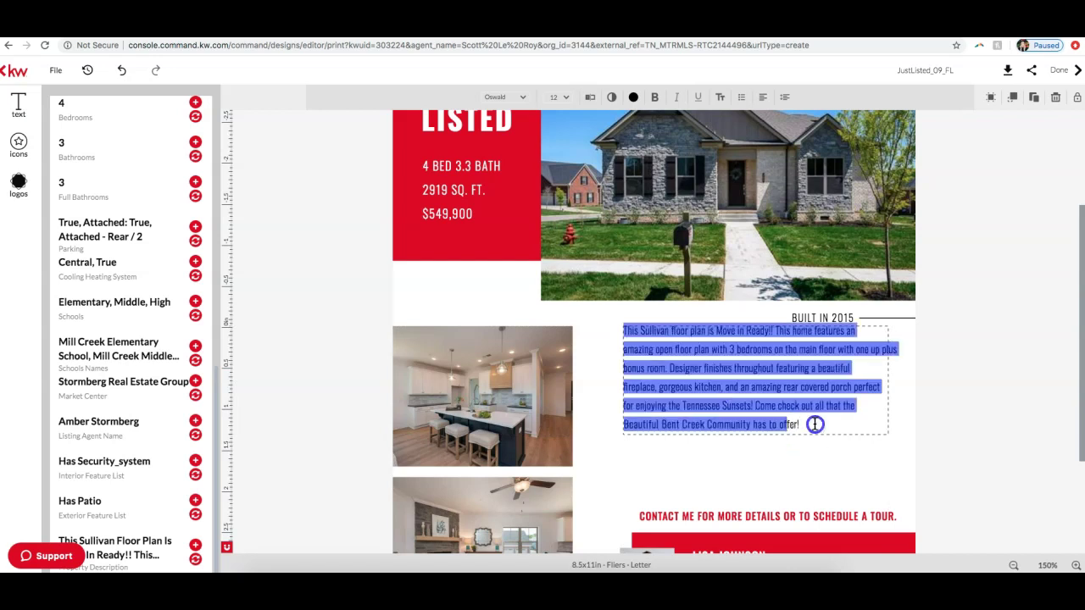
drag(813, 425, 612, 325)
click(565, 97)
click(564, 189)
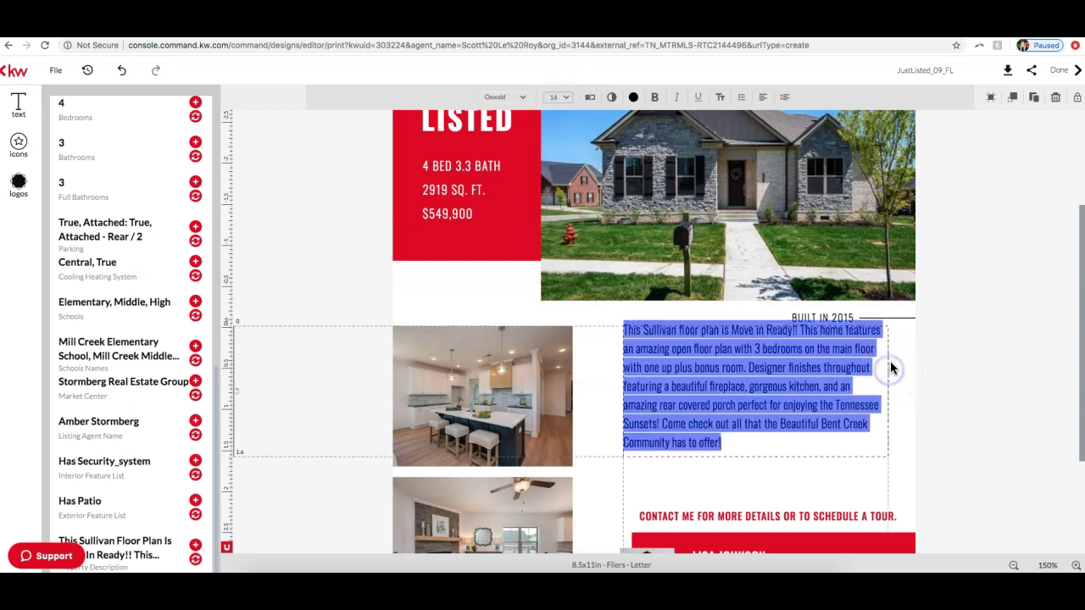
Step: Move the description box slightly lower and scroll down to the red contact banner
click(889, 368)
mouse_move(890, 364)
mouse_down()
mouse_move(896, 382)
mouse_move(873, 380)
mouse_move(883, 383)
mouse_up()
click(974, 375)
click(971, 382)
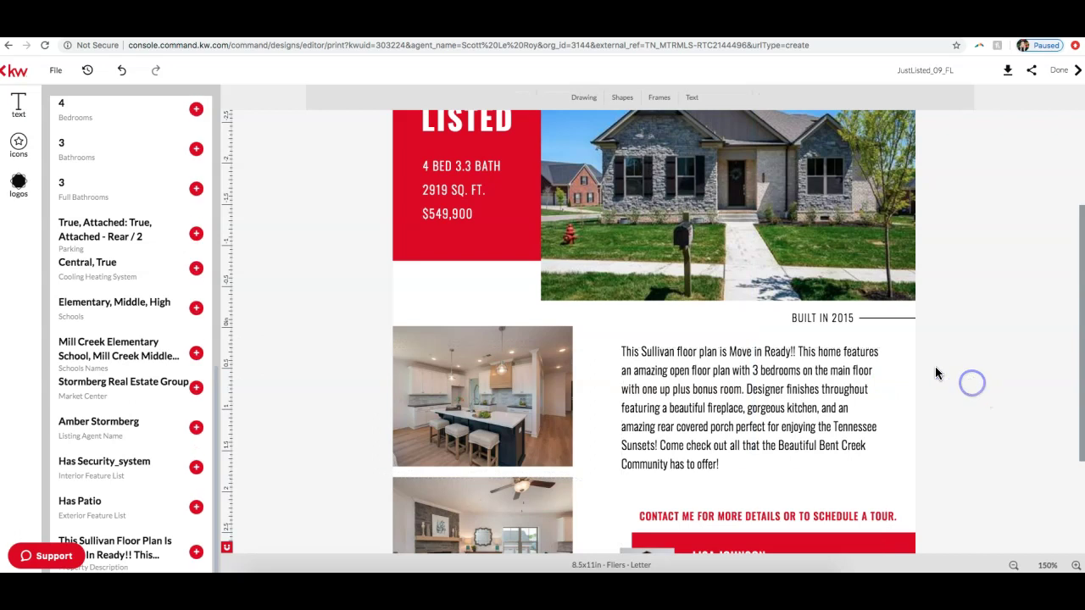
scroll(847, 366, down, 3)
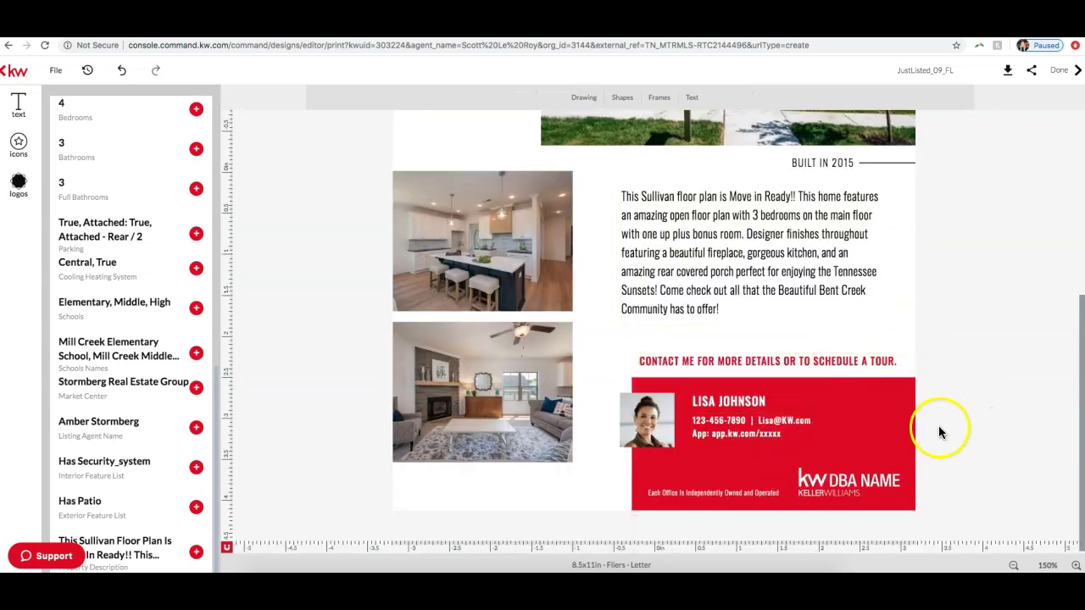
Step: Select the KW DBA NAME logo and browse the Company KW folder in Logos
click(837, 482)
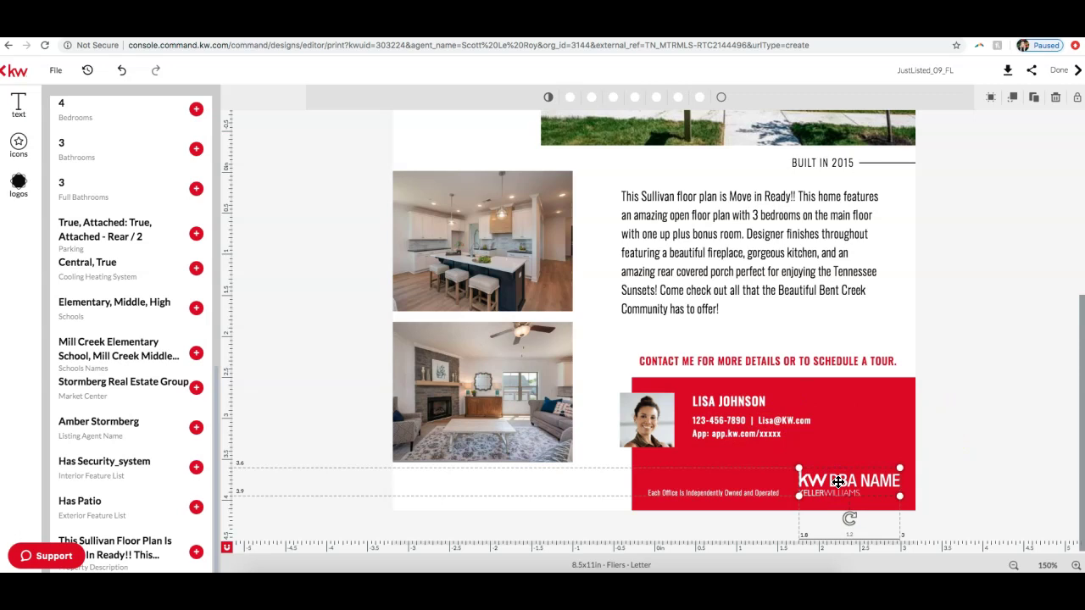
click(17, 184)
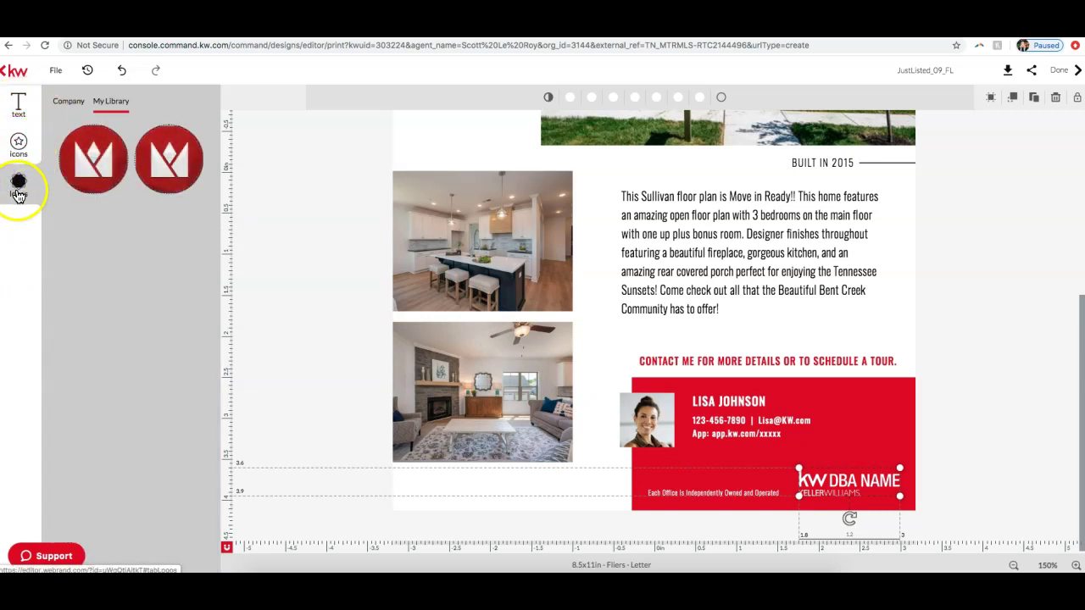
click(68, 108)
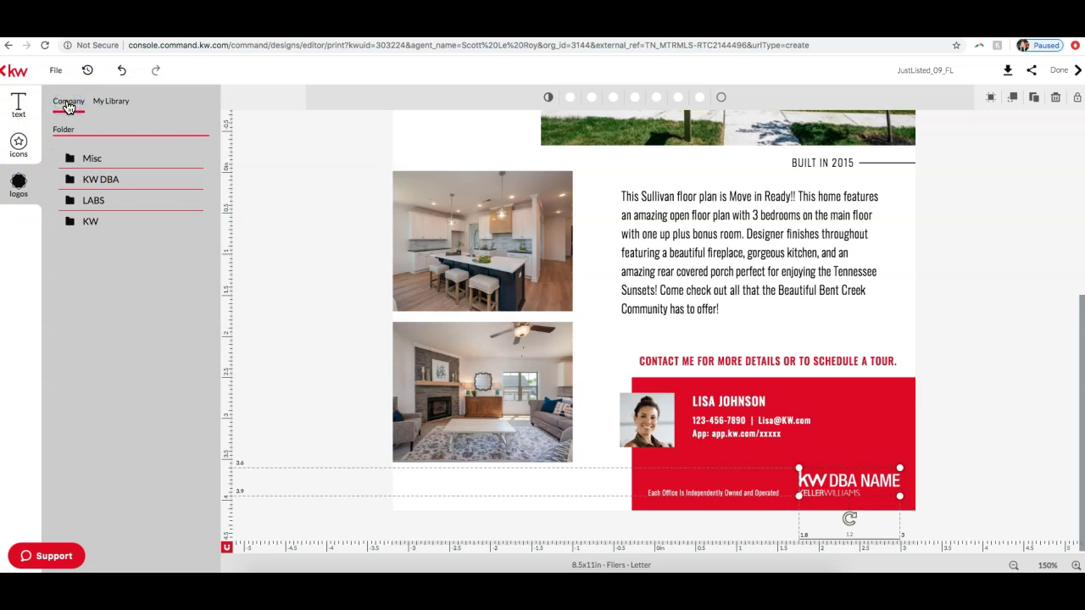
click(87, 221)
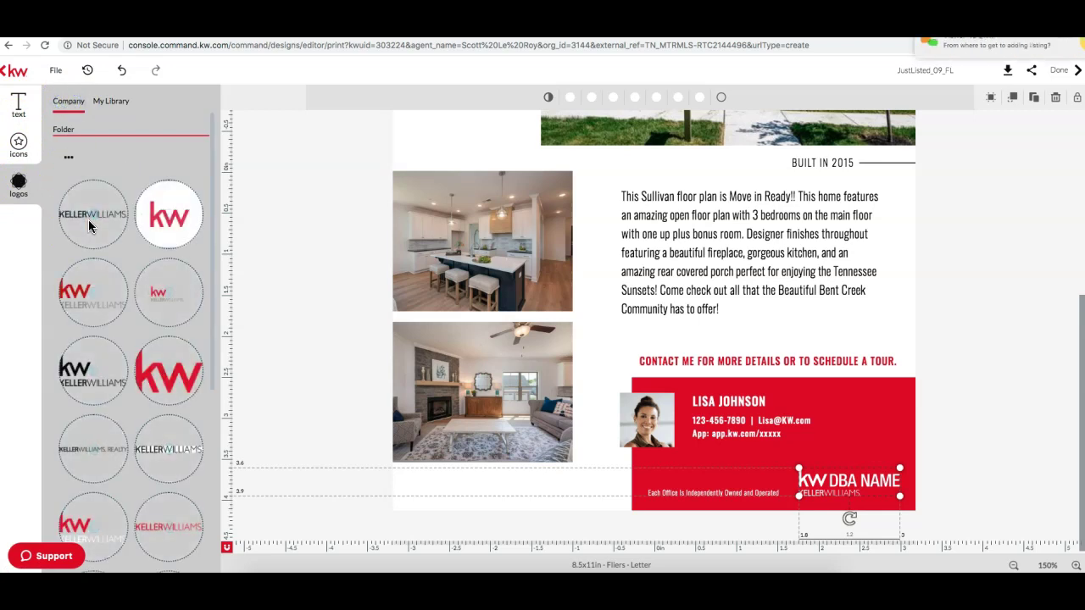
scroll(98, 241, down, 2)
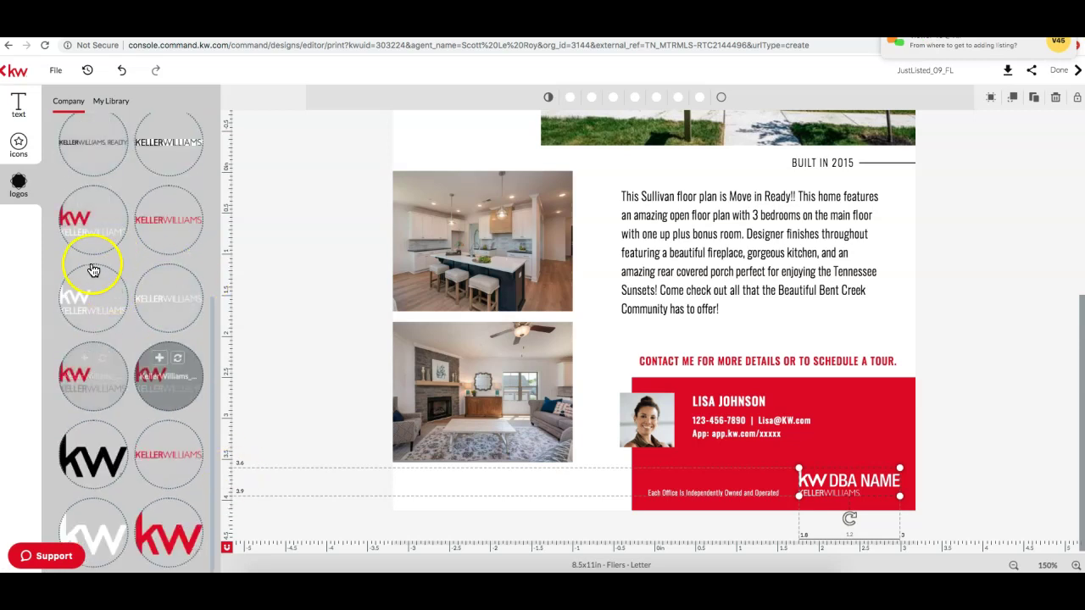
Step: Add a white Keller Williams wordmark to the red banner and delete the KW DBA NAME logo
click(171, 314)
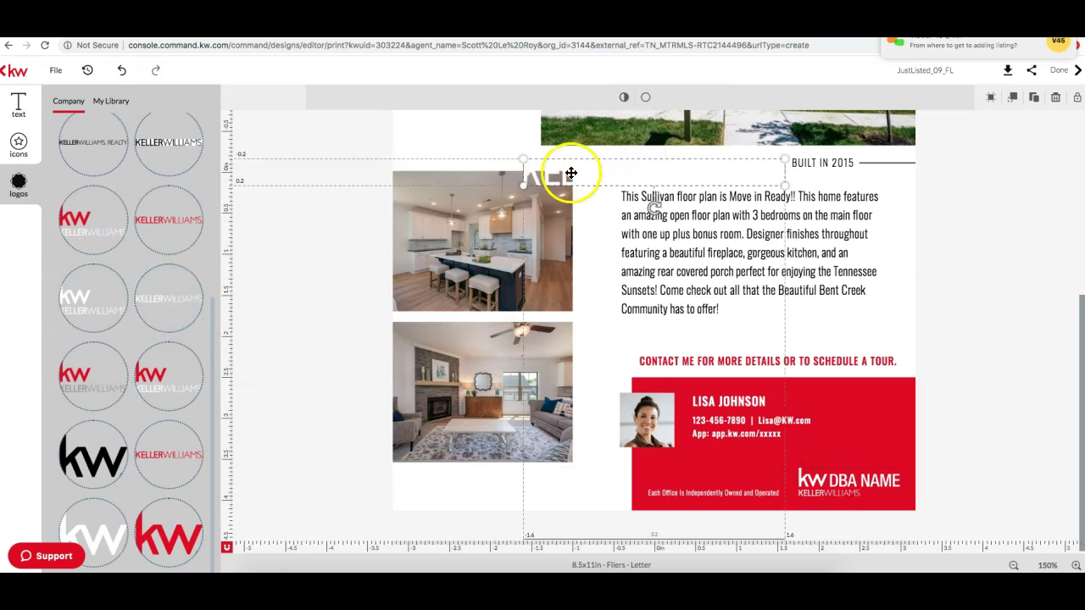
drag(571, 173, 706, 442)
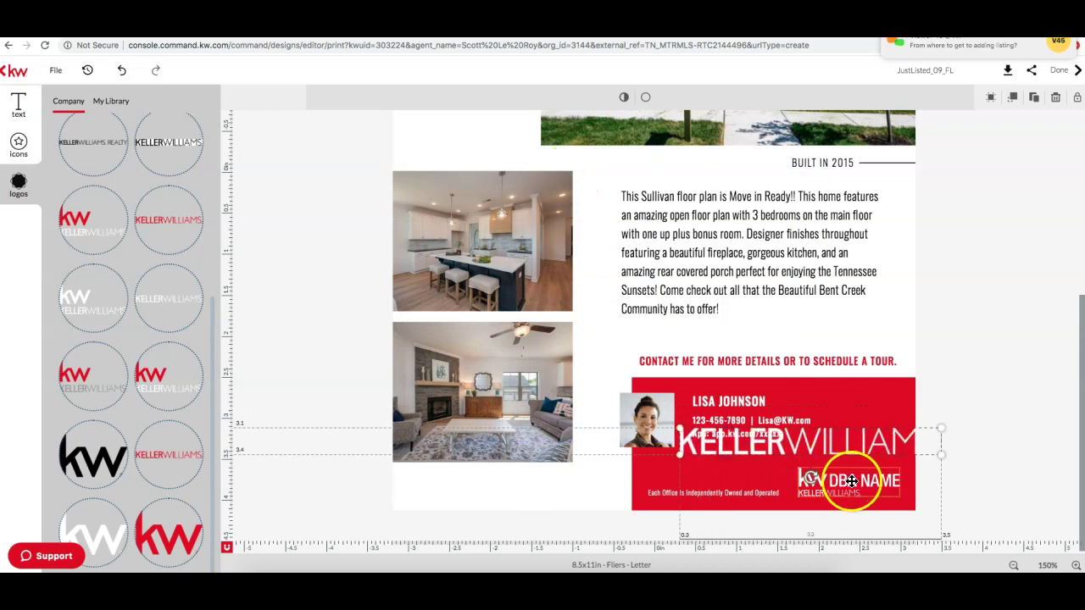
click(861, 482)
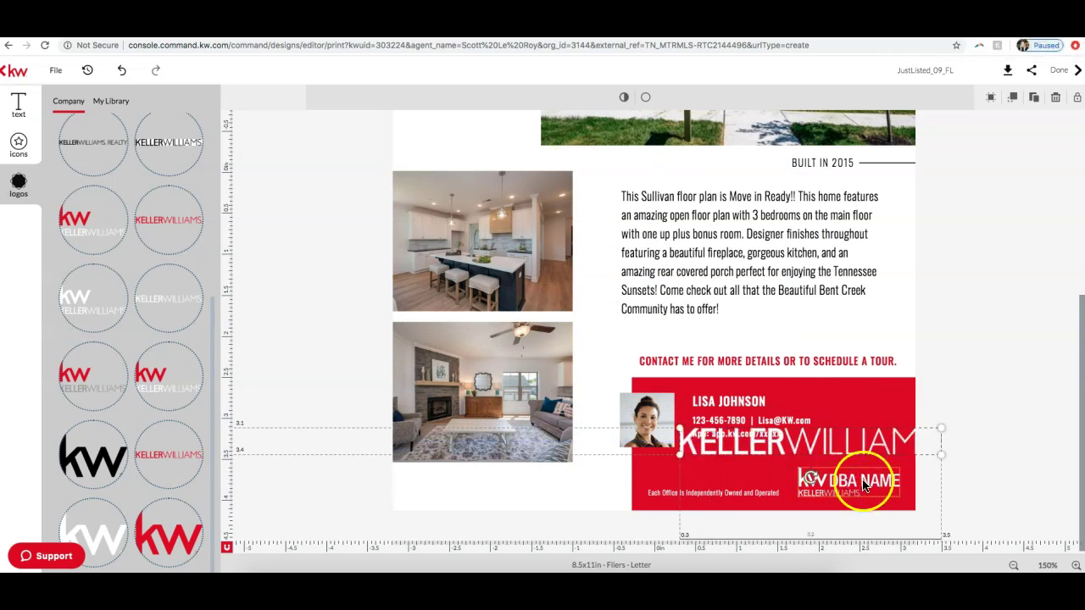
click(861, 483)
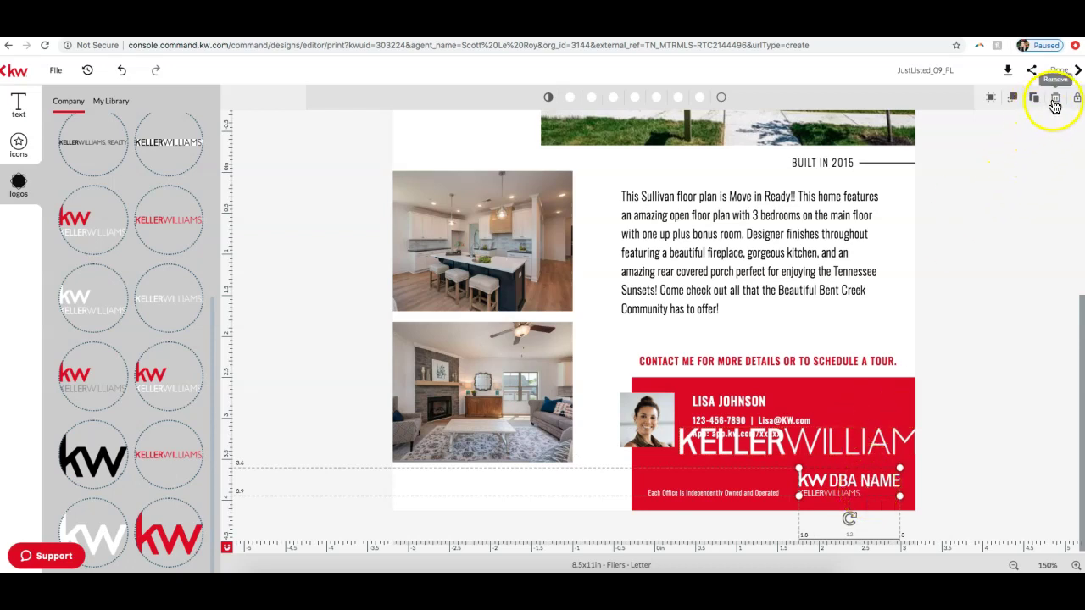
click(1055, 96)
Step: Position the Keller Williams wordmark at the banner's bottom right
mouse_move(874, 440)
mouse_down()
mouse_move(685, 461)
mouse_move(739, 440)
mouse_move(827, 432)
mouse_move(826, 494)
mouse_move(872, 493)
mouse_up()
click(872, 495)
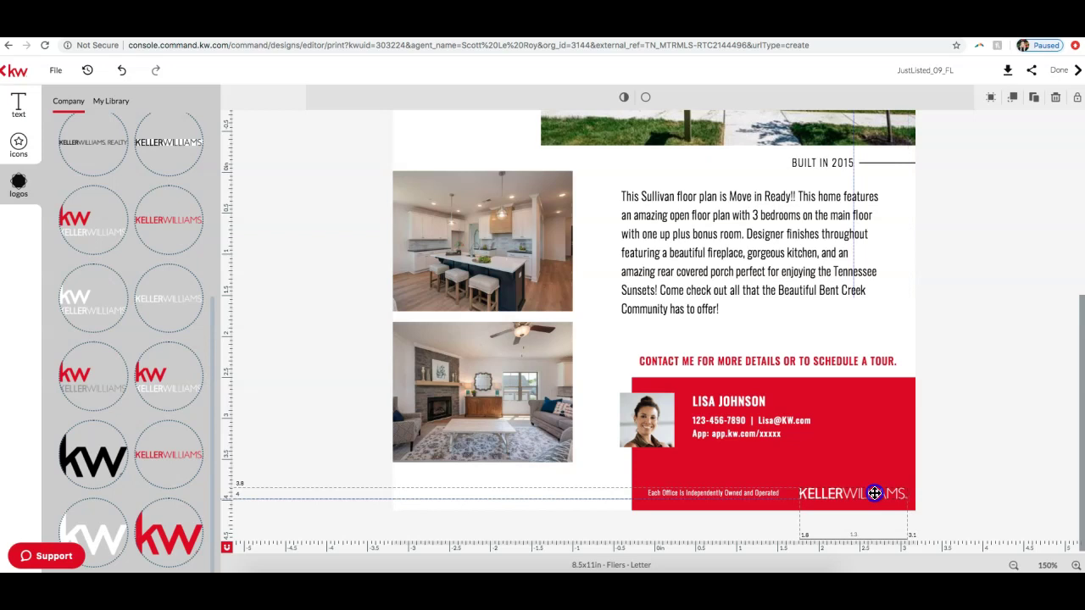
click(966, 468)
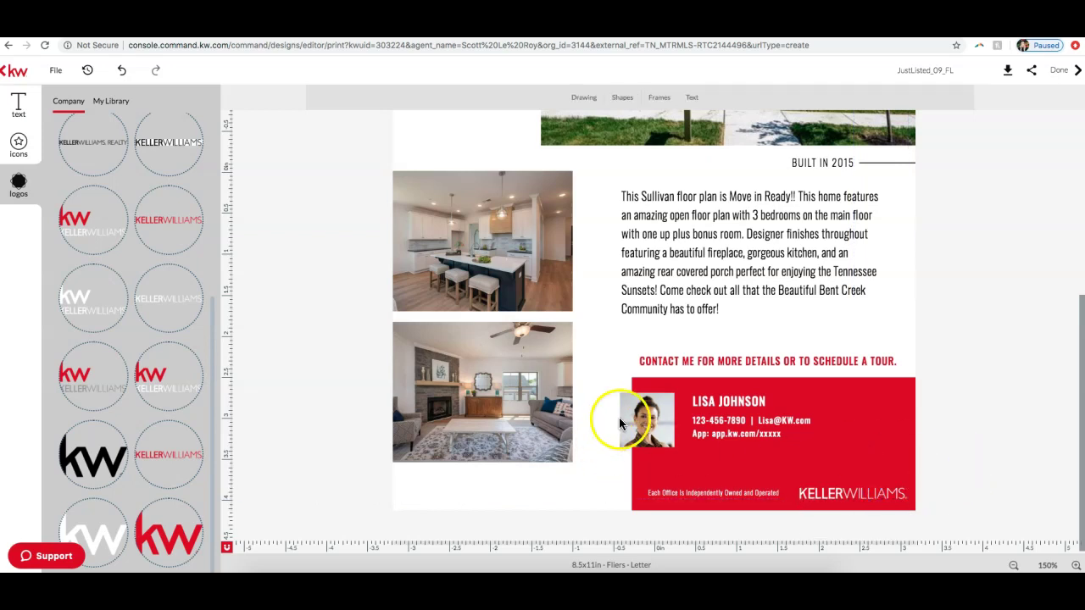
Step: Replace the stock headshot with the agent's photo from My Library
click(650, 417)
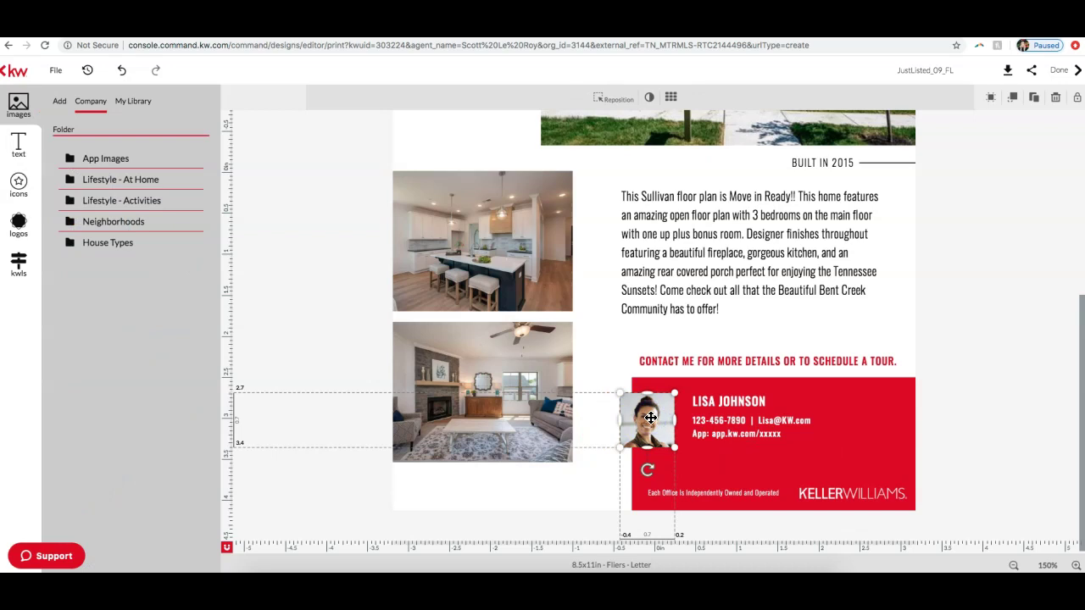
click(132, 102)
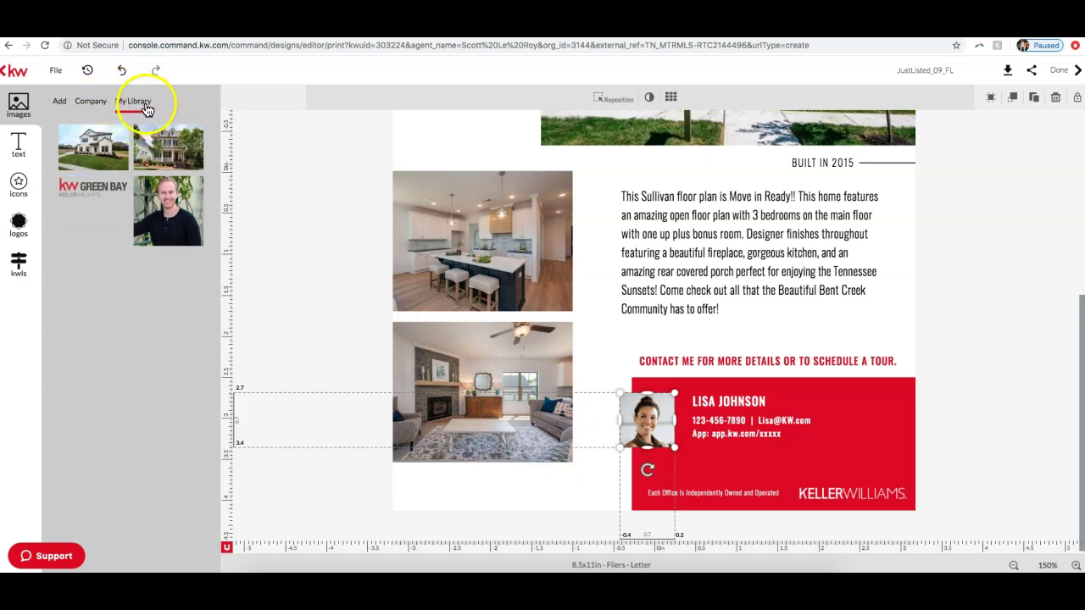
click(59, 100)
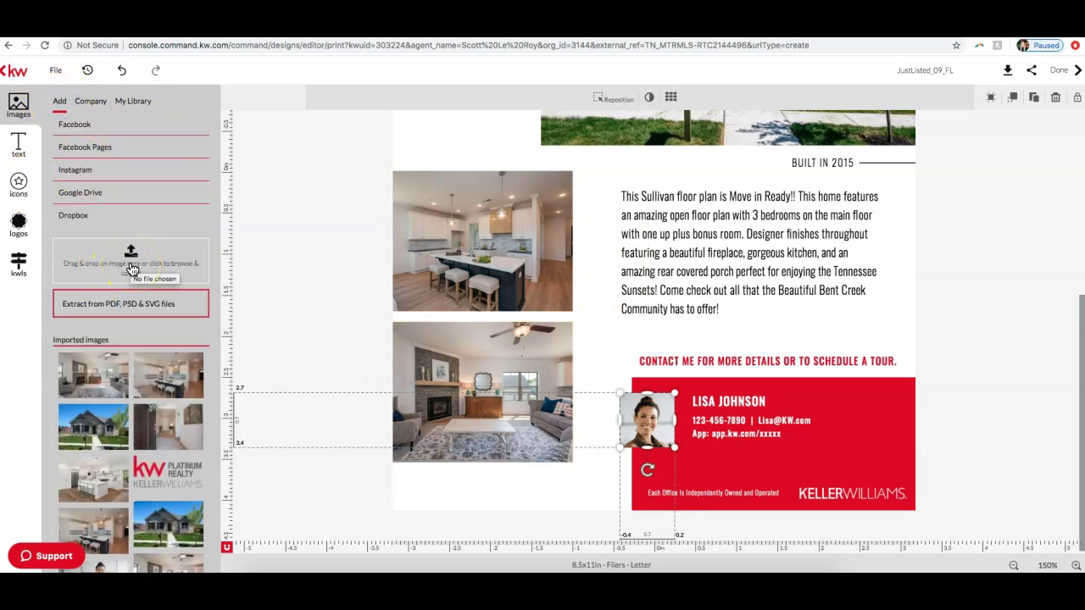
scroll(178, 377, down, 1)
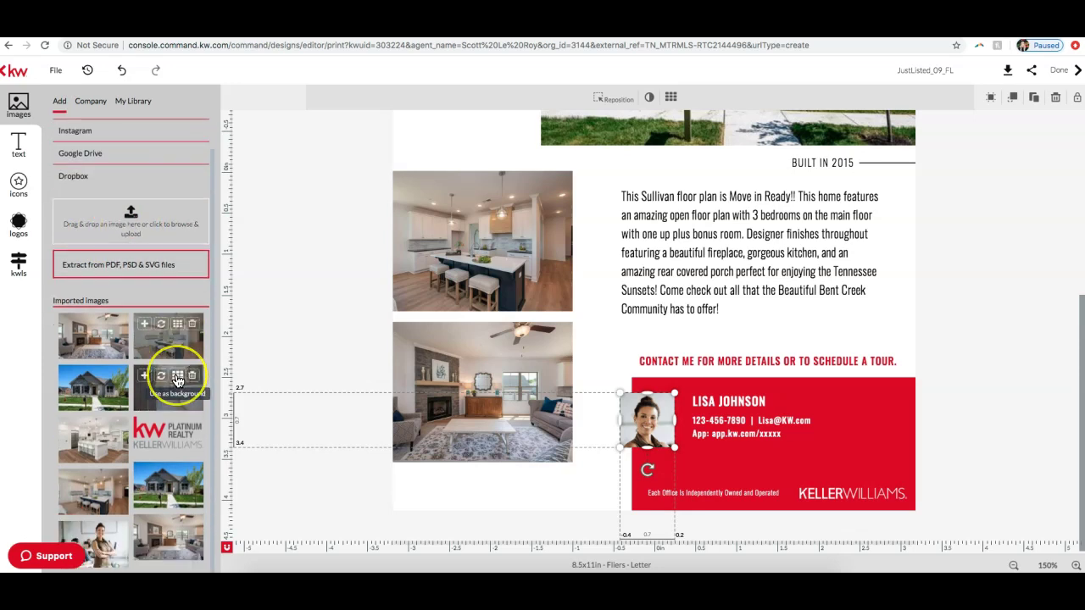
scroll(136, 254, up, 1)
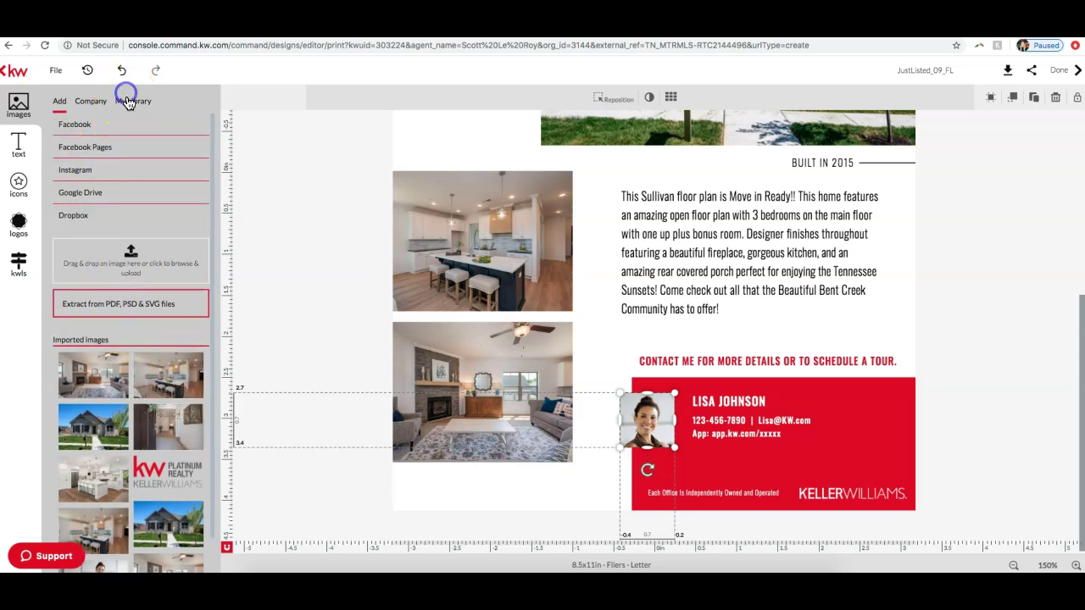
click(127, 100)
mouse_move(157, 210)
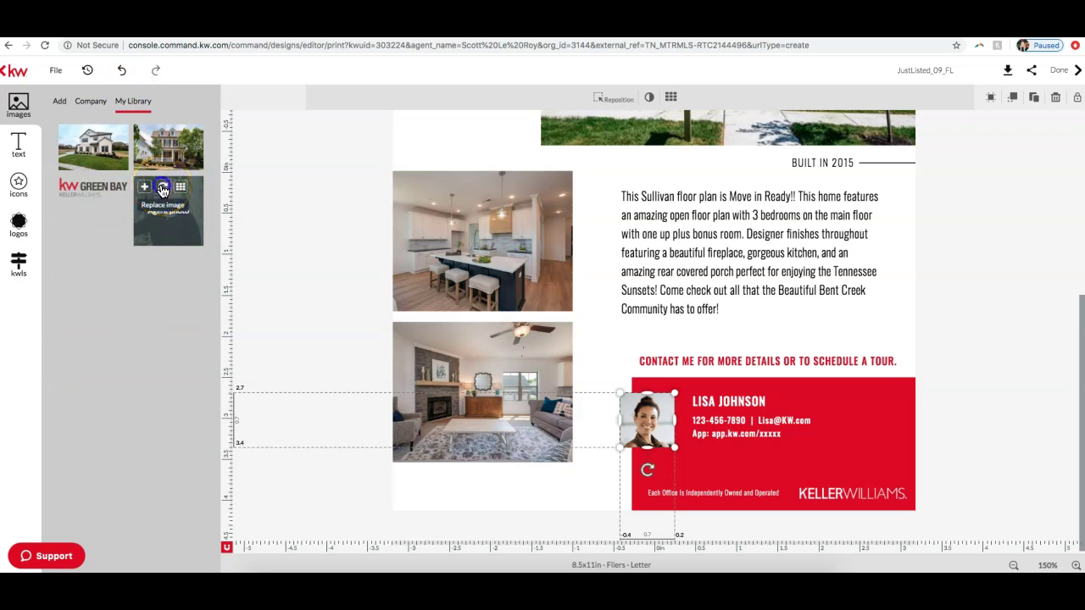
click(162, 188)
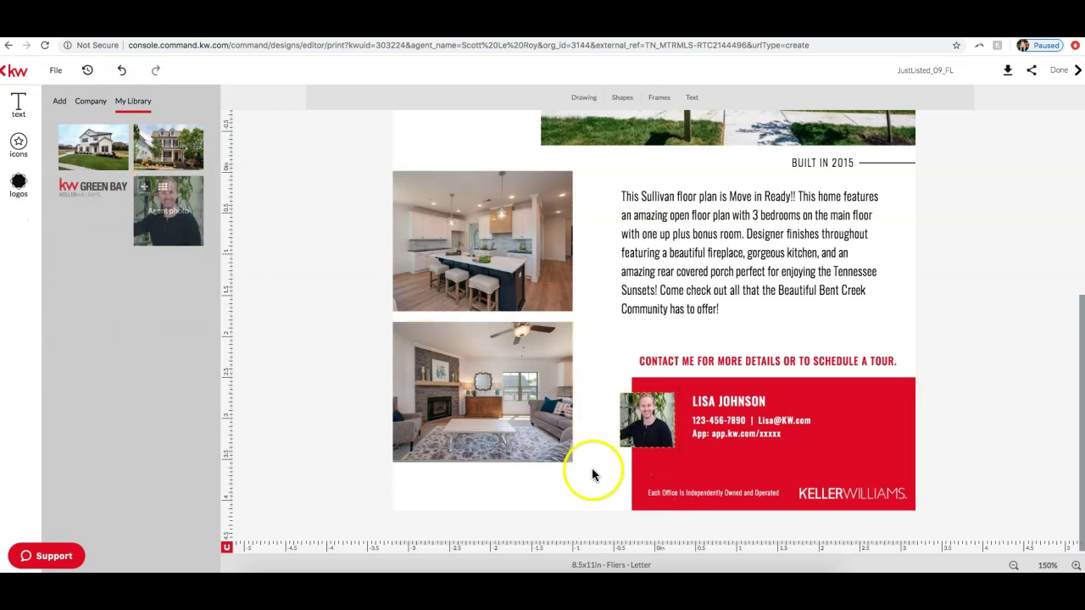
Step: Enlarge the new agent photo slightly on the contact card
click(665, 440)
drag(676, 450, 652, 439)
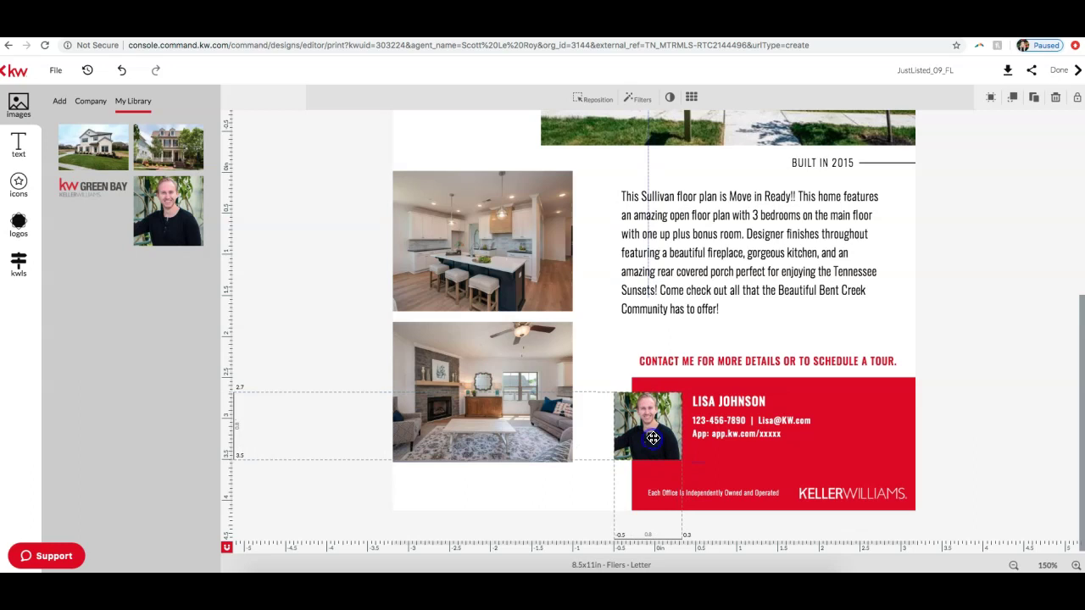
click(730, 401)
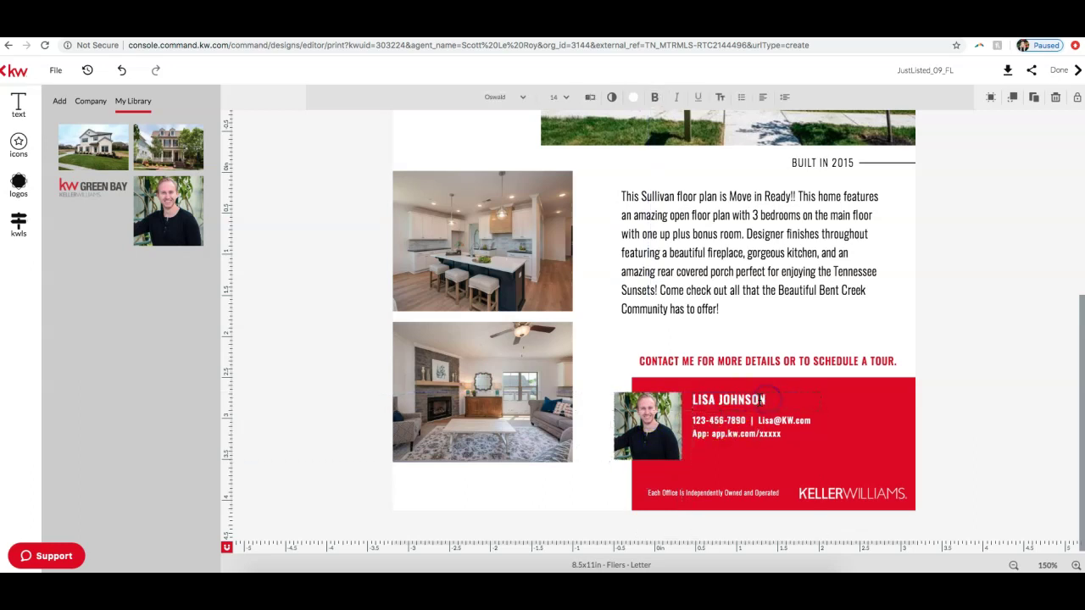
Step: Replace the placeholder agent name with the agent's full name
drag(760, 399, 704, 401)
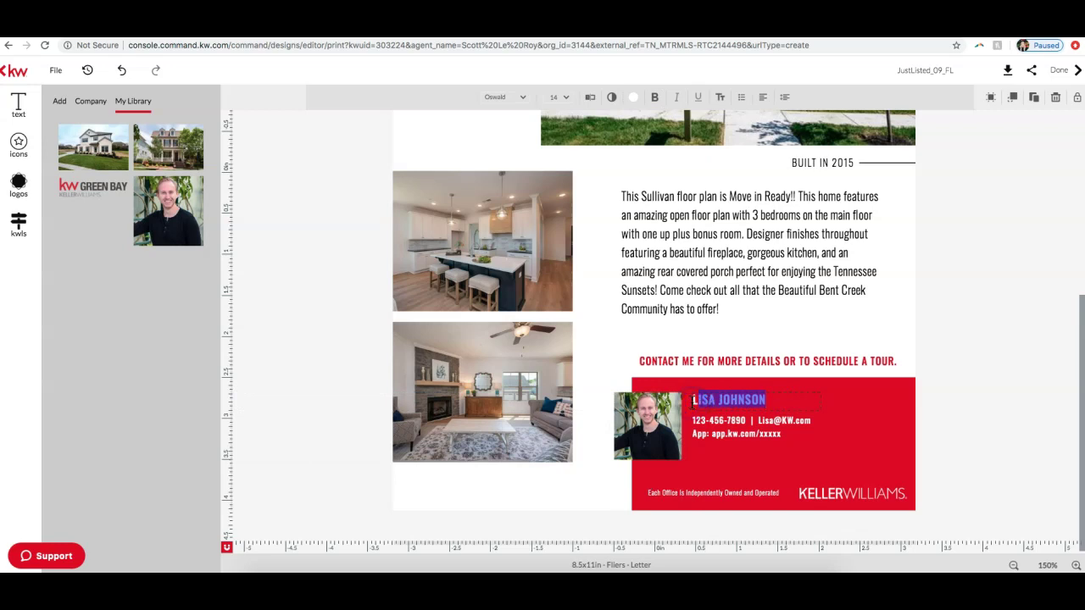
key(BackSpace)
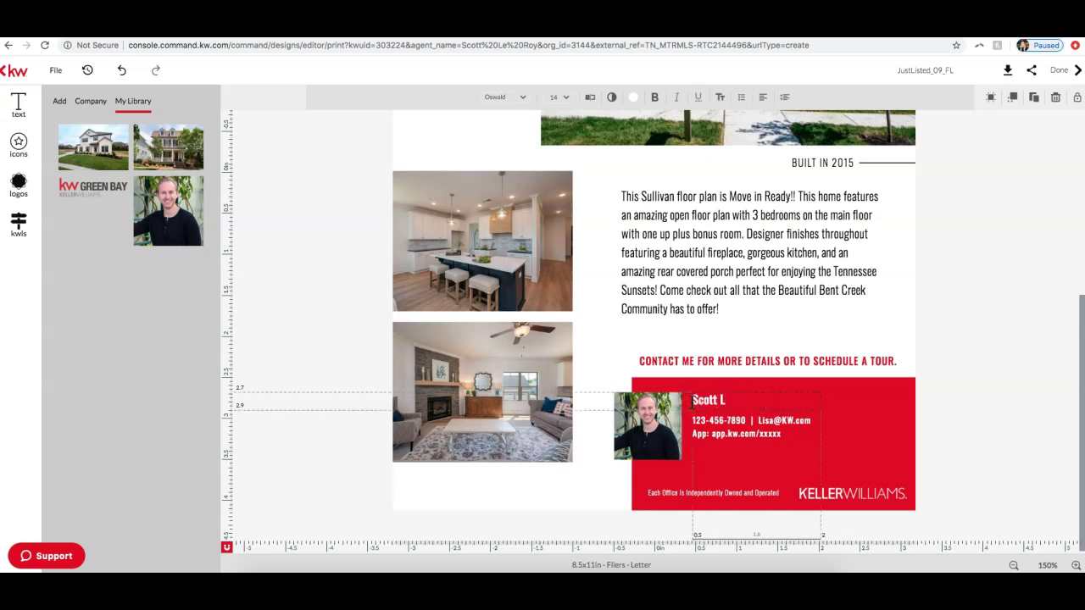
text(Scott Le Roy)
key(Escape)
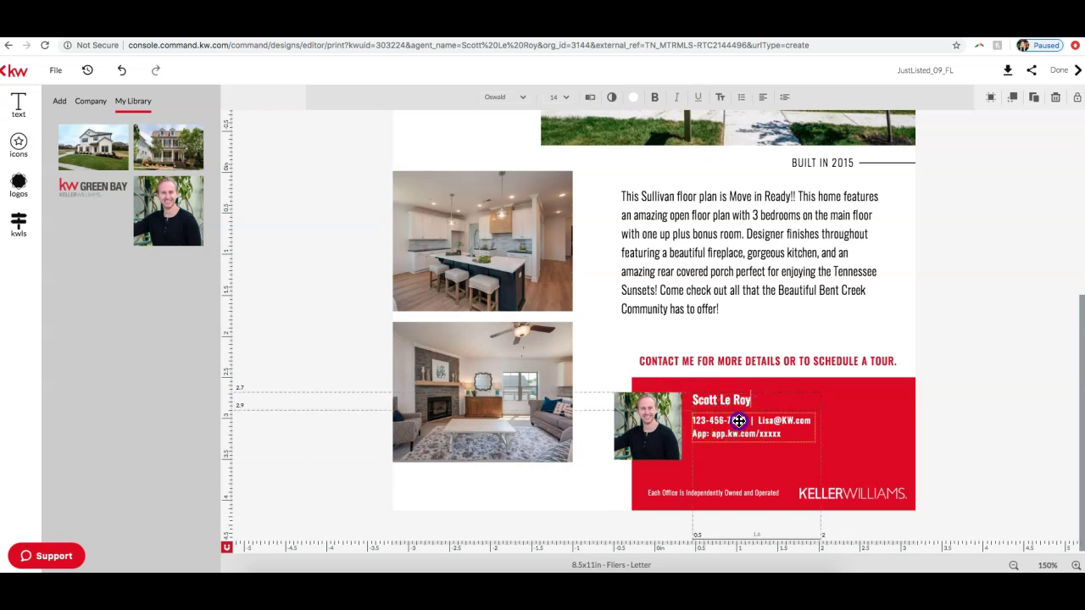
Step: Replace the placeholder phone and e-mail line with the agent's e-mail address
click(742, 420)
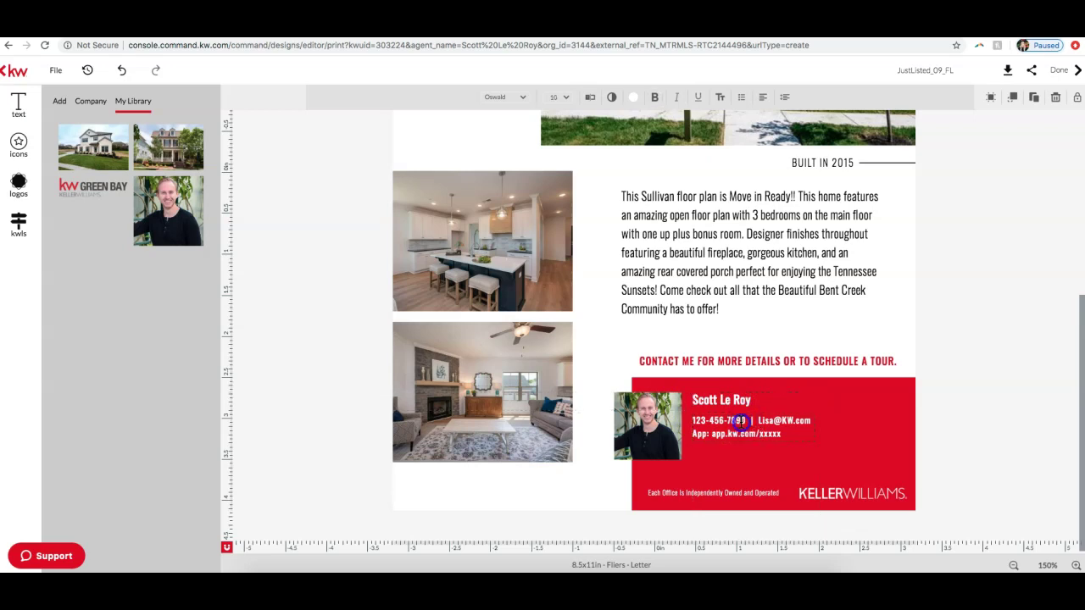
key(BackSpace)
key(BackSpace)
key(BackSpace)
key(BackSpace)
key(BackSpace)
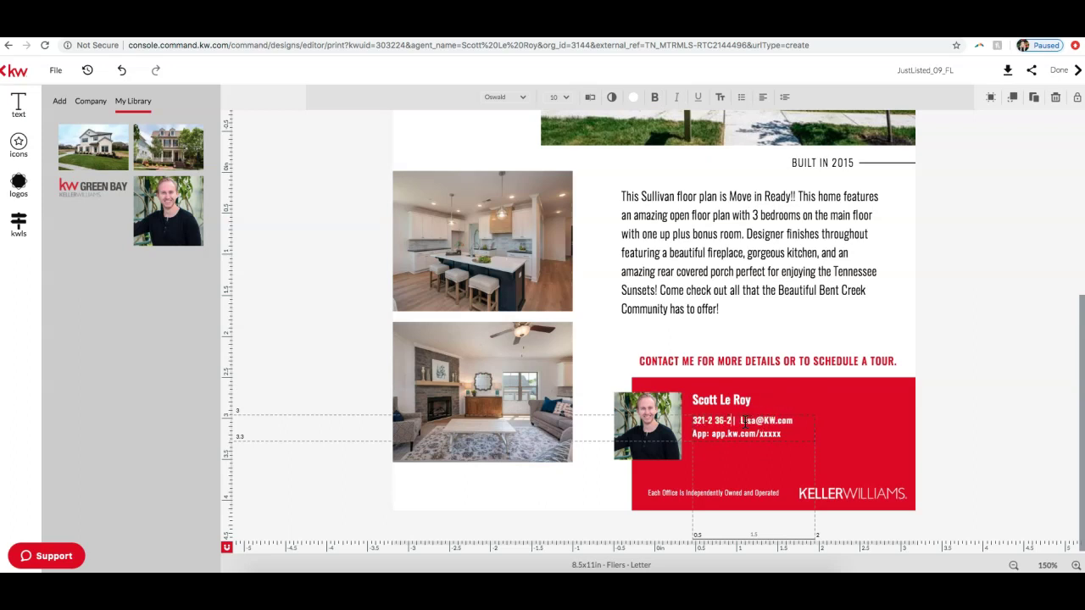
click(800, 420)
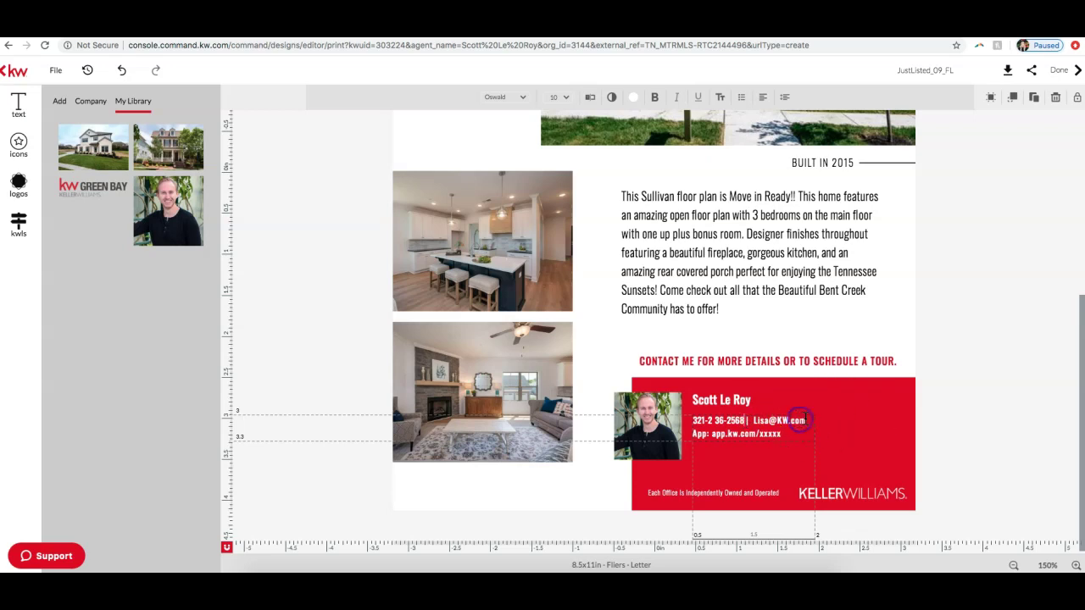
click(807, 421)
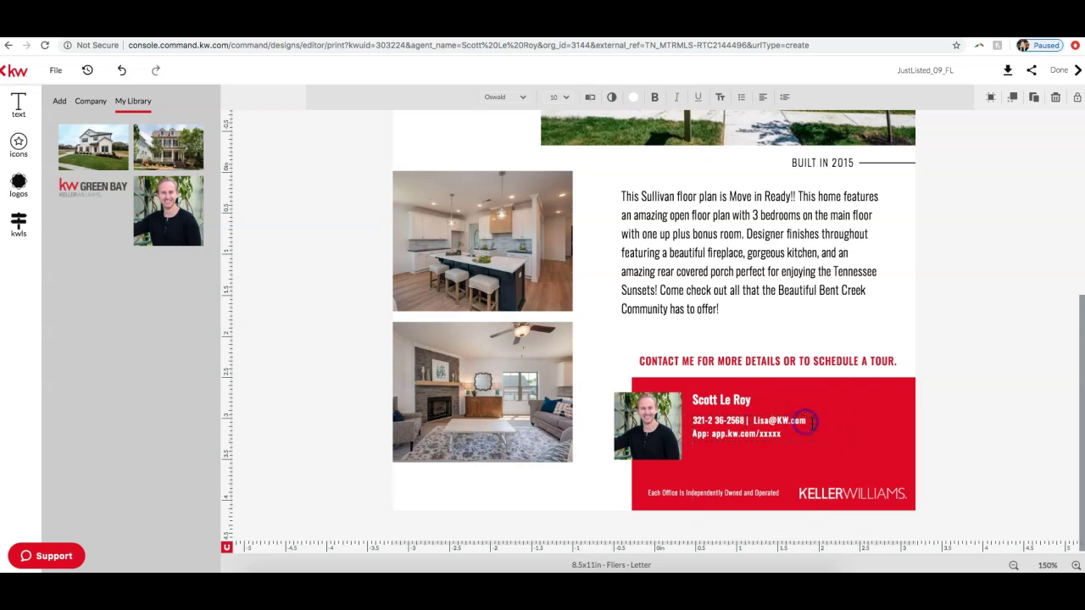
key(BackSpace)
key(BackSpace)
key(BackSpace)
key(BackSpace)
key(BackSpace)
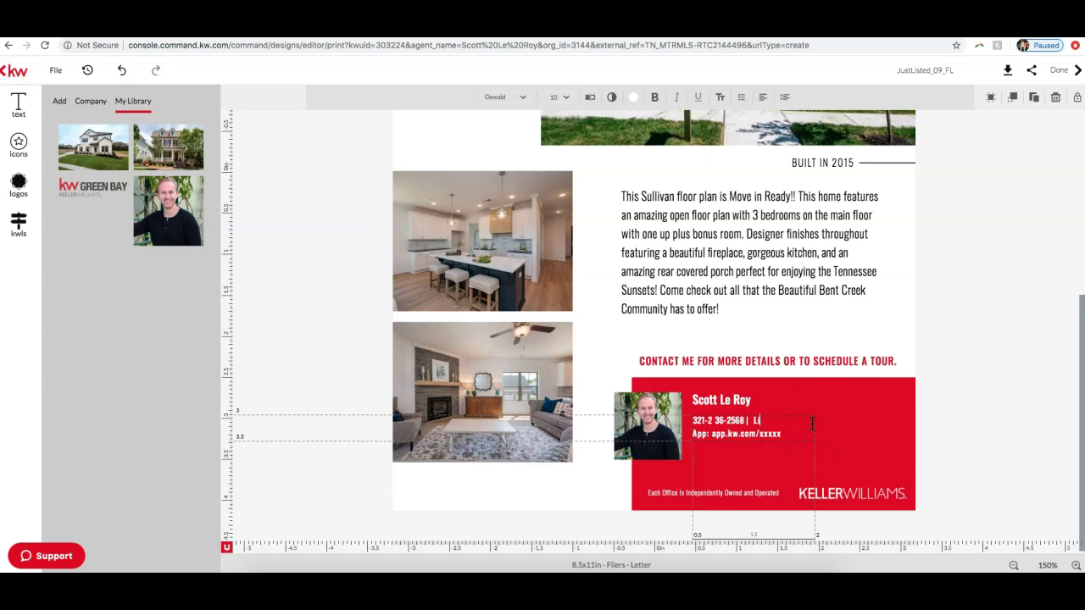
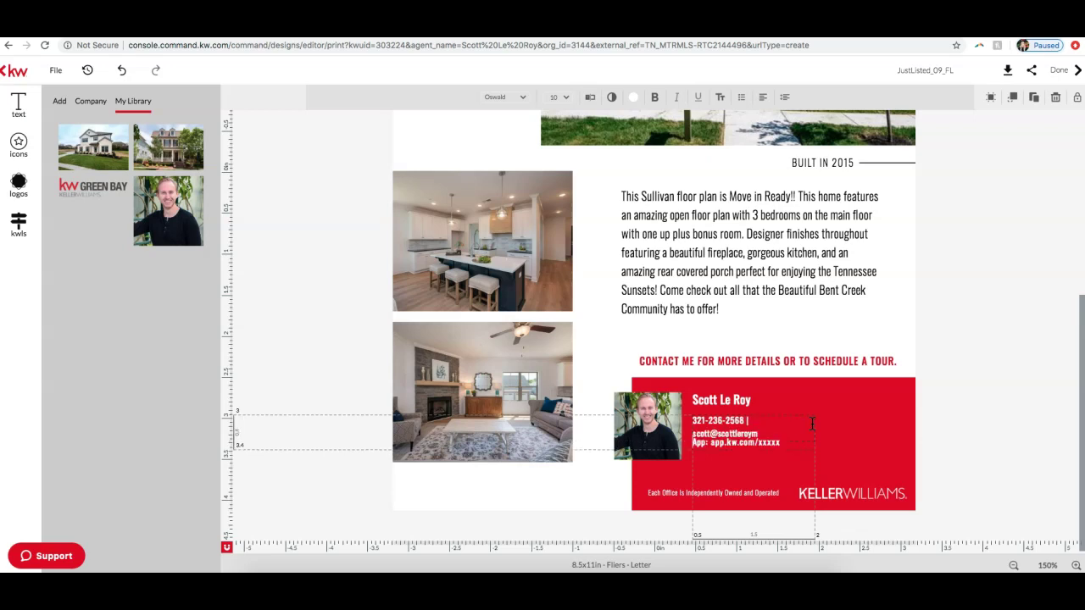
click(815, 430)
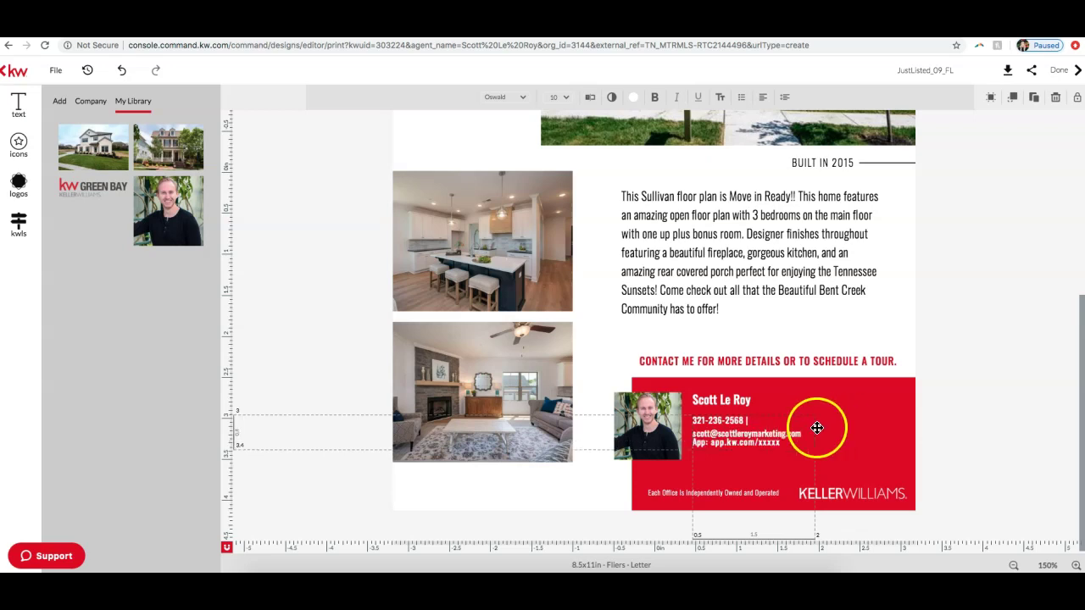
Step: Widen the contact details box so phone and e-mail fit on one line
click(980, 432)
click(901, 435)
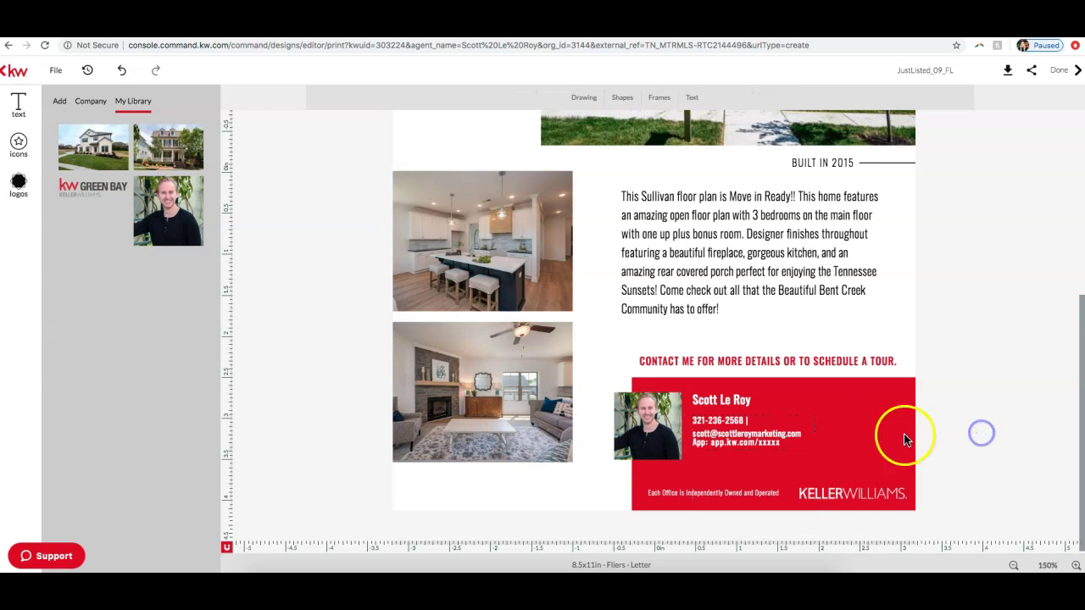
click(816, 432)
drag(816, 433, 870, 433)
click(980, 429)
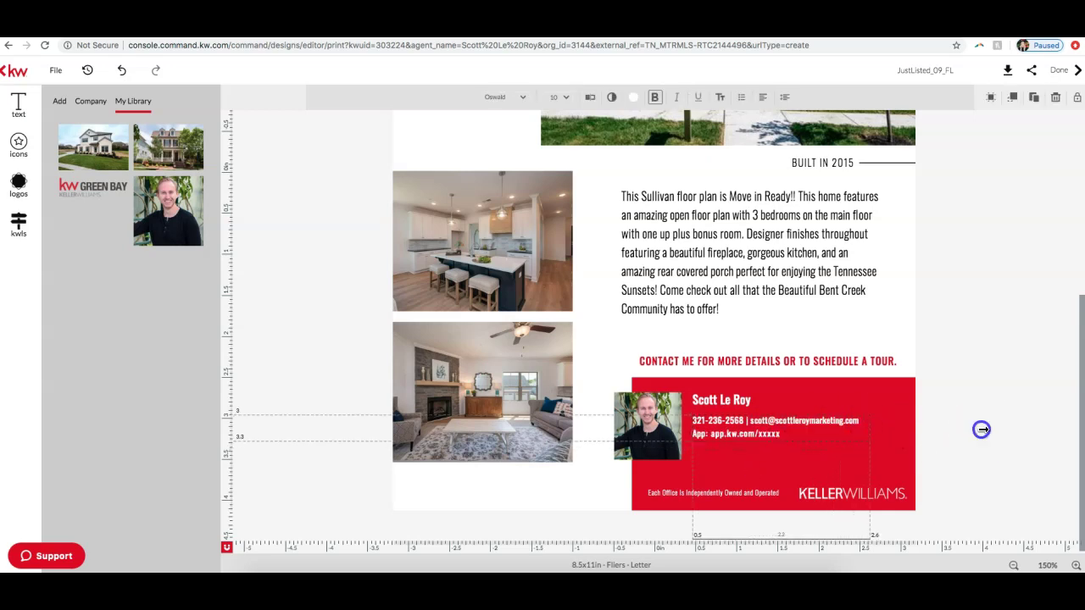
click(768, 437)
Step: Adjust the main house photo to sit beside the red JUST LISTED block
scroll(746, 439, up, 4)
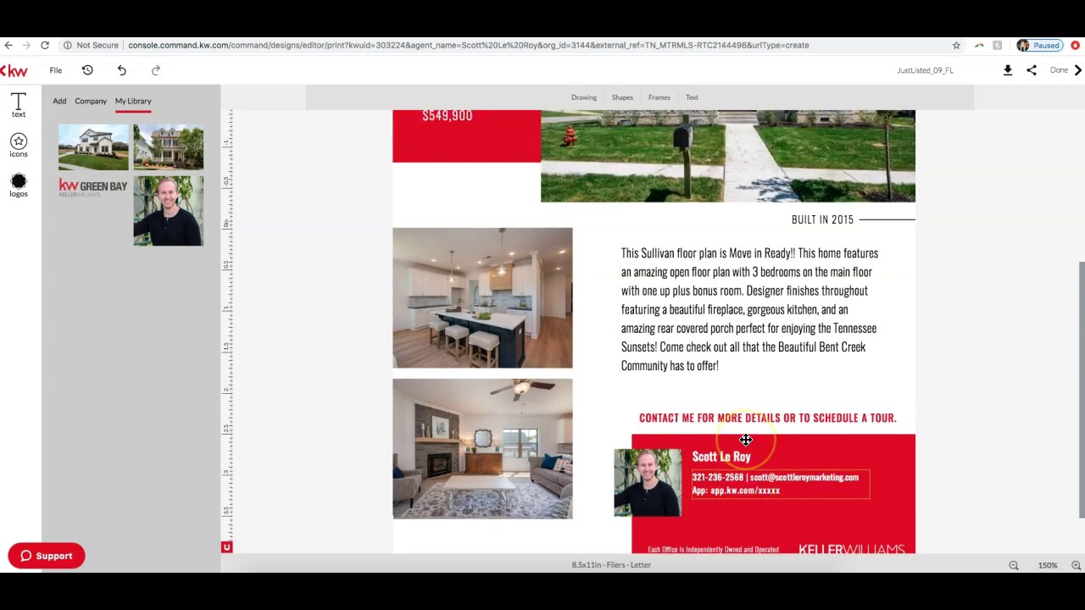
scroll(746, 439, down, 4)
scroll(746, 439, up, 4)
scroll(746, 439, down, 4)
scroll(746, 437, up, 4)
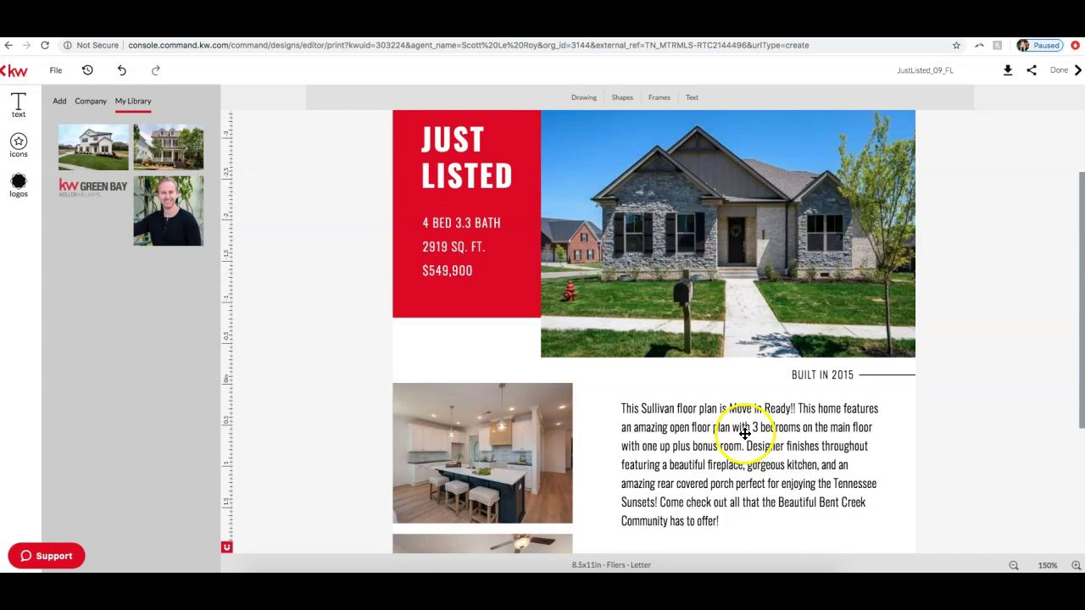
scroll(887, 379, down, 2)
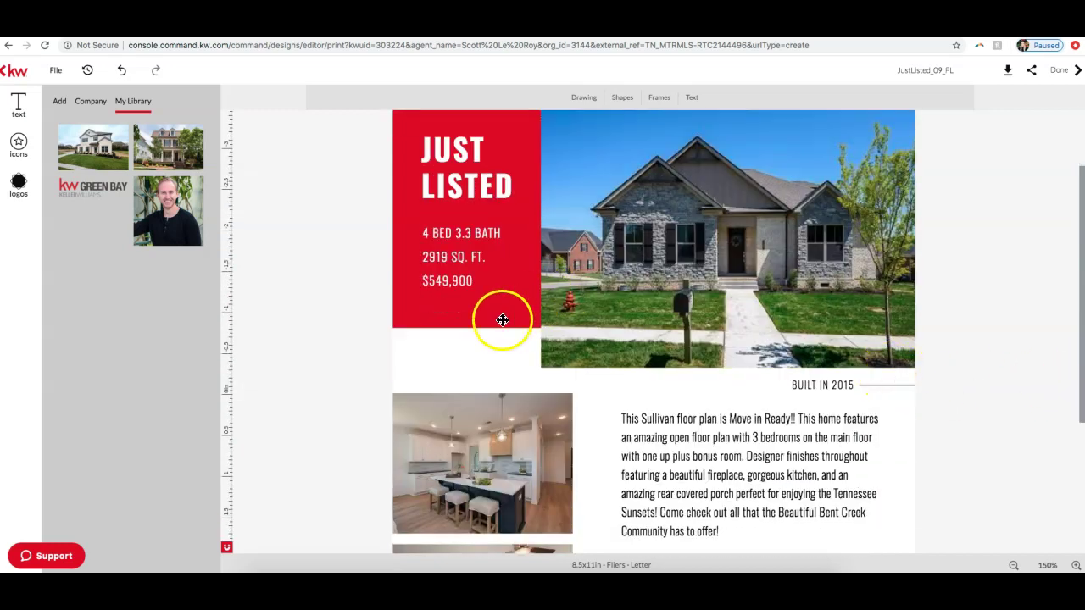
scroll(366, 316, up, 2)
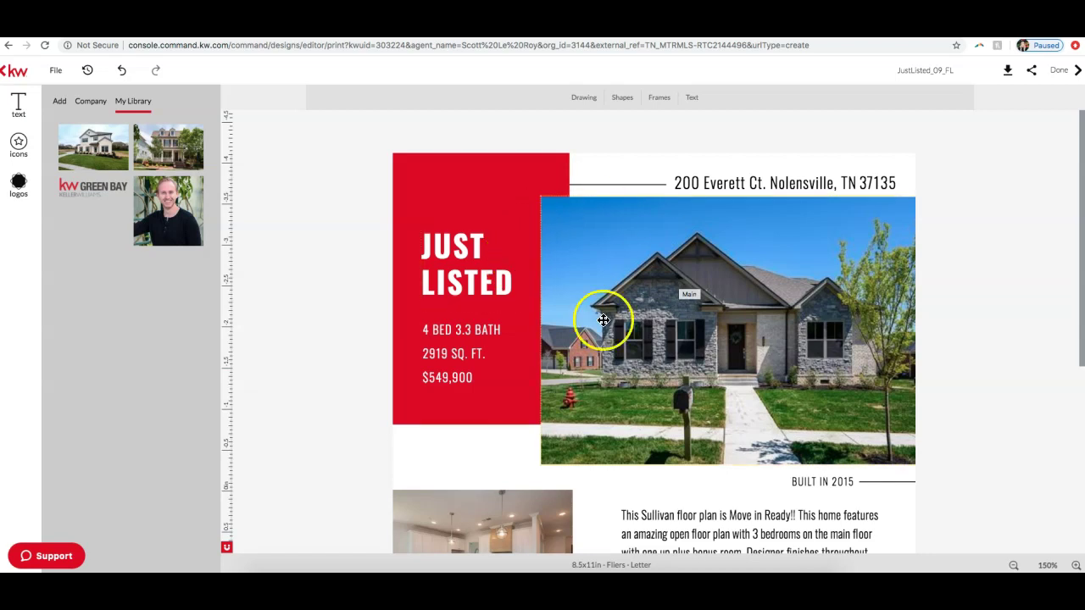
click(779, 297)
drag(720, 296, 779, 301)
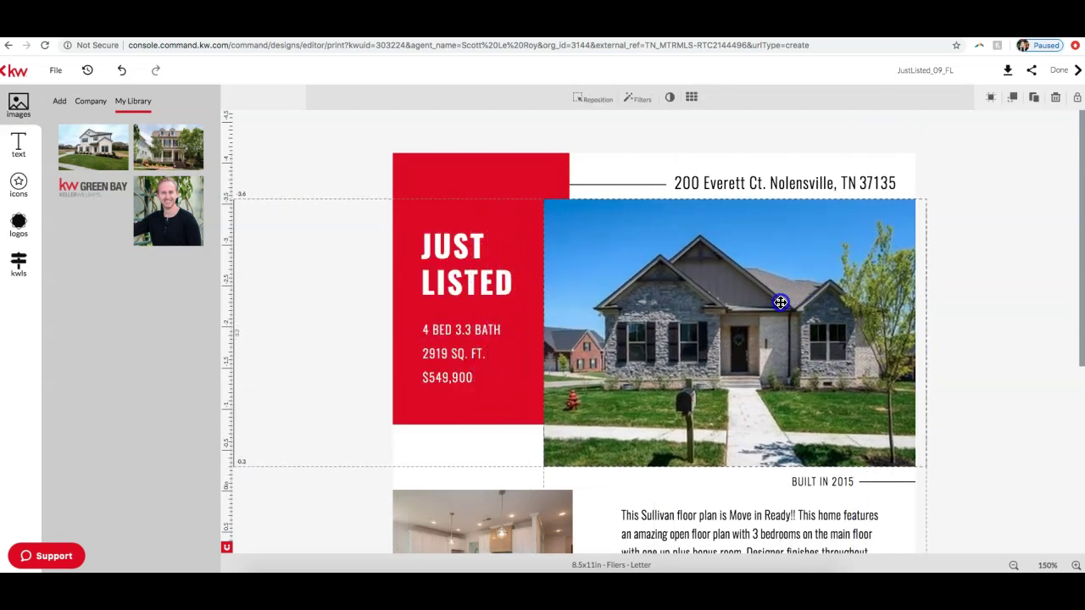
click(917, 296)
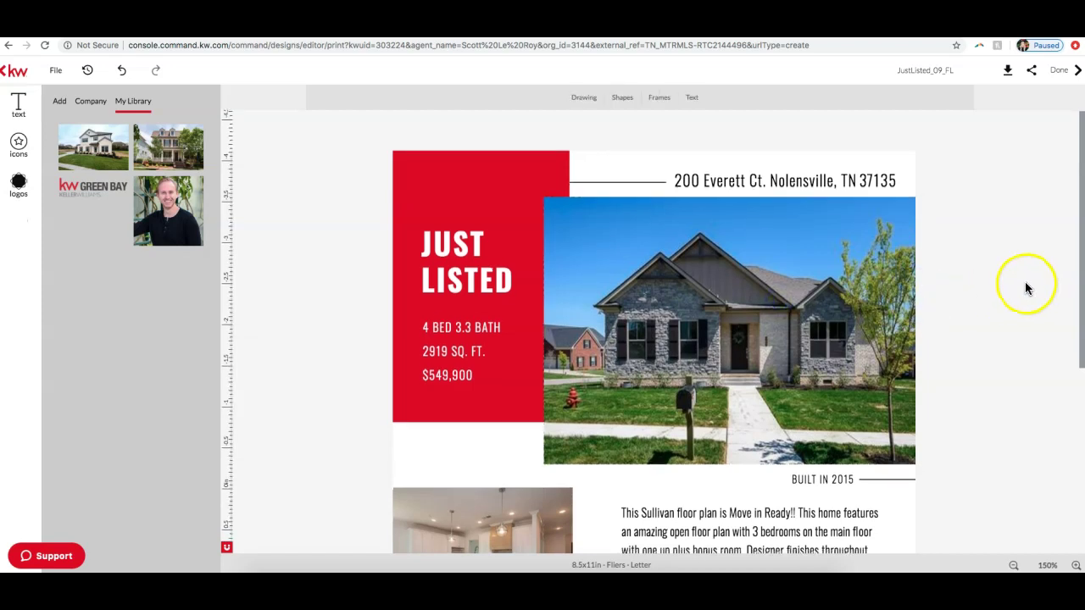
Step: Zoom out and scroll up until the flyer's top and address line show
scroll(1023, 288, down, 5)
scroll(1017, 292, up, 5)
scroll(1016, 292, down, 5)
scroll(1016, 292, up, 5)
scroll(1016, 292, down, 5)
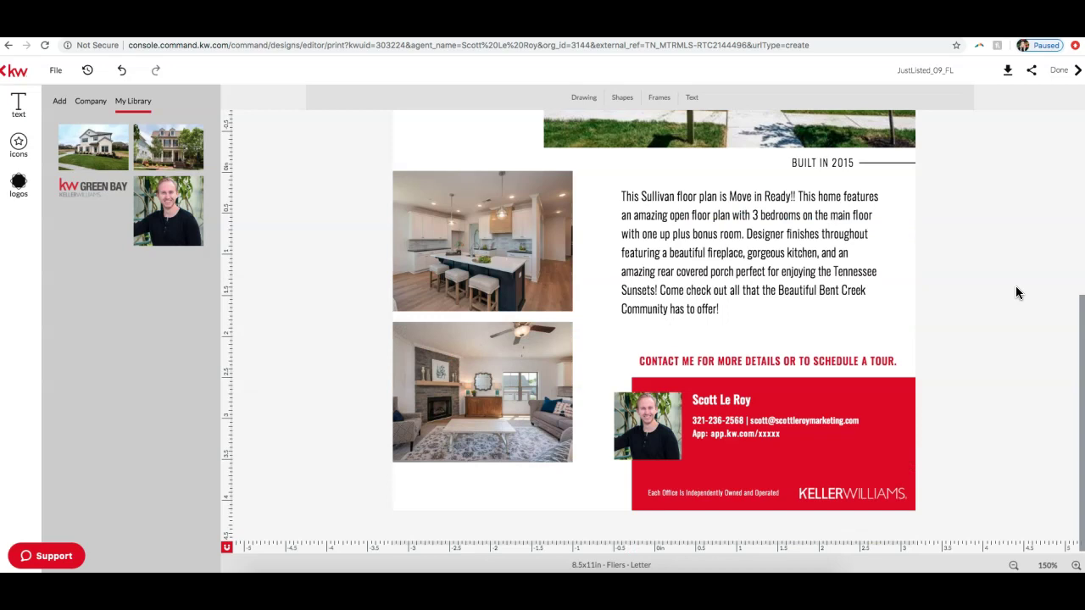
click(1014, 565)
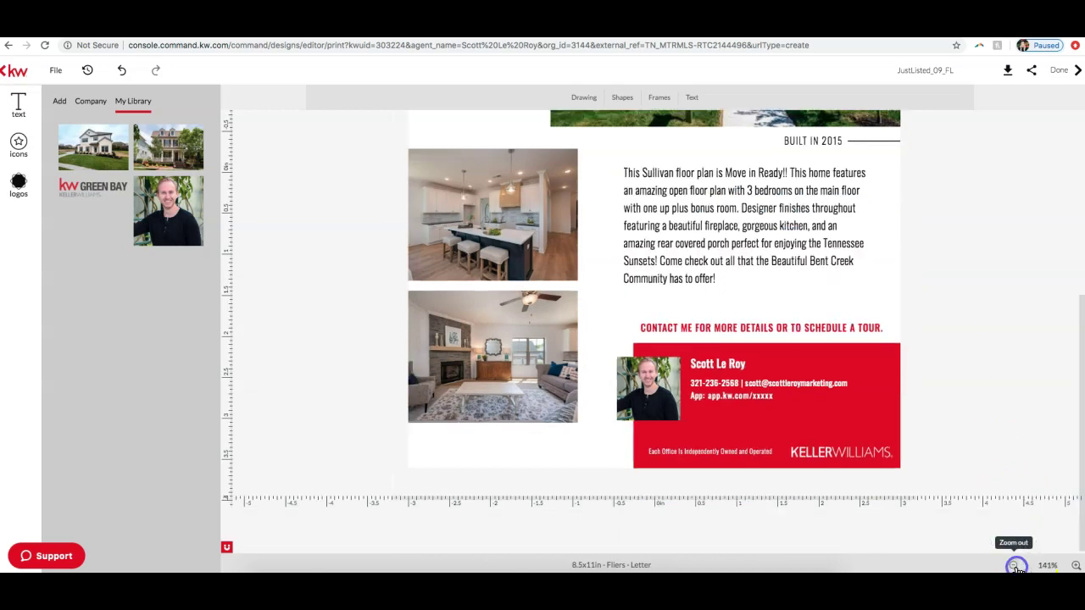
click(1014, 565)
click(1014, 565)
scroll(1021, 375, up, 5)
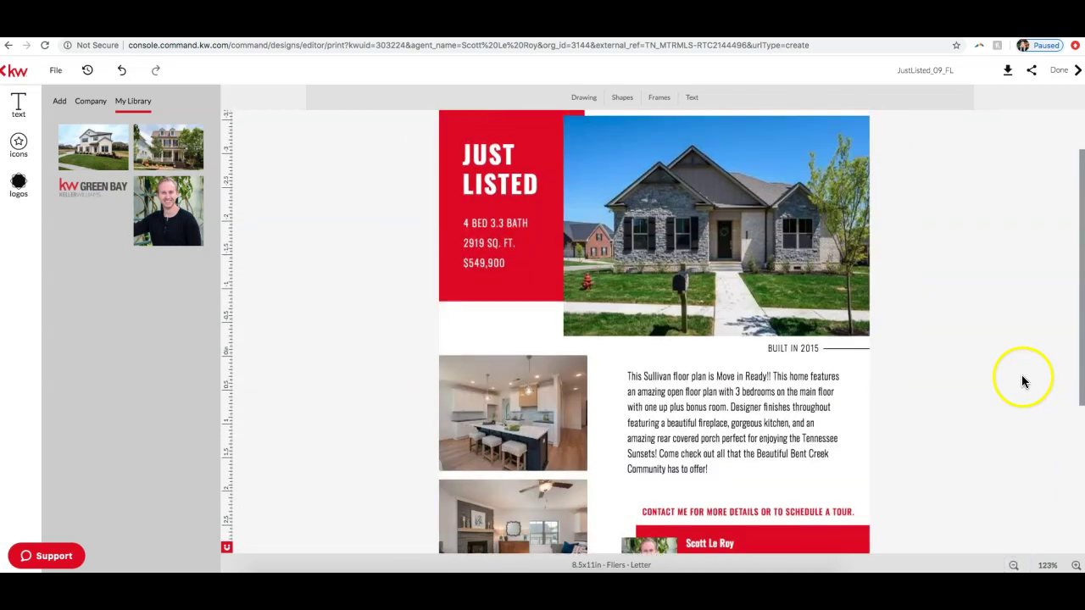
click(1015, 565)
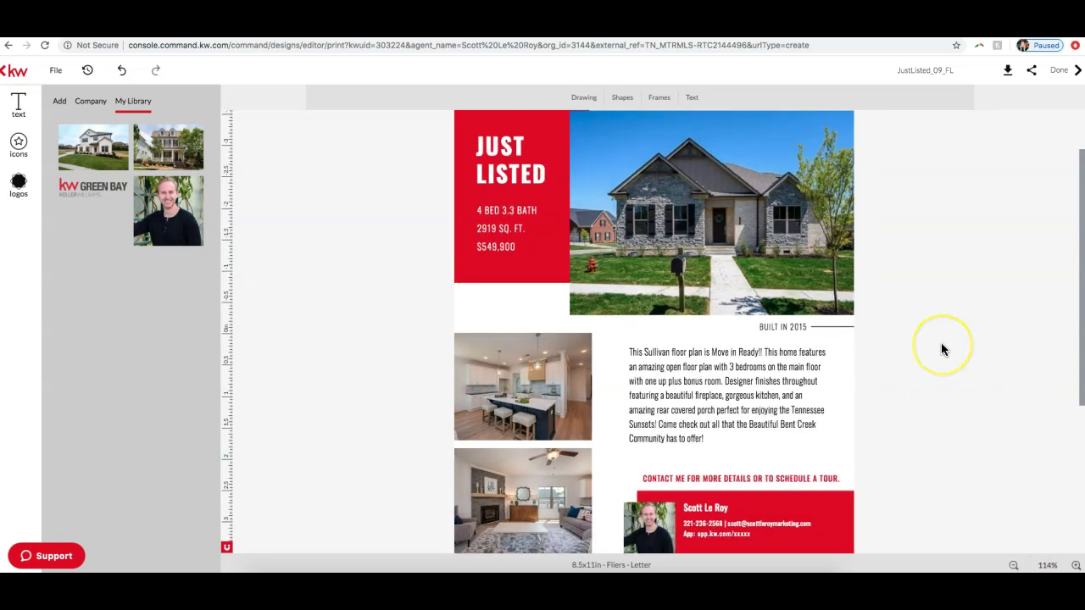
scroll(940, 342, up, 1)
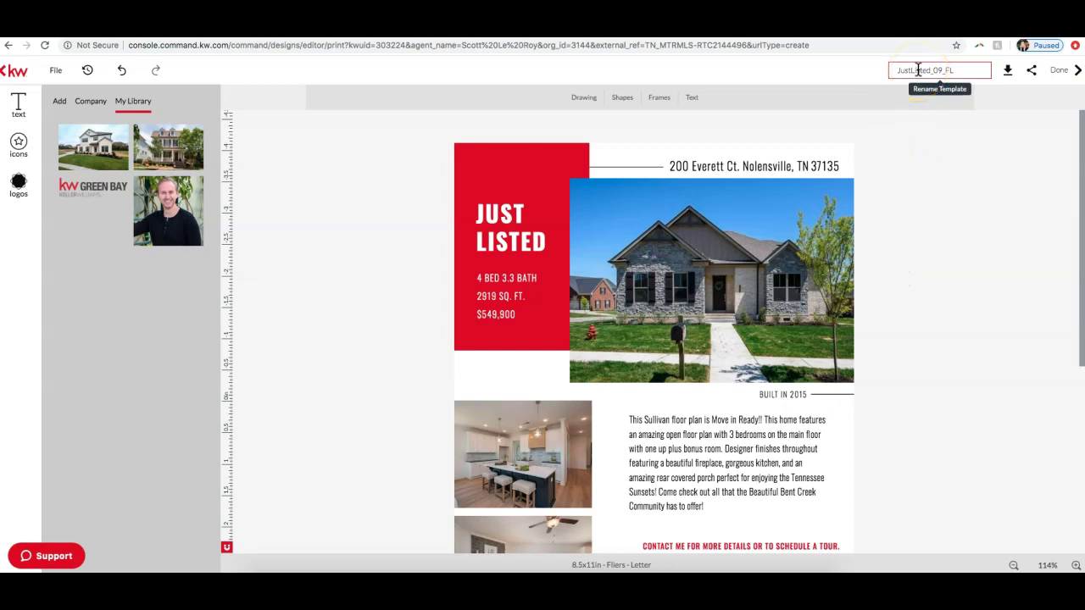
Step: Rename the design to 'Just Listed Flyer Everett' and show the Download options
double_click(918, 70)
text(Jus)
key(Return)
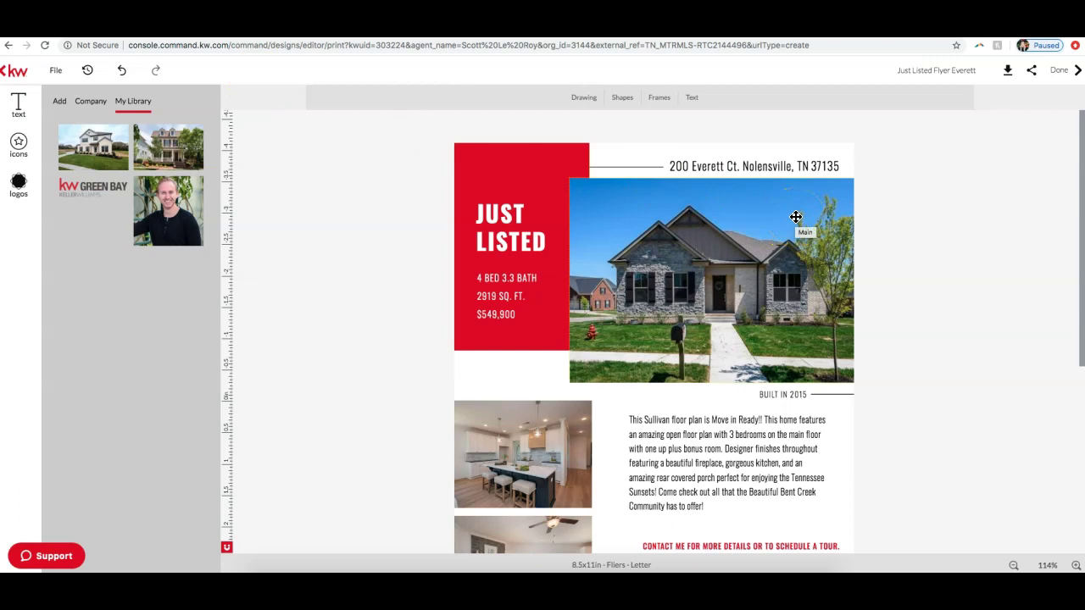
click(977, 77)
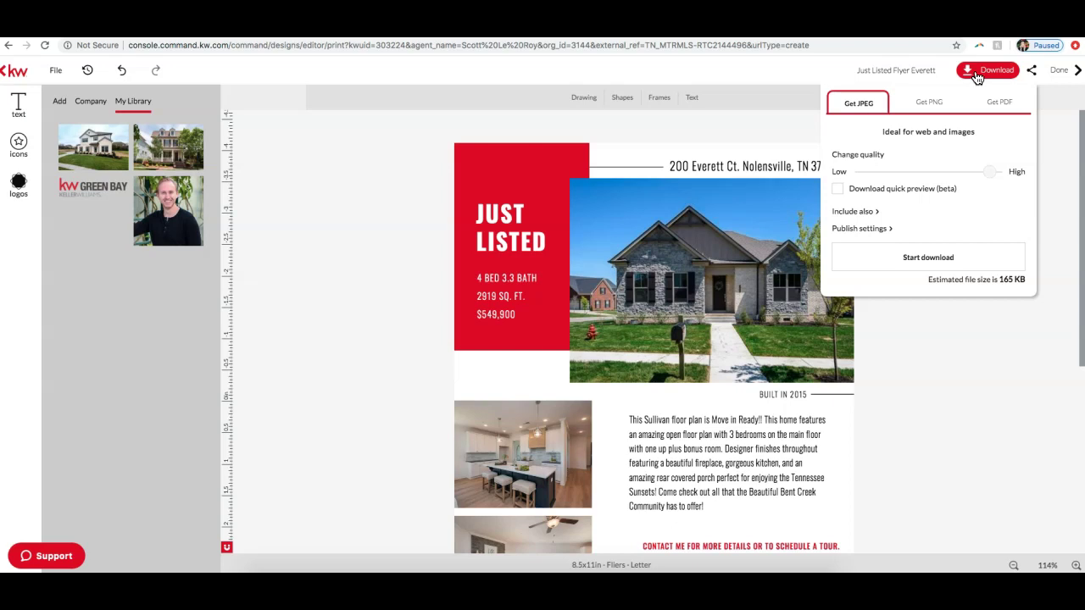
Step: Save all designs as a high-resolution print PDF, justlistedflyereverett_original, in Downloads
click(1001, 105)
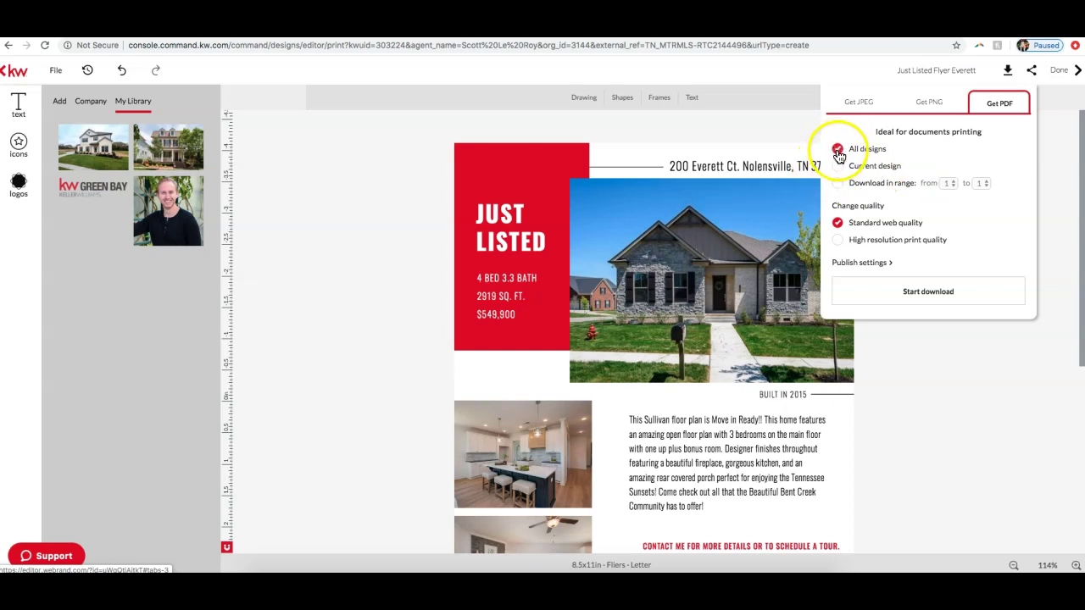
click(837, 183)
click(837, 149)
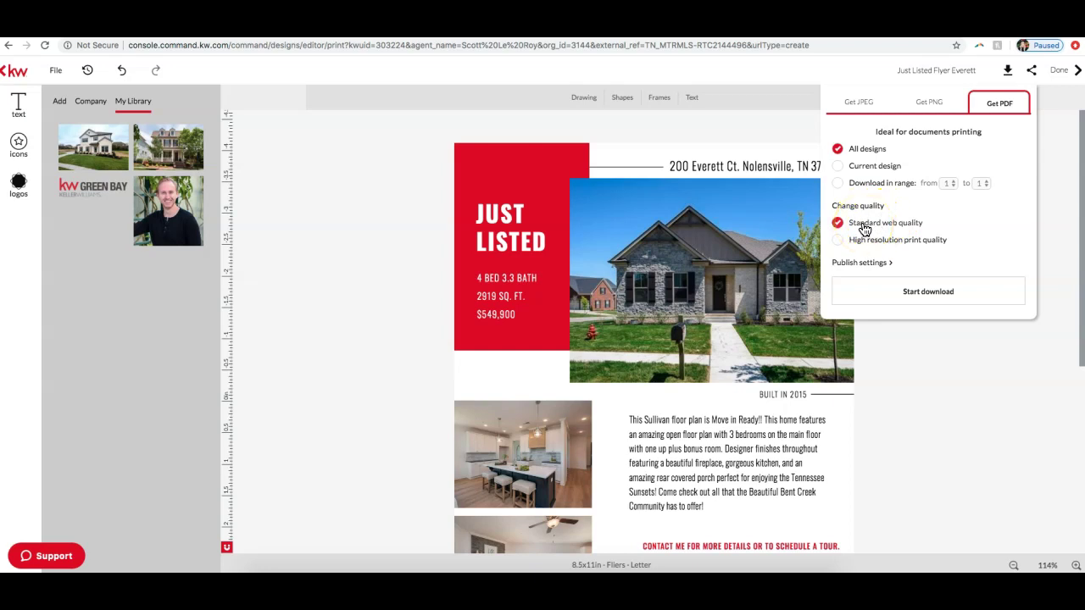
click(838, 243)
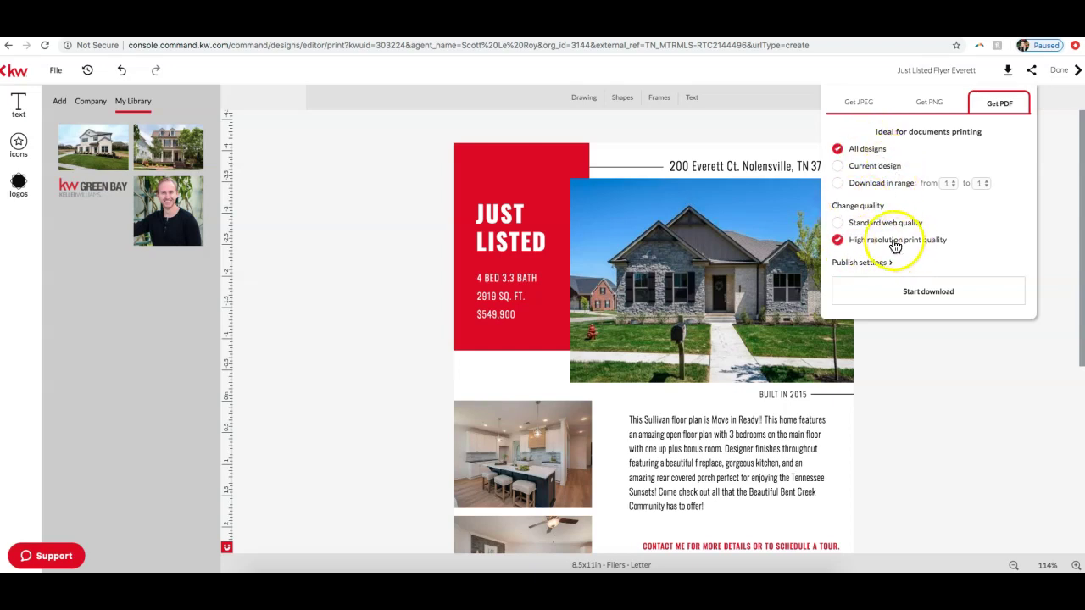
click(922, 293)
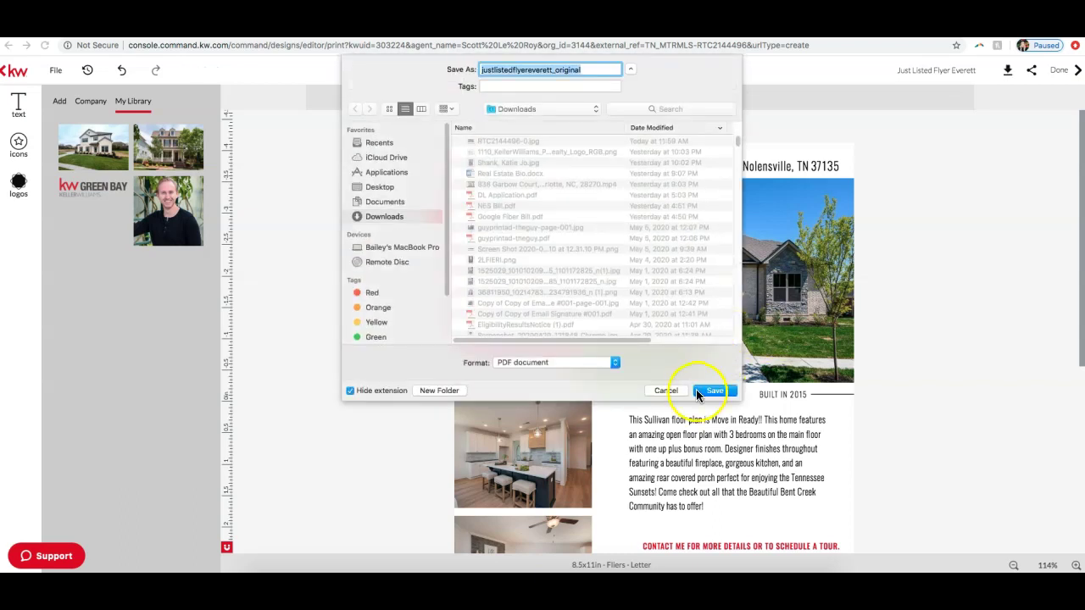
click(717, 391)
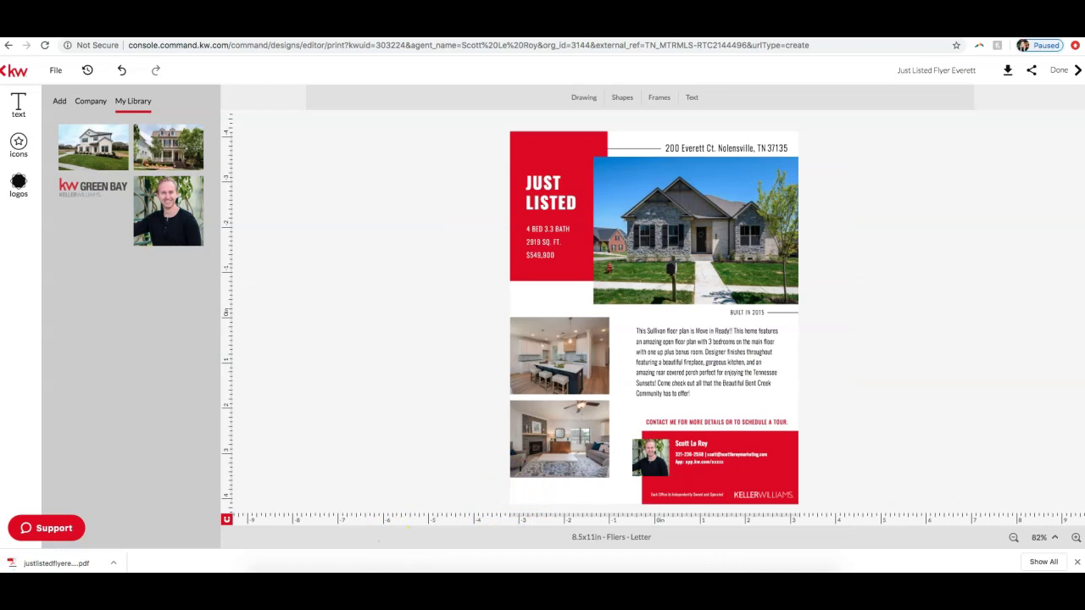
Step: Open justlistedflyereverett_original.pdf from the download bar, review it, then return to the editor
click(90, 563)
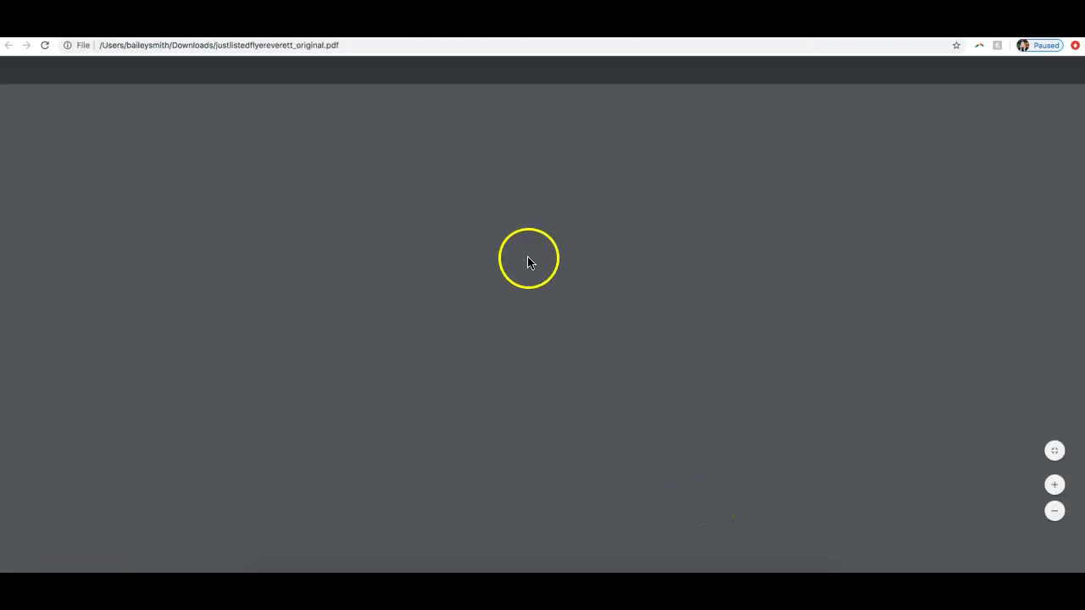
scroll(582, 261, down, 3)
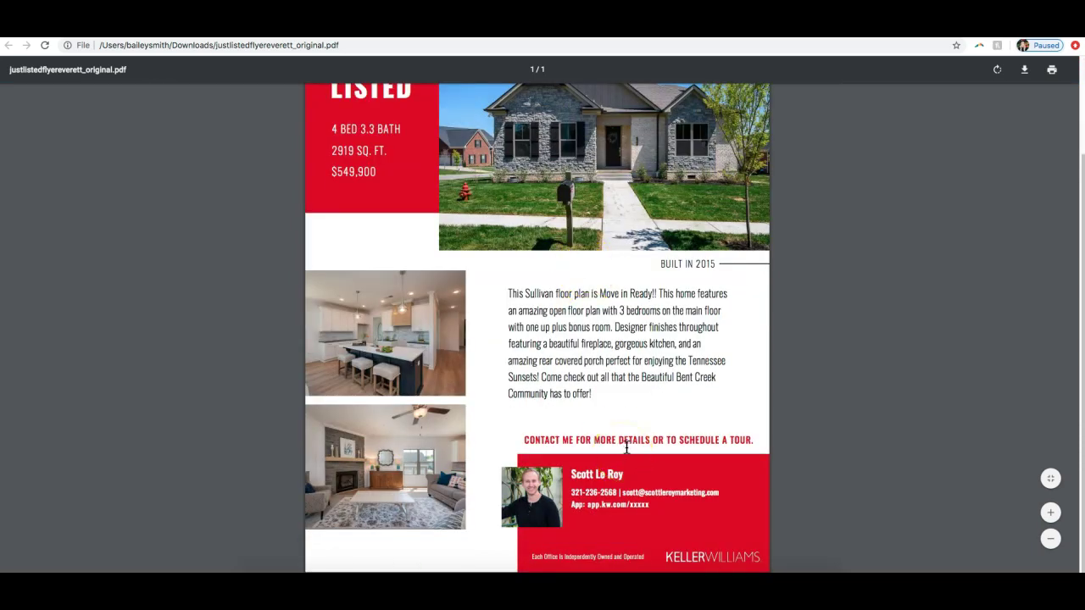
scroll(644, 441, up, 3)
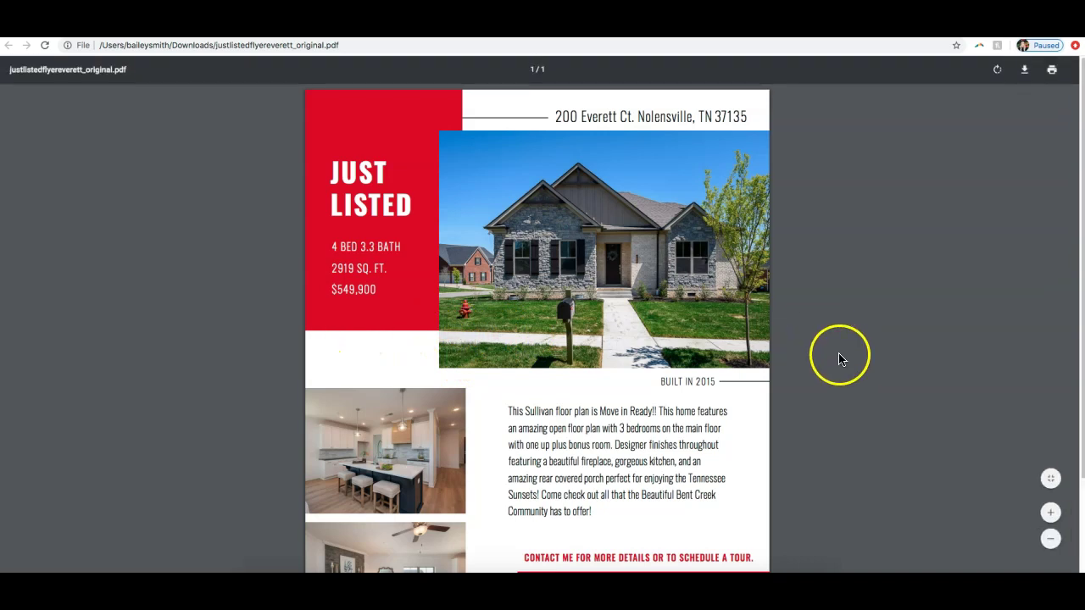
scroll(839, 366, down, 3)
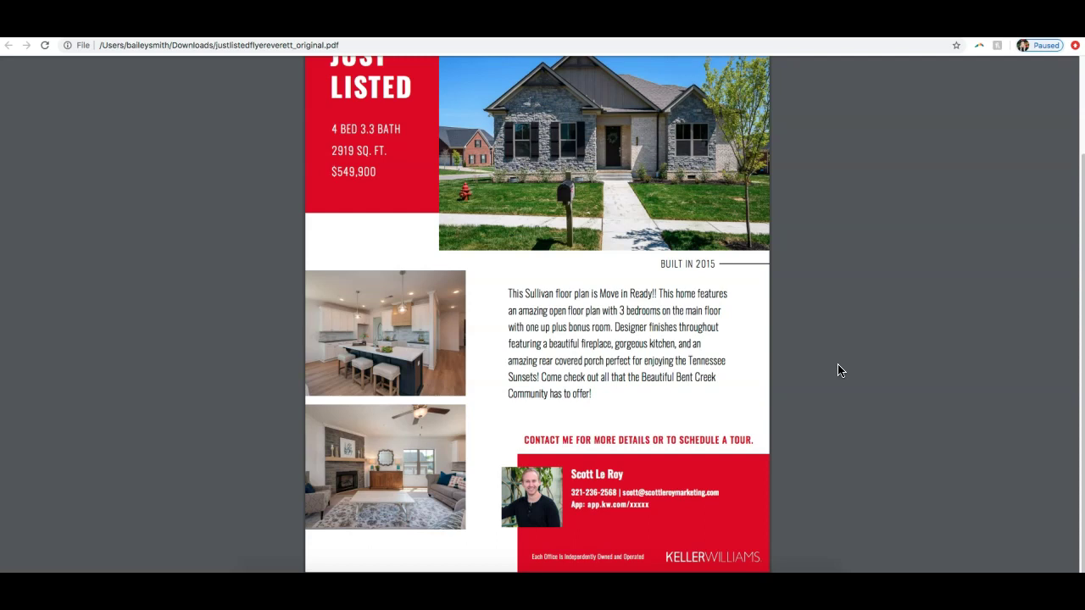
scroll(848, 479, up, 2)
scroll(813, 423, down, 2)
scroll(804, 408, up, 2)
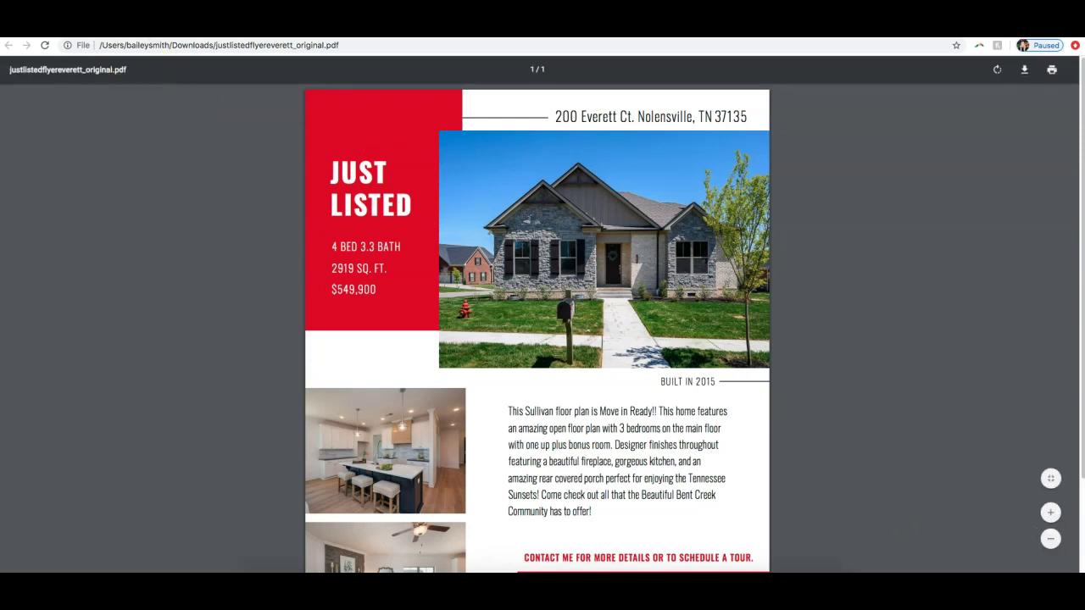
click(779, 31)
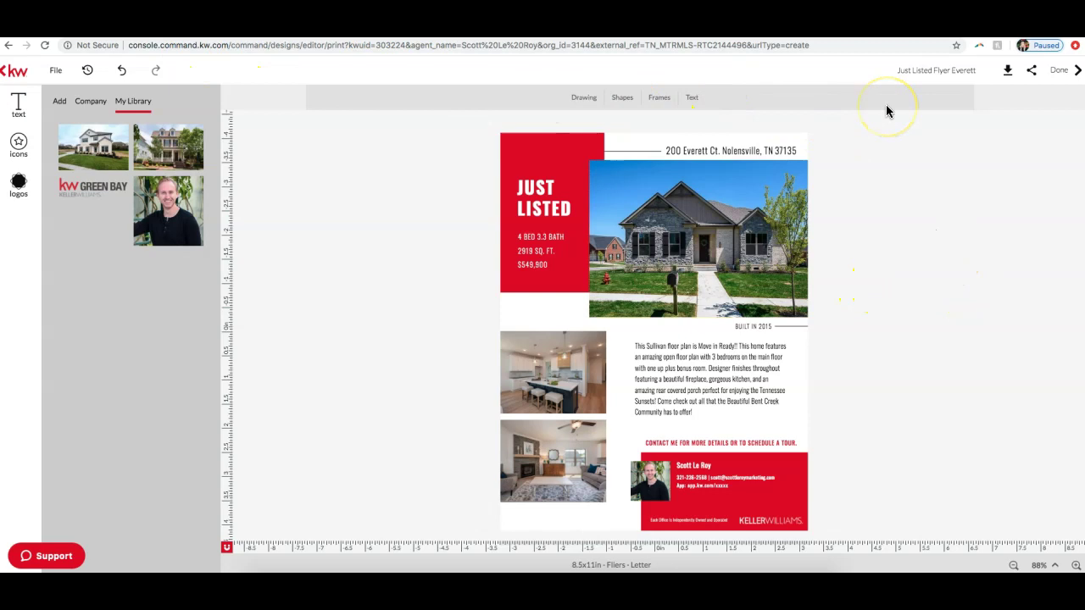
click(1004, 76)
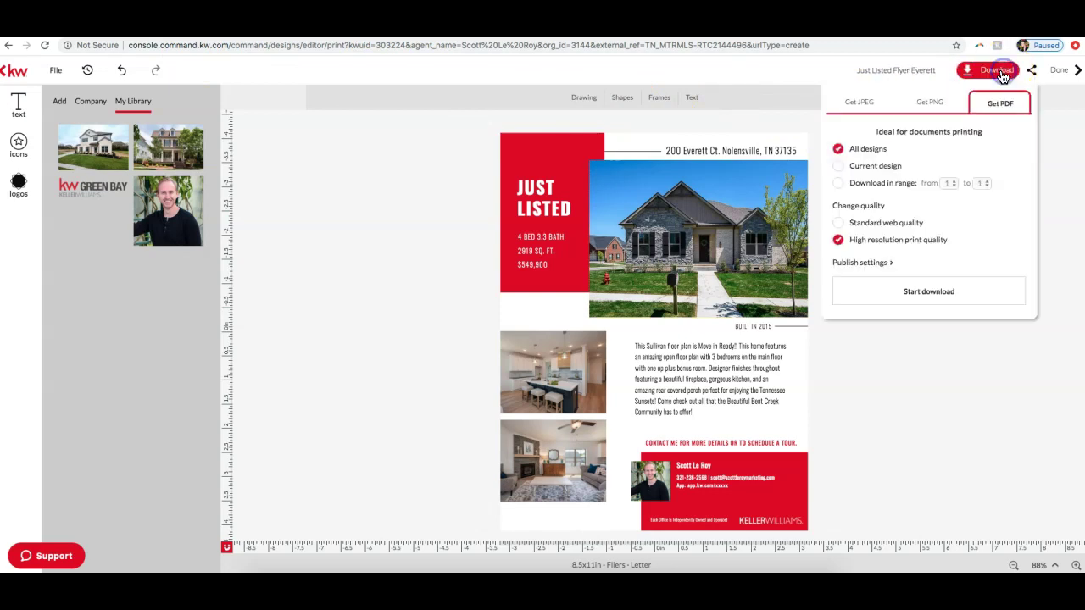
click(862, 109)
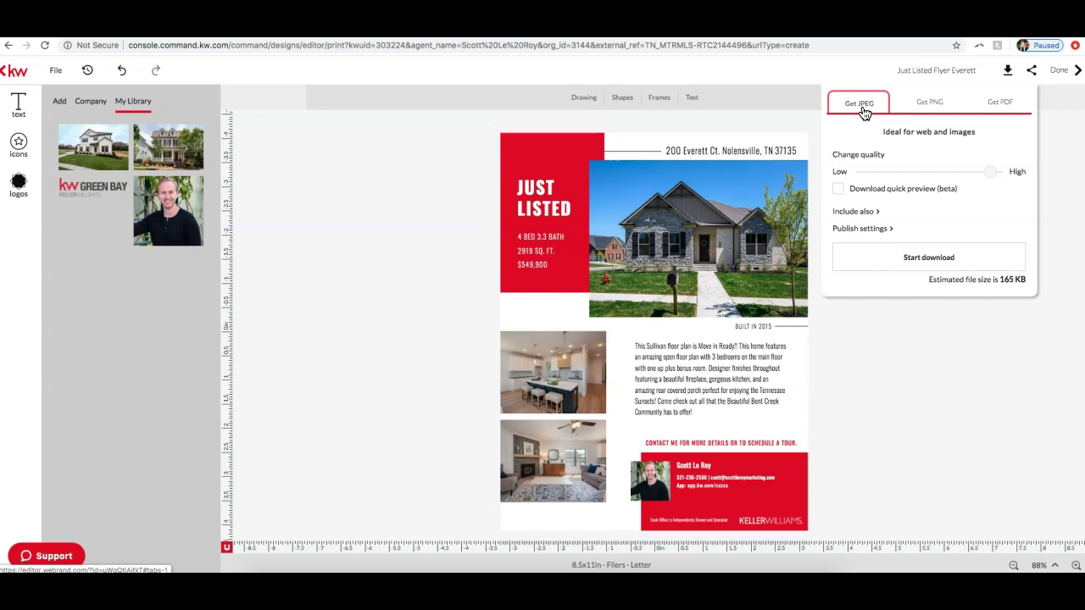
click(449, 155)
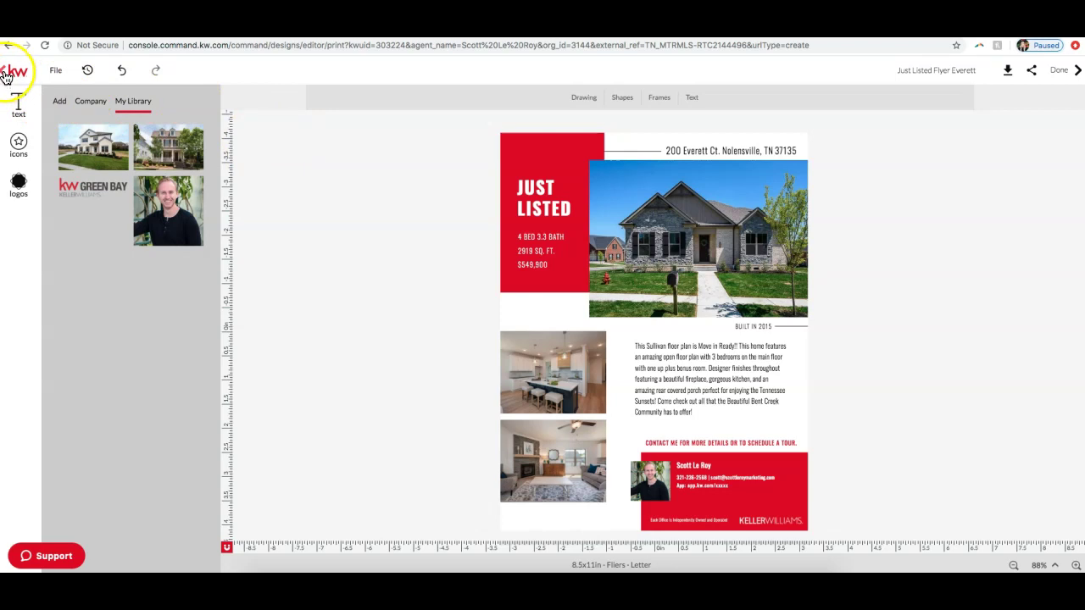
Step: Return to the Just Listed template gallery, then check and close the meeting chat
click(5, 76)
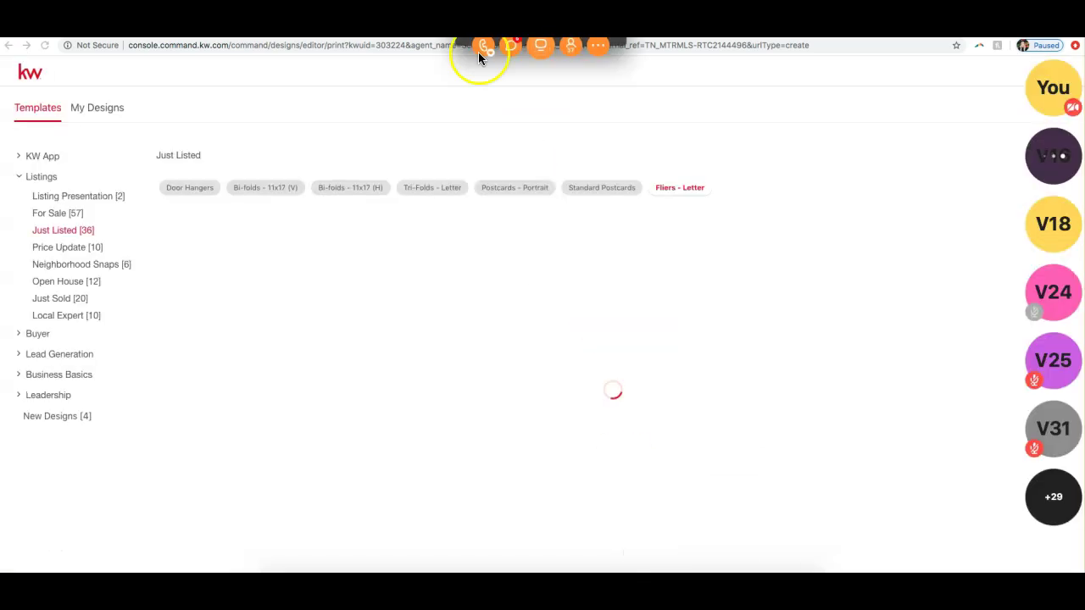
click(508, 42)
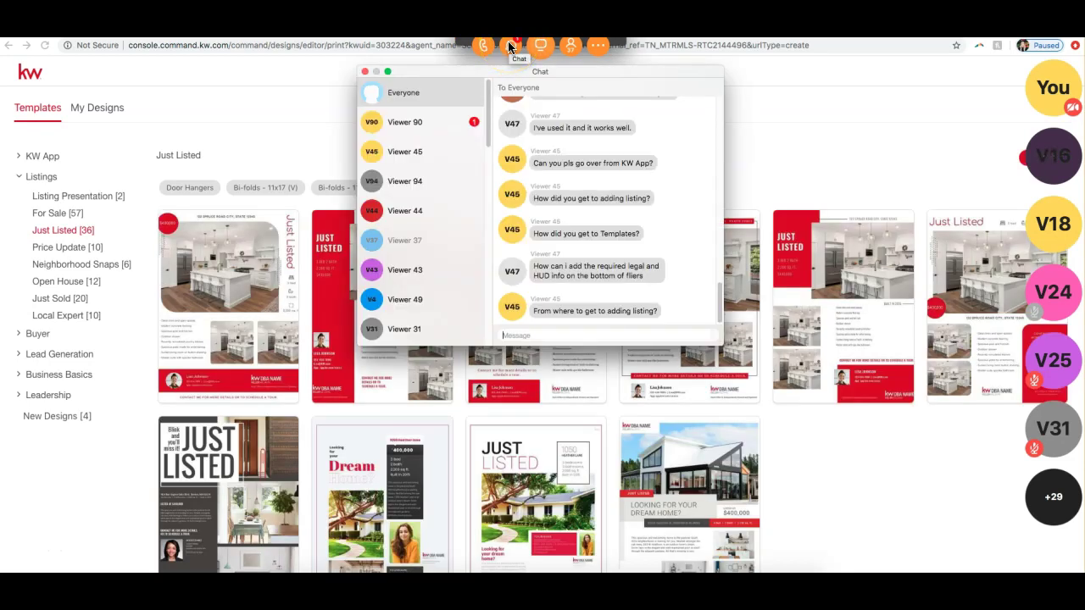
click(452, 121)
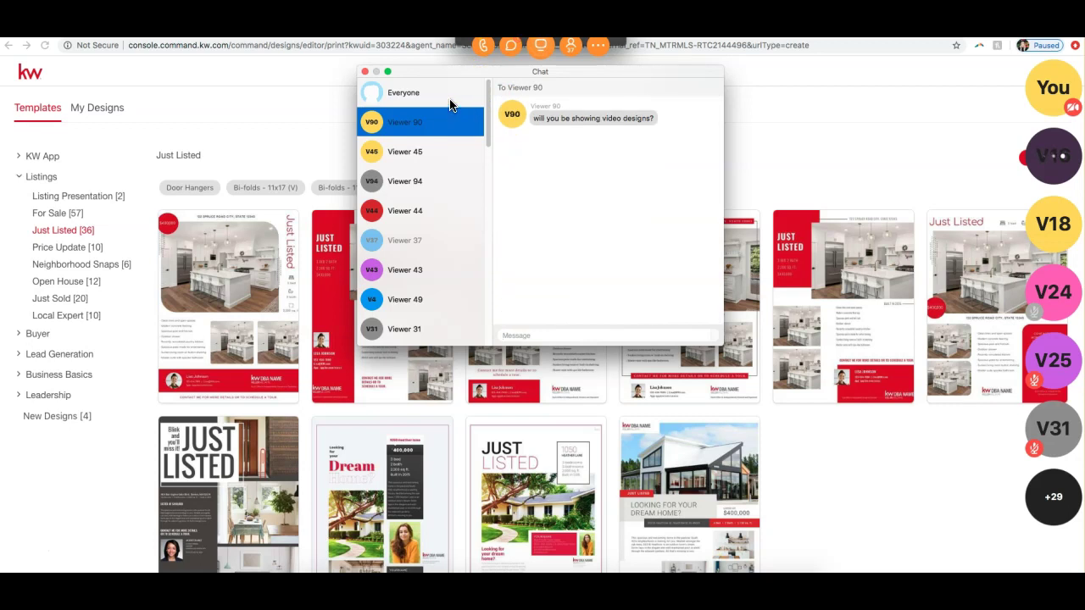
click(449, 99)
click(676, 168)
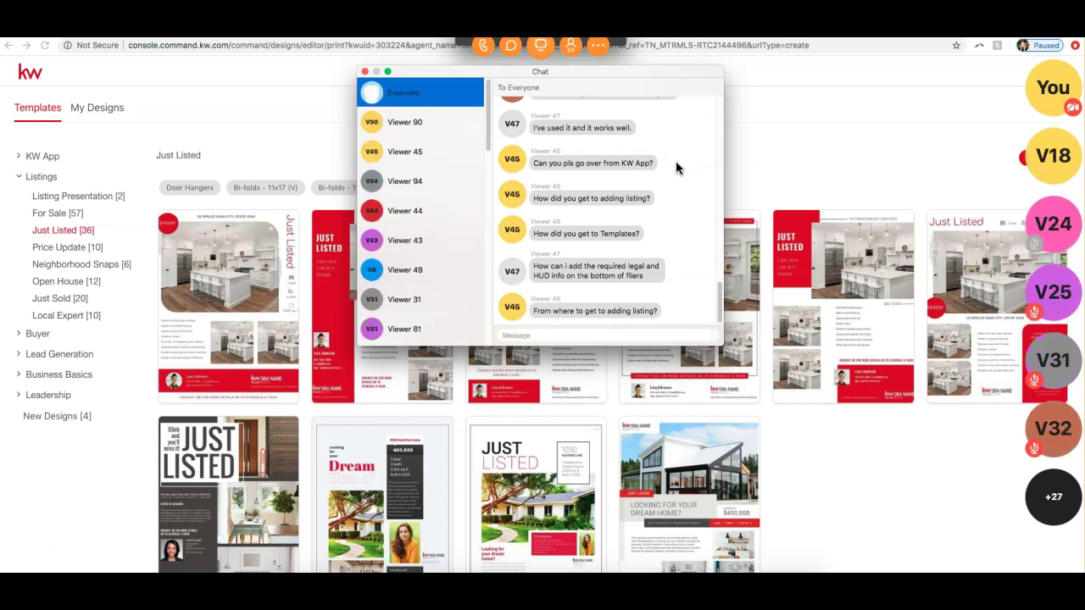
click(660, 168)
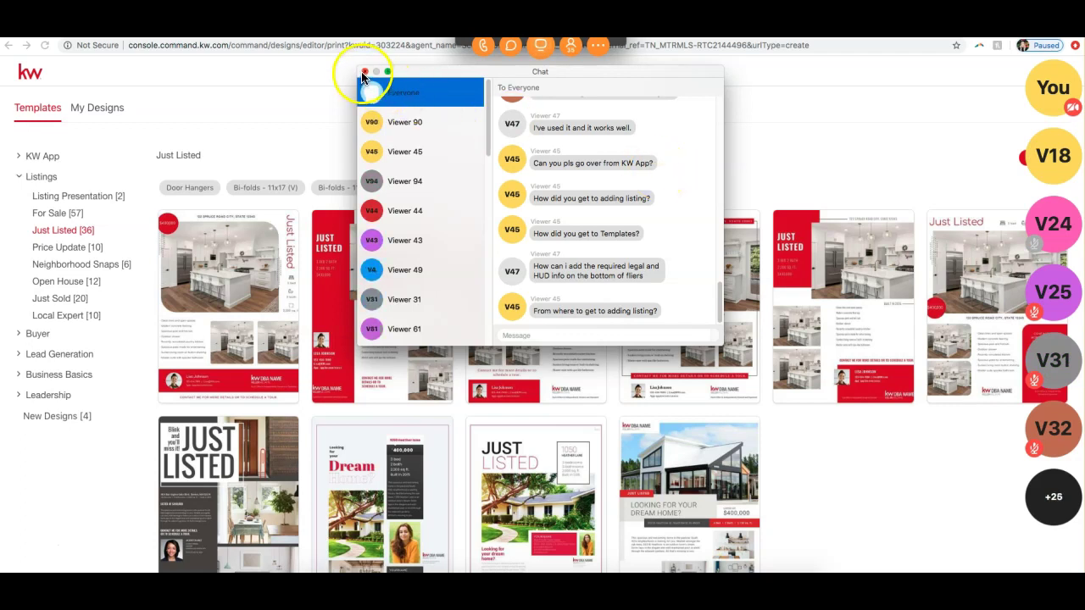
click(364, 73)
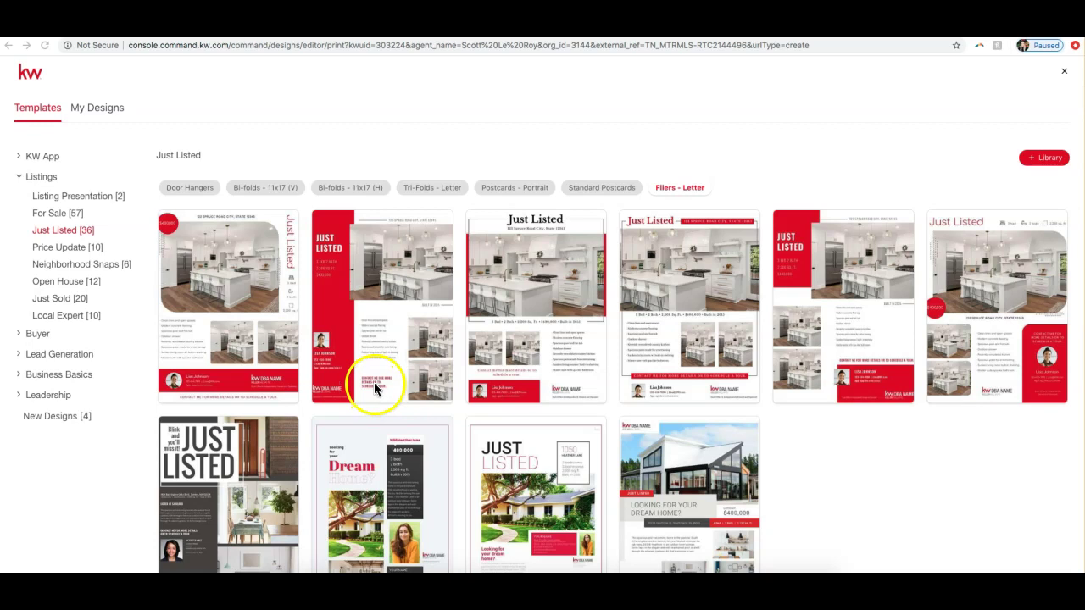
click(1045, 161)
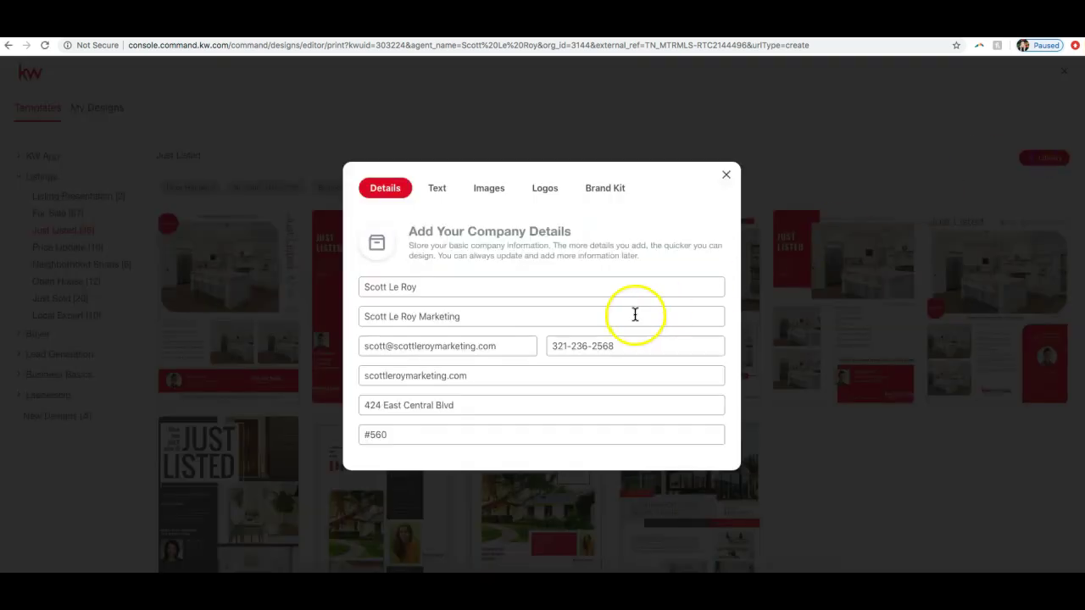
click(429, 195)
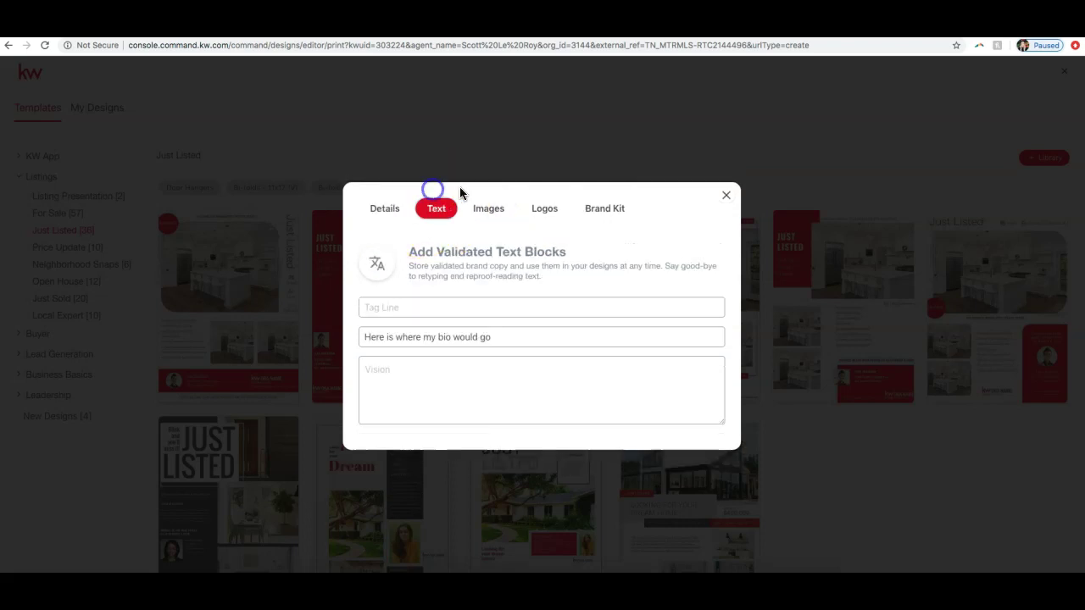
click(484, 210)
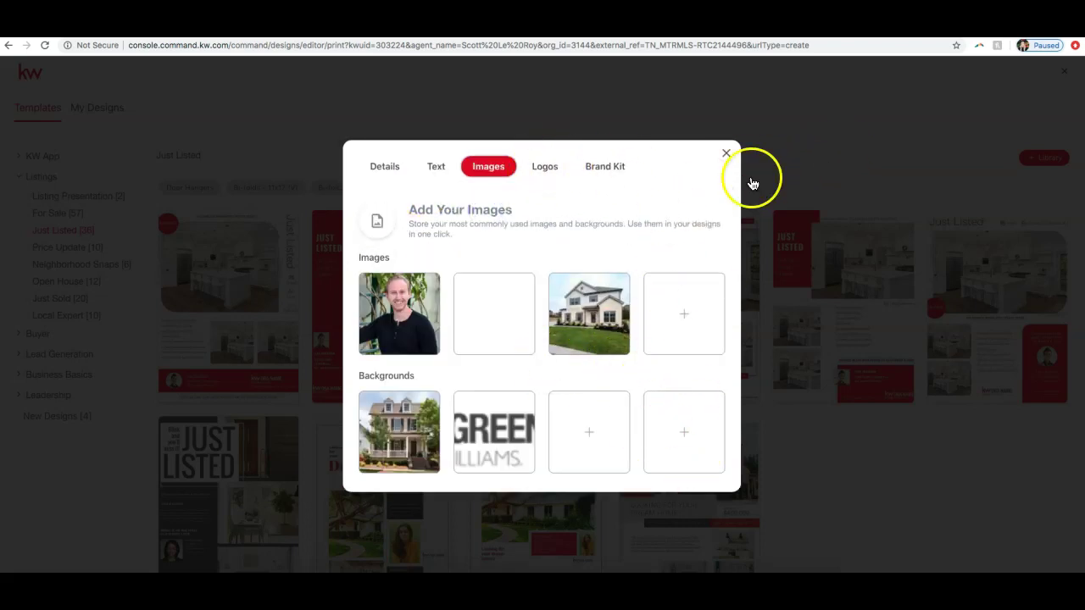
click(723, 159)
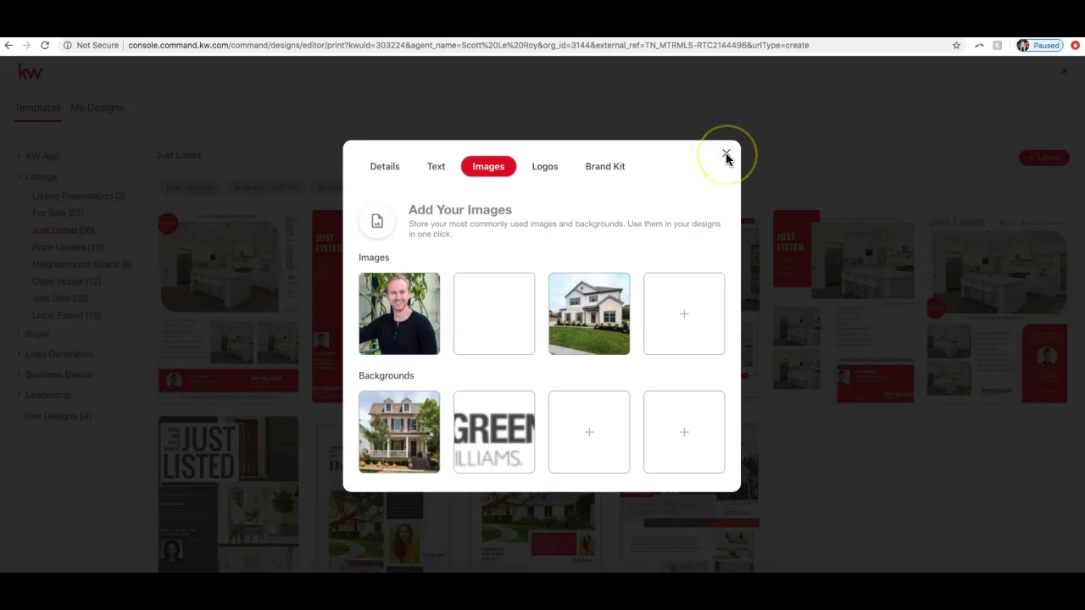
click(726, 155)
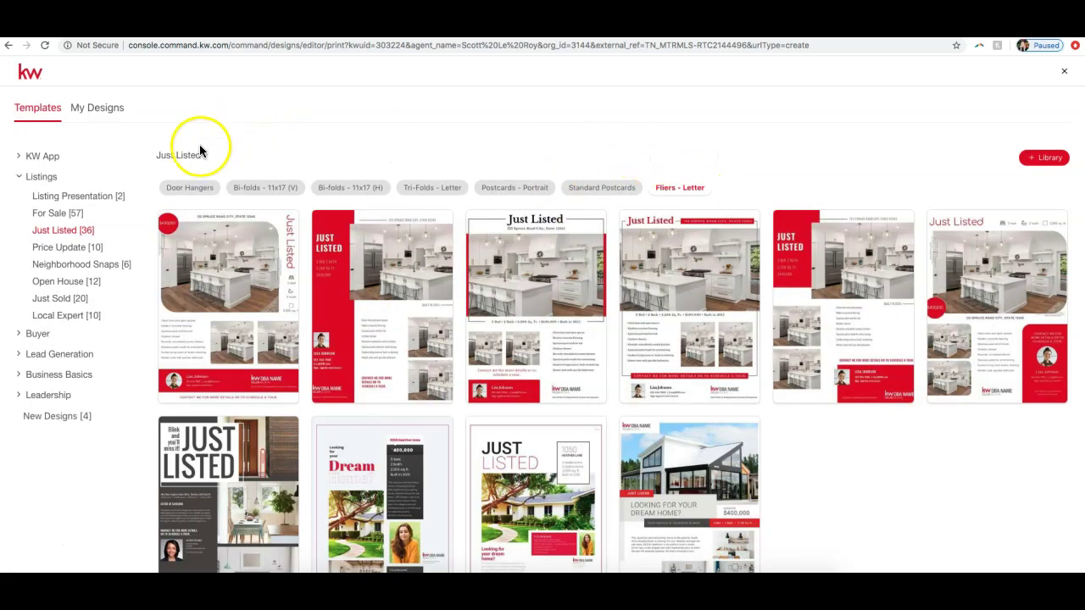
Step: Reopen the Just Listed Flyer Everett design from the saved designs list
click(107, 113)
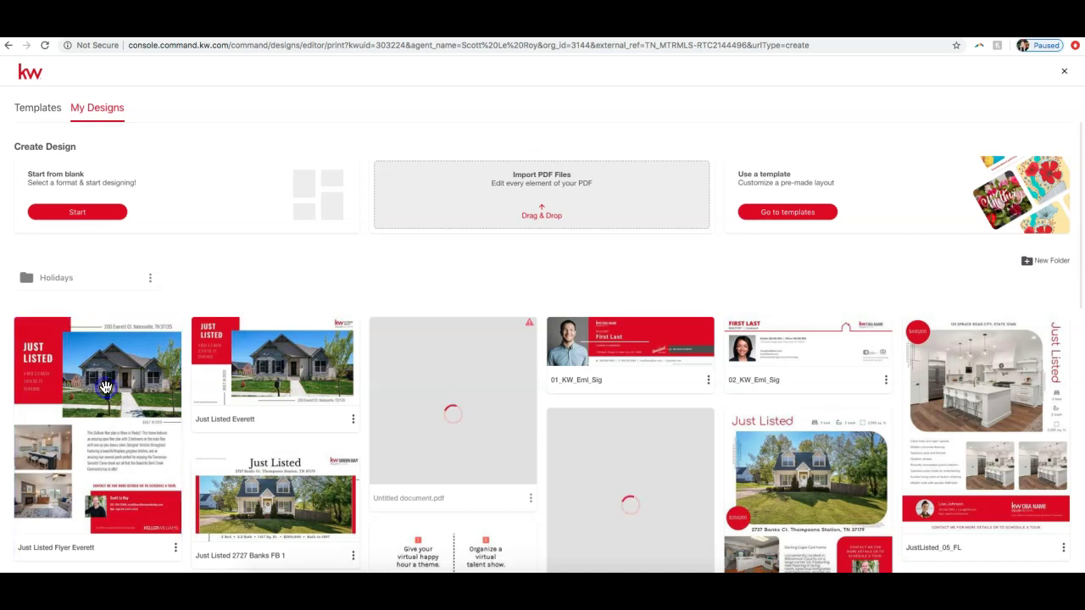
click(105, 373)
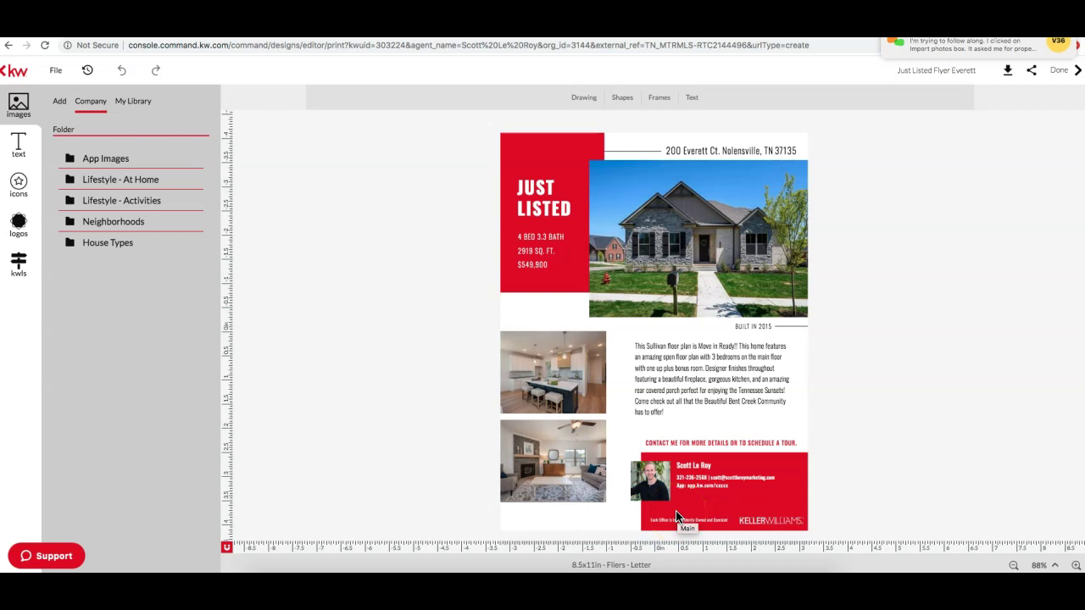
click(692, 100)
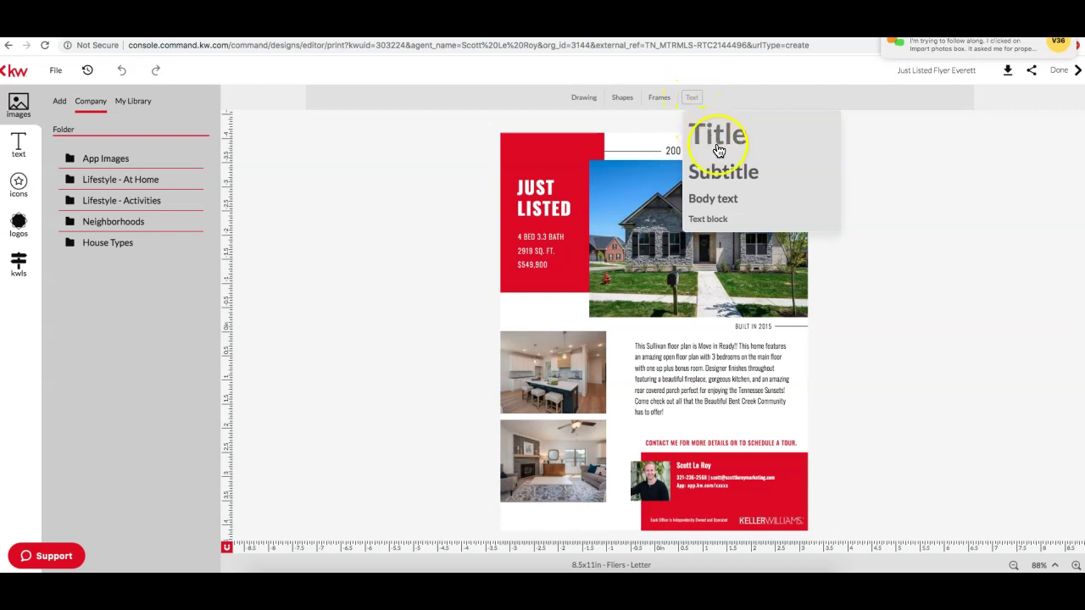
click(721, 227)
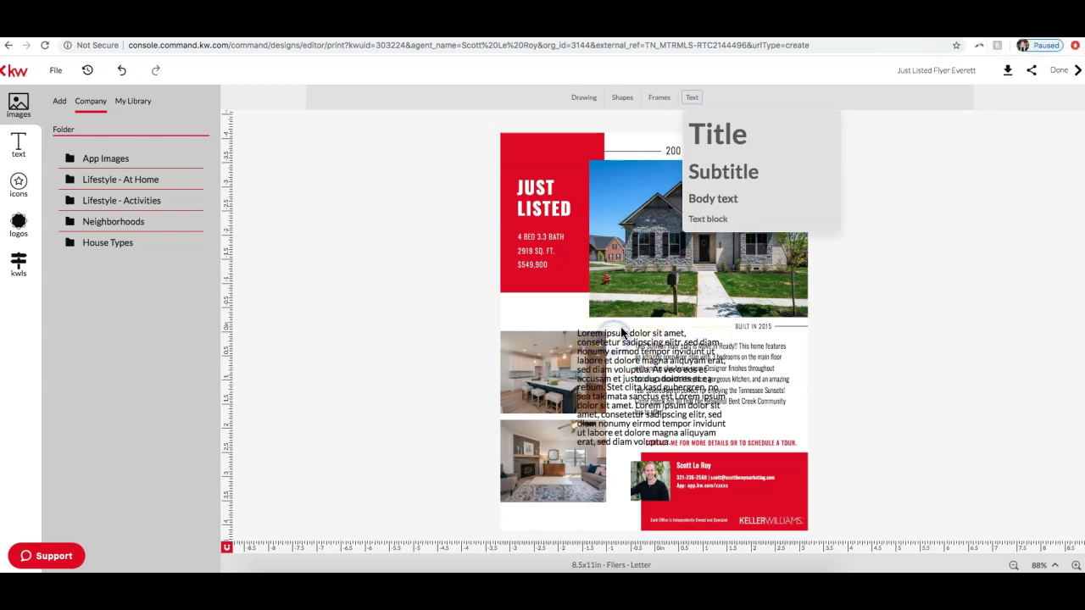
click(906, 213)
drag(596, 375, 653, 360)
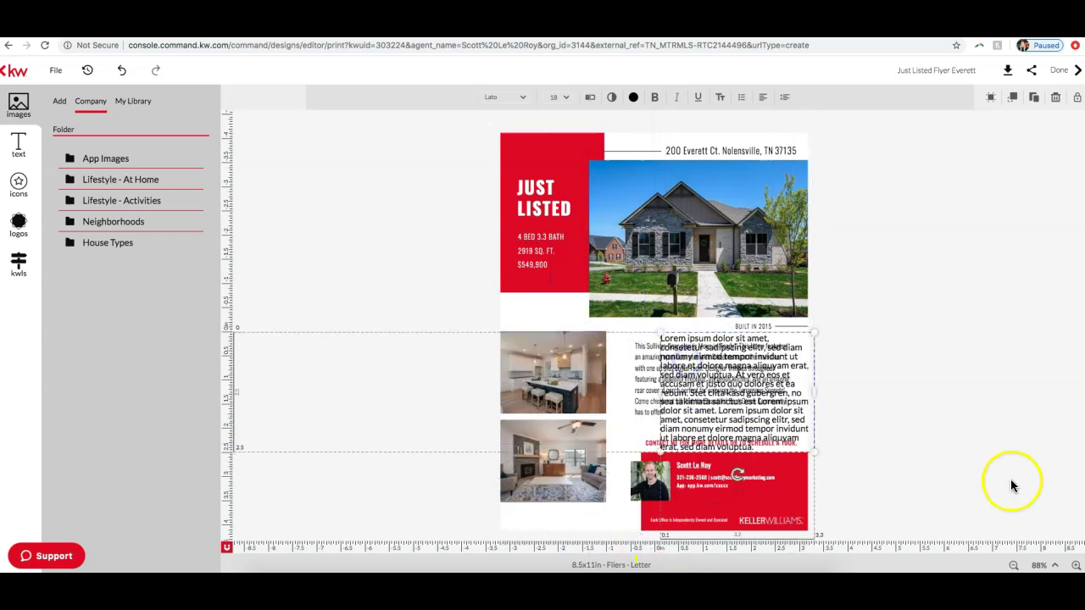
click(1075, 565)
click(1075, 565)
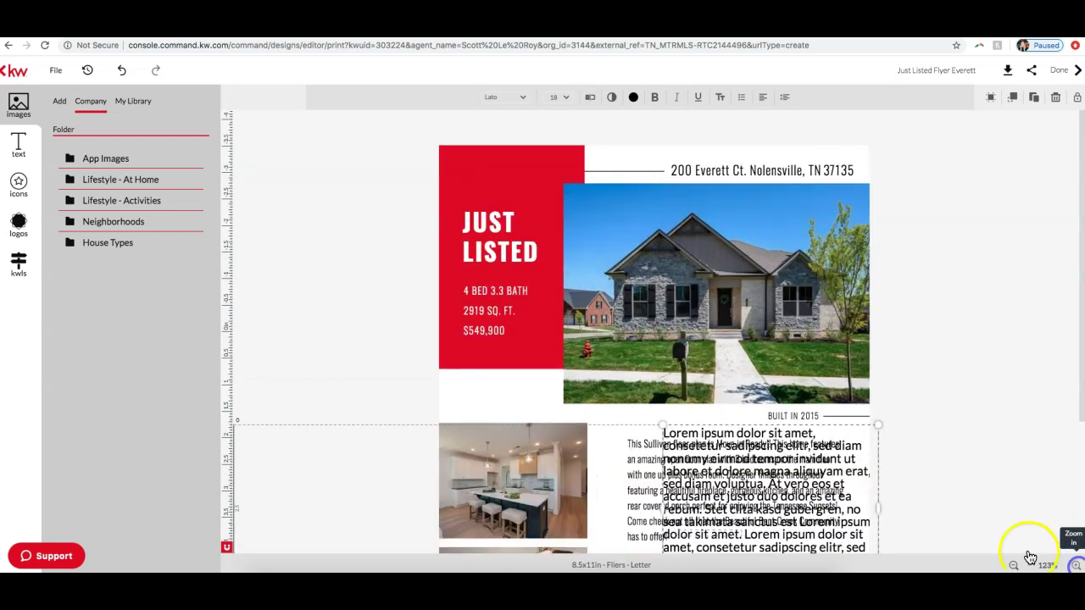
scroll(941, 442, up, 1)
scroll(932, 440, down, 5)
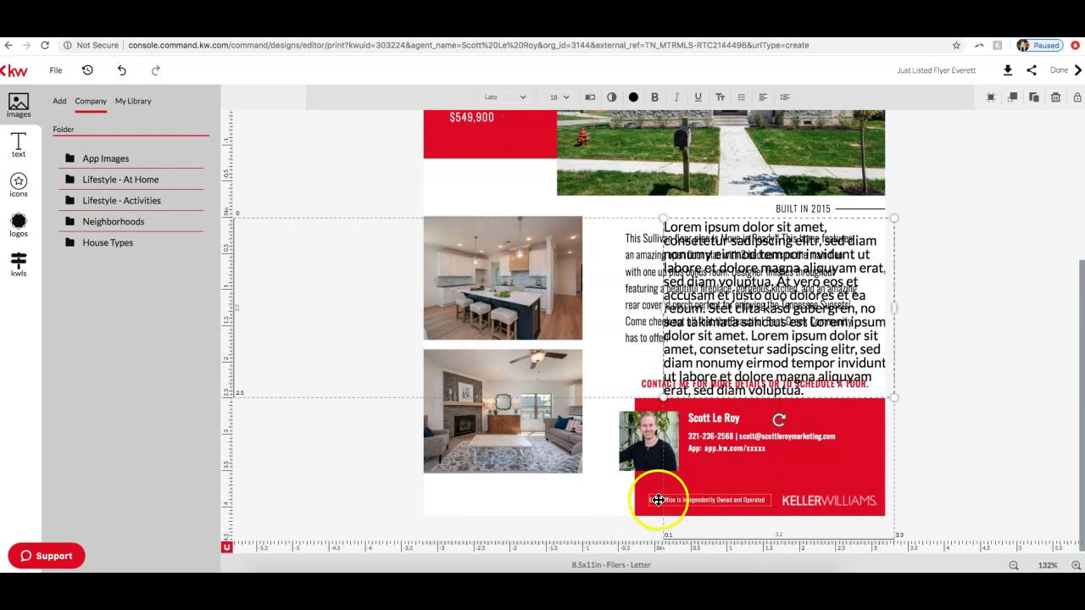
drag(738, 338, 616, 362)
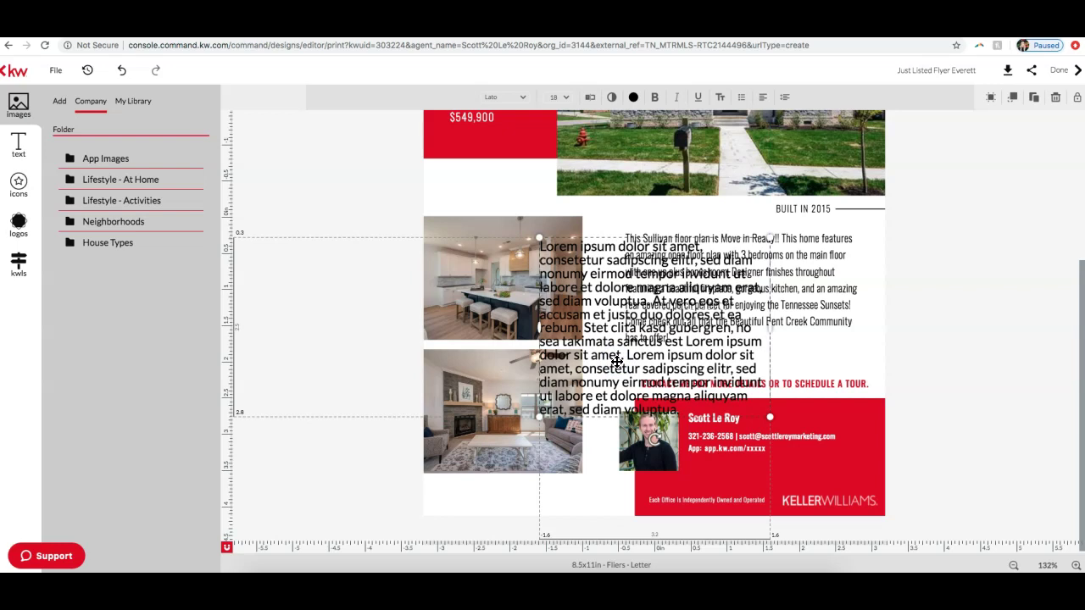
scroll(975, 216, up, 3)
click(963, 218)
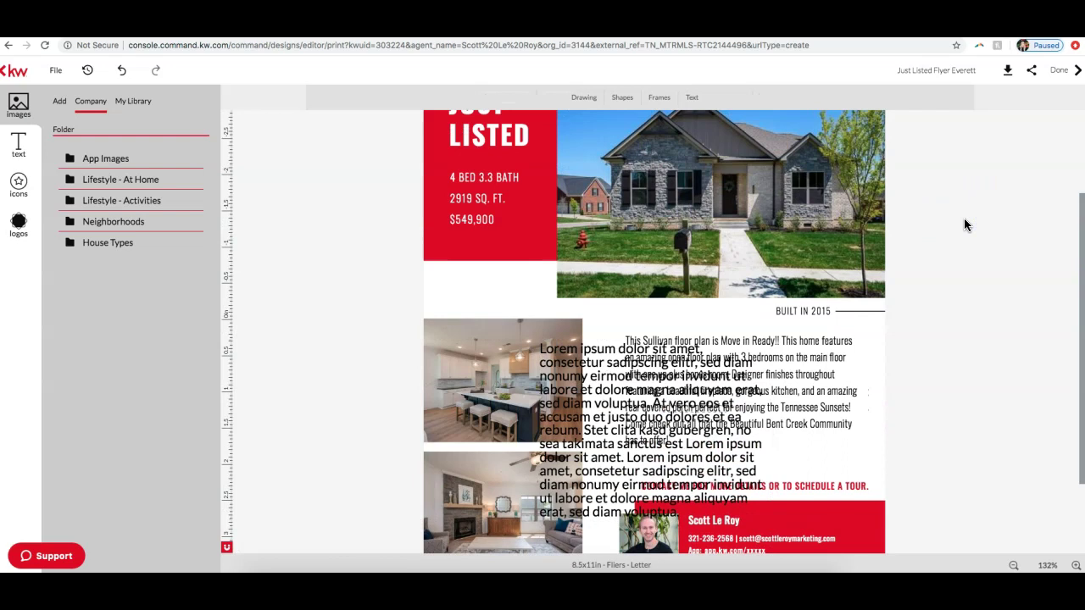
click(695, 97)
click(603, 349)
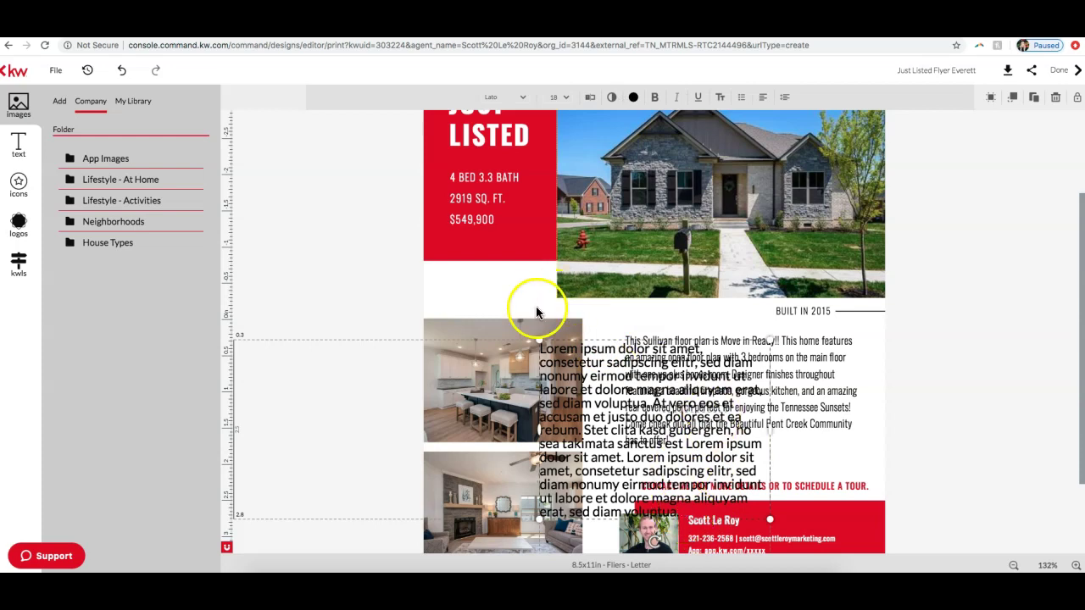
scroll(615, 455, down, 1)
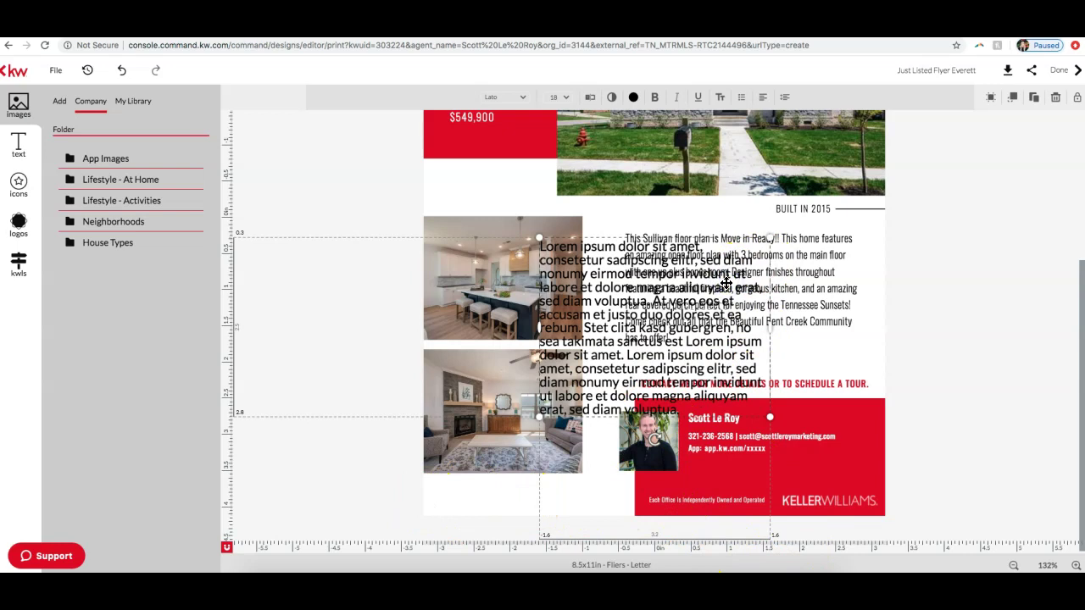
key(Delete)
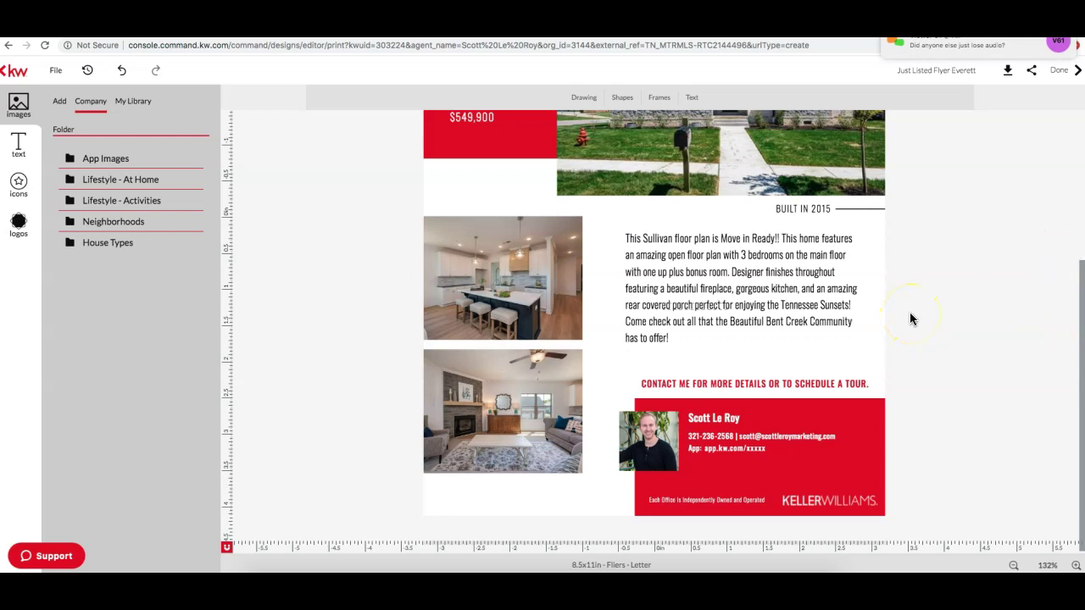
scroll(911, 319, up, 3)
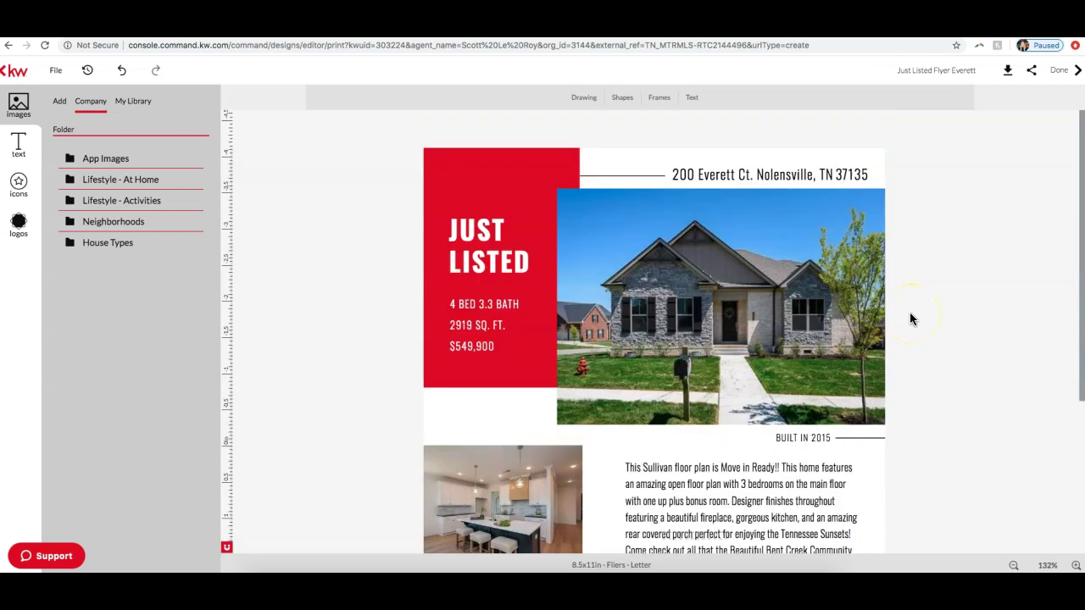
Step: Exit the flyer editor with Don't save, then open and close the join.me chat
click(5, 76)
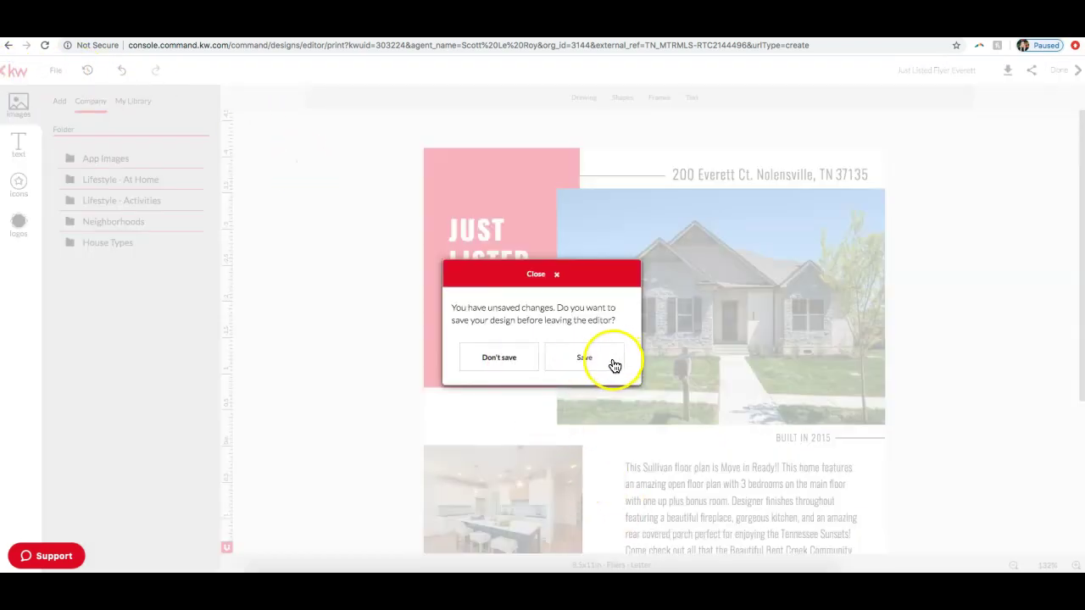
click(521, 359)
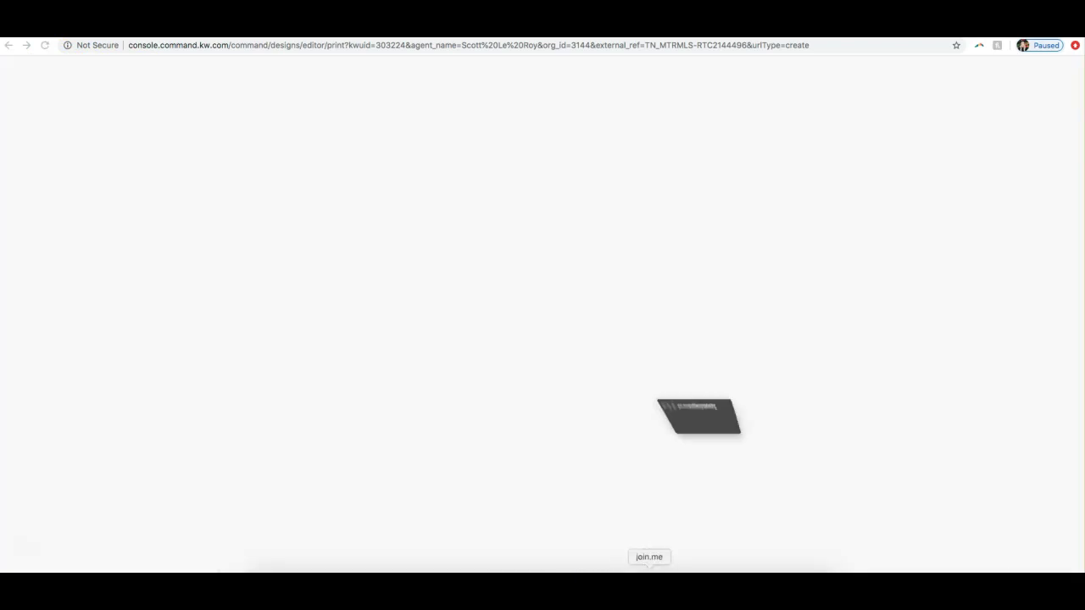
click(510, 49)
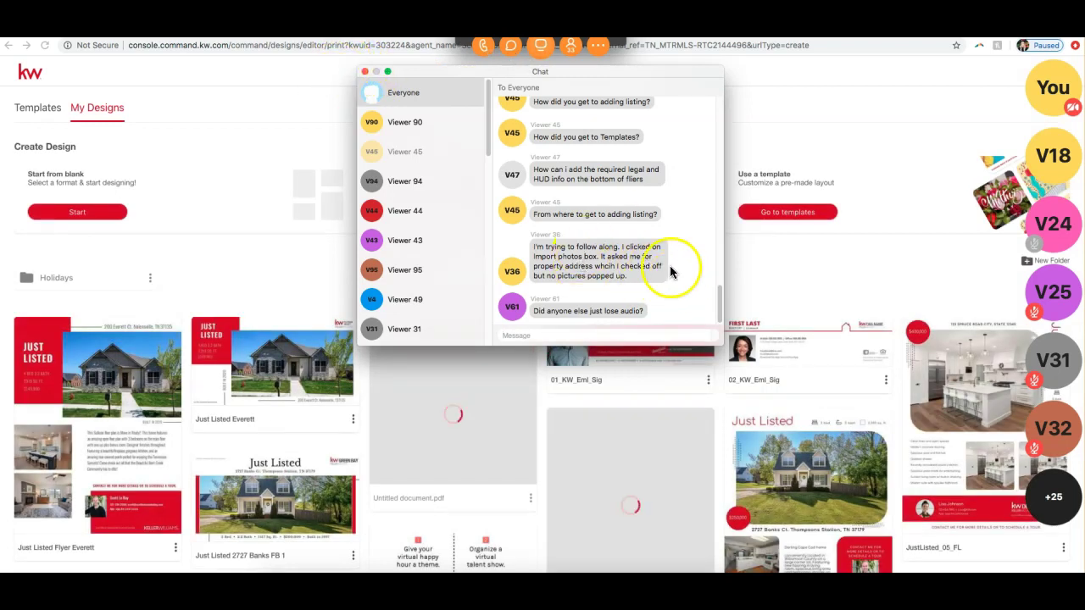
click(364, 72)
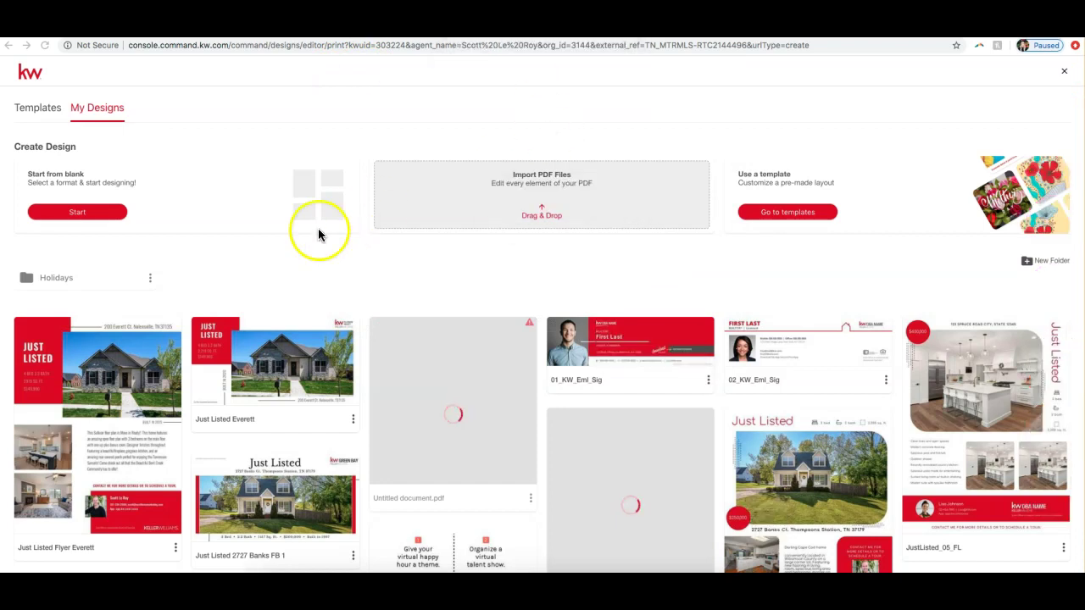
Step: Browse Listings and Buyer template categories, settling on the two Listing Presentation booklets
click(38, 110)
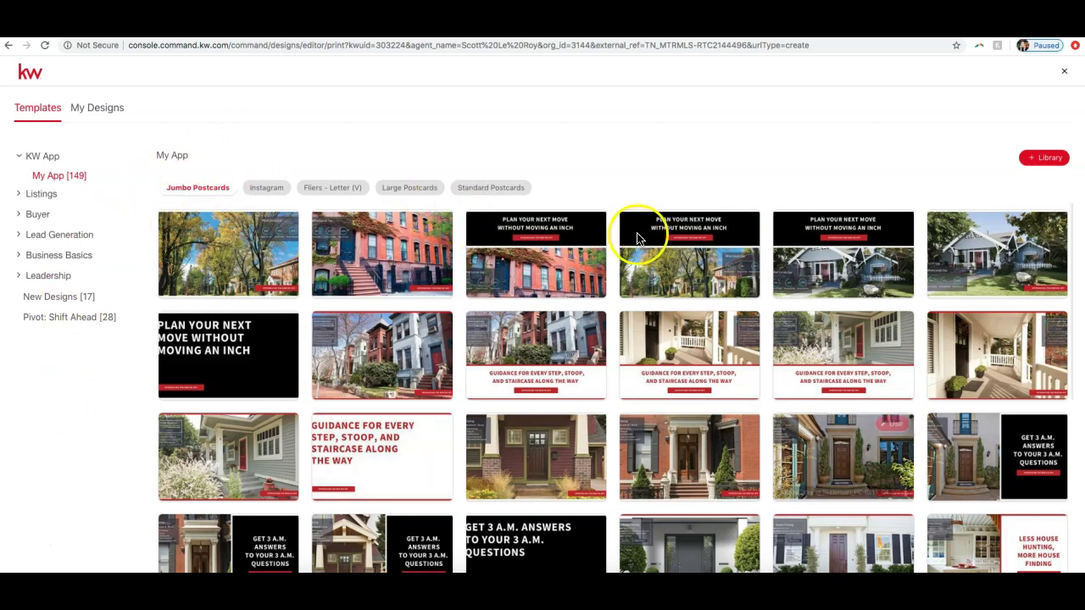
click(45, 195)
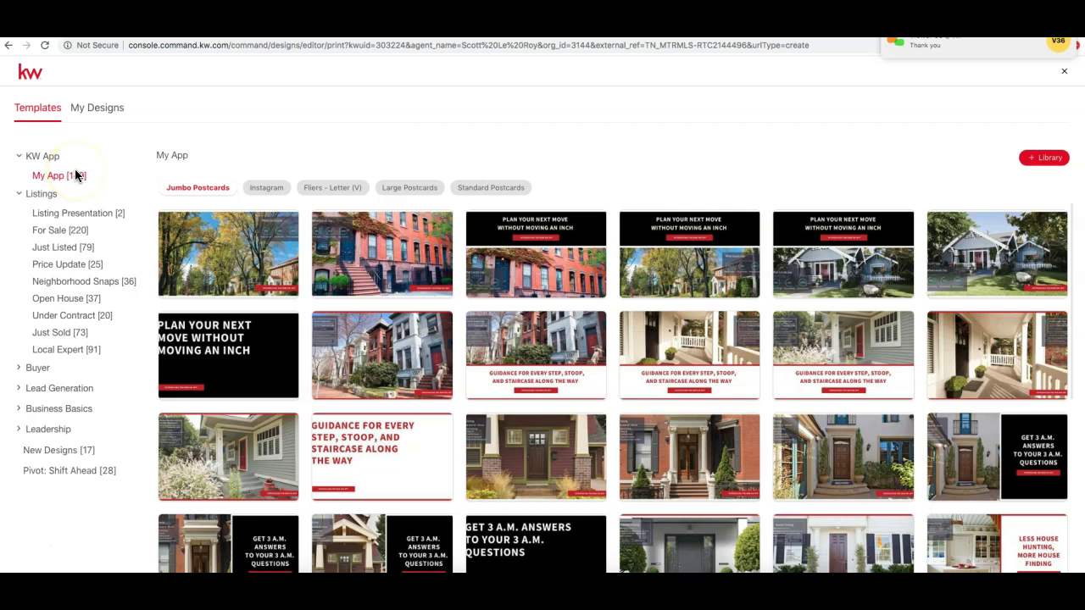
click(91, 213)
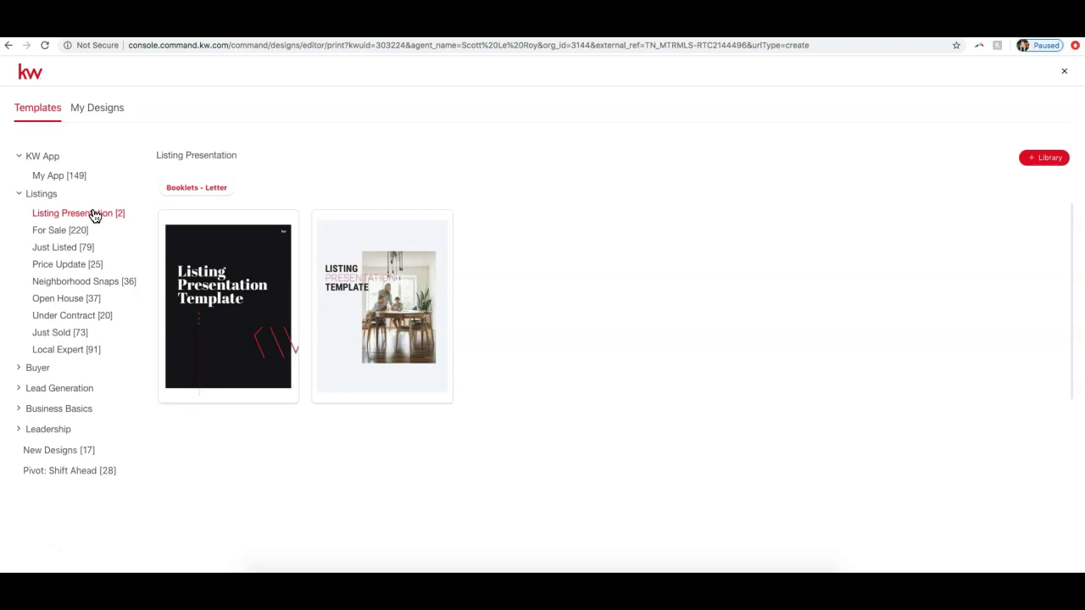
click(38, 370)
click(81, 421)
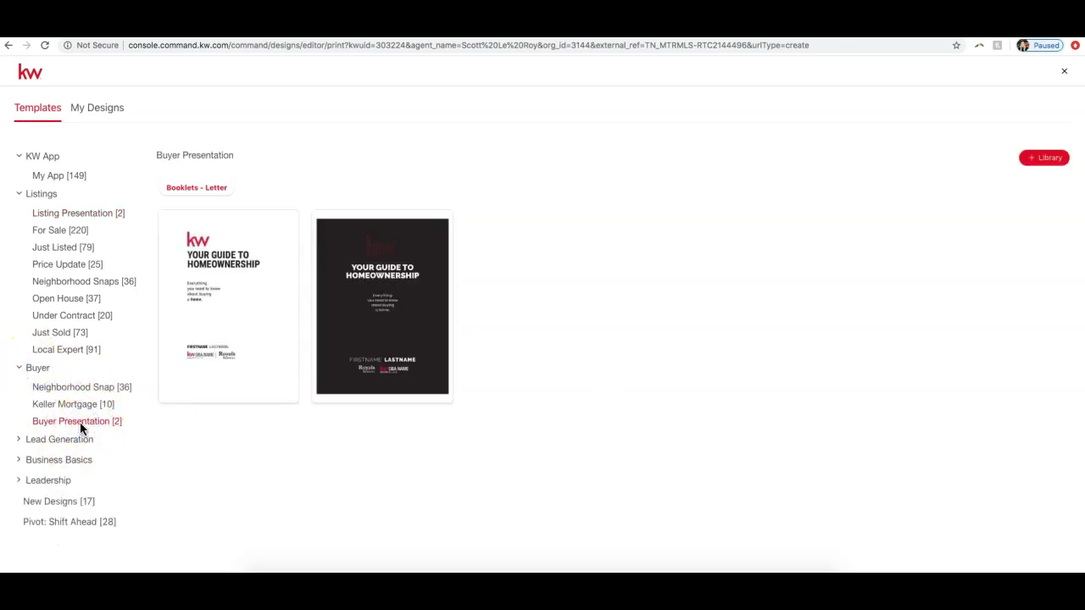
click(85, 213)
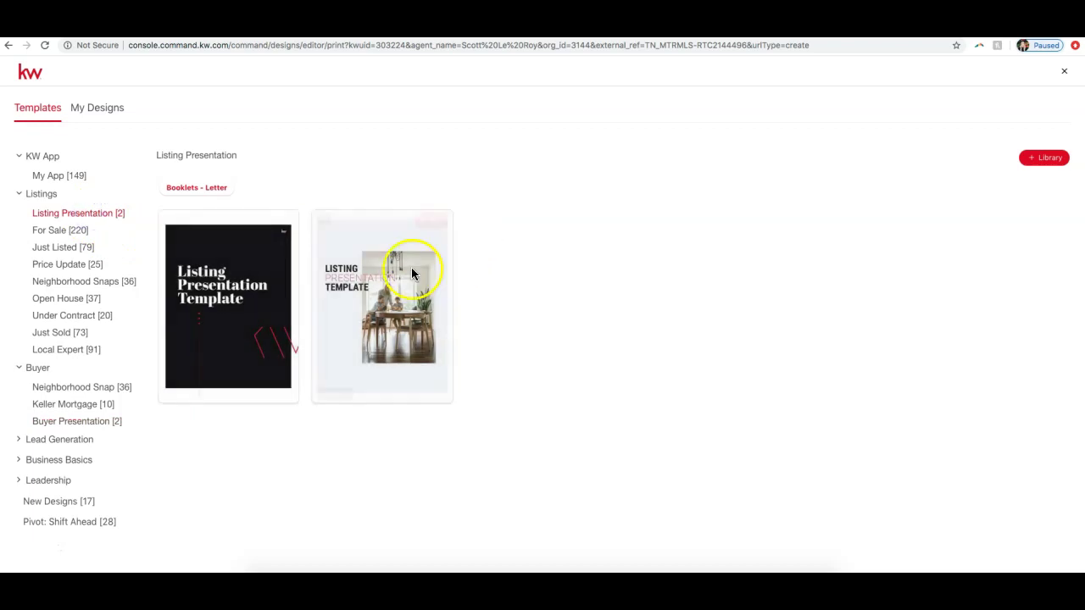
mouse_move(330, 306)
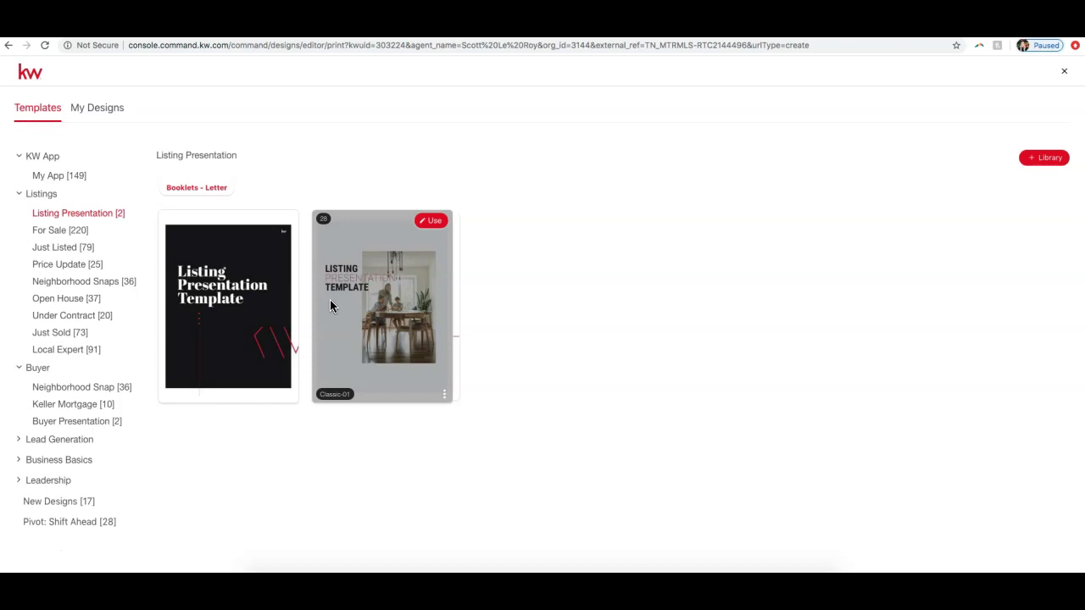
Step: Start a booklet from Classic-01 and apply the Listing Presentation Template cover page
click(438, 221)
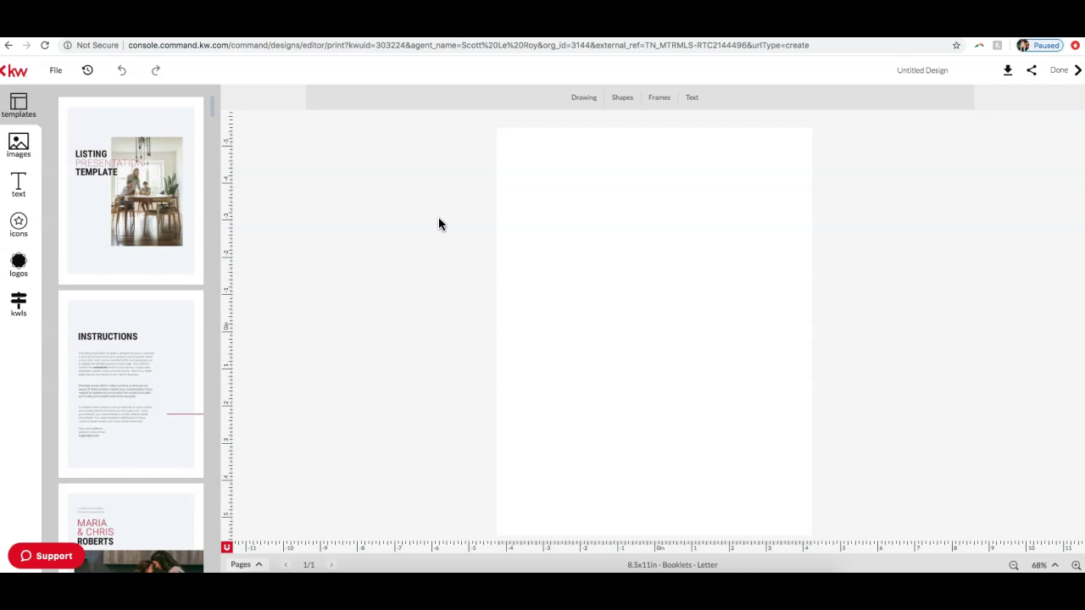
drag(109, 227, 88, 246)
scroll(89, 245, down, 10)
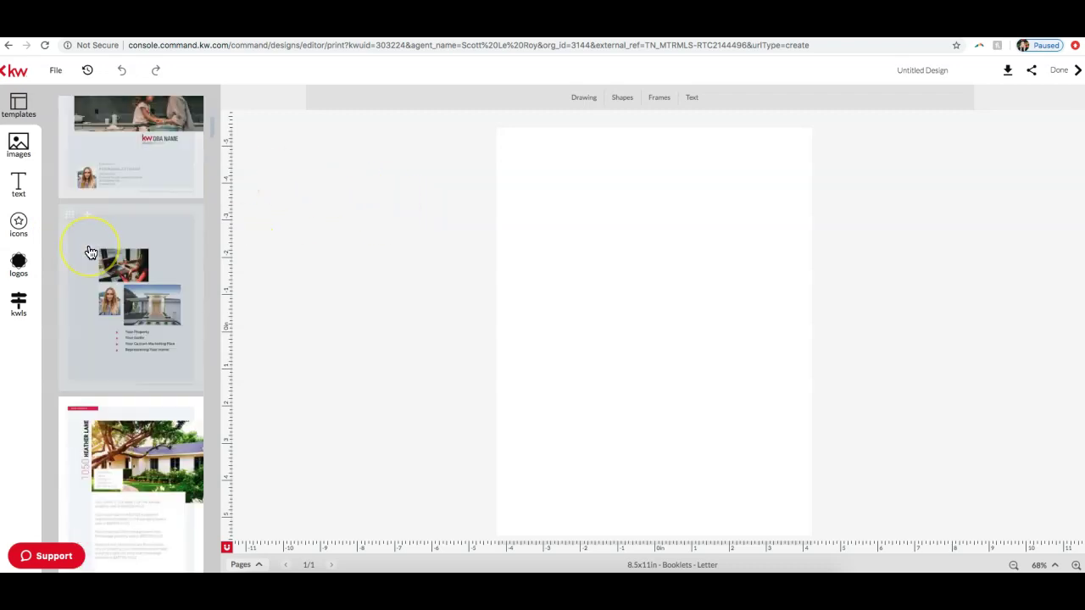
scroll(91, 251, down, 10)
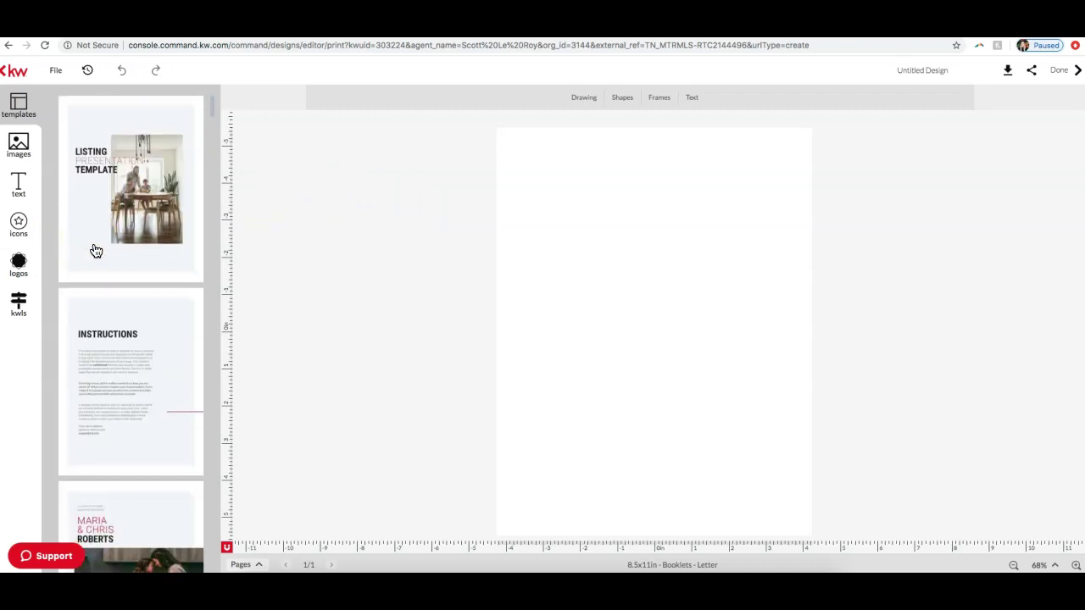
scroll(96, 250, down, 10)
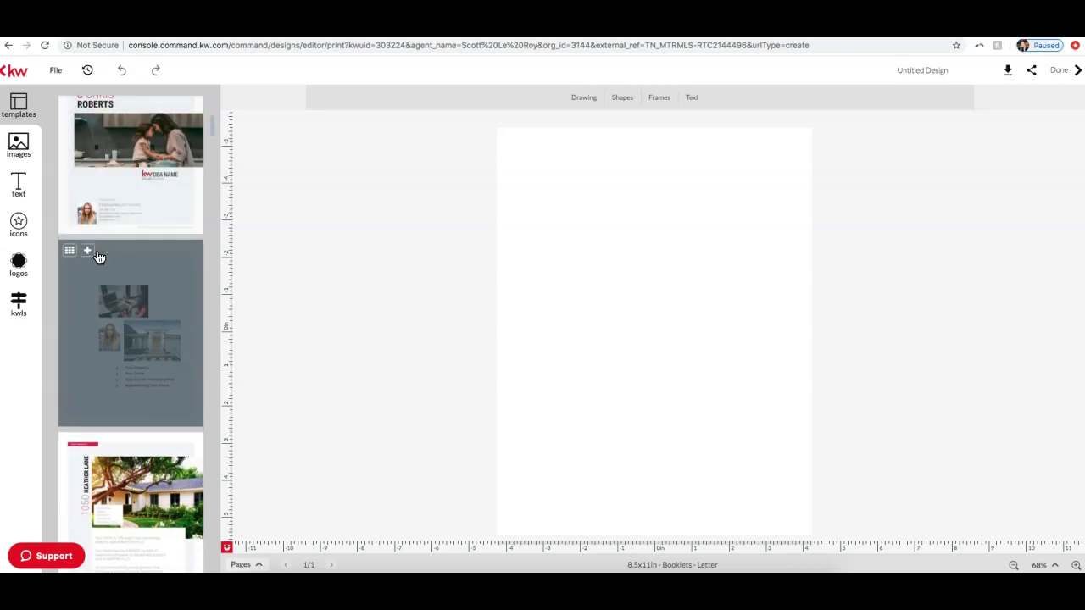
scroll(98, 257, down, 10)
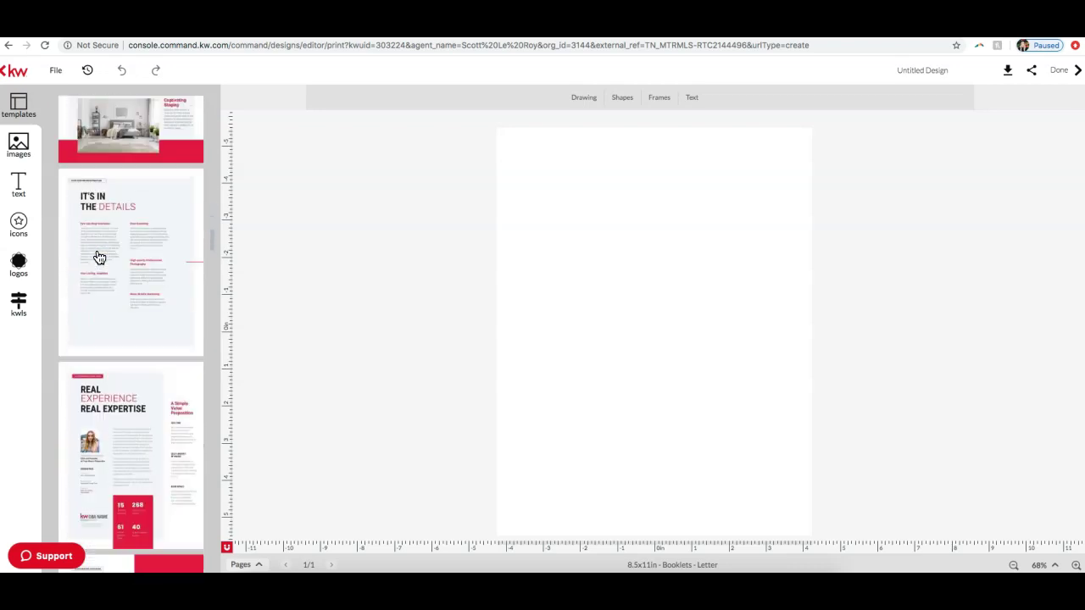
scroll(98, 257, down, 10)
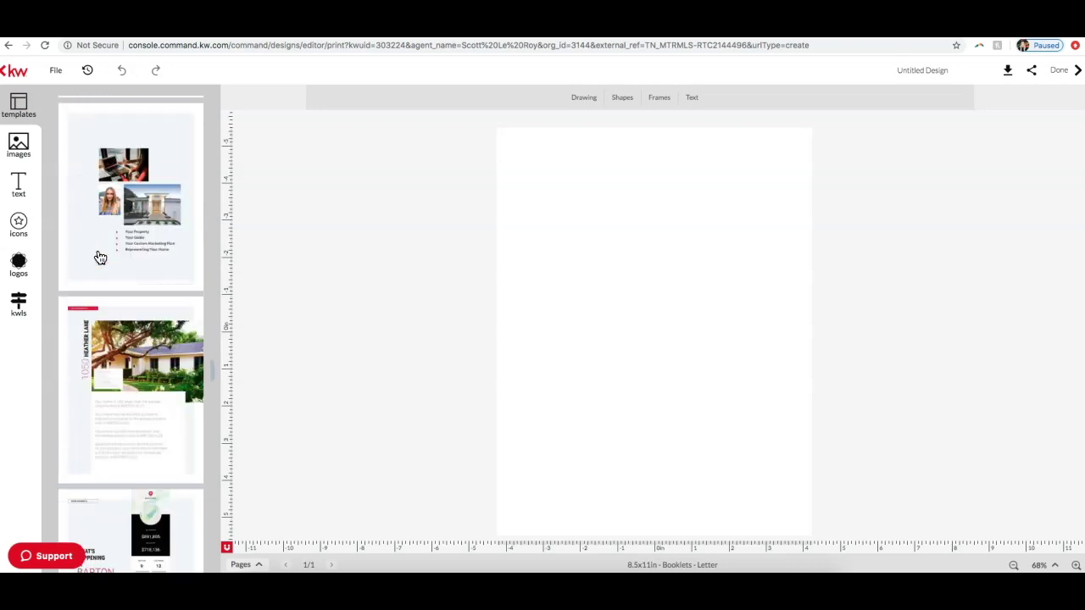
scroll(99, 257, down, 10)
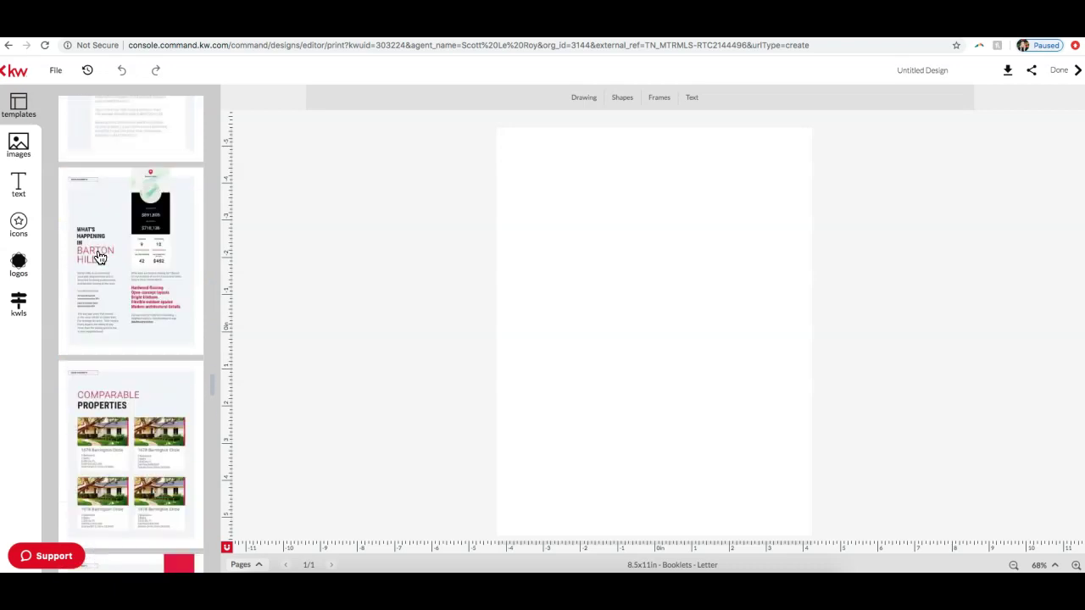
scroll(99, 257, down, 10)
click(105, 256)
click(142, 218)
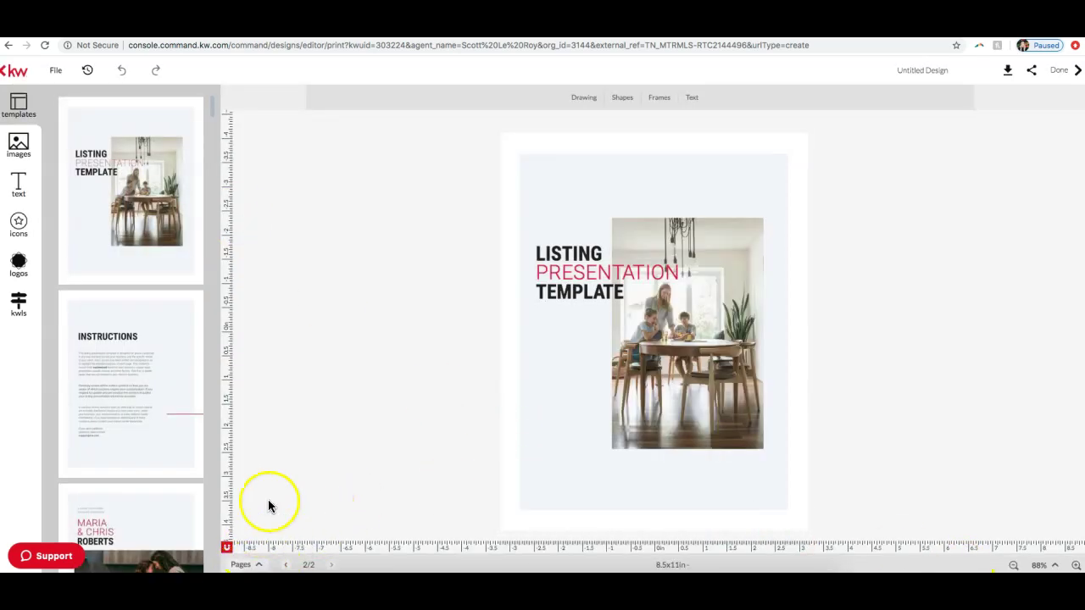
Step: Delete the blank first page of the booklet from the Pages panel
click(246, 566)
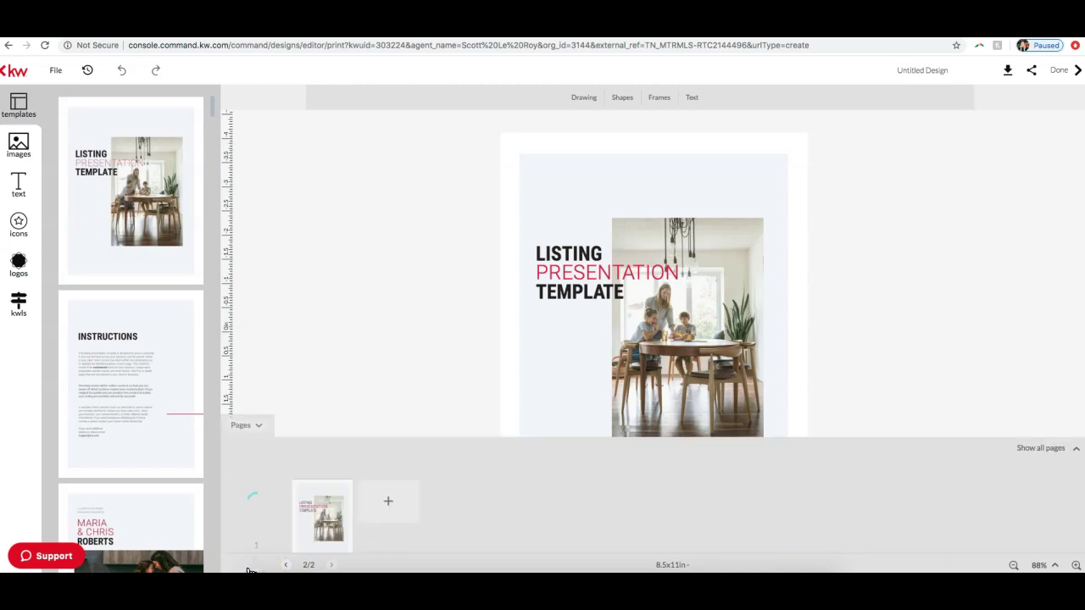
click(266, 484)
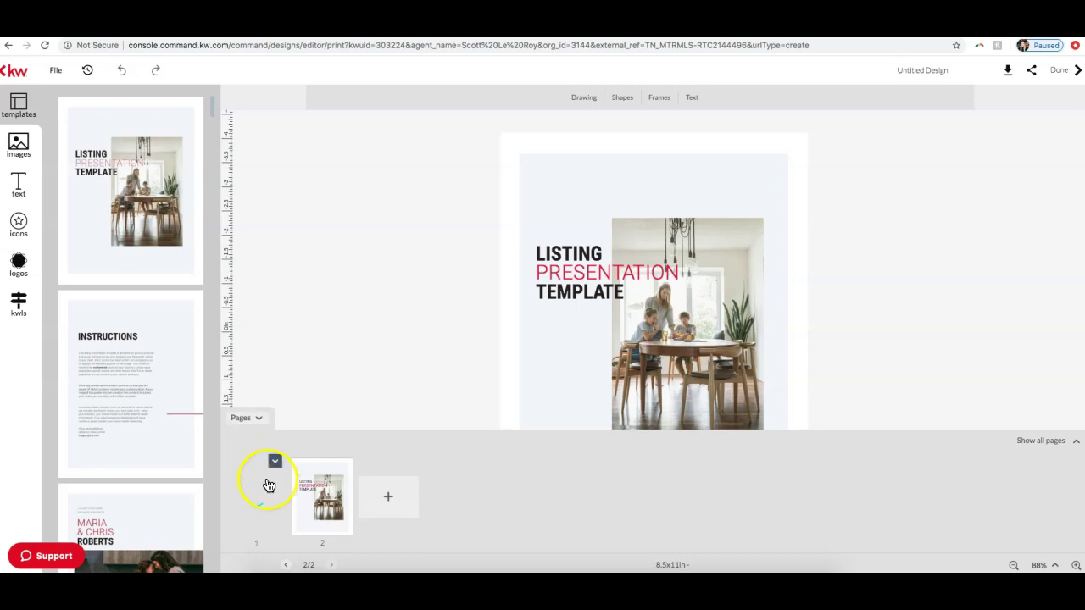
click(274, 461)
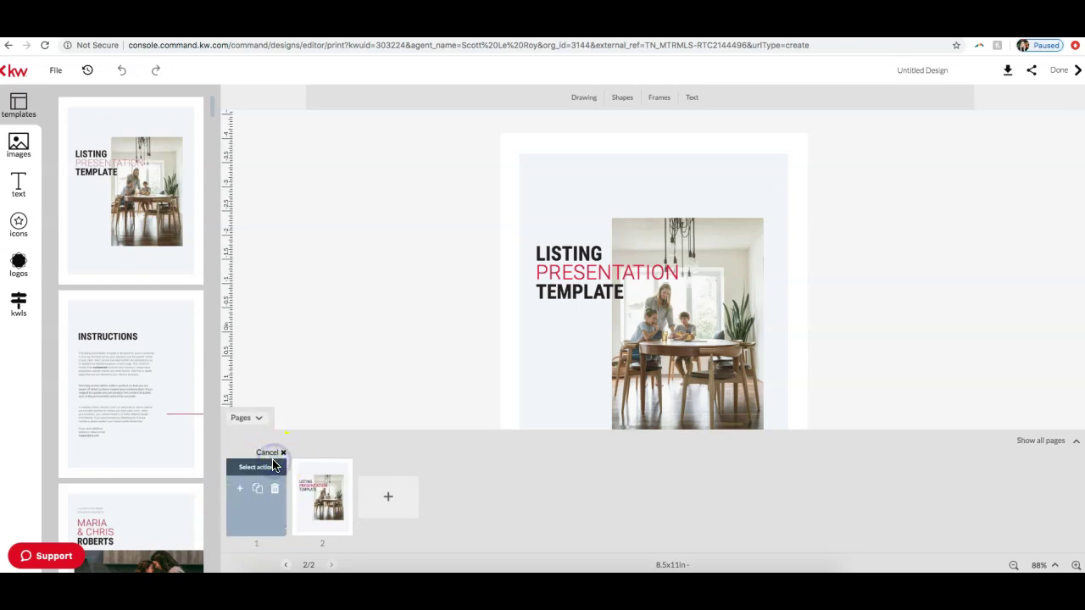
click(274, 489)
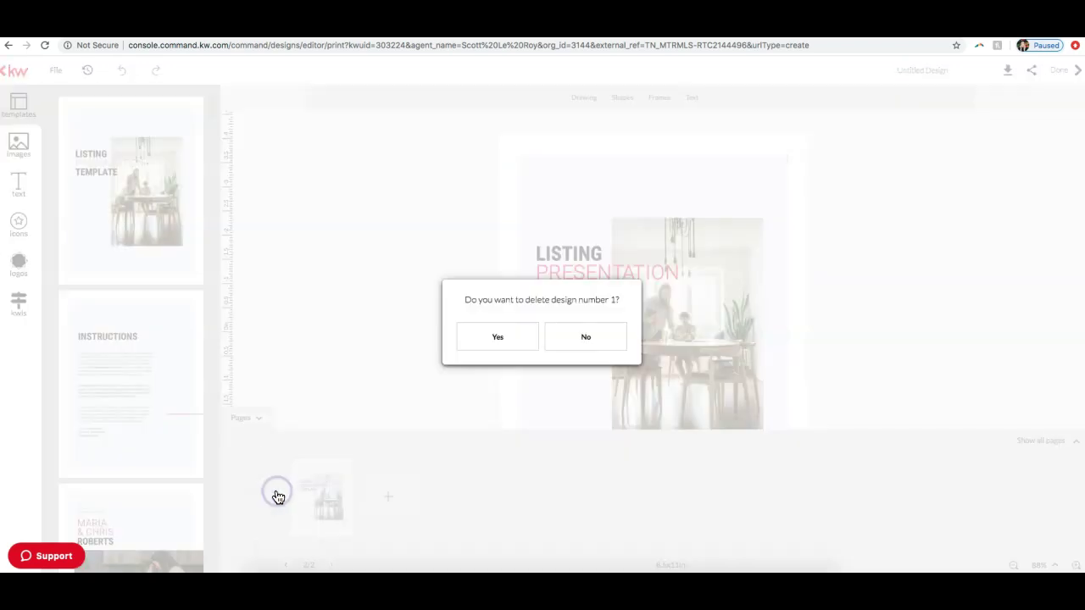
click(514, 351)
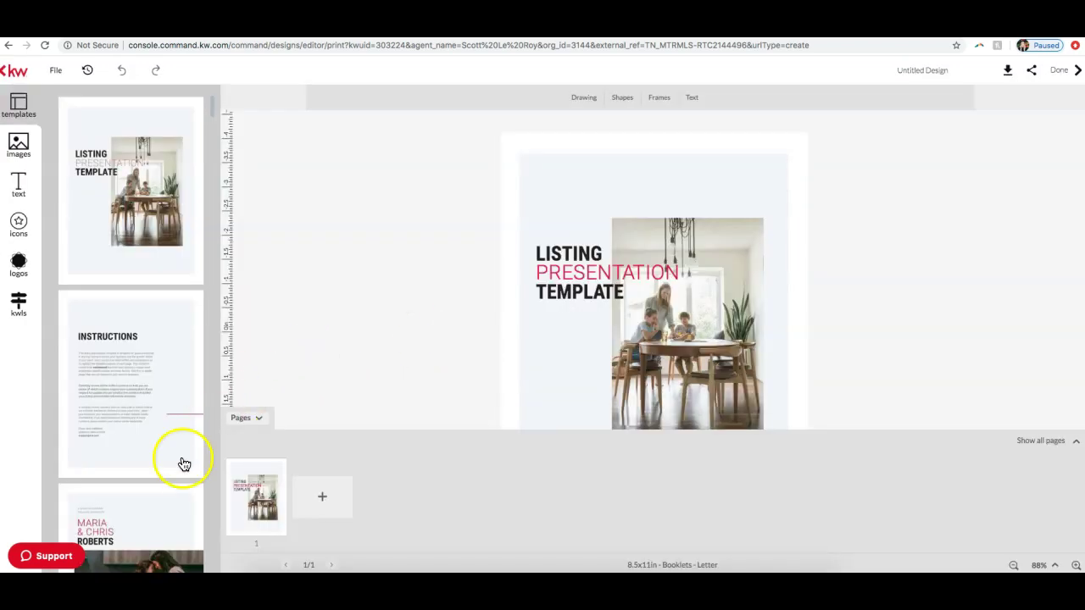
Step: Add the 1050 Heather Lane 'Your Property' template as page 2
mouse_move(133, 351)
scroll(133, 351, down, 10)
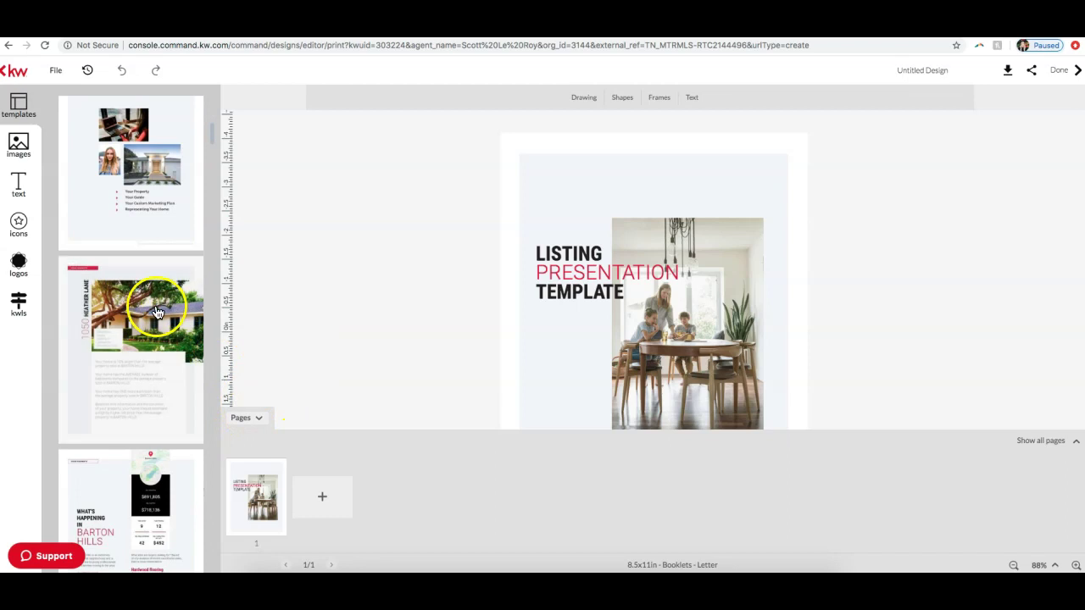
scroll(137, 361, up, 5)
scroll(136, 348, down, 5)
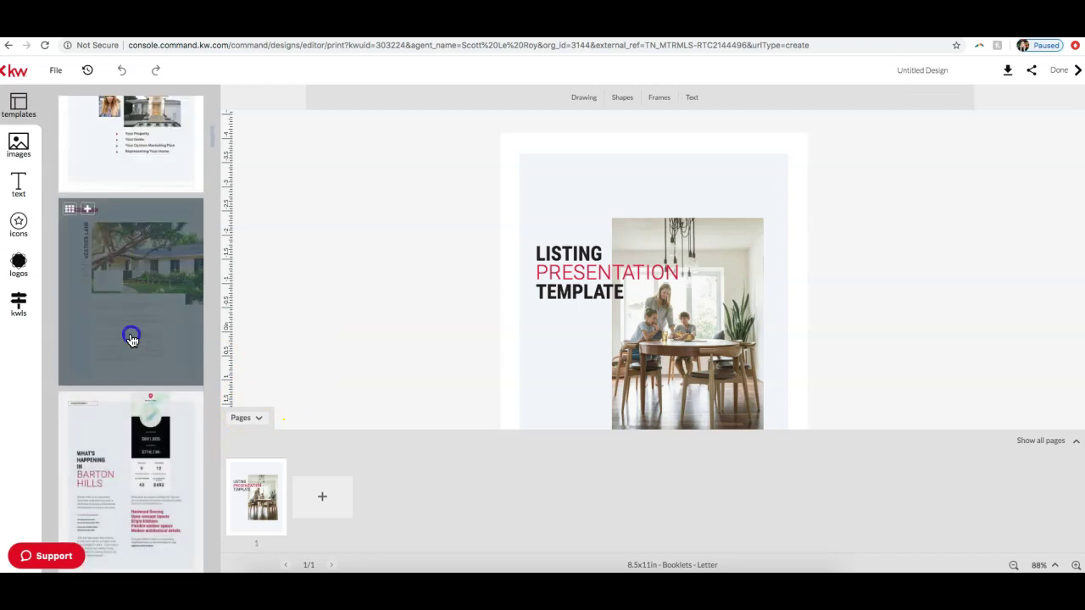
click(132, 339)
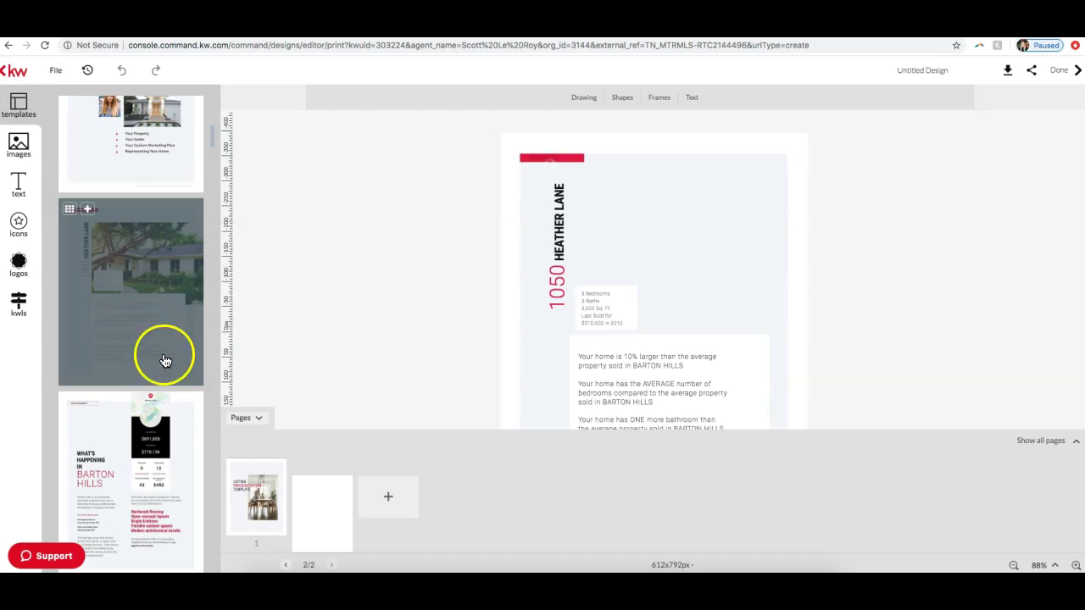
Step: Add a blank page 3, then return to the cover page
scroll(148, 420, down, 10)
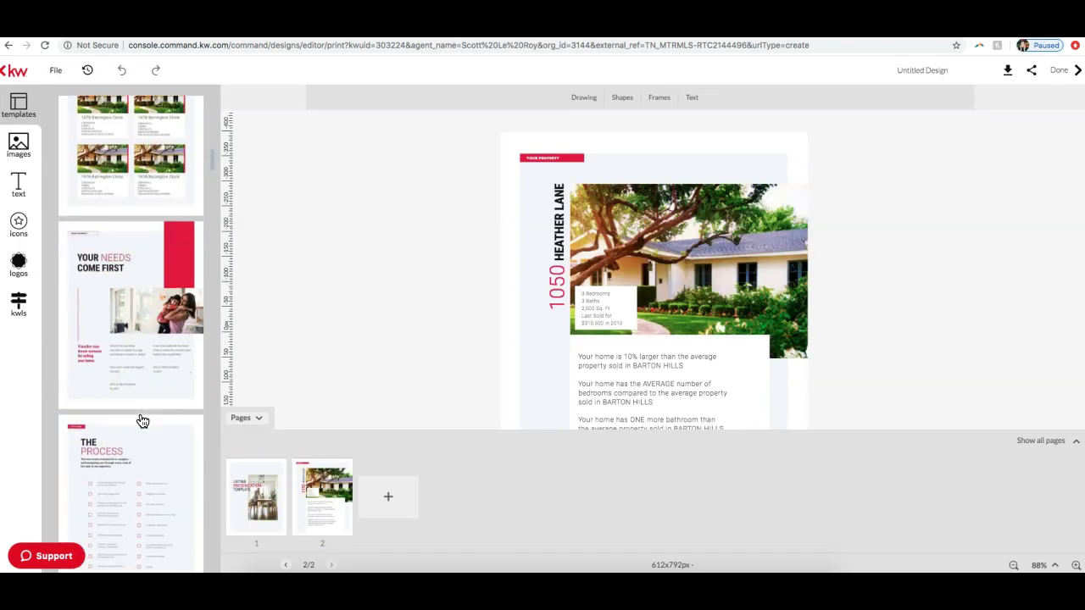
scroll(121, 319, down, 3)
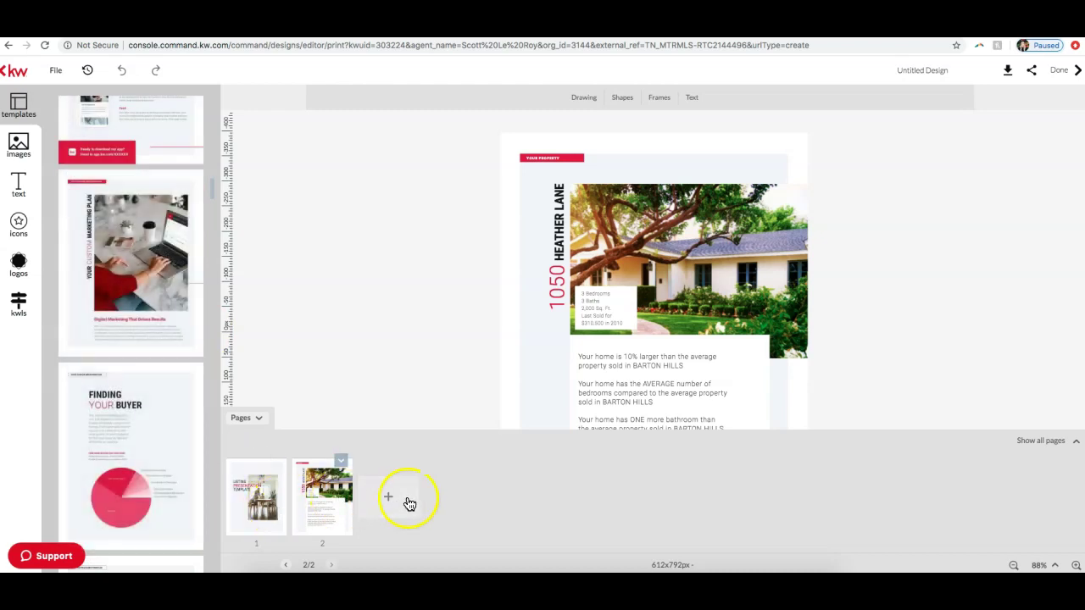
click(398, 498)
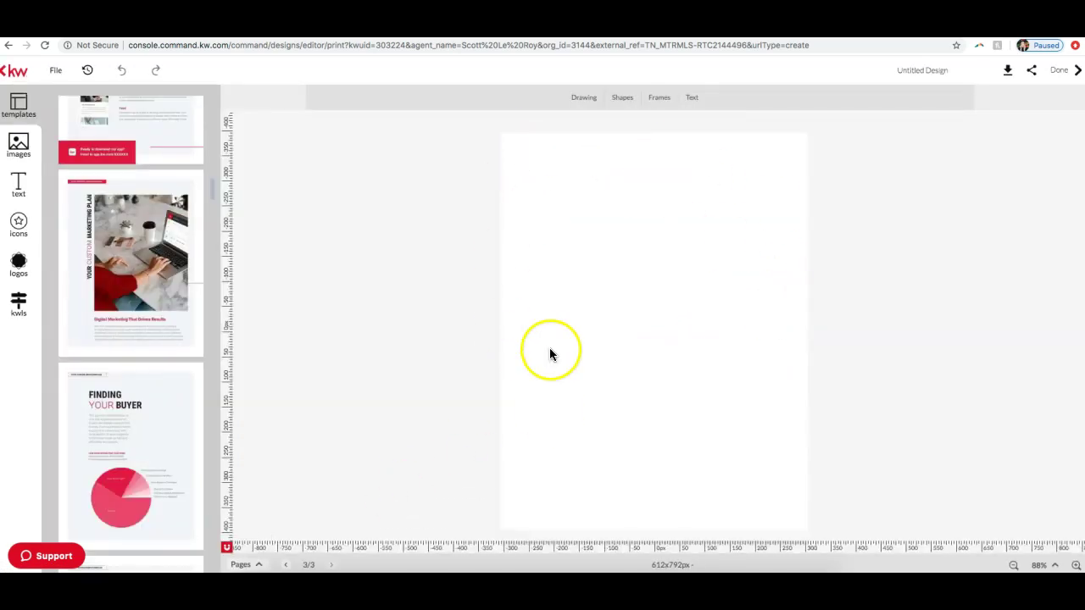
click(116, 443)
click(240, 565)
click(252, 523)
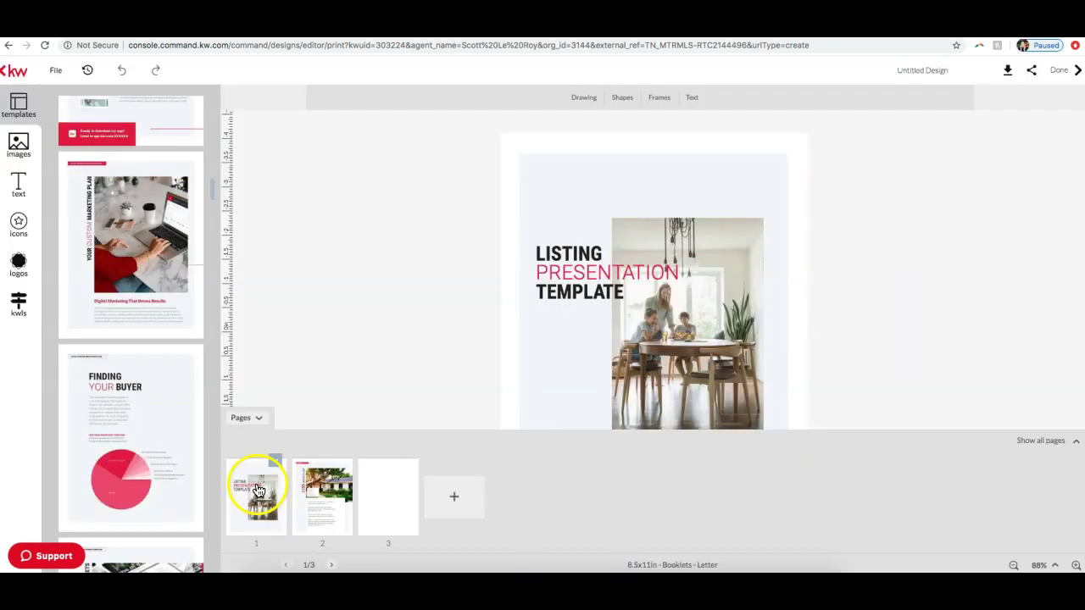
Step: Scroll to the Portfolio of Excellence layout and add it as a page
scroll(155, 450, down, 2)
scroll(155, 454, down, 20)
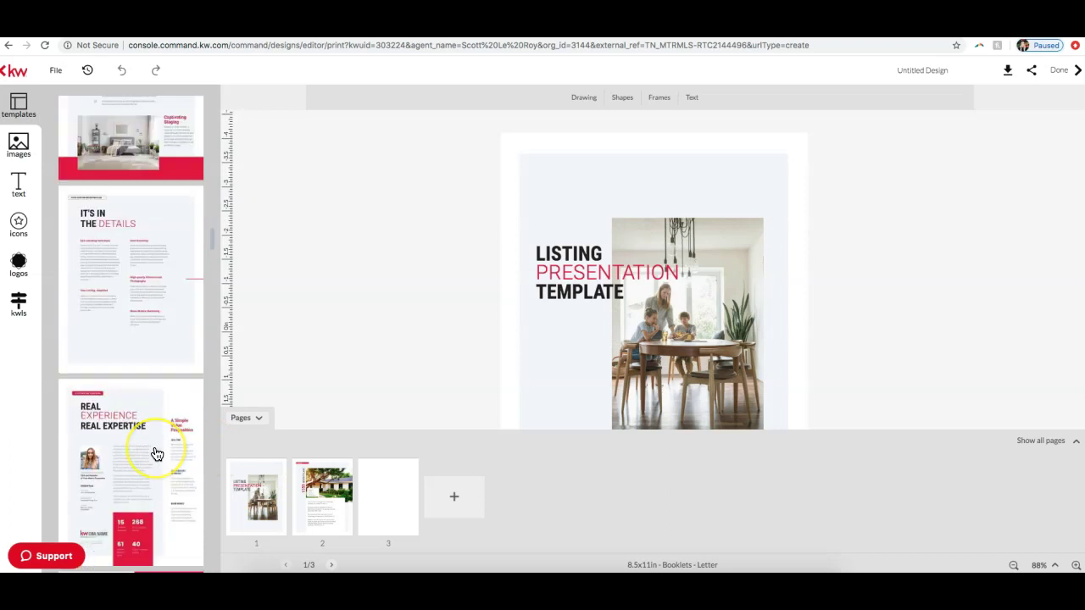
scroll(156, 456, down, 20)
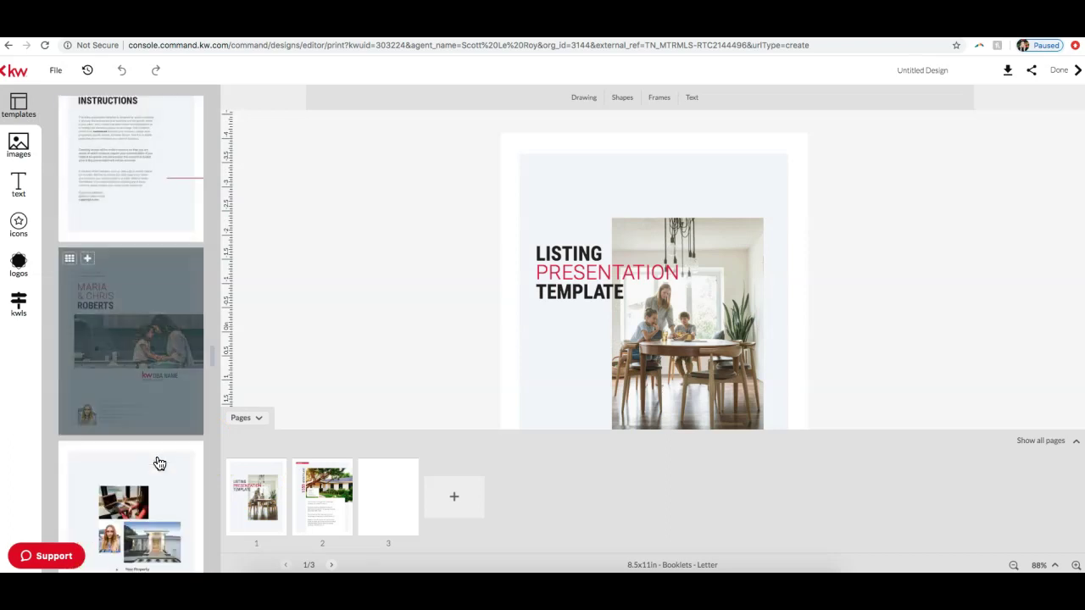
scroll(157, 462, down, 4)
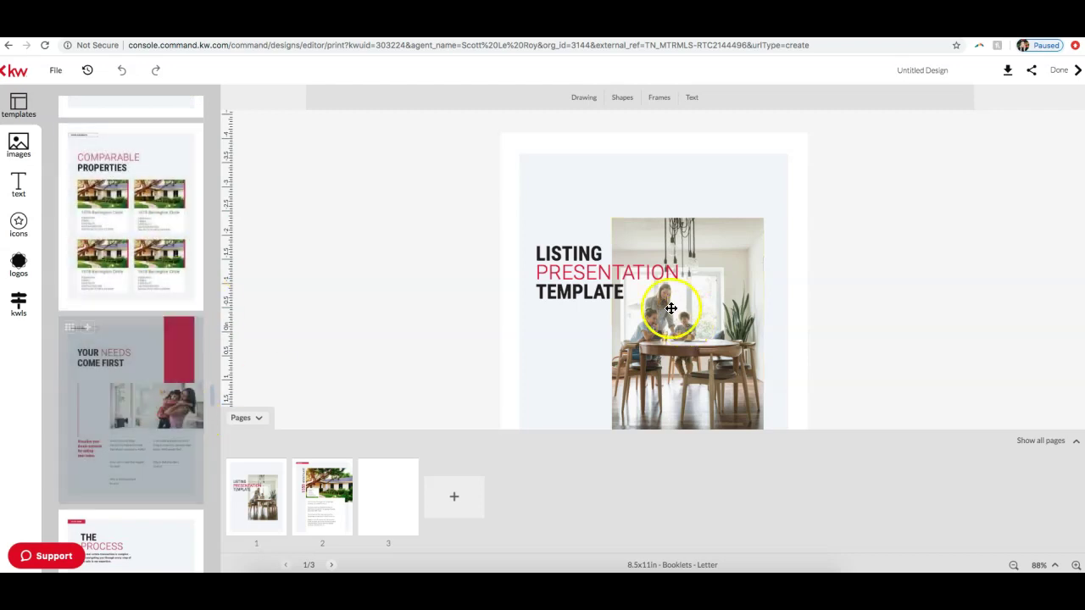
scroll(100, 351, down, 10)
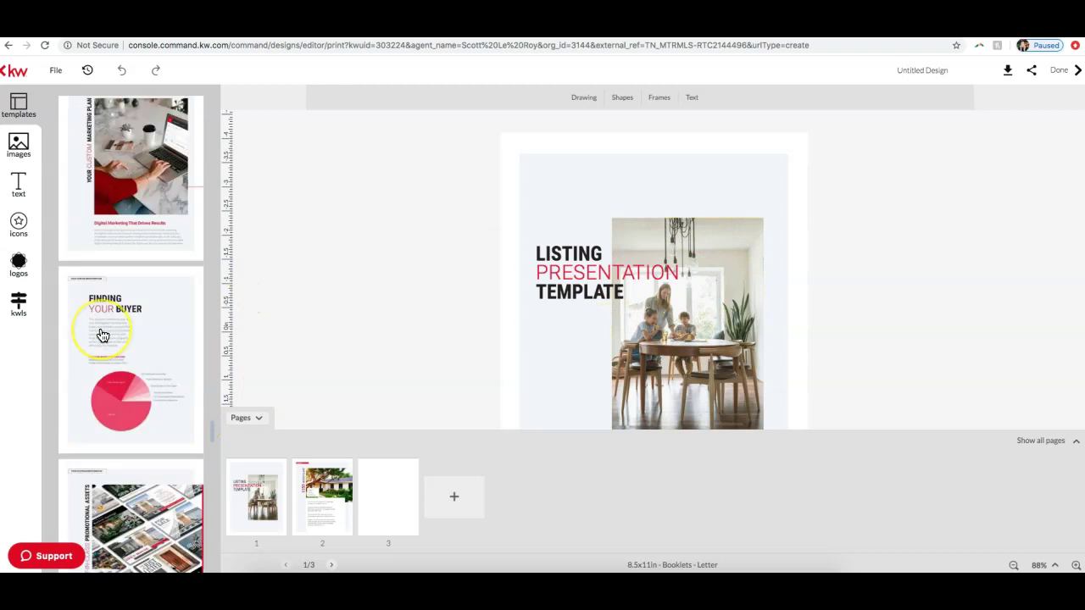
scroll(101, 336, down, 10)
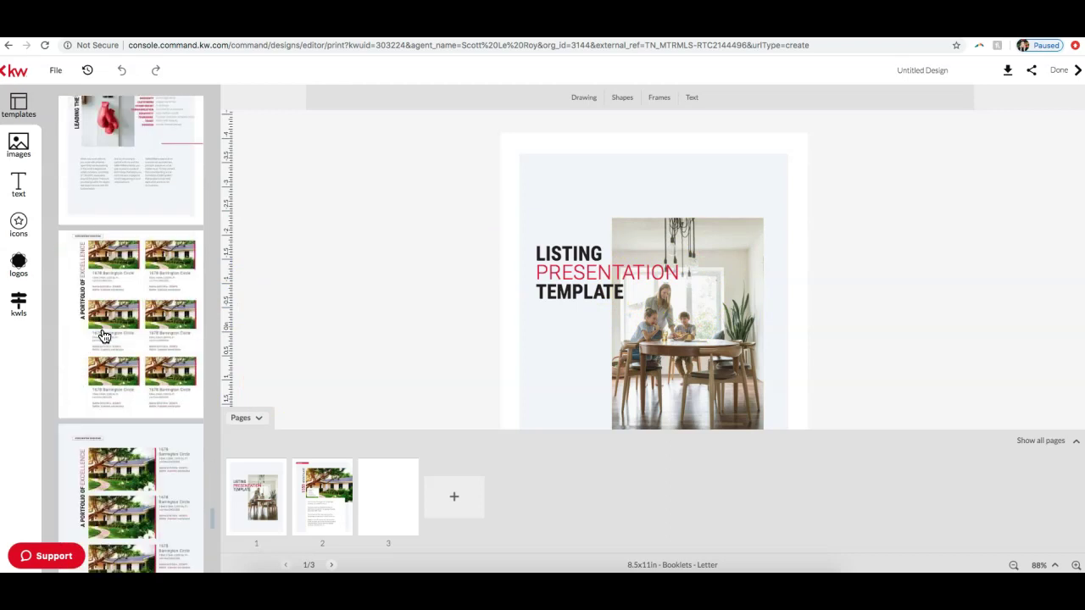
click(102, 335)
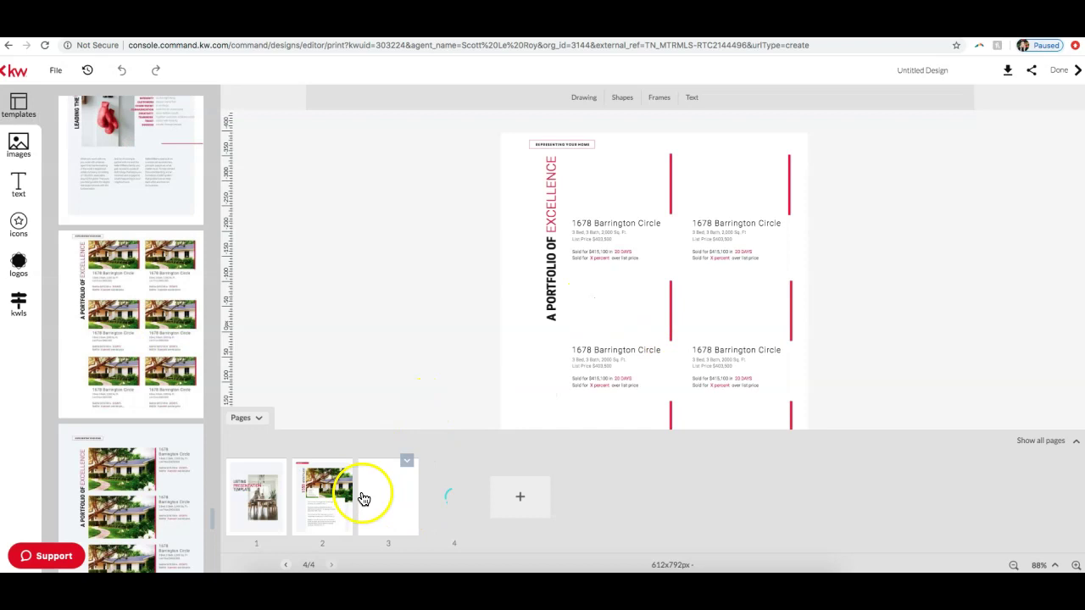
Step: Fill page 4 with the 1678 Barrington Circle Portfolio grid and collapse the Pages panel
click(392, 497)
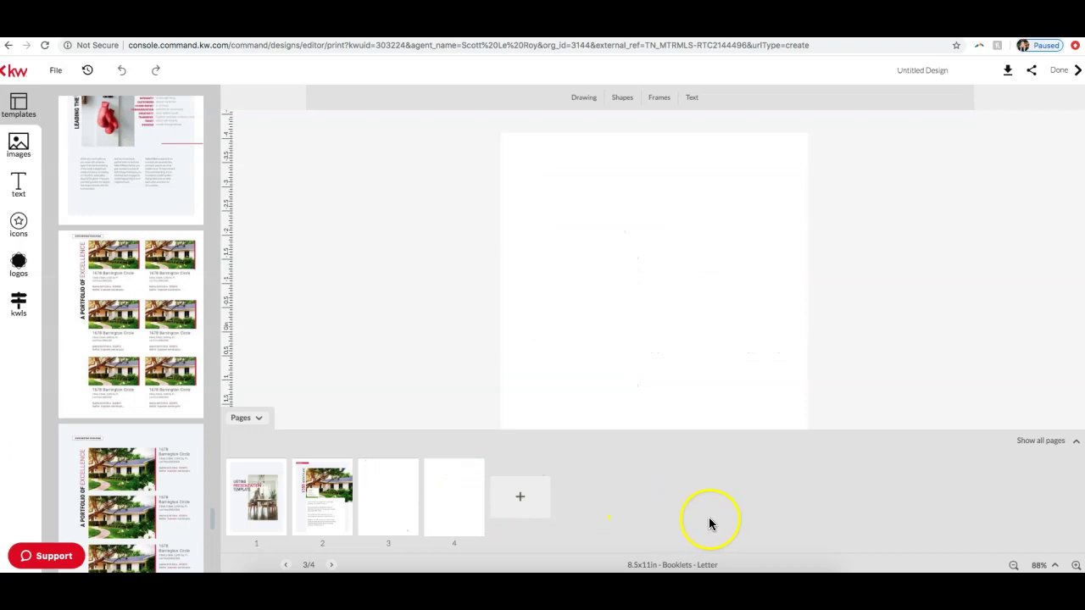
click(374, 509)
click(442, 511)
click(111, 444)
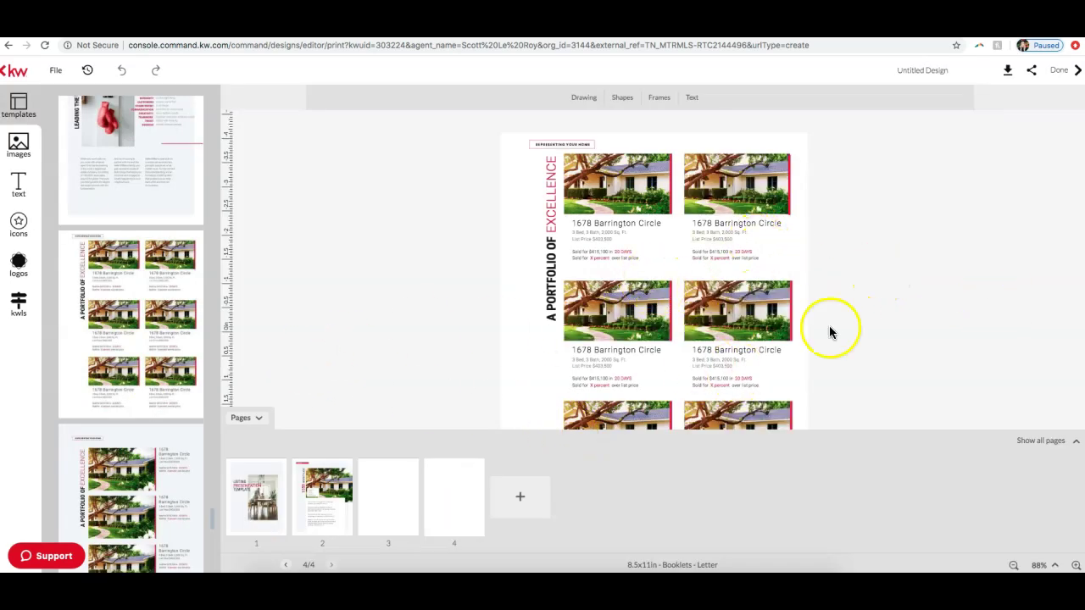
click(1042, 443)
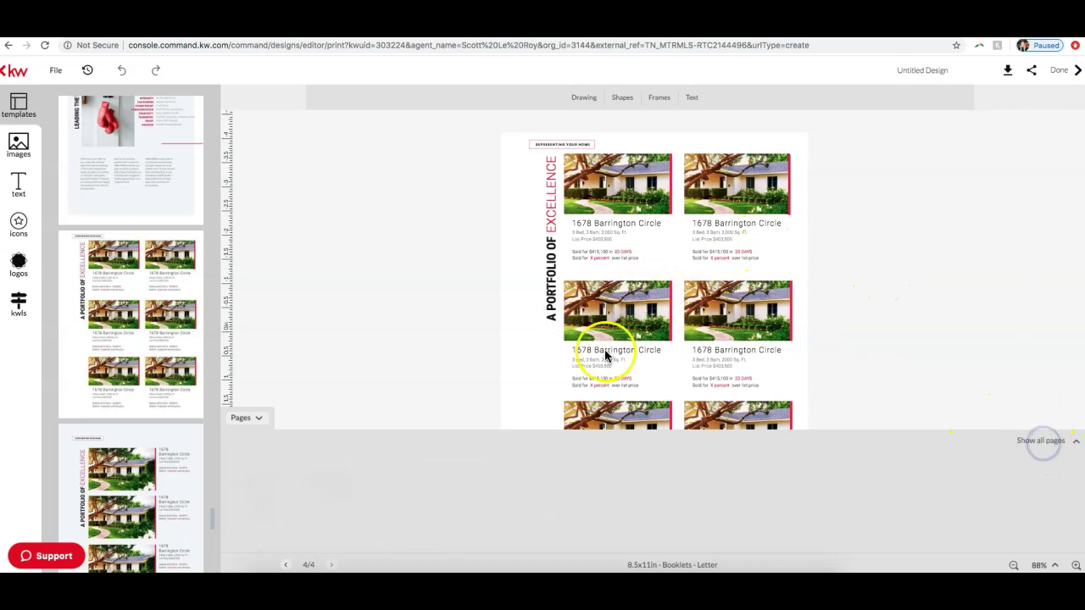
click(1065, 192)
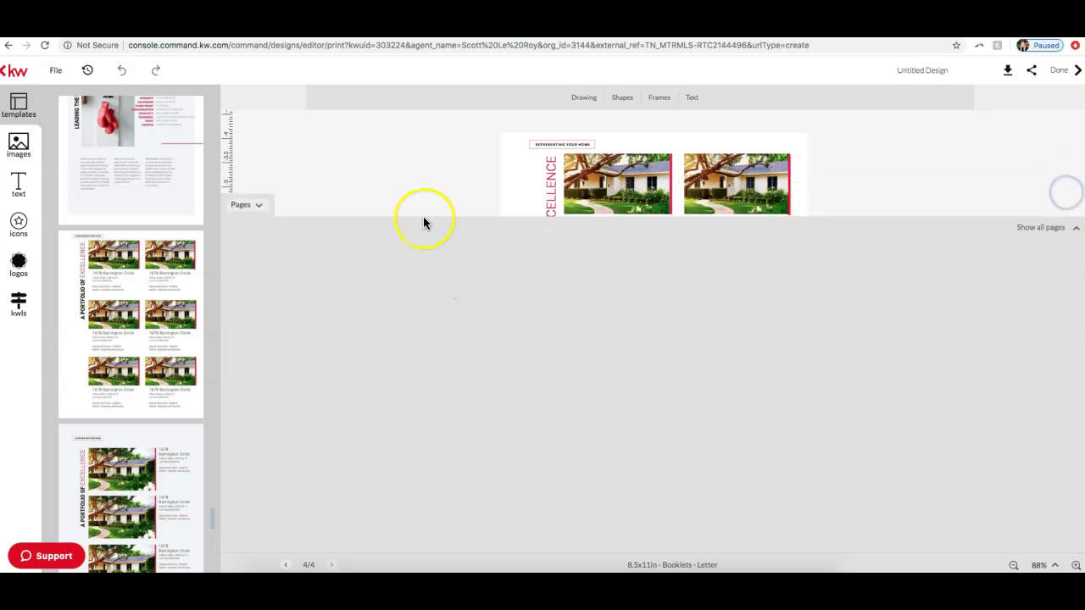
Step: Select the middle-left house photo to show company images, then exit to the template gallery
click(619, 338)
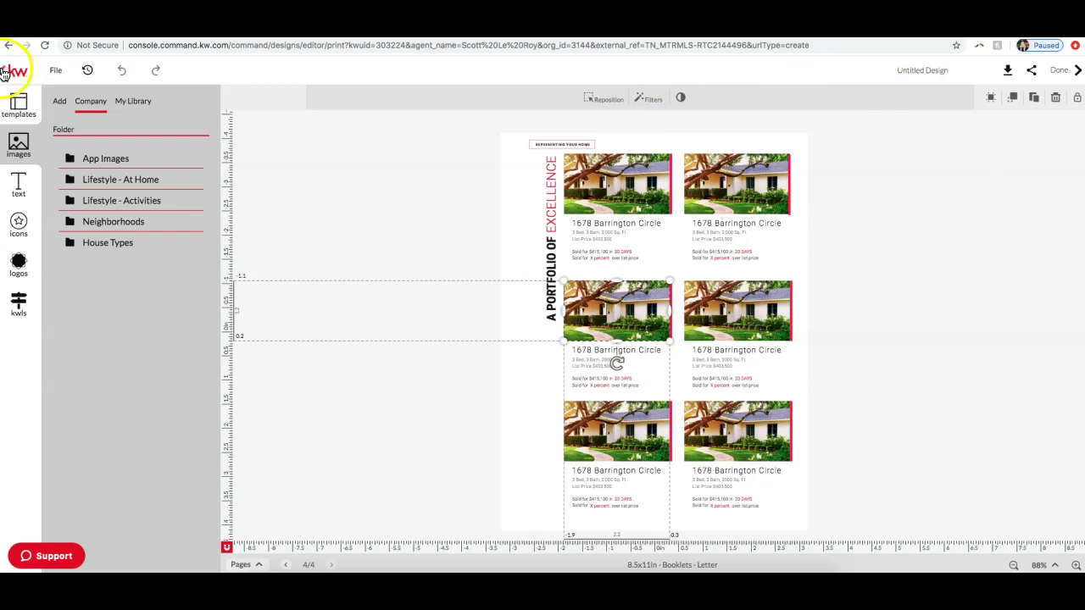
click(4, 73)
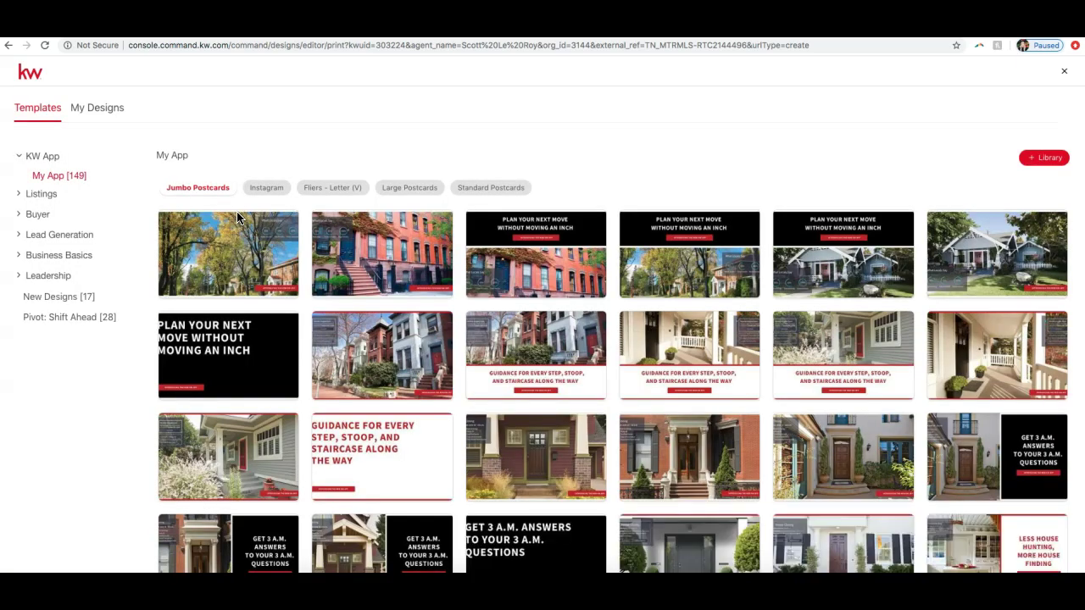
Step: Navigate to the Holiday Greetings templates under Lead Generation
click(182, 187)
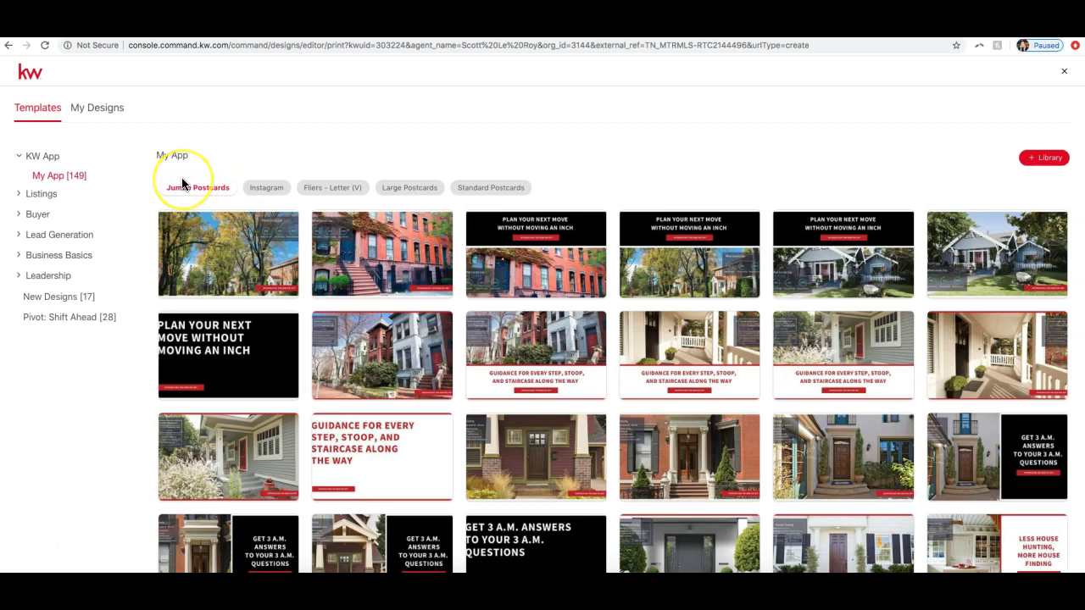
click(66, 237)
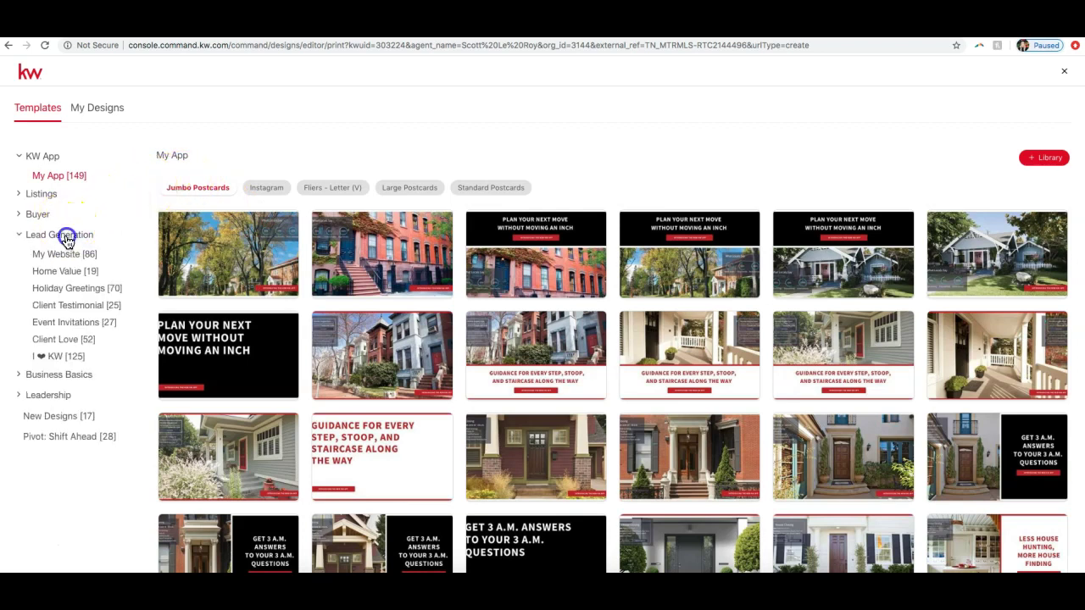
click(62, 235)
click(75, 295)
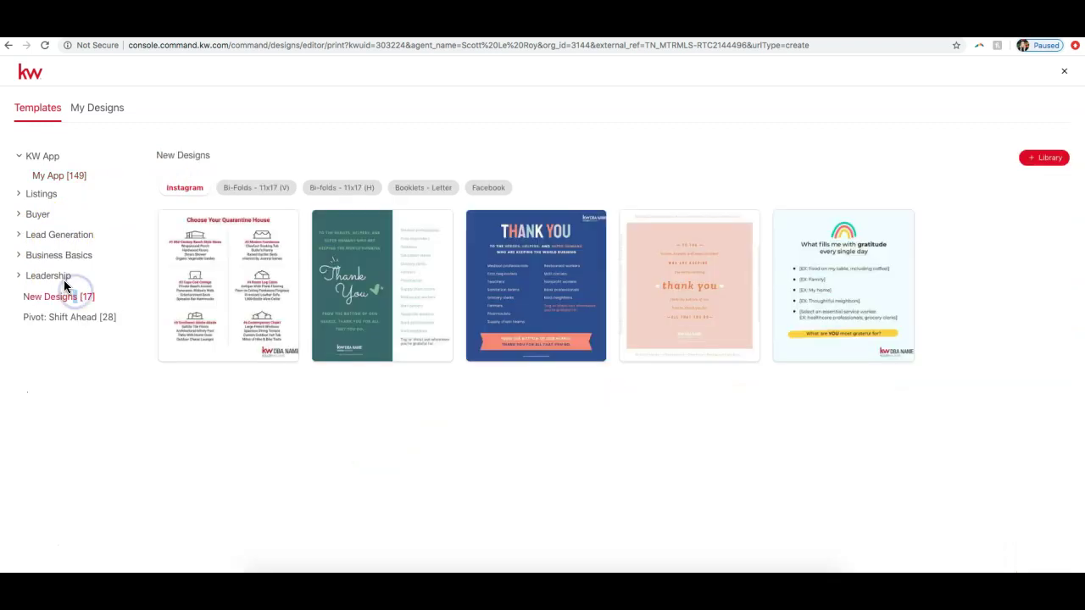
click(61, 236)
click(70, 290)
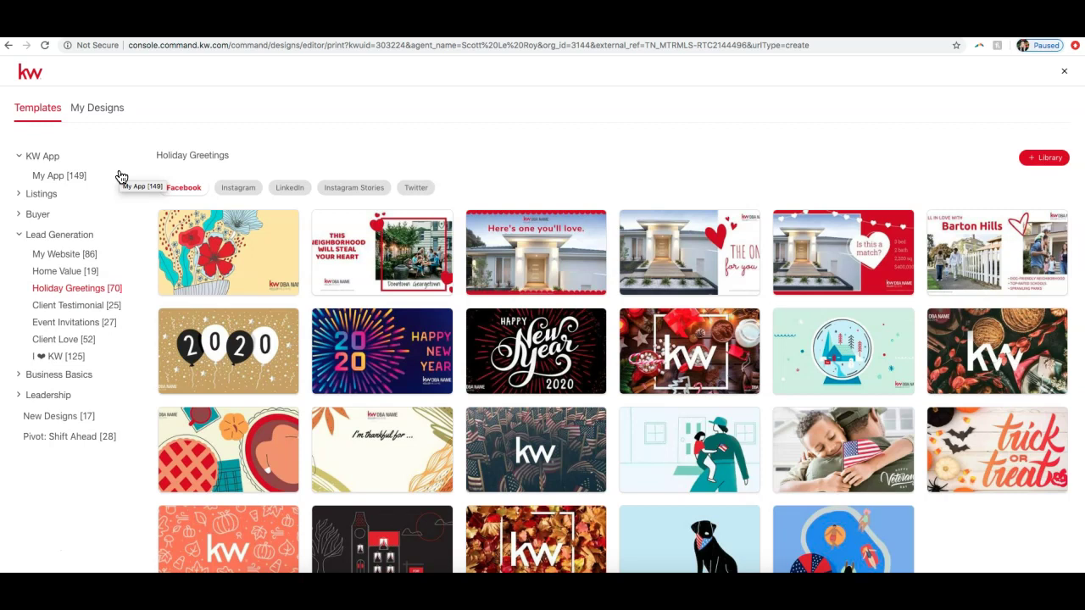
Step: Try the Instagram, LinkedIn and Instagram Stories filters, then settle on Facebook format
click(224, 187)
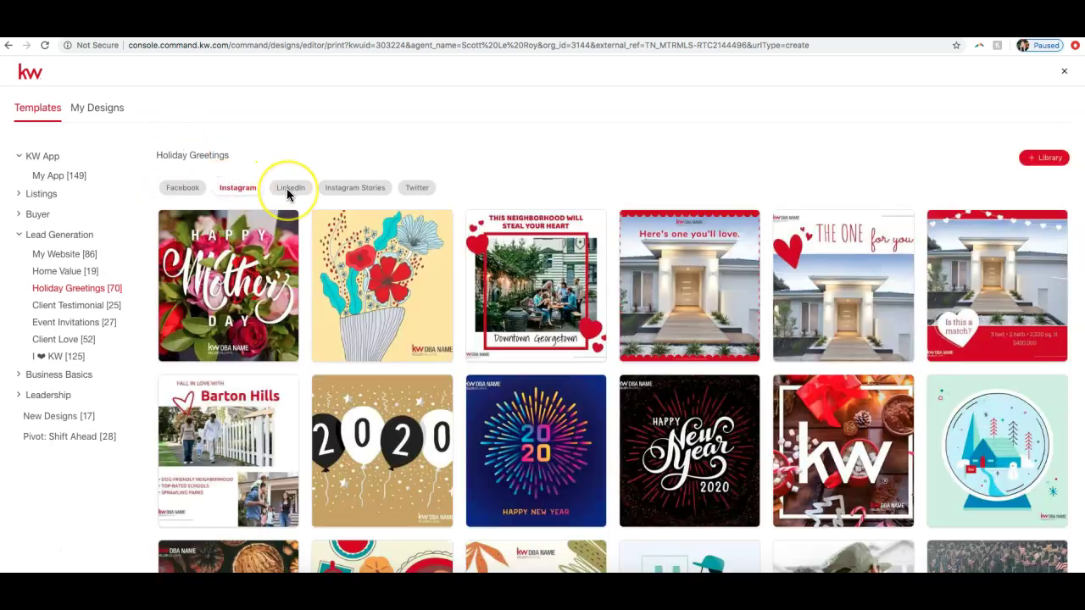
click(288, 190)
click(346, 189)
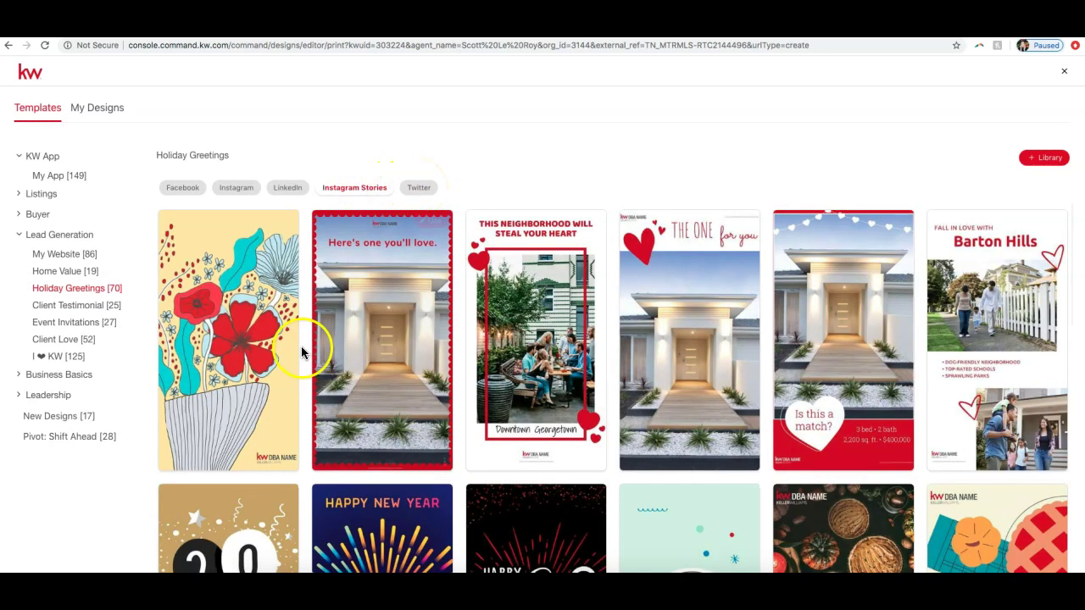
scroll(296, 353, down, 3)
scroll(296, 353, down, 4)
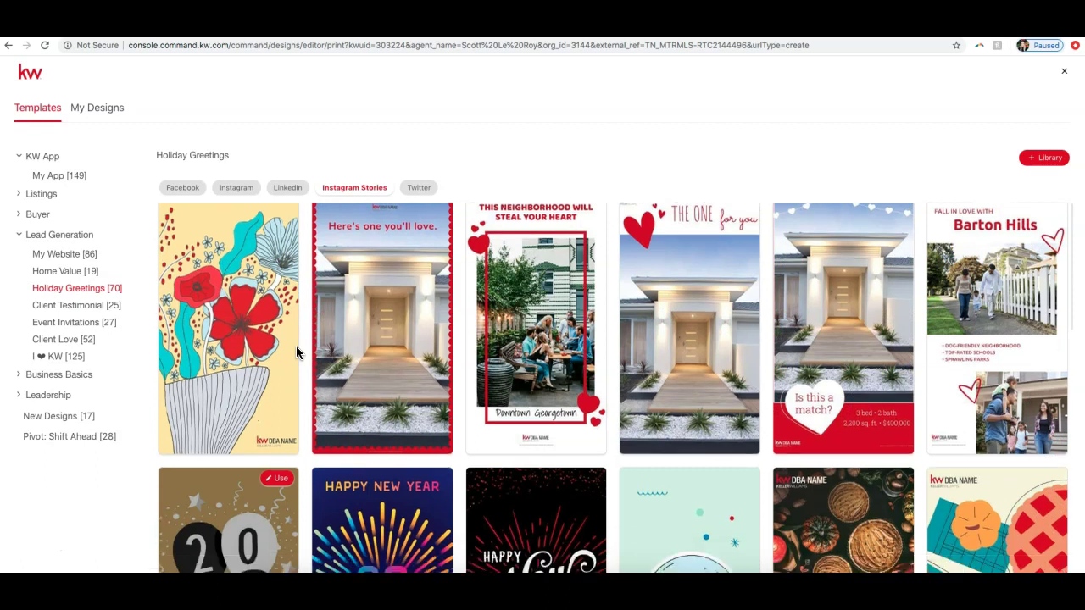
click(366, 350)
scroll(525, 432, down, 3)
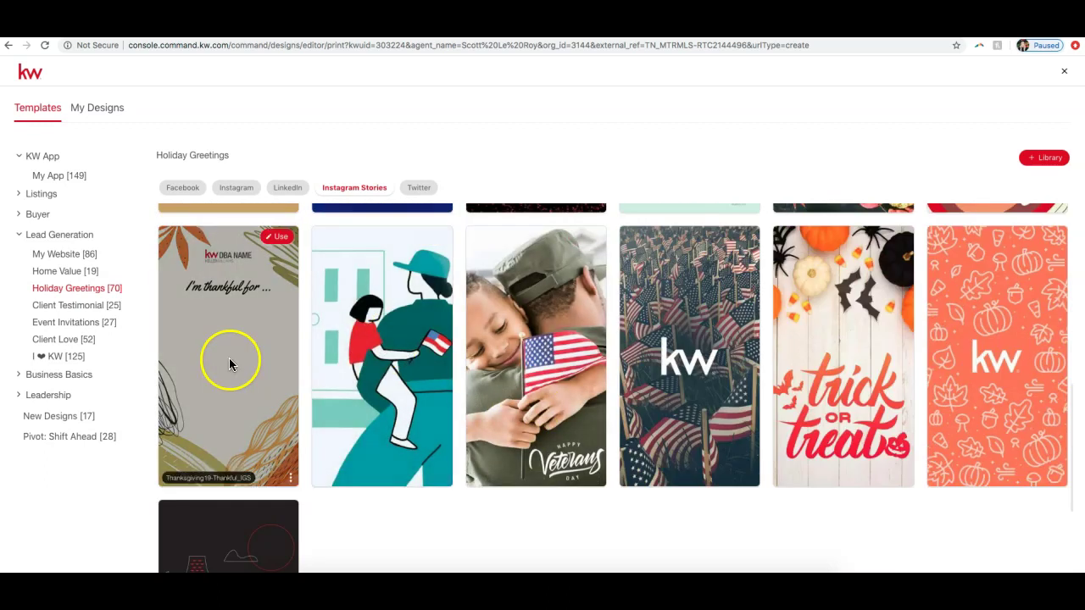
scroll(861, 359, up, 5)
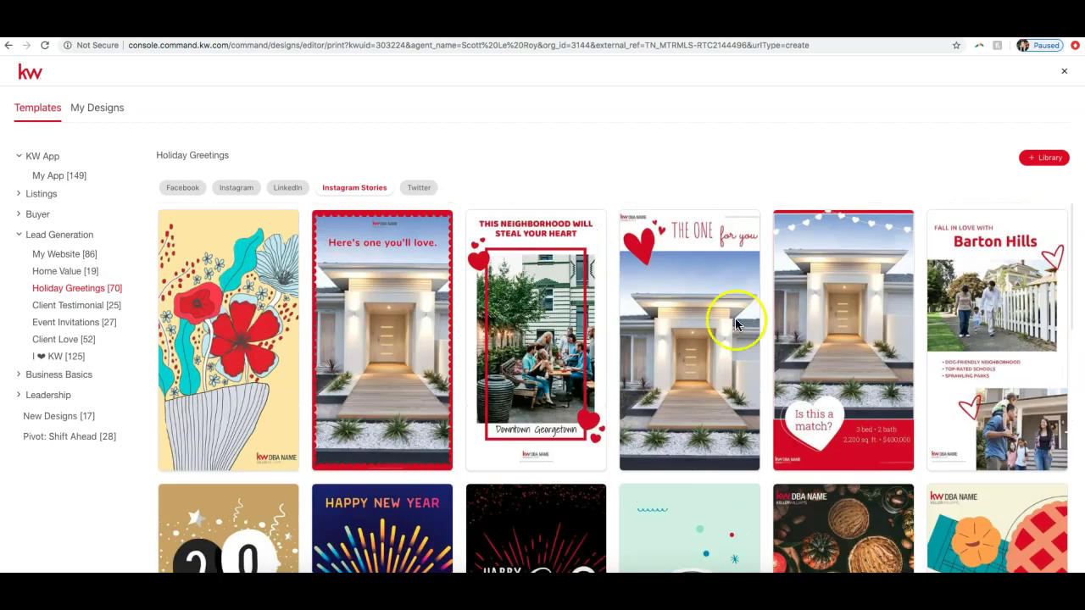
click(180, 188)
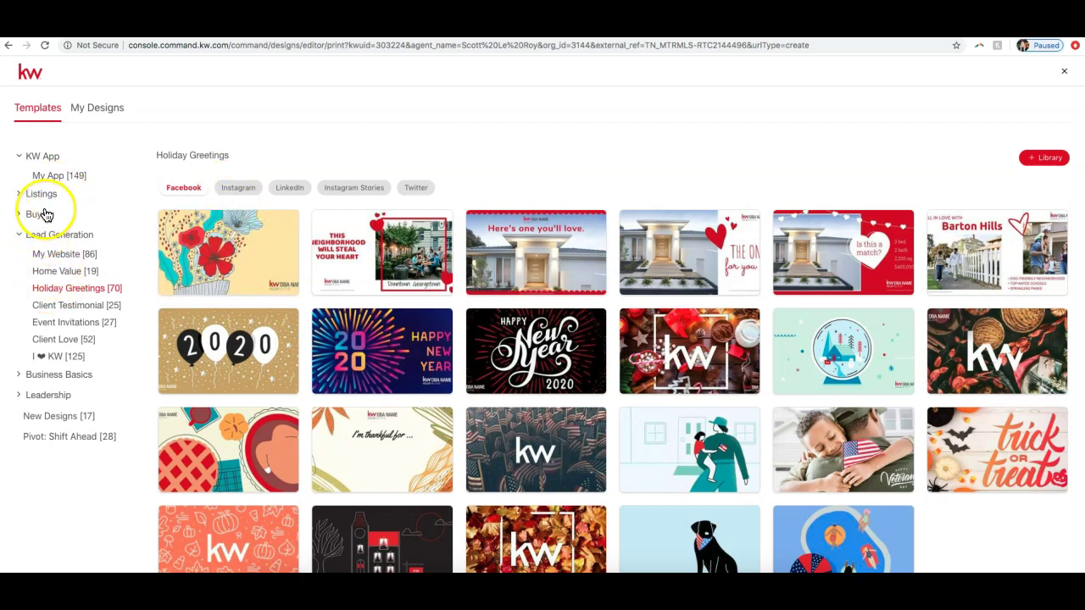
Step: Preview the Neighborhood Snaps and Just Listed templates under Listings, then close the library
click(46, 194)
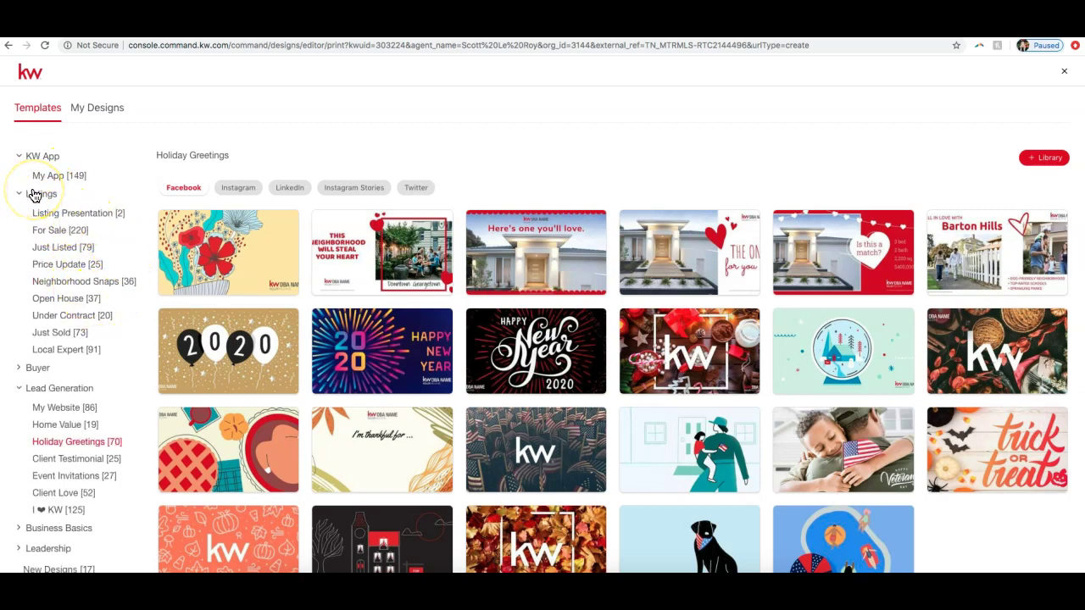
click(68, 282)
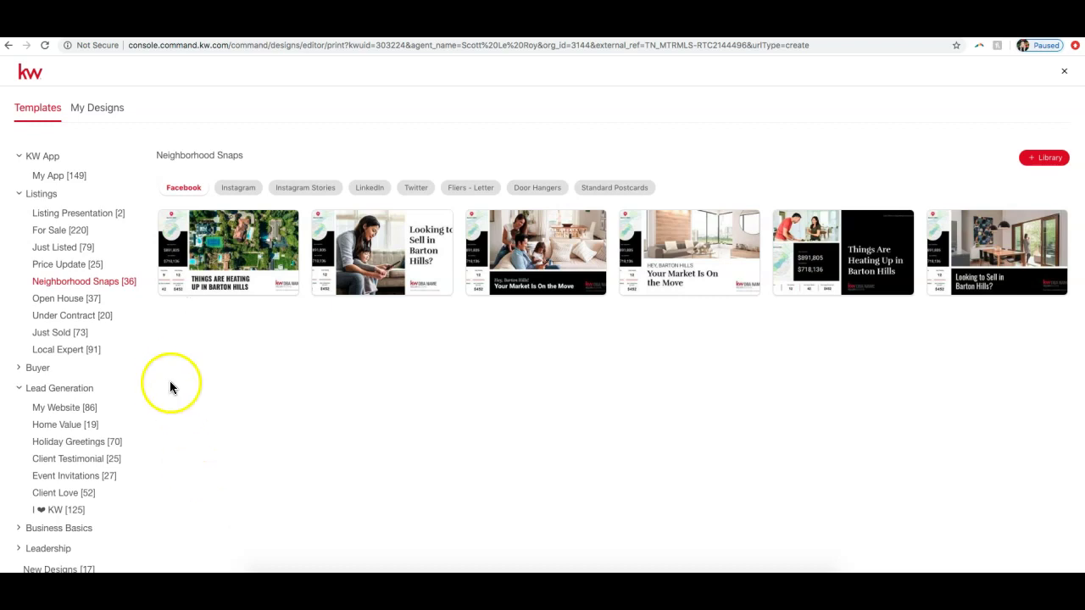
click(61, 247)
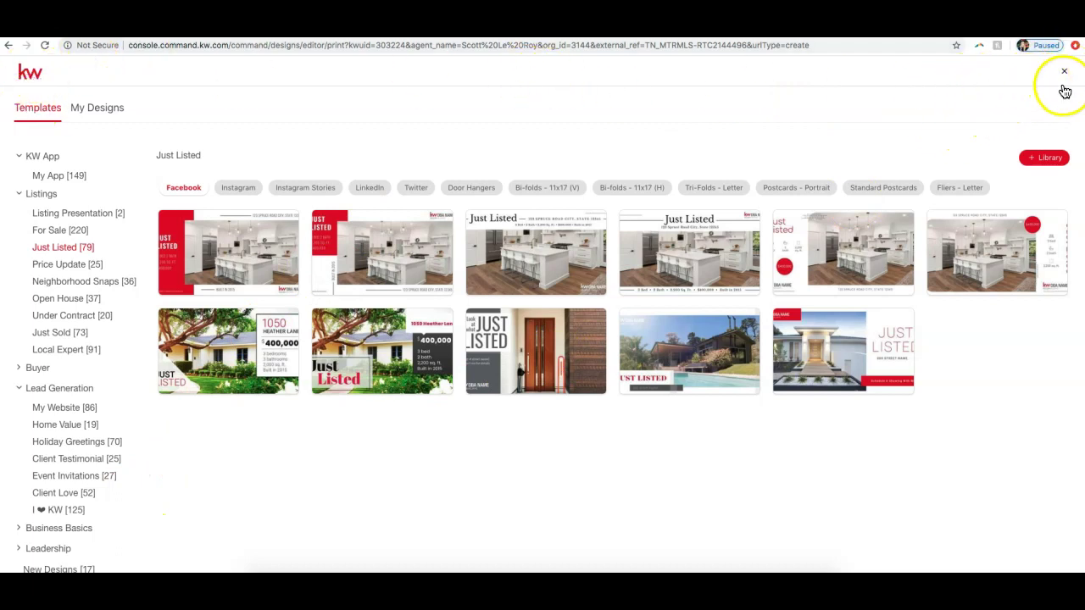
click(1064, 72)
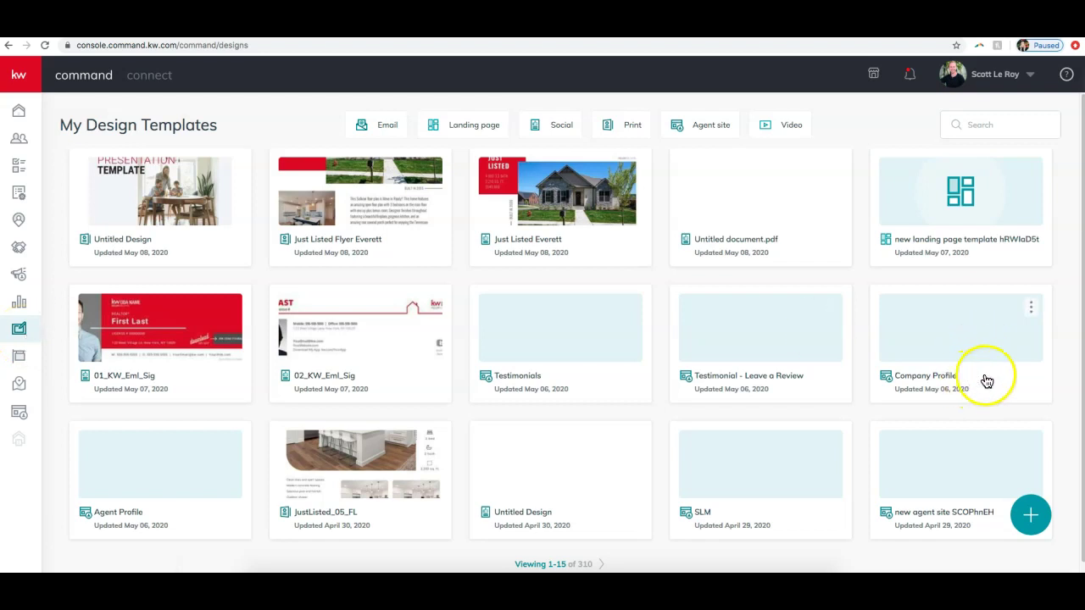
Step: Open the Create Design dialog with its Email, Social, Print, Video and Import PDF options
click(1032, 515)
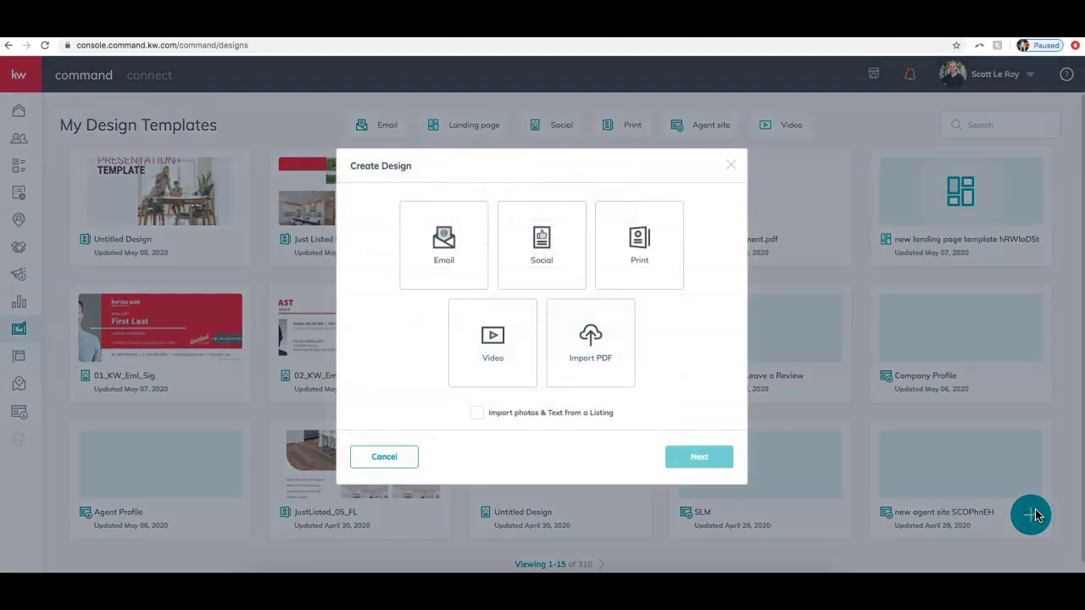
Step: Choose a Print design, leave listing import off, and continue to the print templates
click(671, 278)
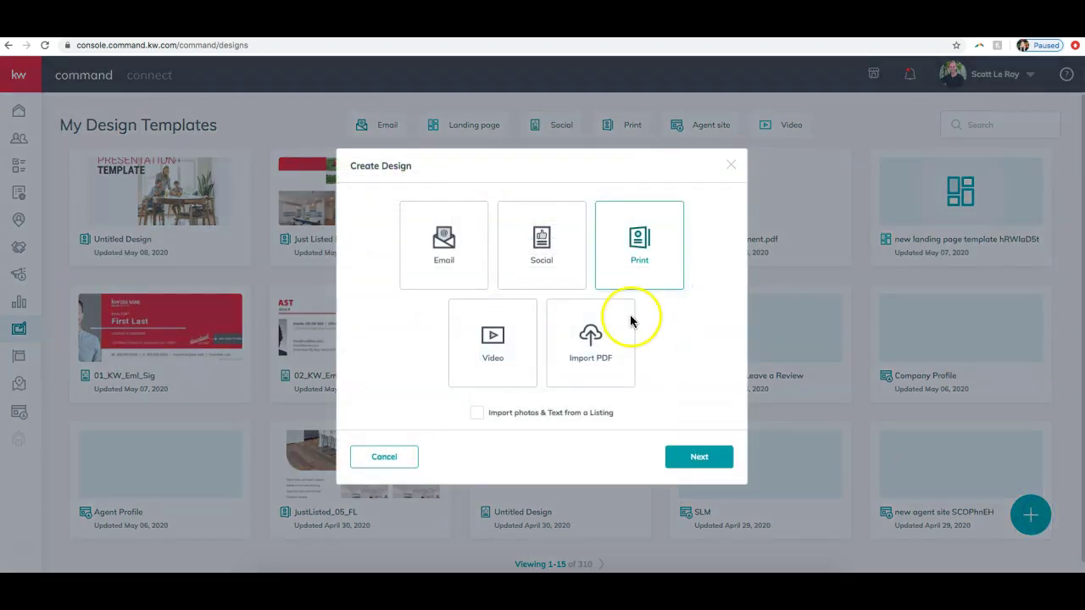
click(536, 412)
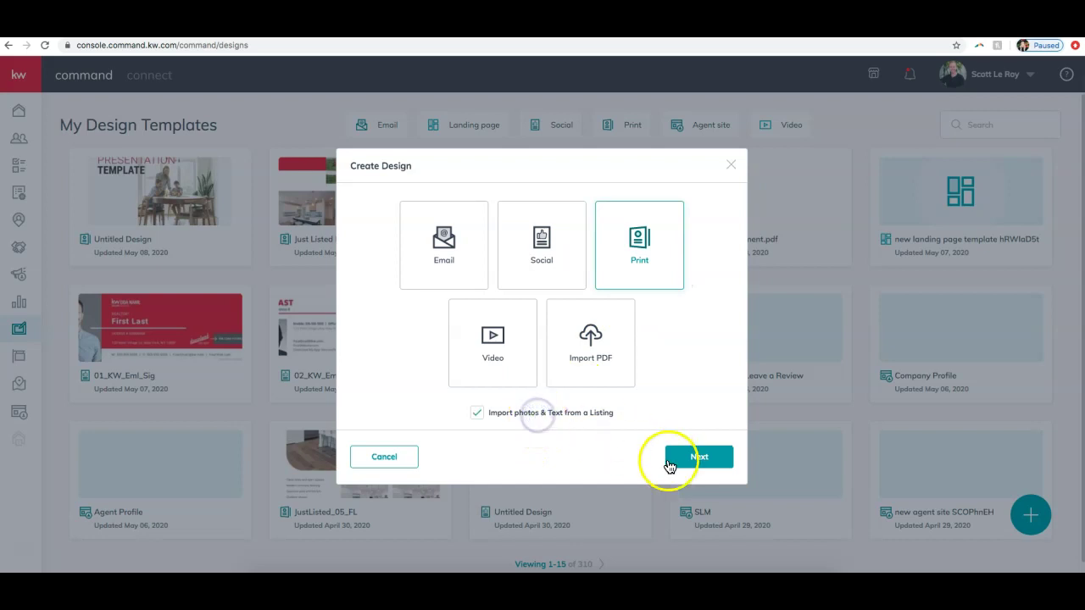
click(532, 415)
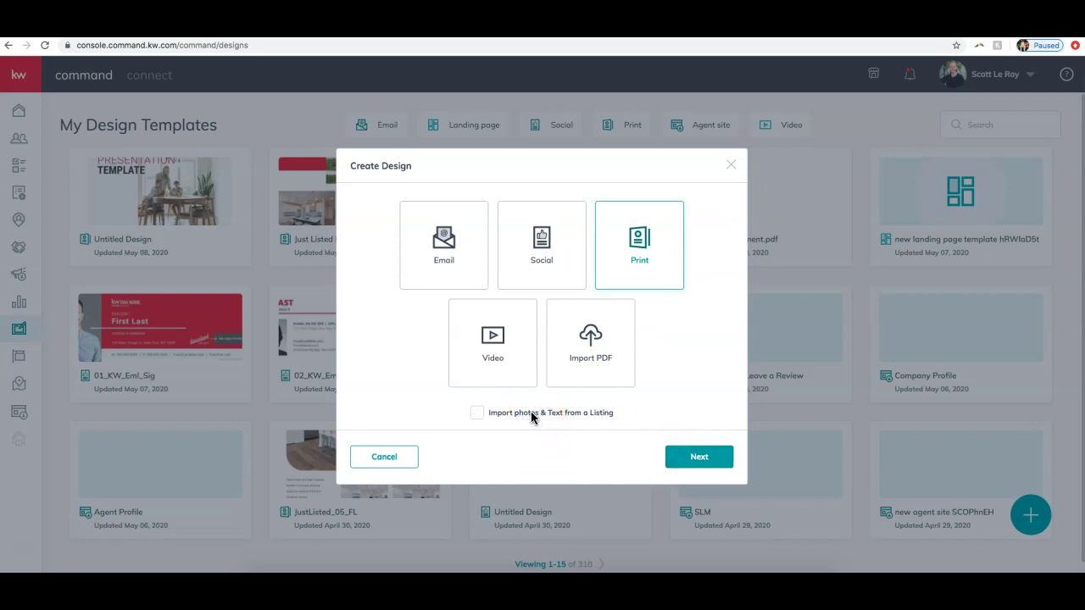
click(684, 465)
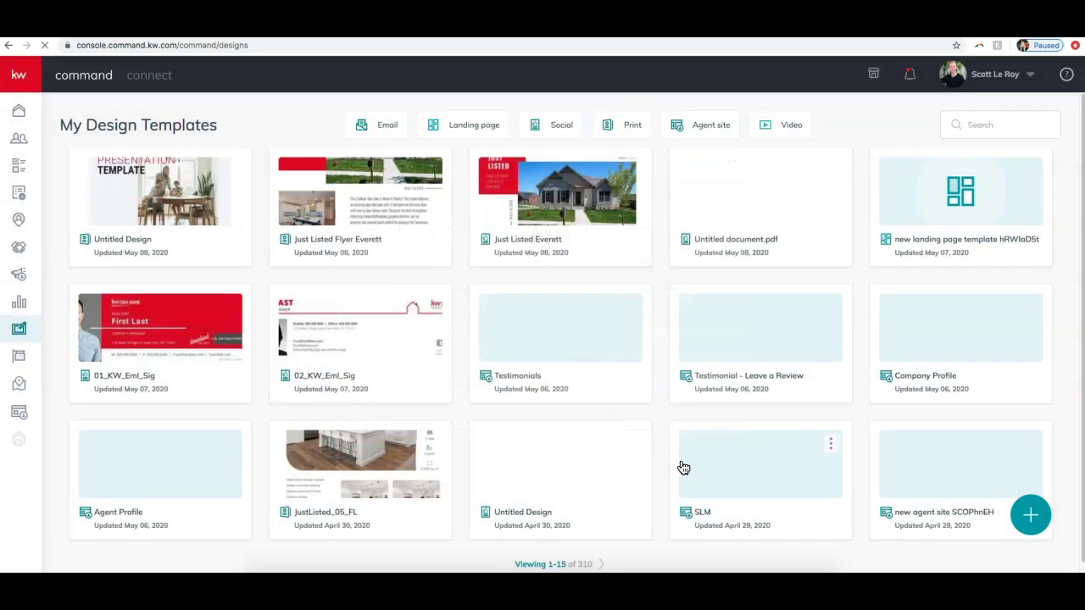
click(667, 457)
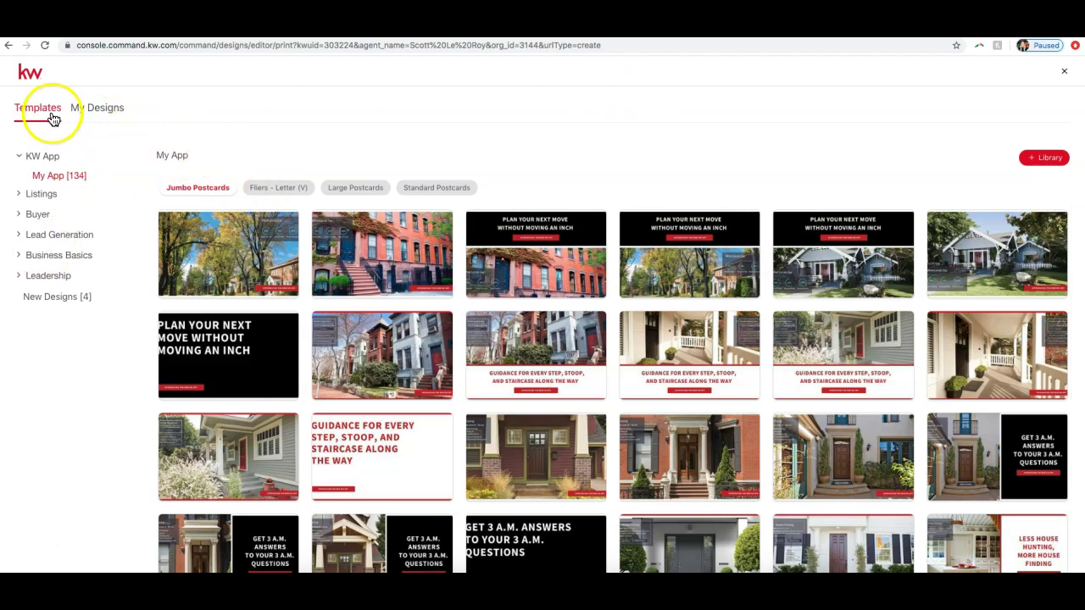
Step: Open the Neighborhood Snaps letter flier 'Your Market Is On the Move' (OnTheMove-02_FL)
click(36, 196)
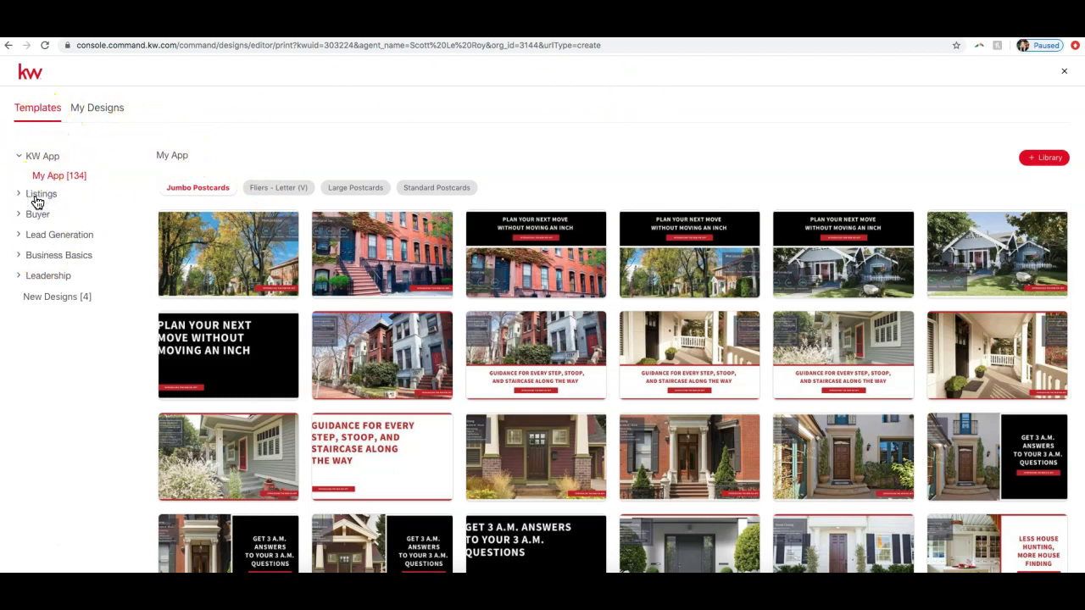
click(38, 194)
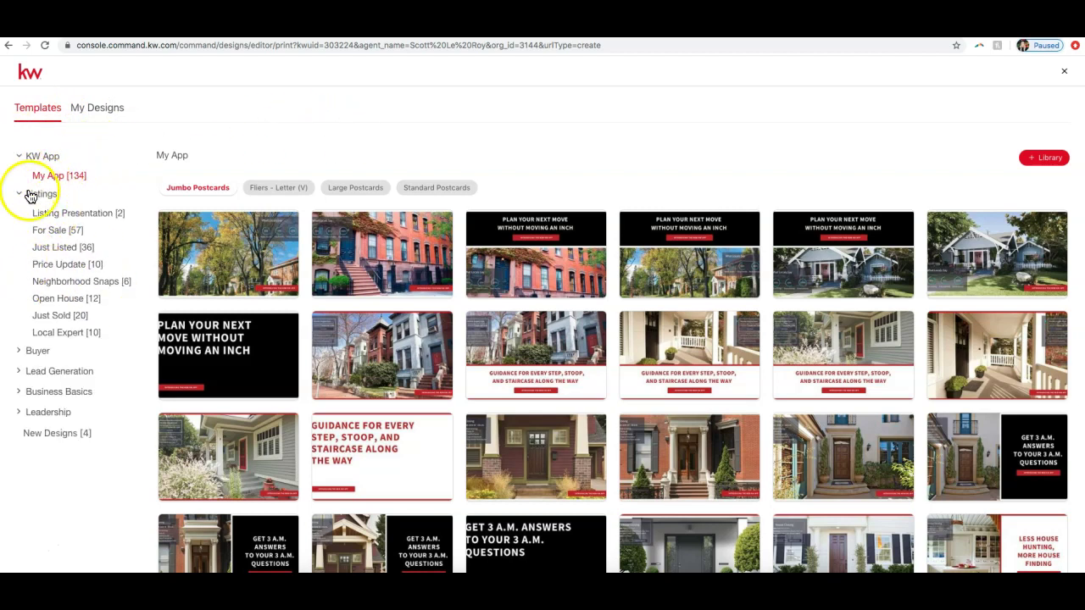
click(98, 283)
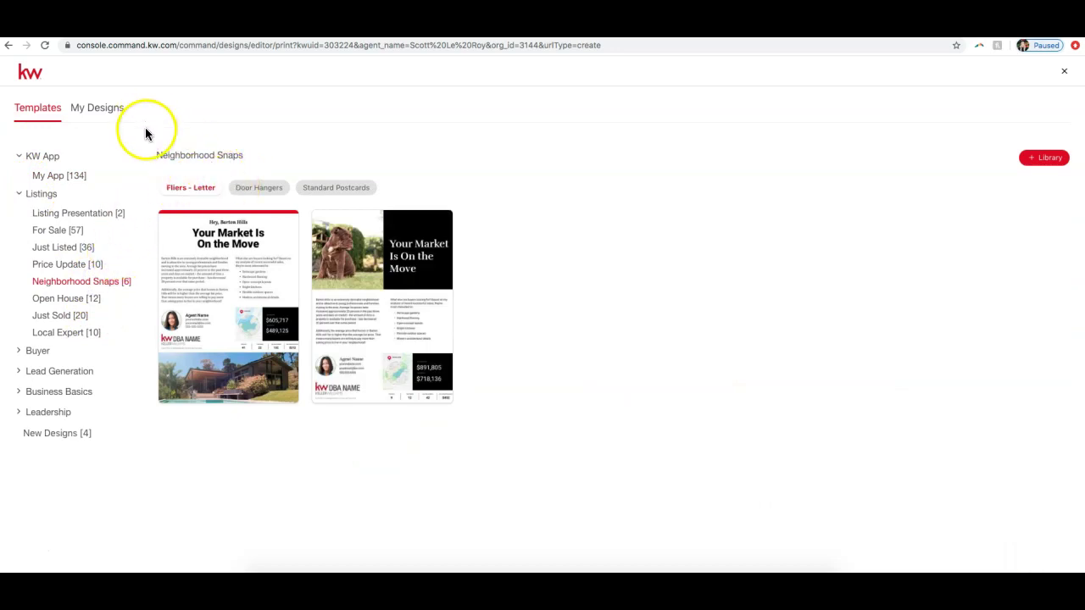
click(247, 195)
click(311, 193)
click(172, 193)
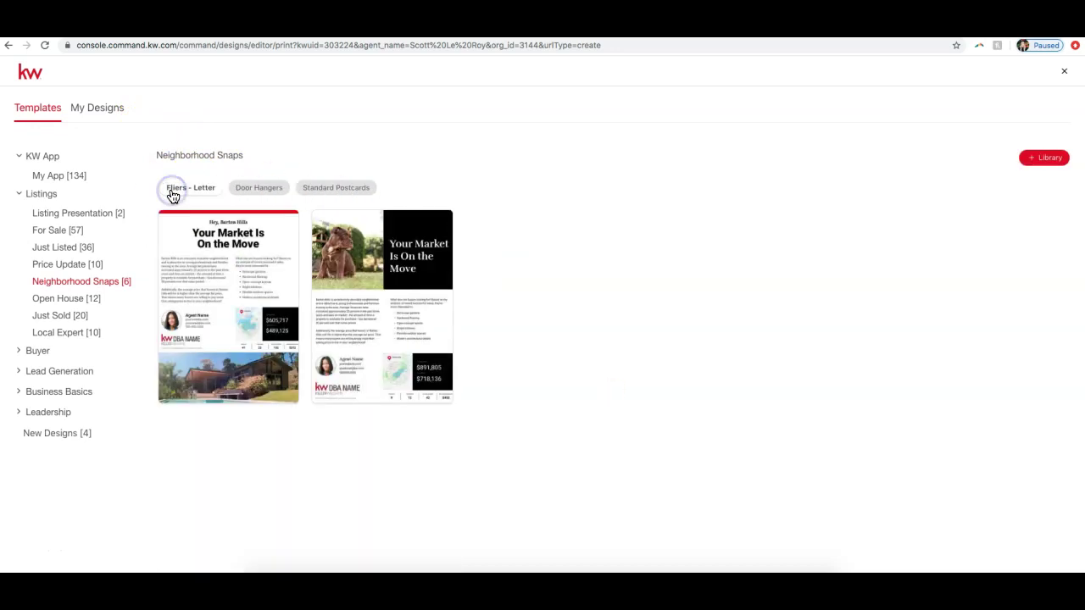
click(172, 195)
mouse_move(237, 325)
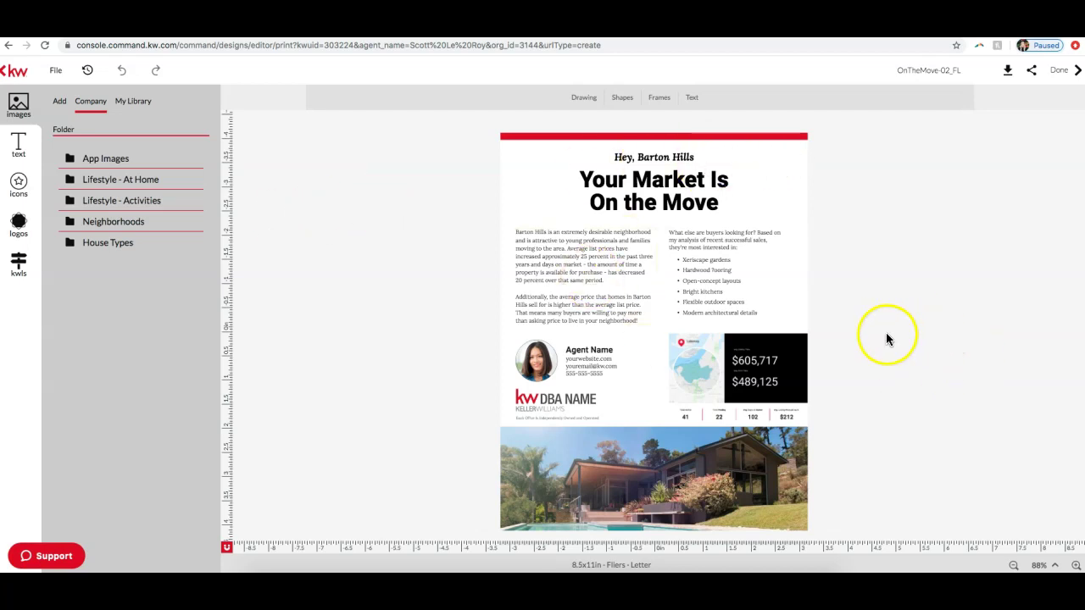
Step: Zoom in on the flyer and scroll down toward the market snapshot section
click(1073, 565)
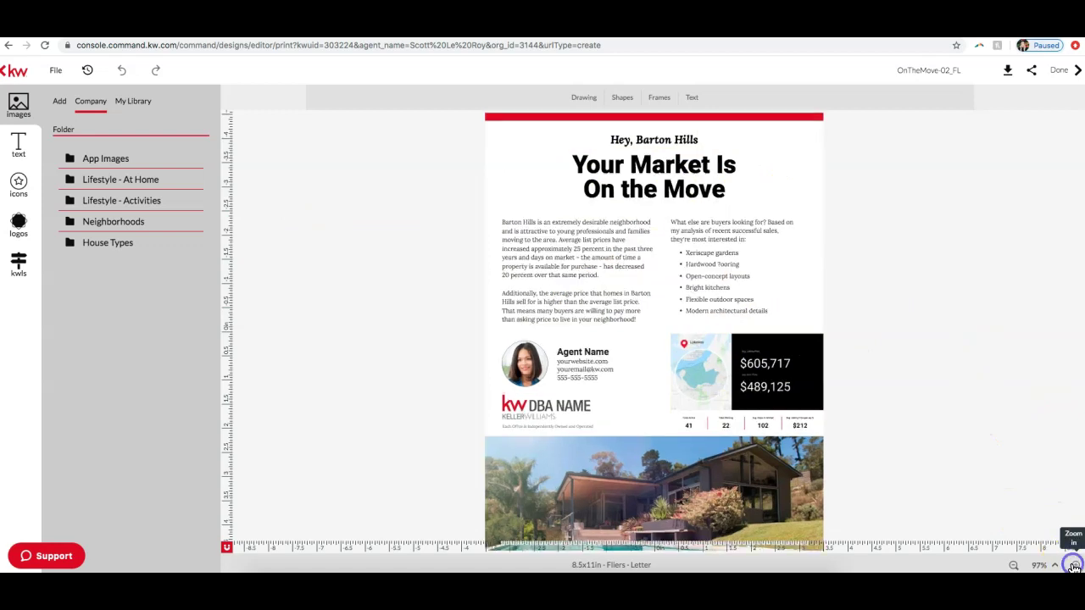
click(1073, 565)
click(1073, 565)
click(1072, 564)
click(1069, 564)
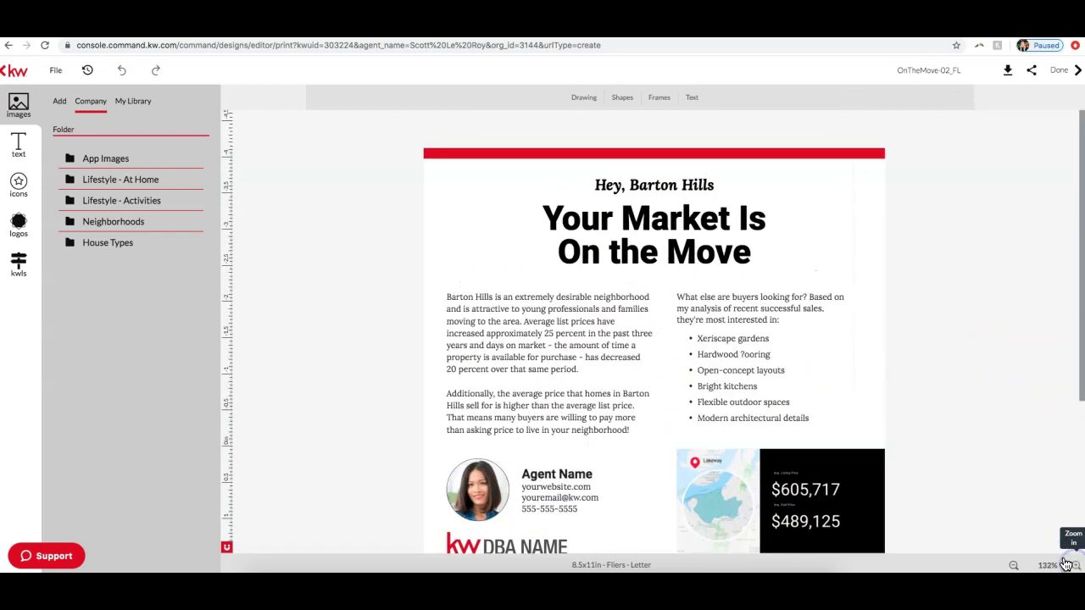
scroll(526, 288, down, 1)
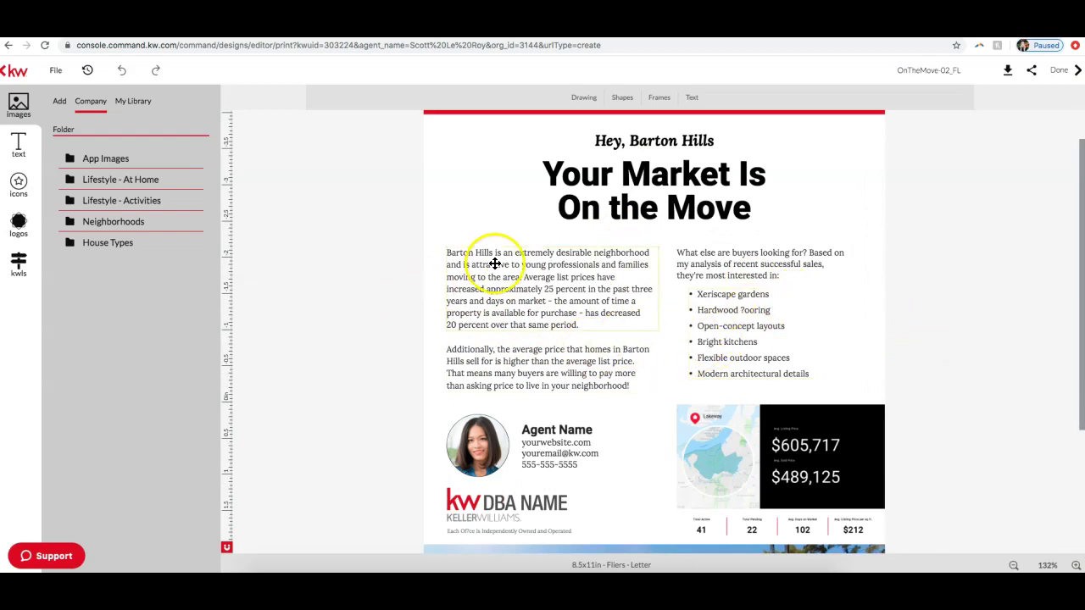
scroll(478, 337, down, 1)
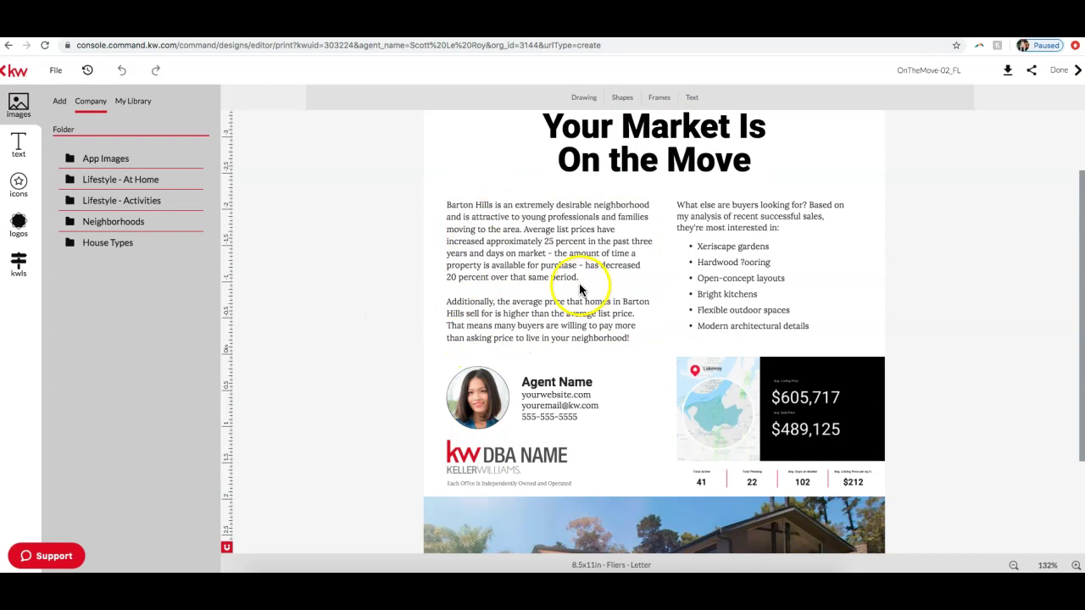
scroll(579, 283, down, 2)
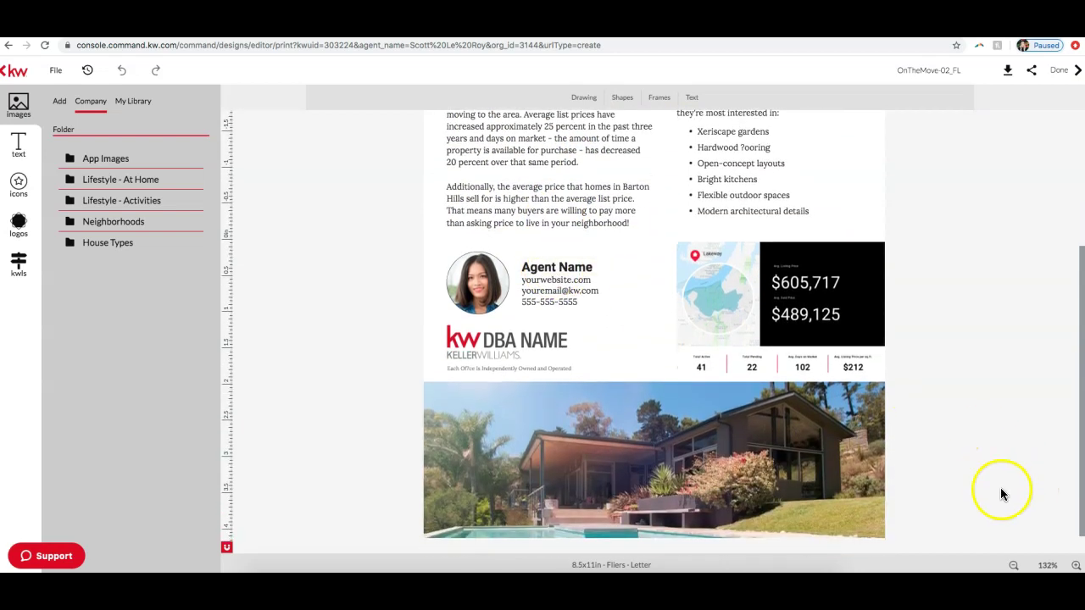
Step: Zoom in further and select the Lakeway map and market-stats block
click(1075, 565)
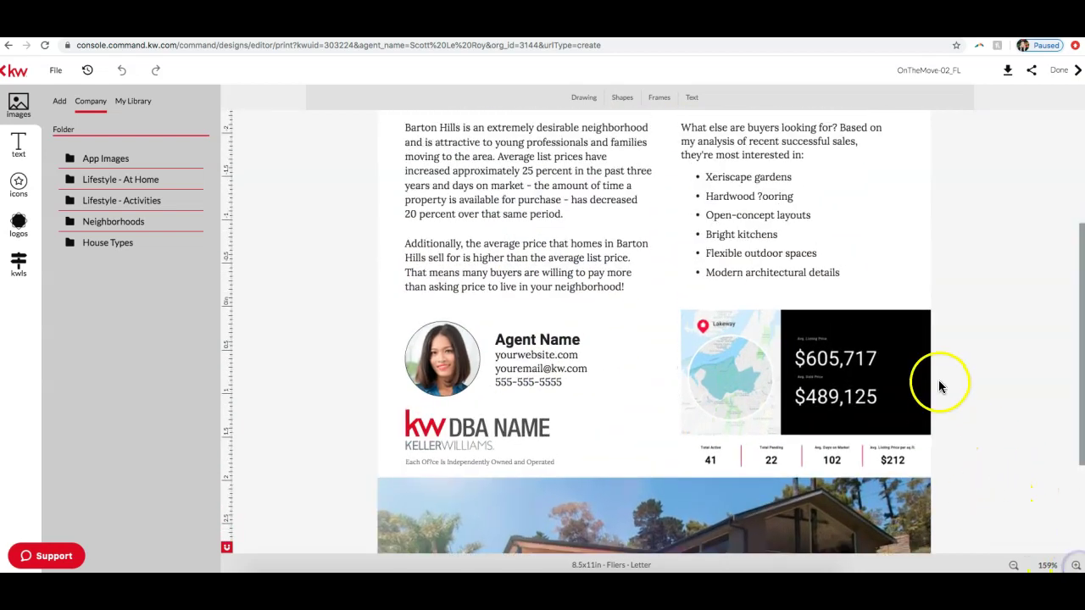
scroll(939, 386, down, 1)
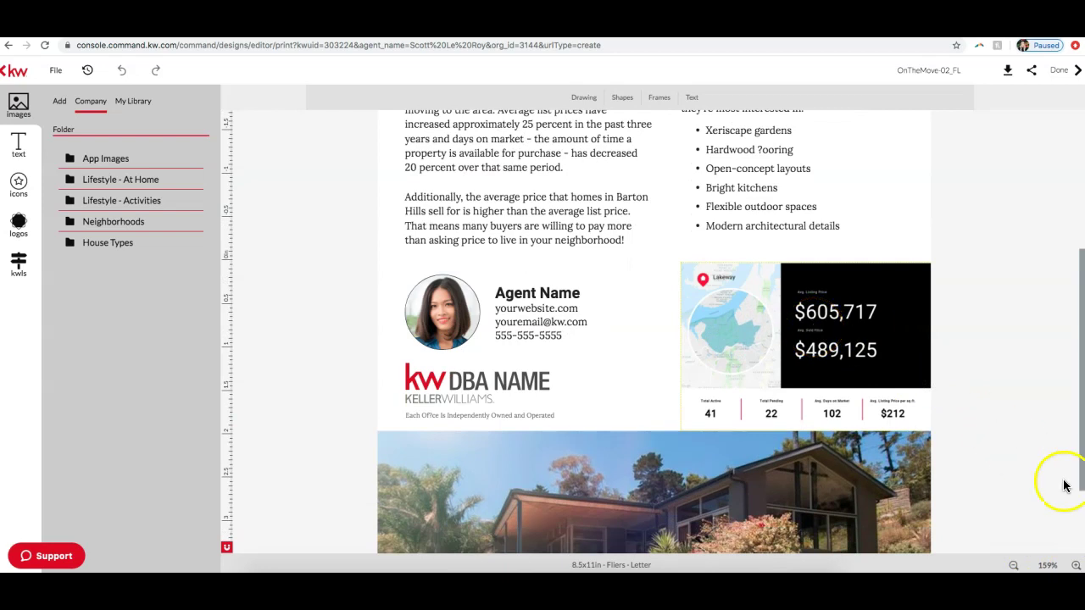
click(1075, 565)
scroll(1012, 423, down, 1)
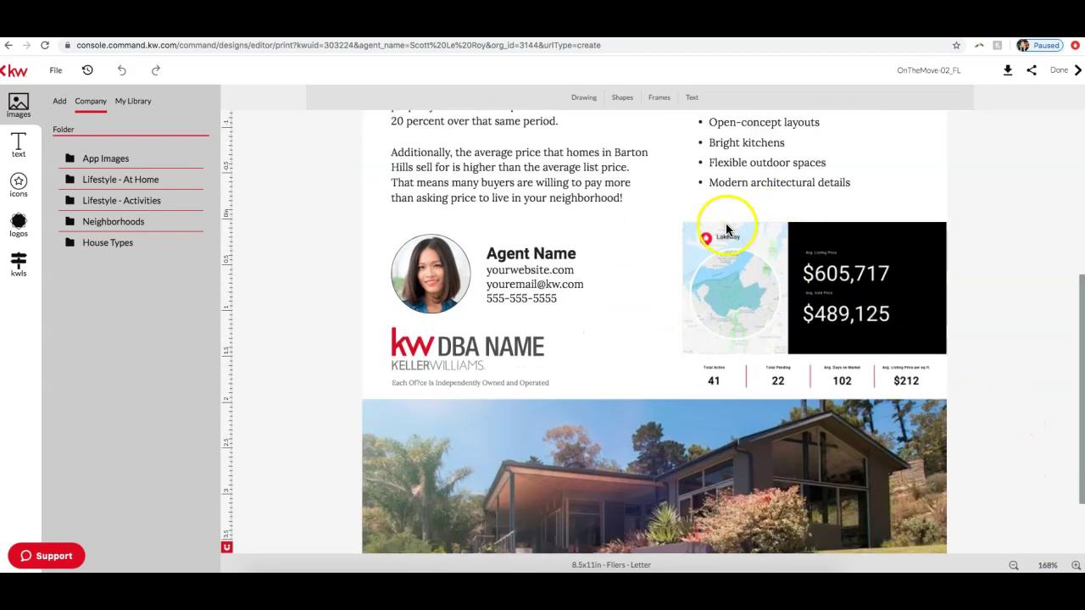
click(711, 242)
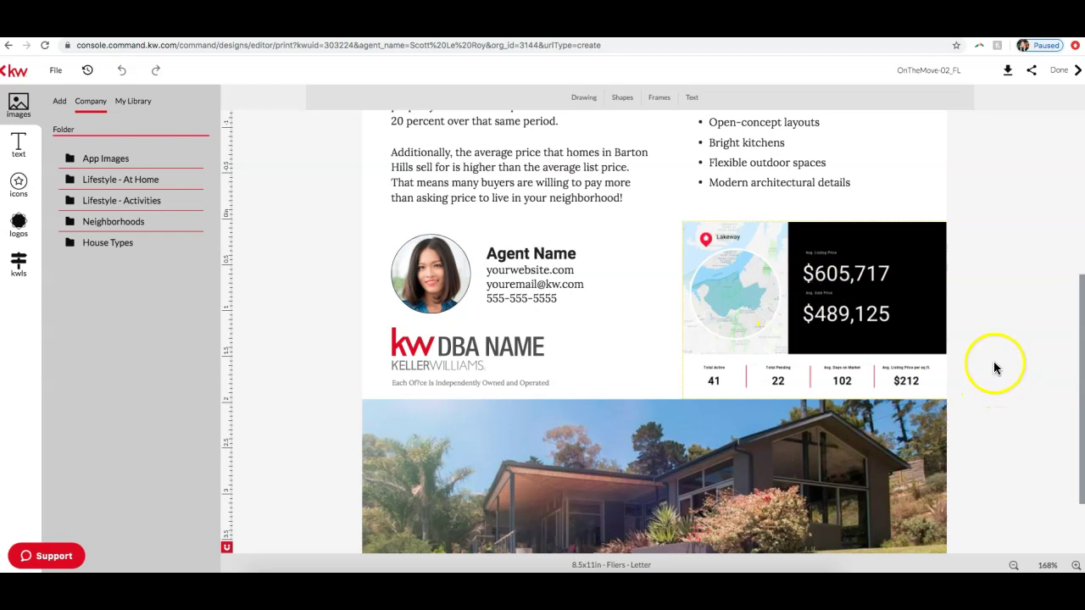
click(741, 271)
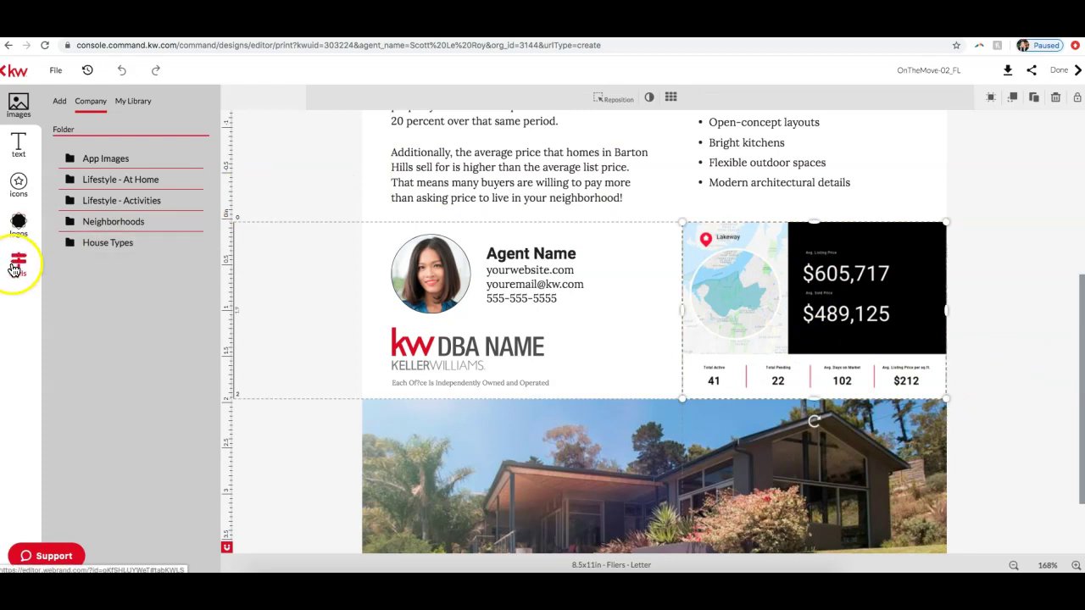
Step: In the data panel's Snapshots tab, search neighborhood names for west end ('wes')
click(13, 268)
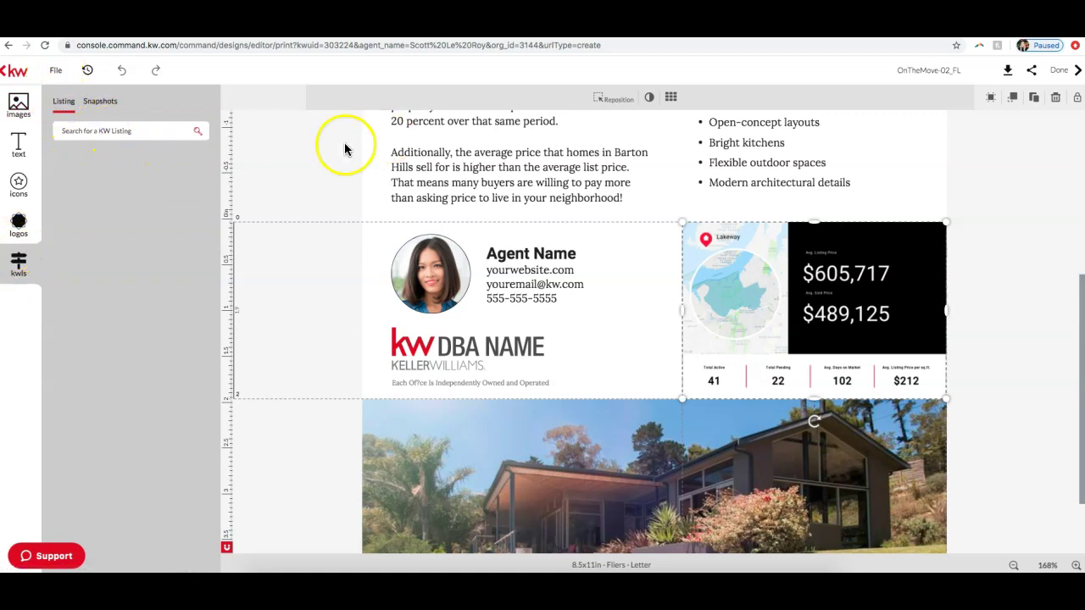
click(91, 103)
click(78, 128)
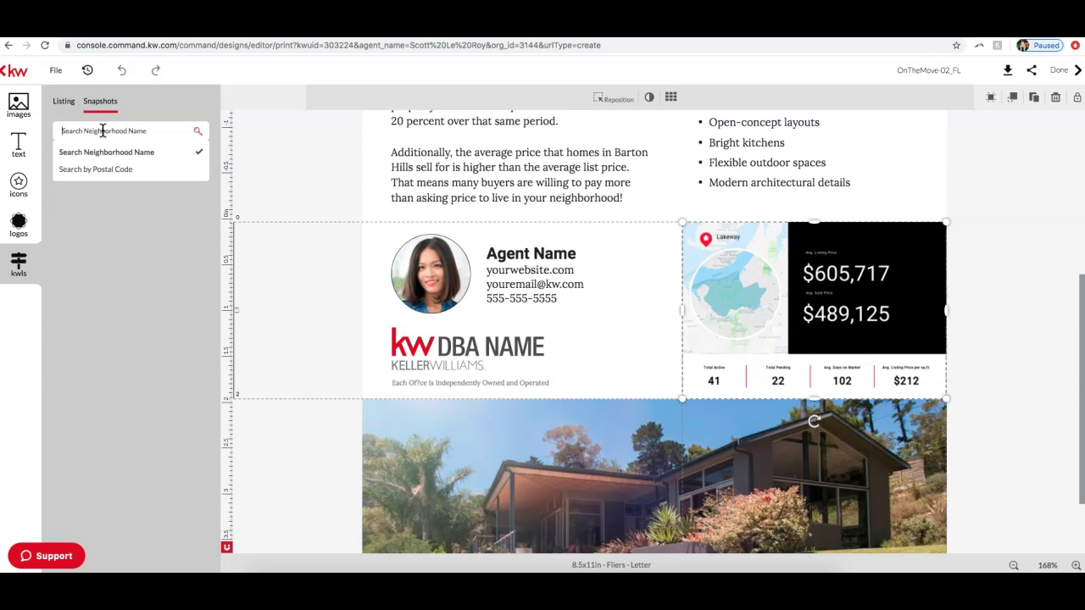
text(west end)
key(Return)
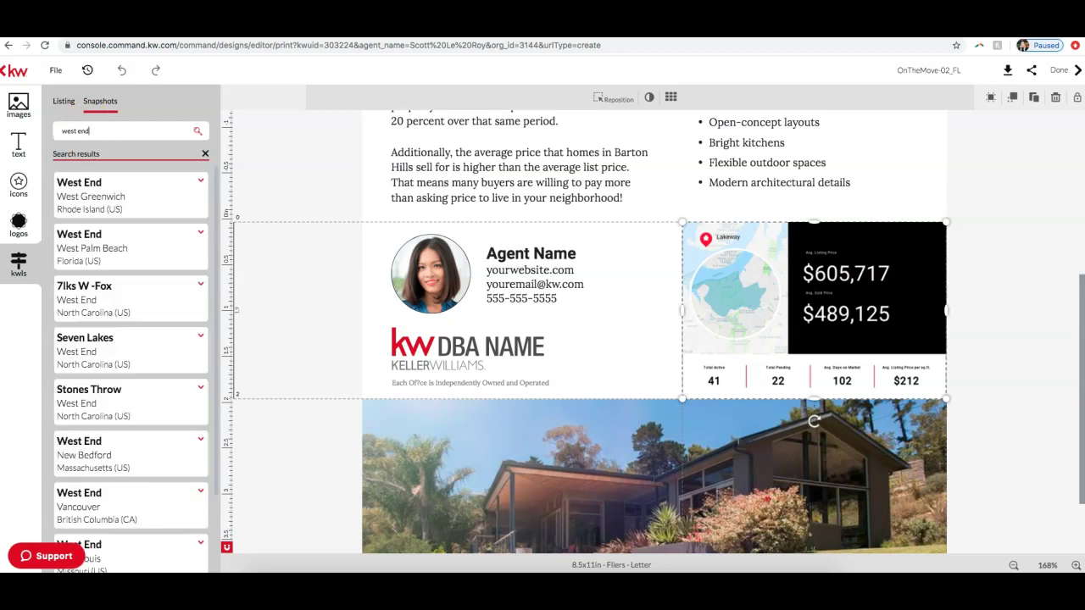
scroll(84, 274, down, 5)
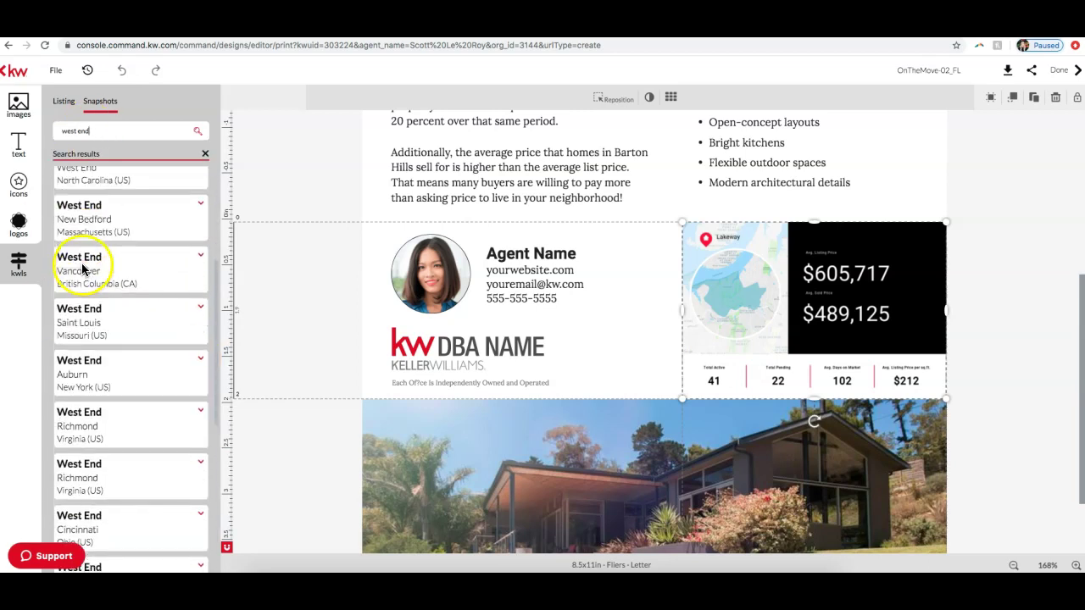
scroll(82, 270, up, 5)
Step: Search neighborhoods for 'Nashville' and browse results such as Downtown, Vandy Bell and Nashville Hwy
triple_click(101, 131)
text(Nashvil)
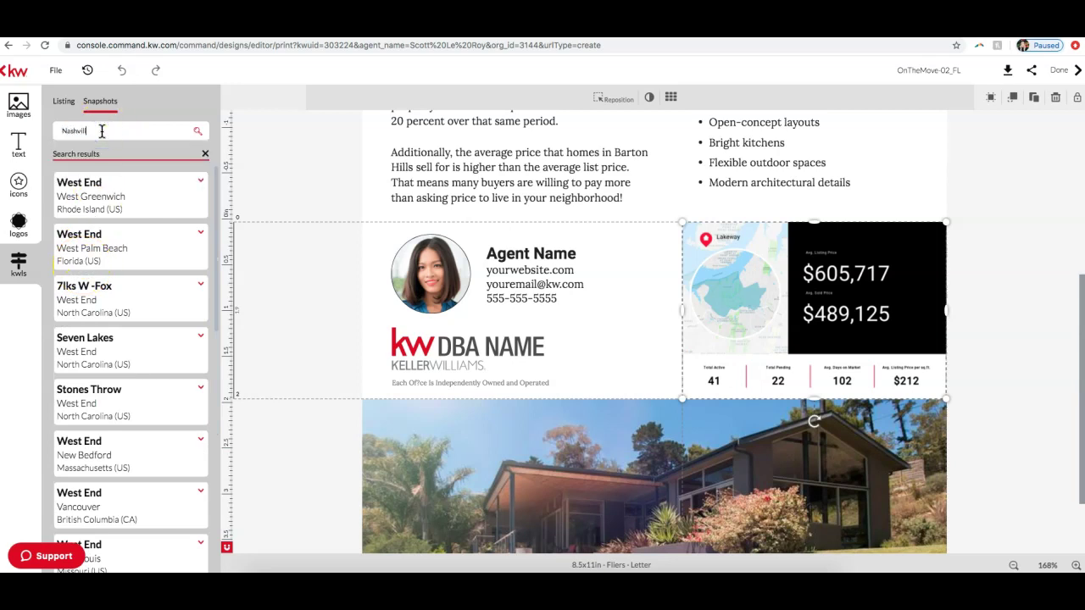
text(le)
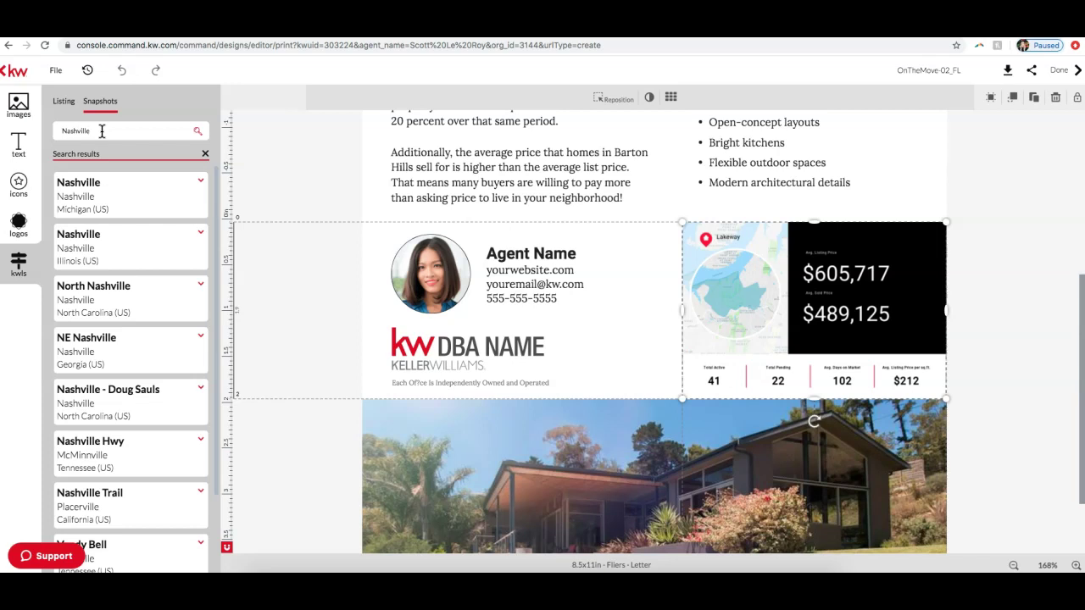
scroll(166, 234, down, 1)
scroll(171, 237, down, 1)
click(99, 132)
click(97, 295)
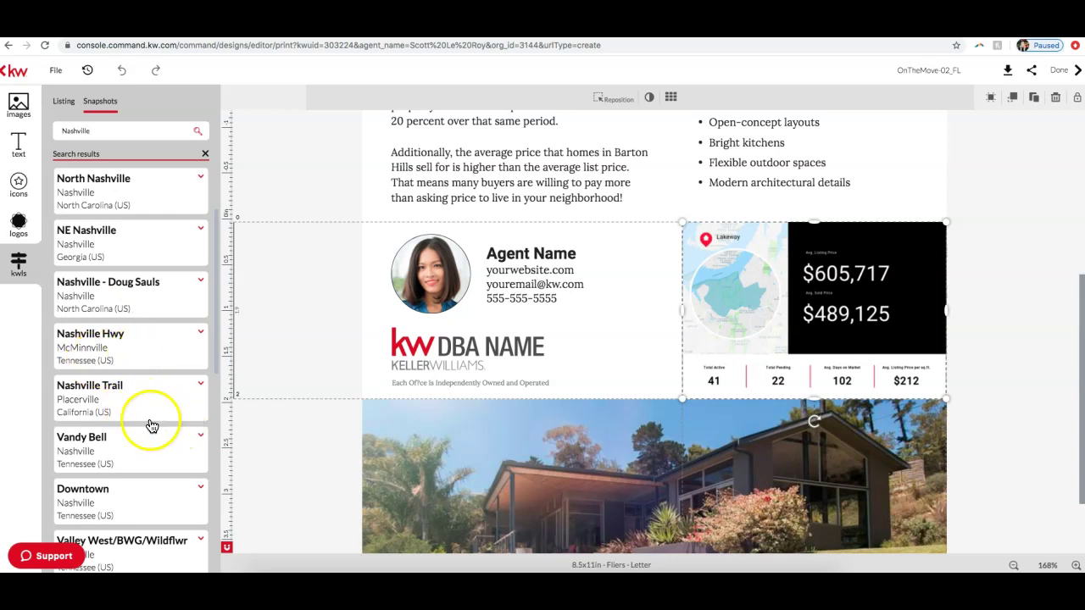
scroll(131, 415, down, 3)
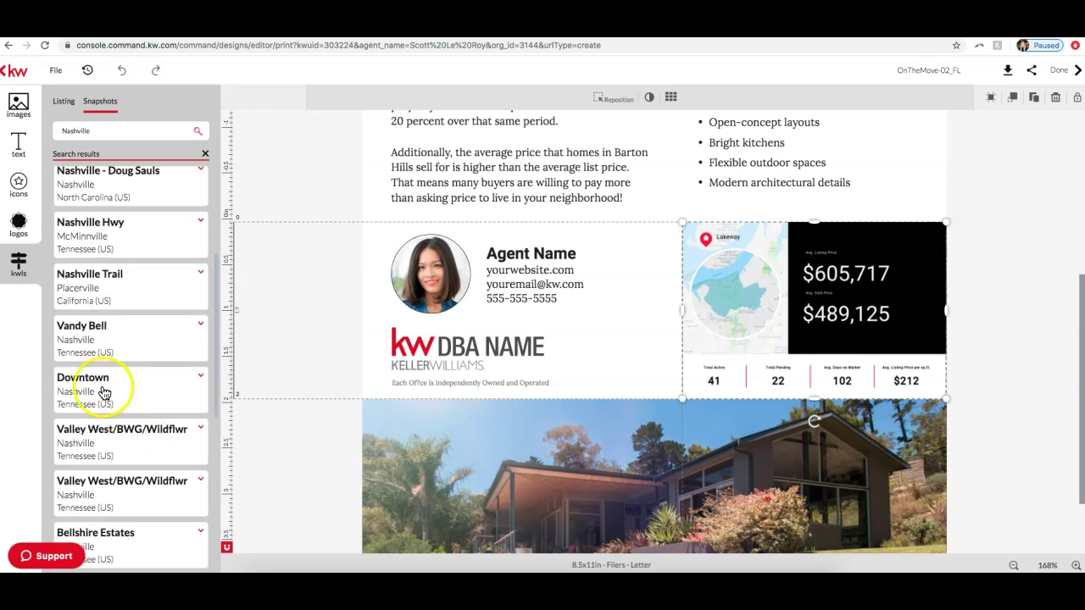
scroll(110, 356, down, 2)
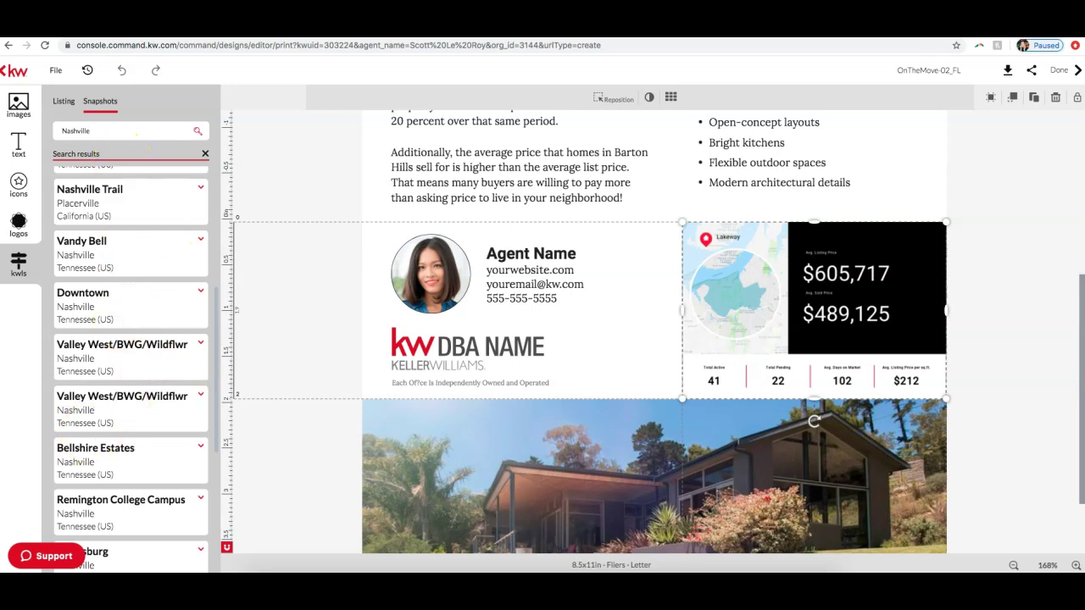
Step: Expand the Downtown result to preview its market snapshot cards
click(137, 314)
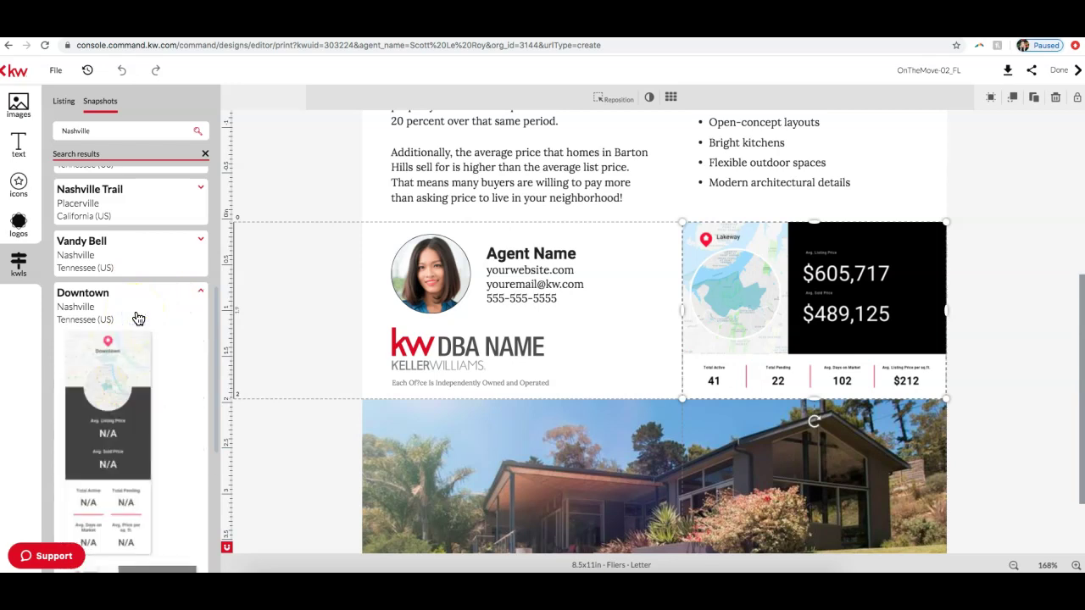
scroll(136, 322, down, 1)
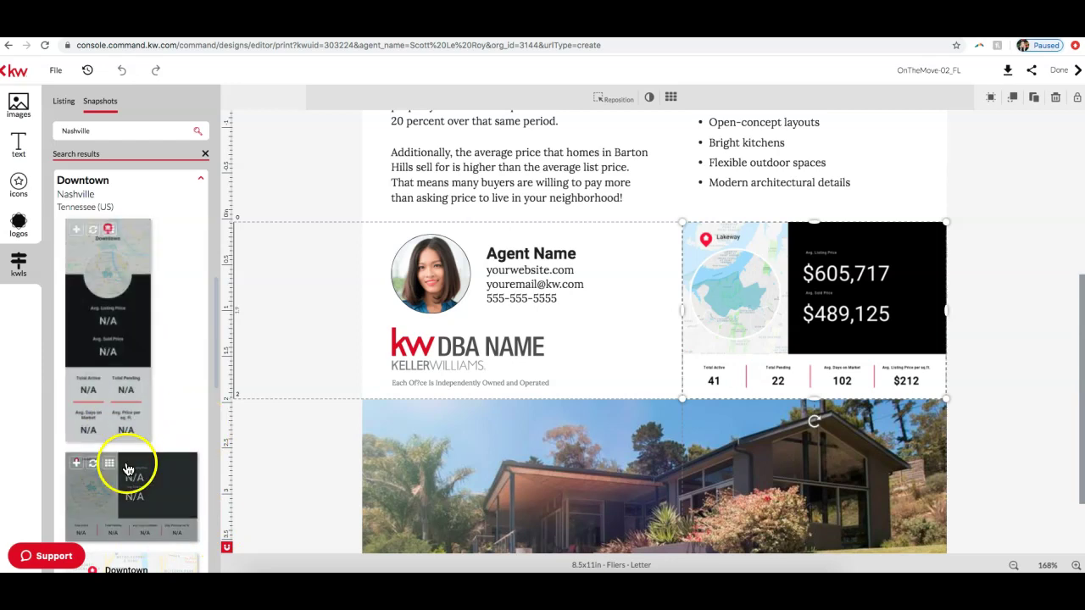
scroll(100, 369, down, 2)
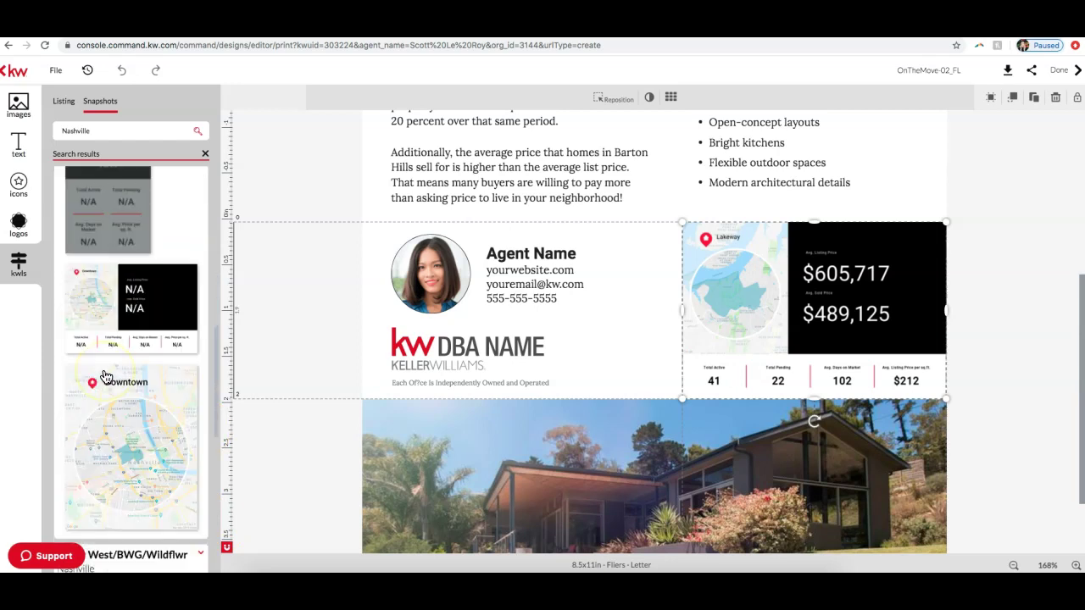
scroll(105, 377, up, 4)
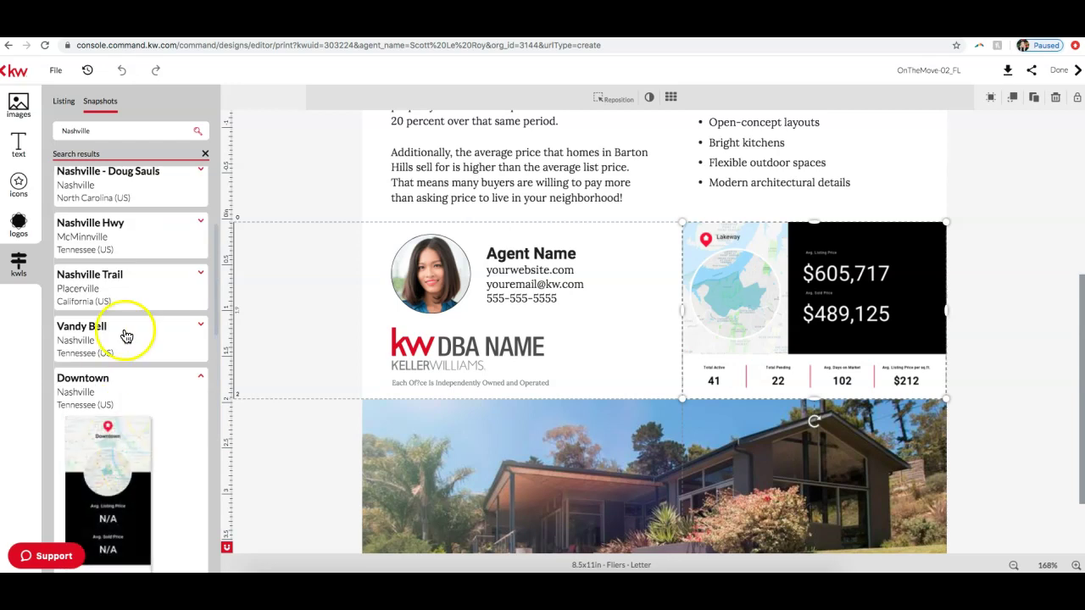
Step: Expand Vandy Bell and find its landscape card showing the $166,490 average listing price
click(126, 335)
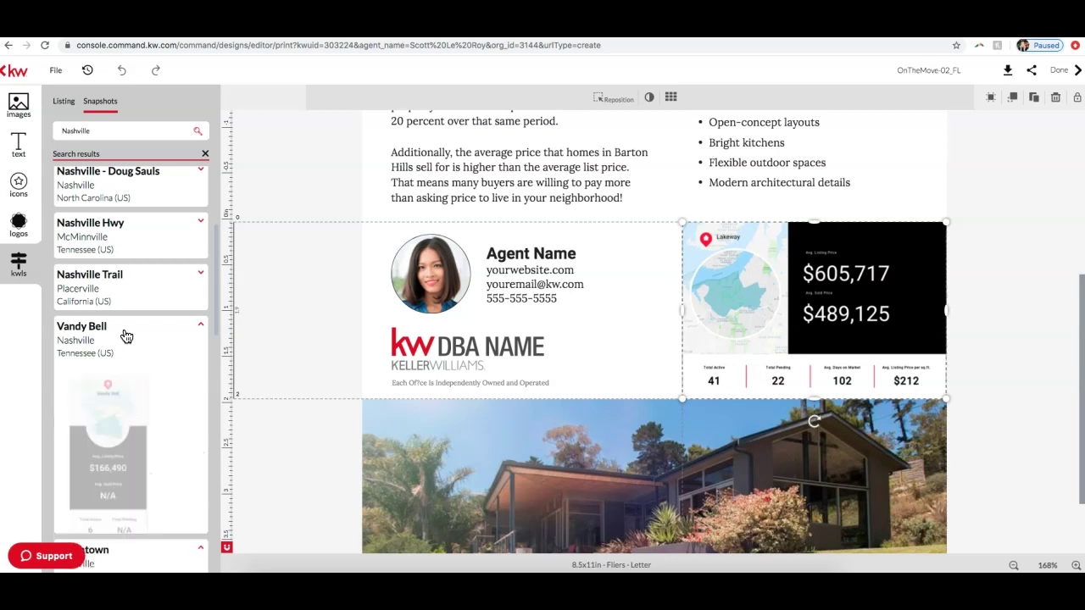
click(123, 346)
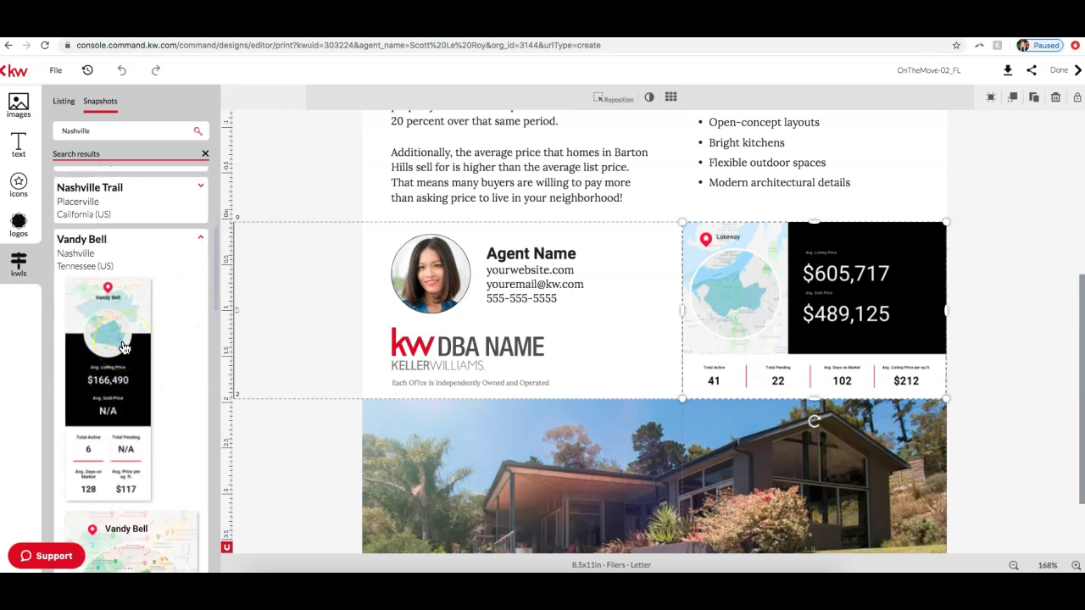
scroll(108, 339, down, 1)
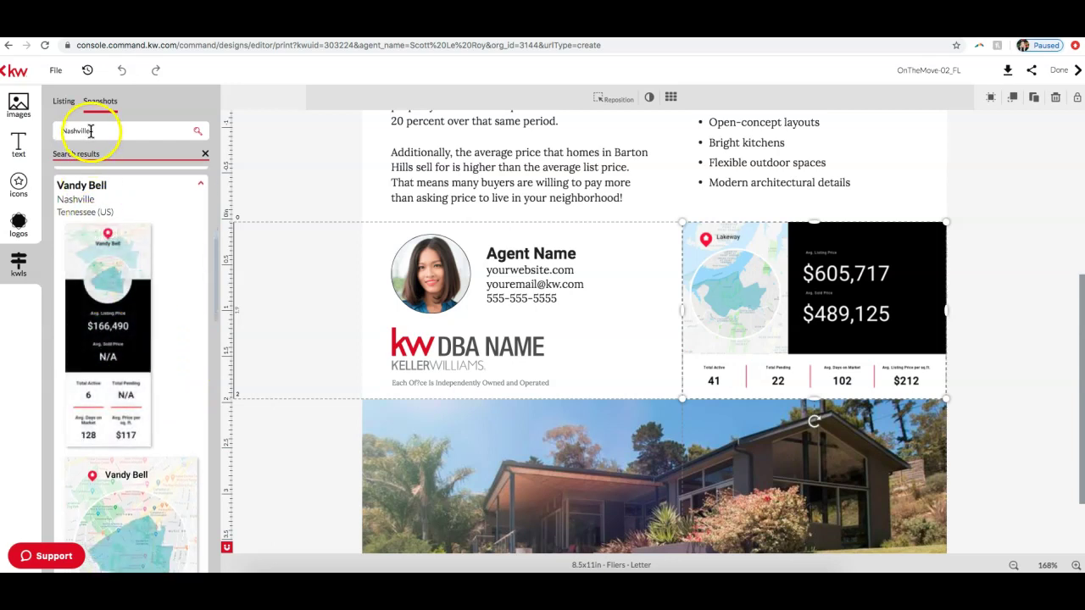
scroll(177, 275, down, 1)
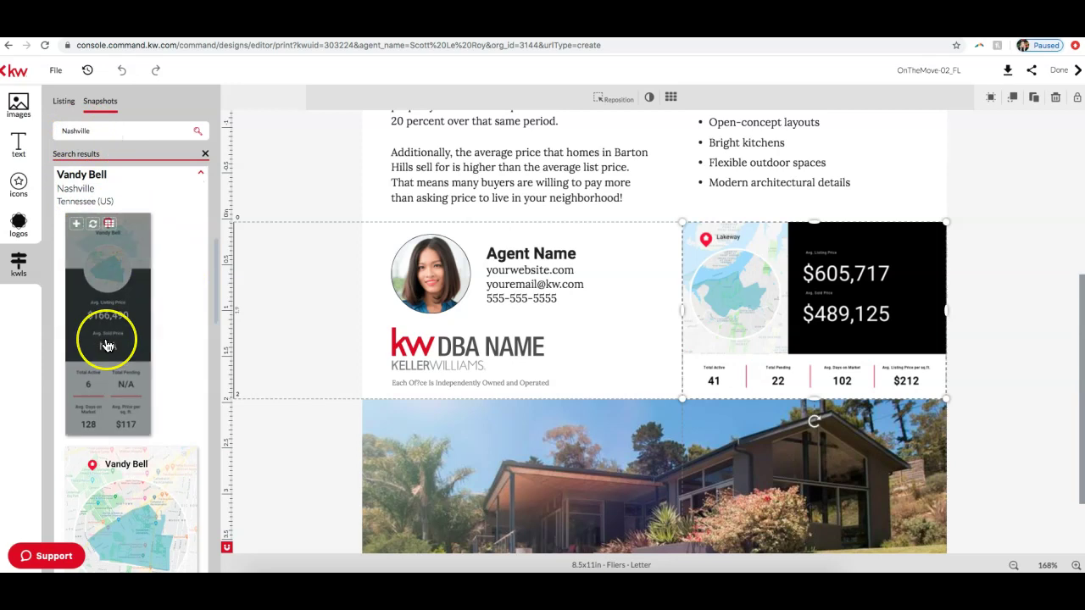
scroll(105, 343, down, 3)
scroll(128, 363, up, 2)
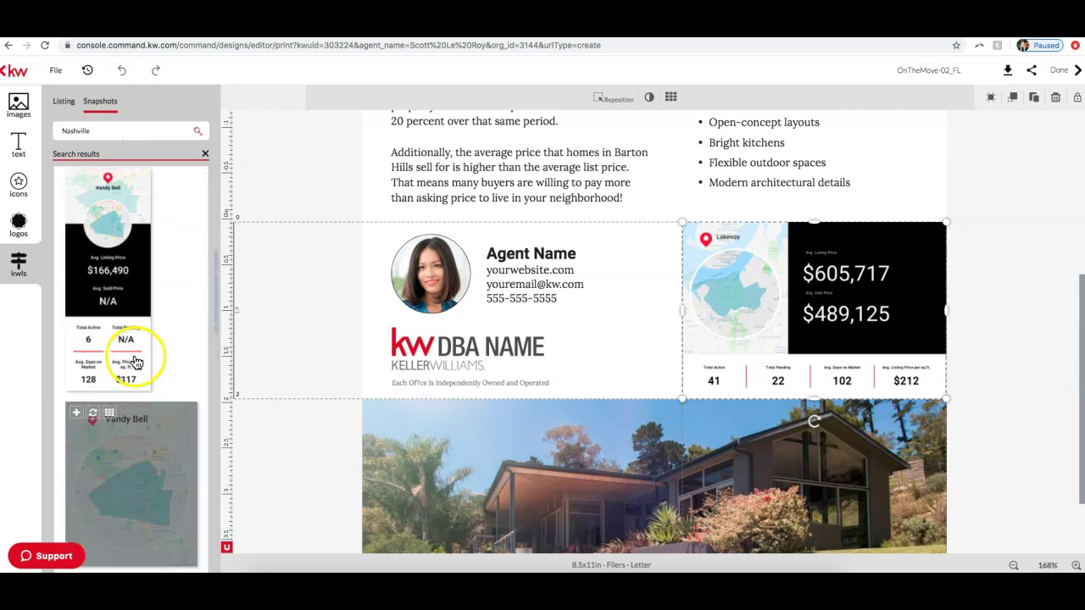
scroll(134, 362, up, 2)
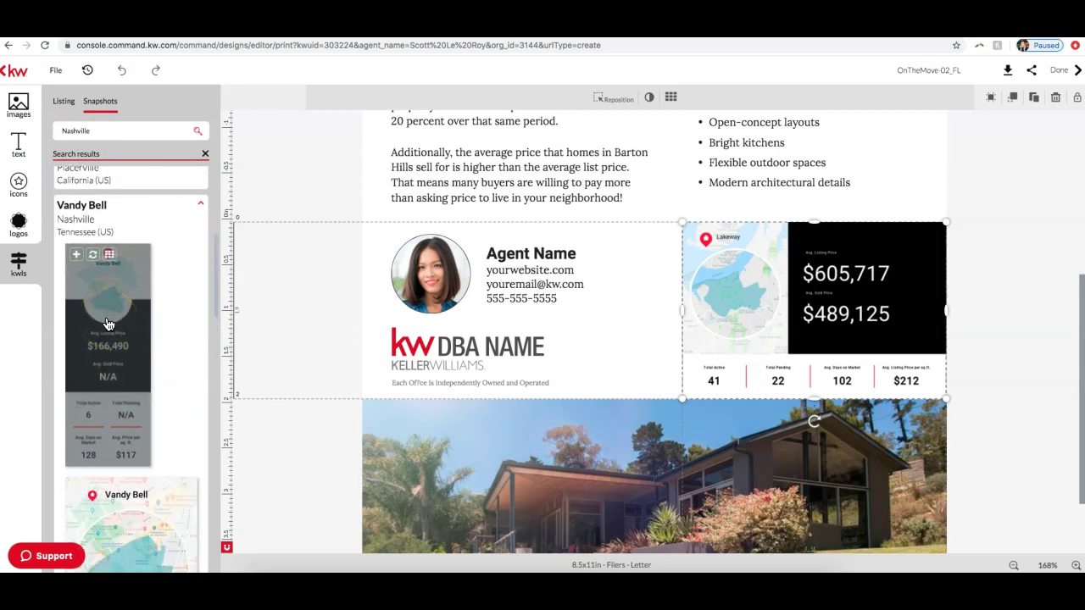
scroll(107, 324, down, 3)
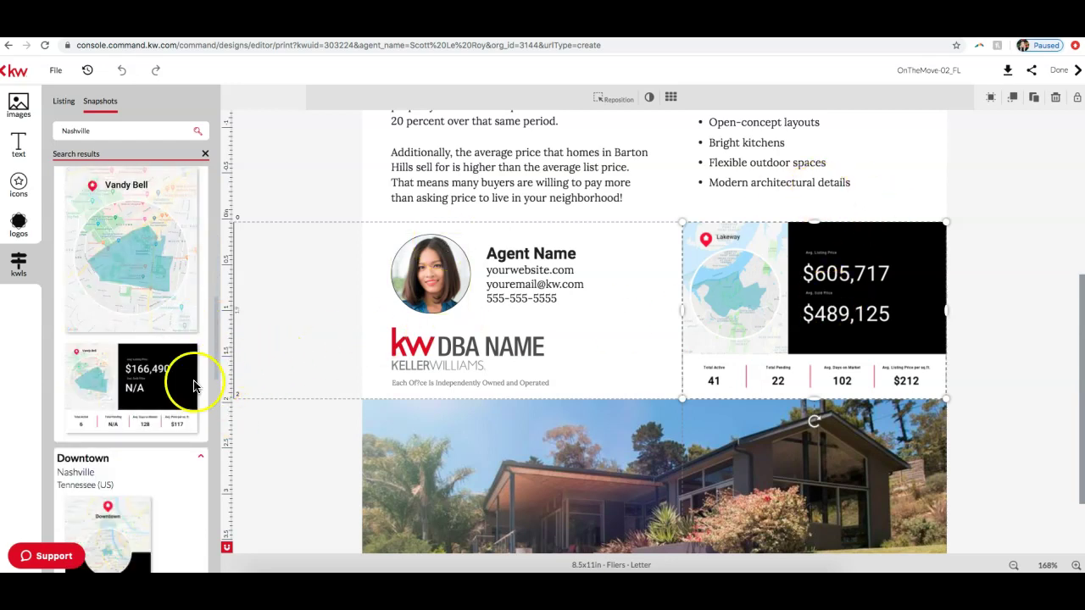
mouse_move(127, 399)
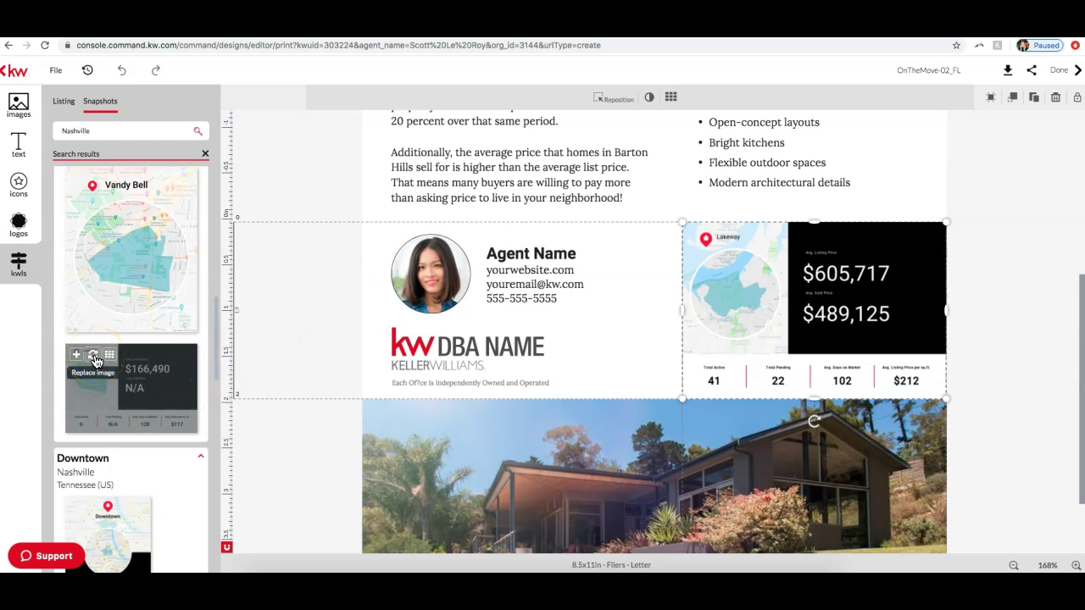
Step: Swap the Lakeway snapshot for Vandy Bell's ($166,490, 6 active, 128 days) and zoom out to the full page
click(96, 357)
click(797, 303)
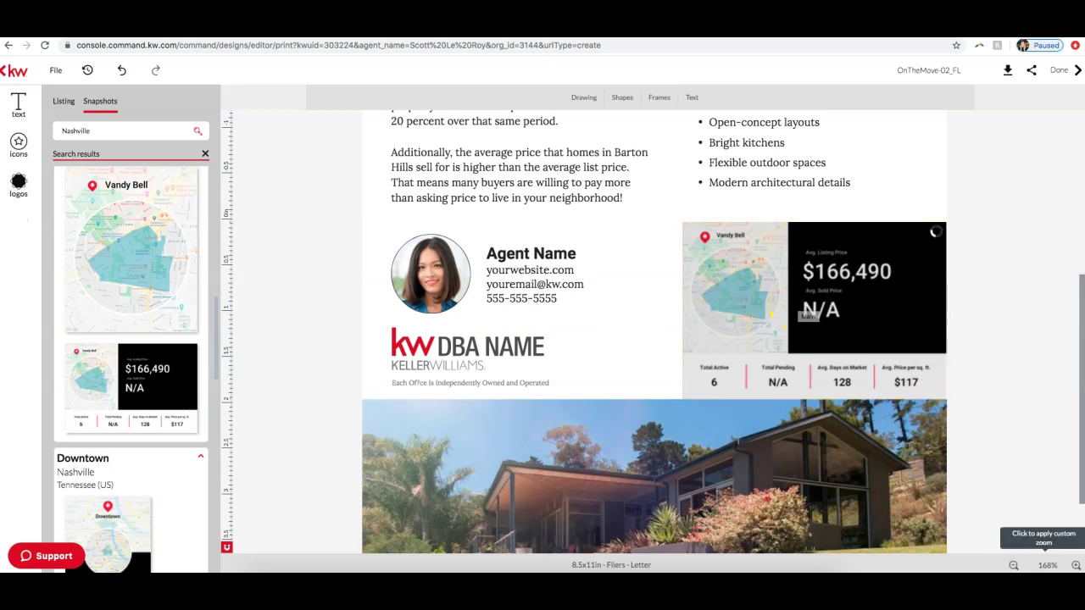
click(1013, 566)
click(1014, 566)
click(1014, 566)
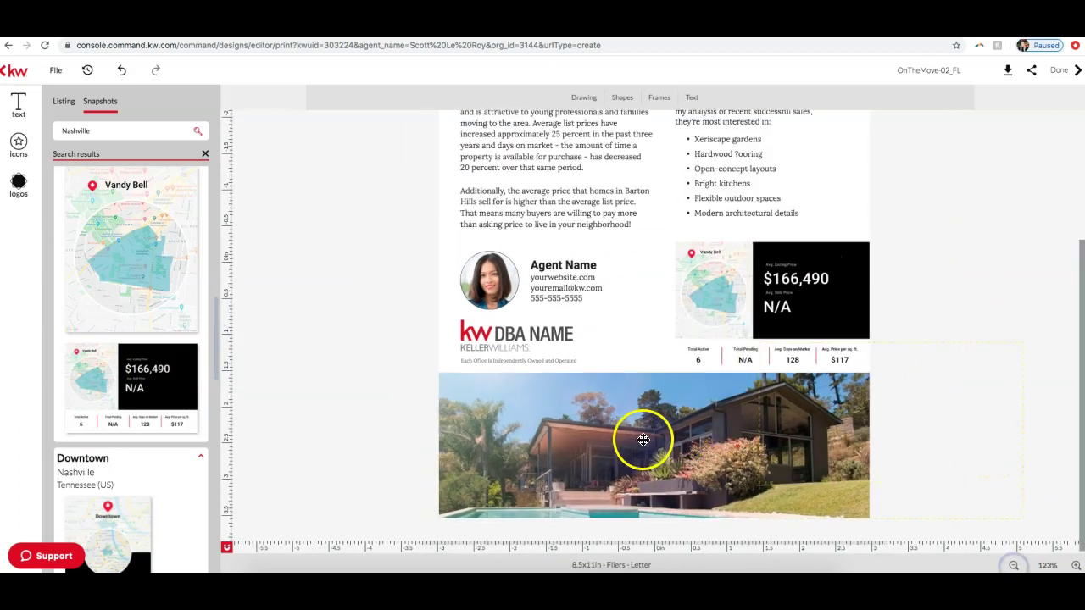
click(1013, 566)
click(1013, 566)
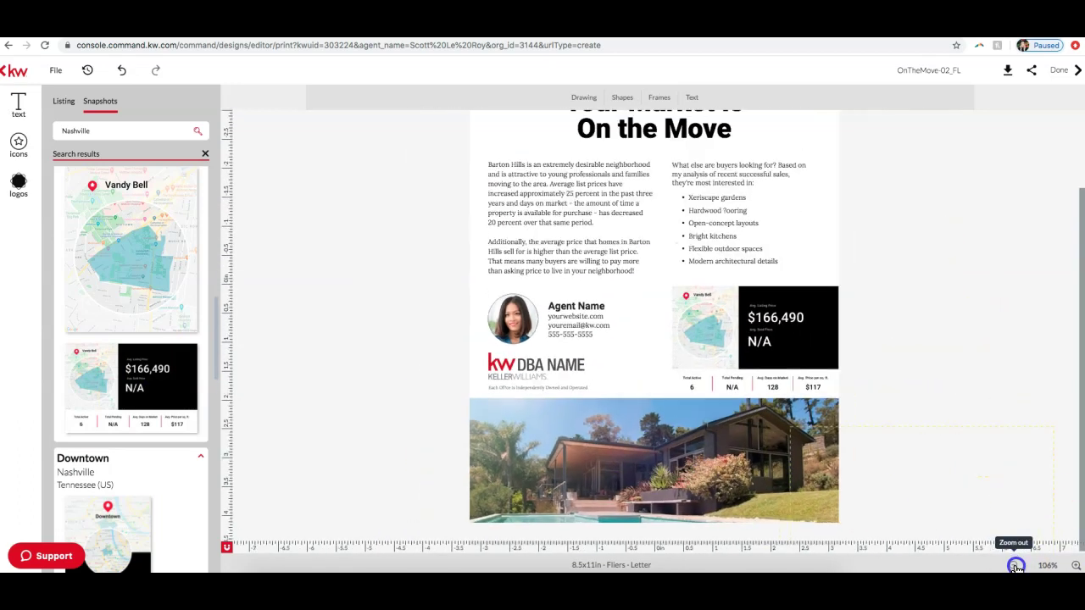
click(1013, 566)
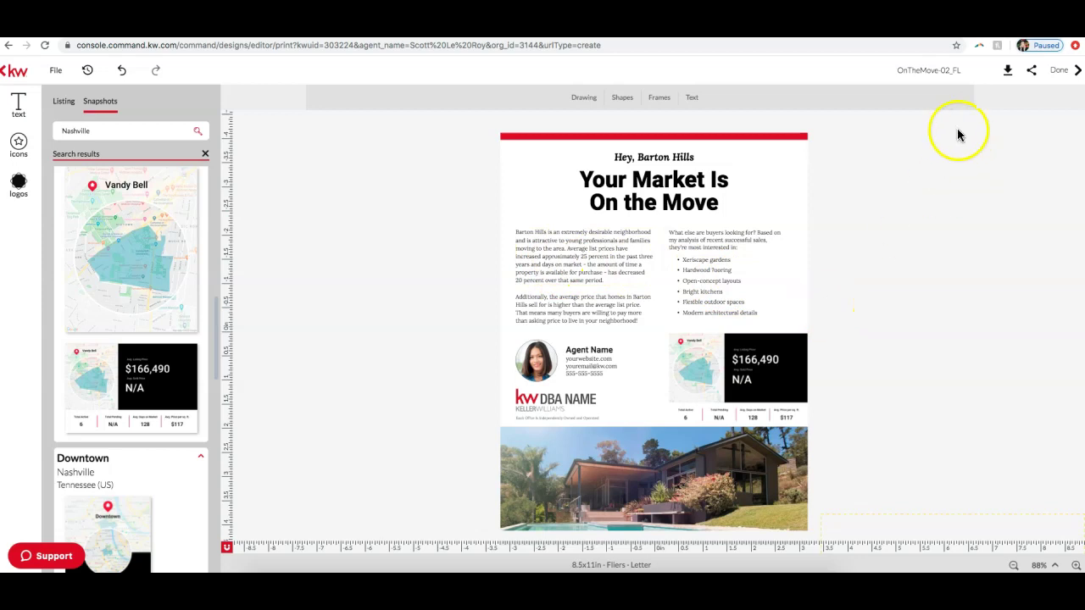
click(1007, 70)
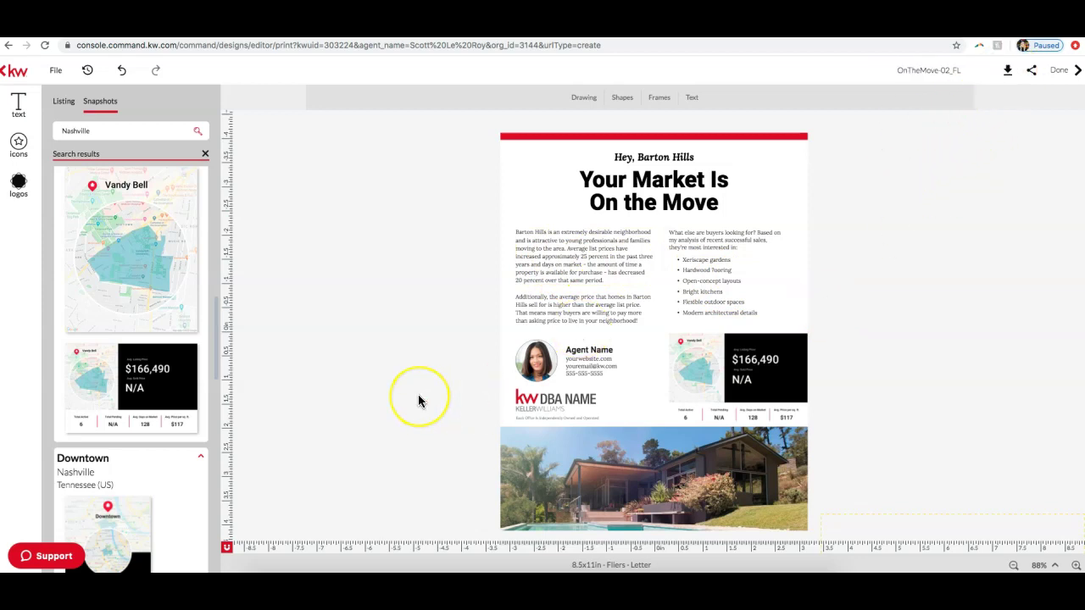
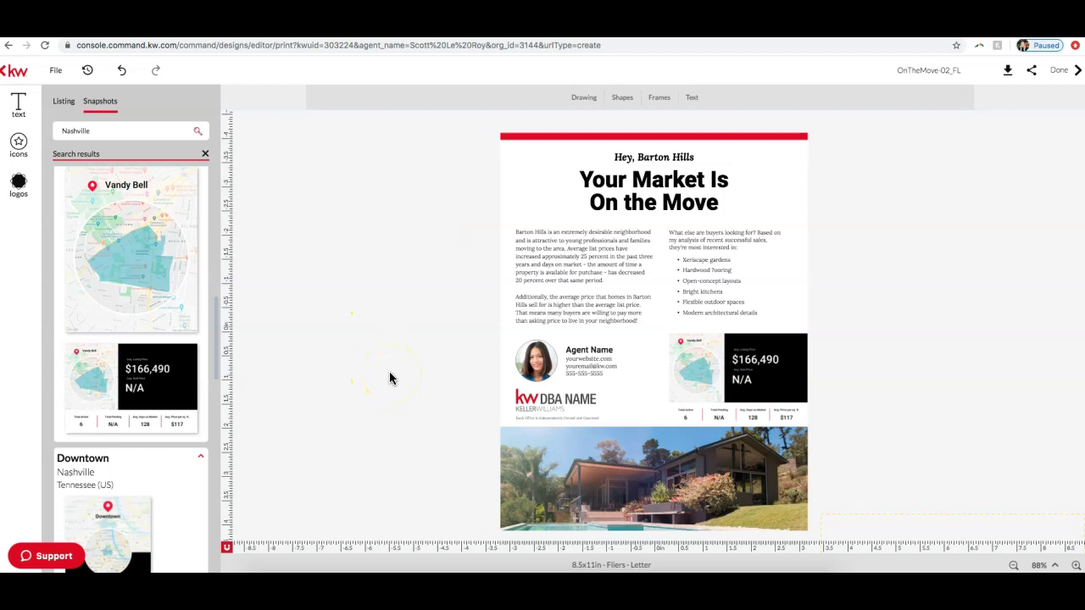
Step: Exit the flyer editor via the kw logo, choosing Don't save for unsaved changes
click(16, 72)
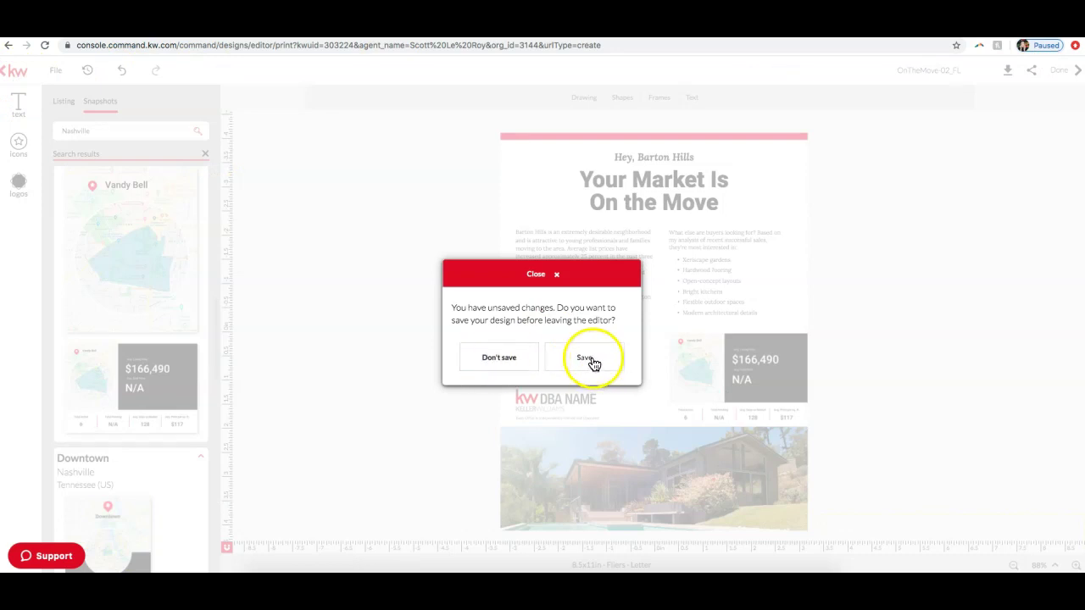
click(506, 359)
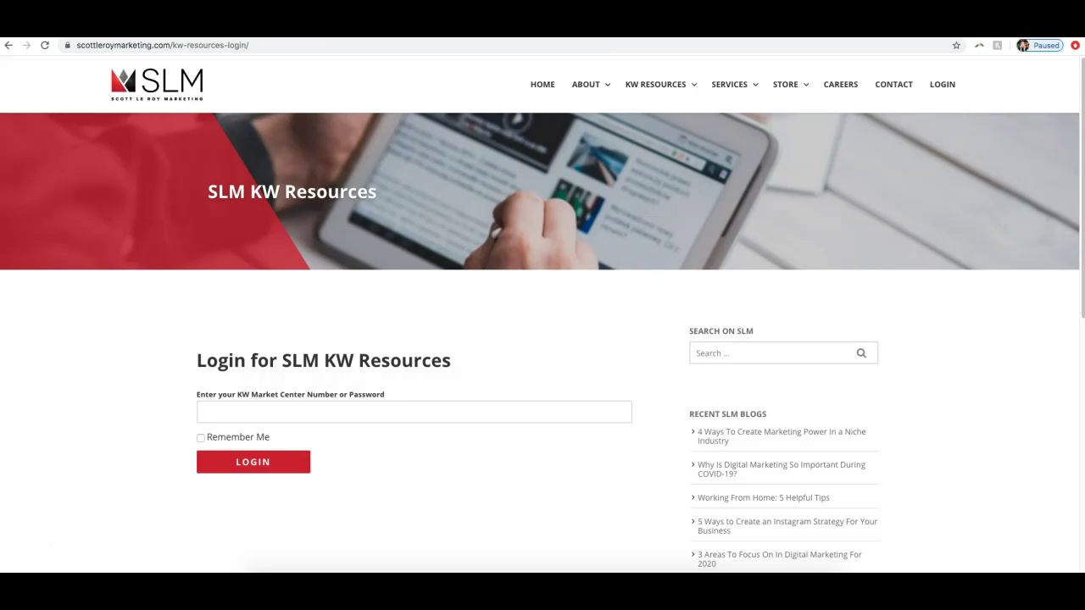
Step: From the Scott Le Roy Marketing home page, go to KW Resources > Templates
click(146, 85)
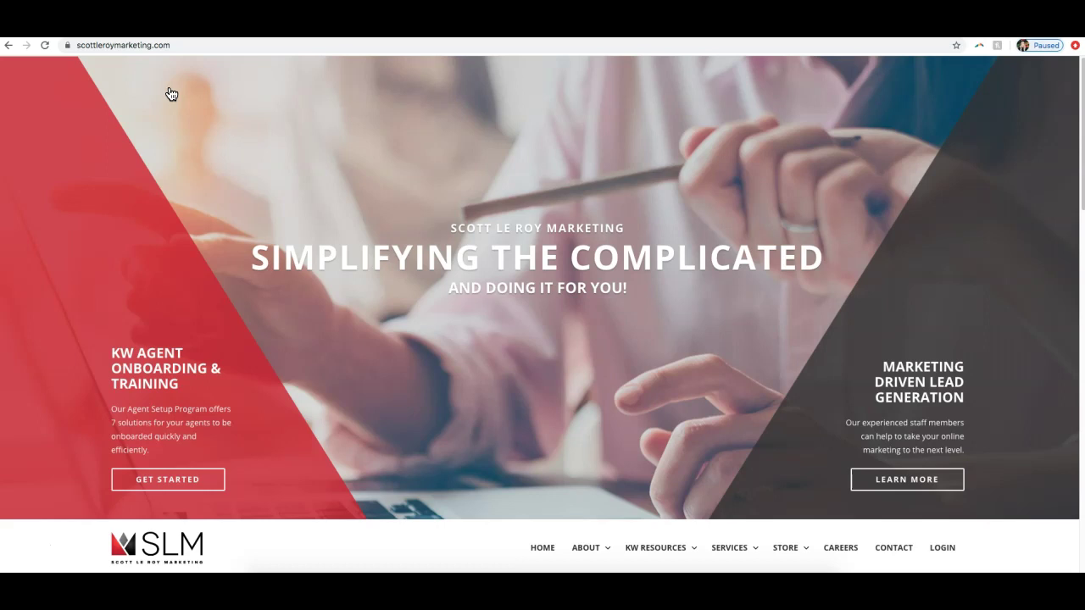
scroll(702, 286, down, 5)
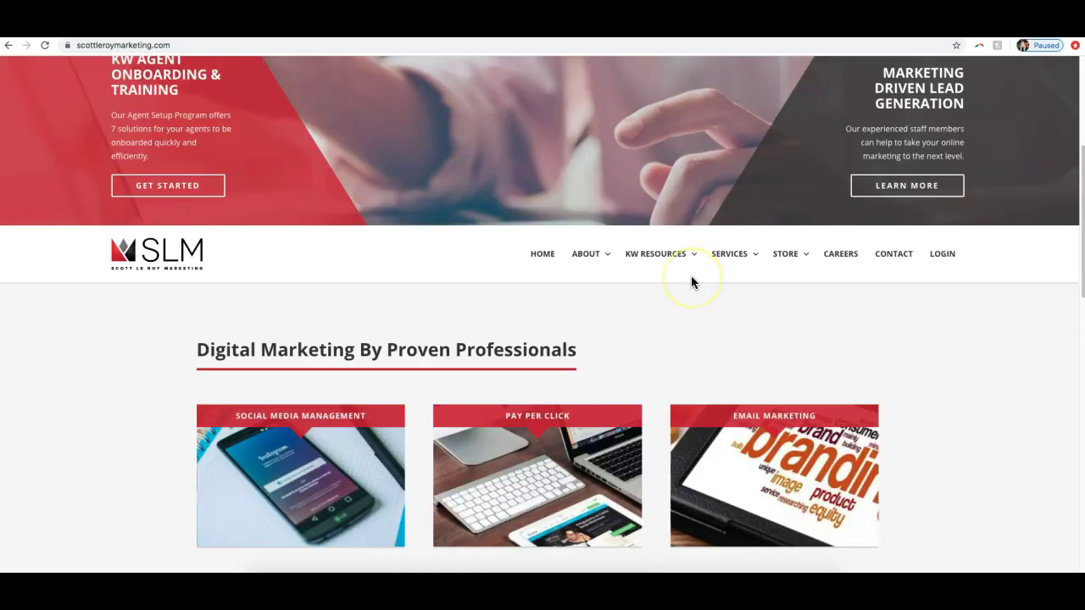
mouse_move(674, 263)
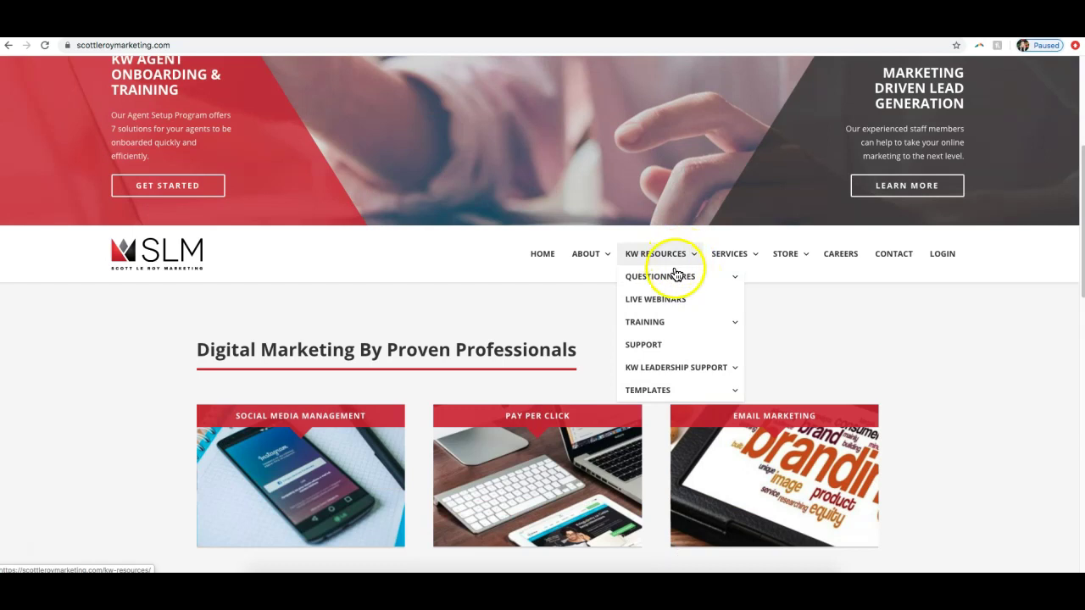
mouse_move(670, 399)
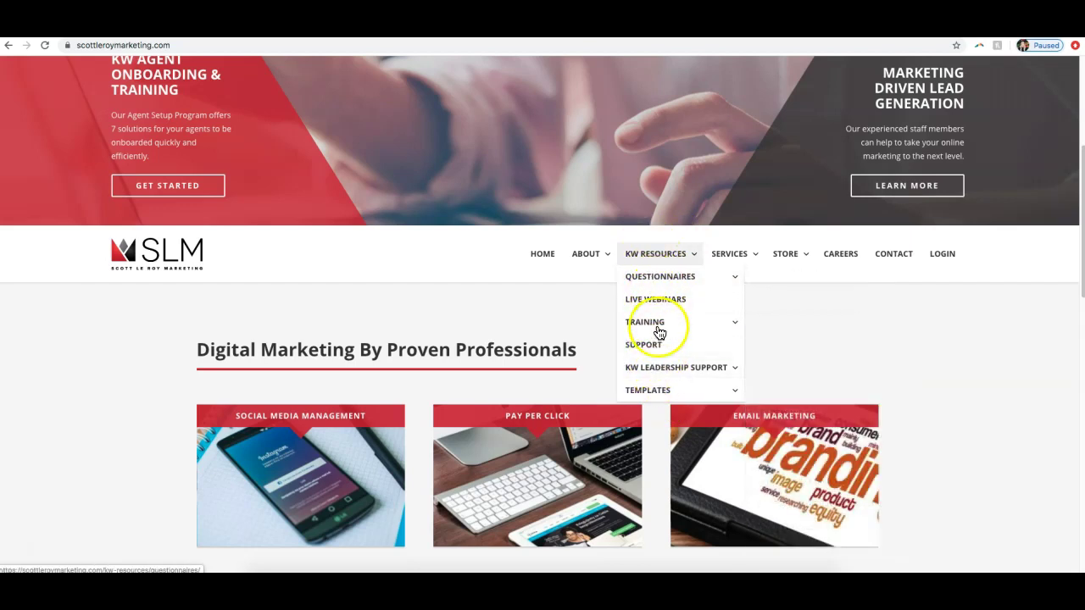
click(649, 392)
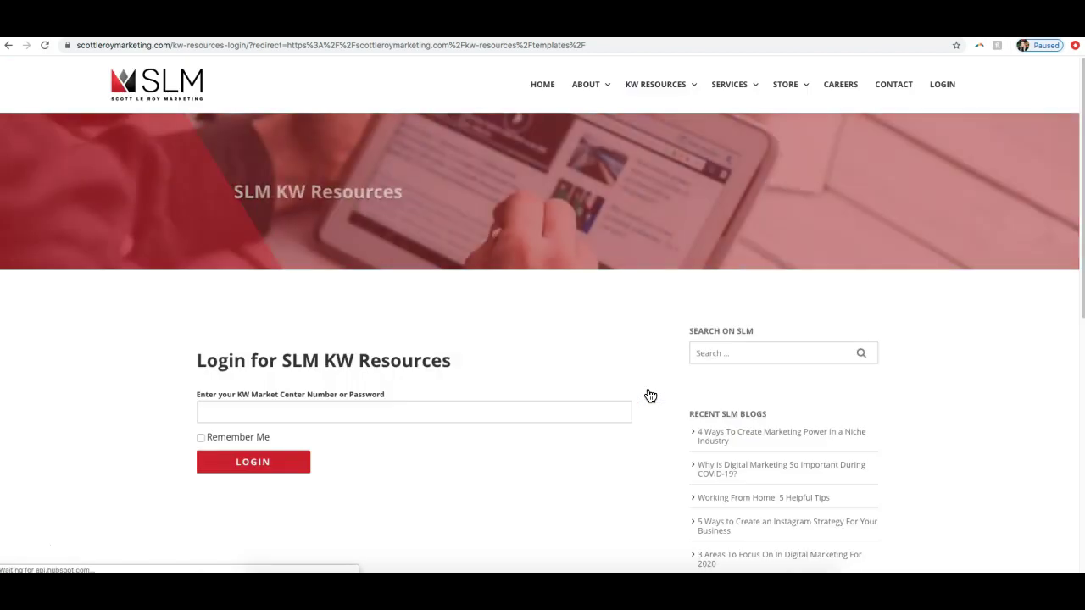
Step: Log in to KW Resources with the Market Center number
click(445, 418)
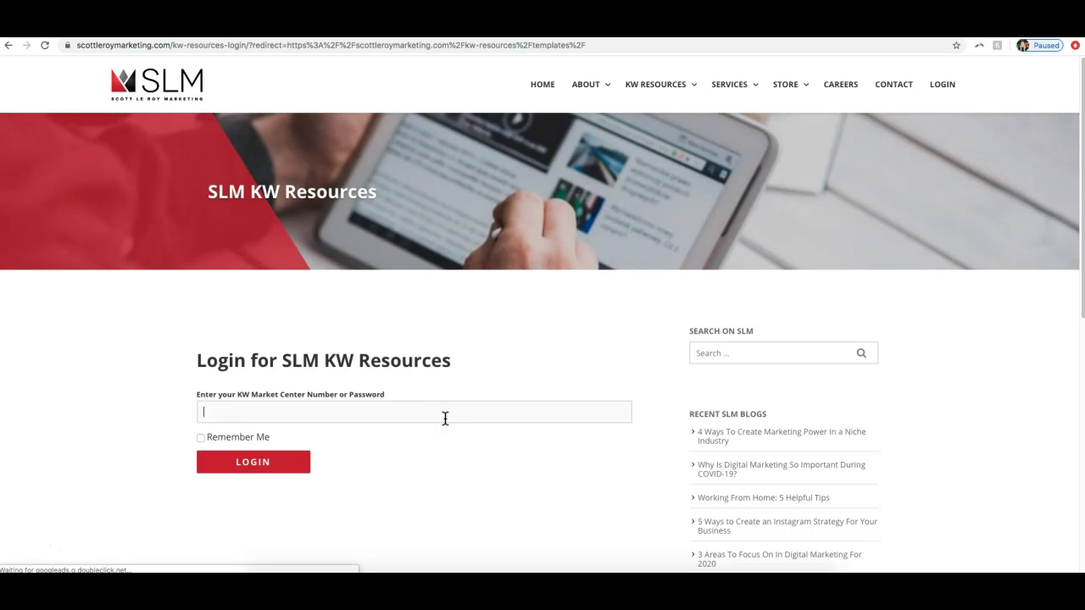
click(249, 463)
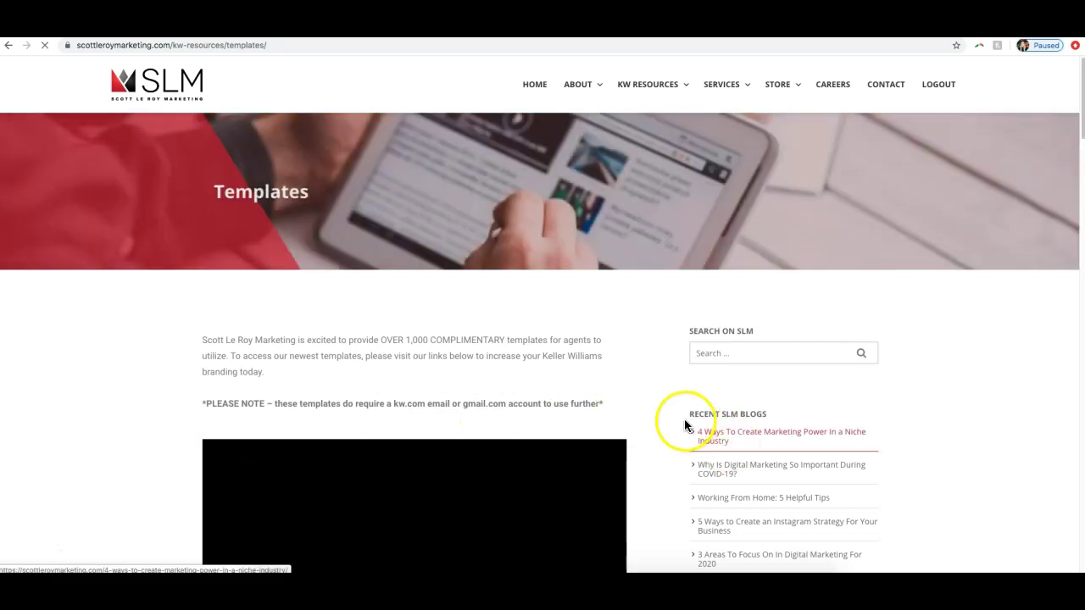
Step: Scroll to the email signature tutorial video and play it
scroll(684, 418, down, 3)
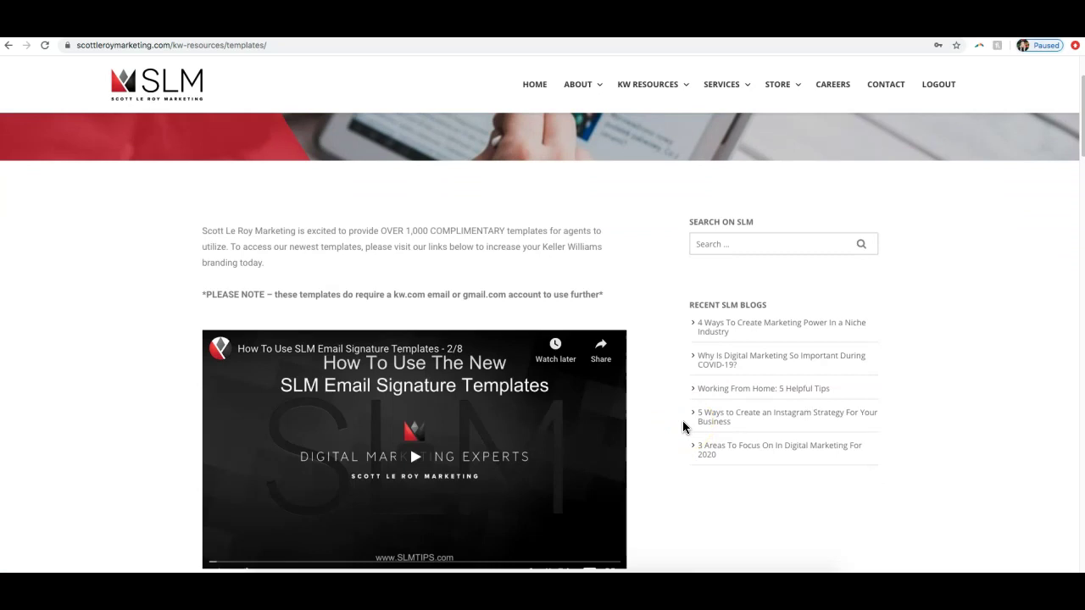
scroll(688, 424, down, 5)
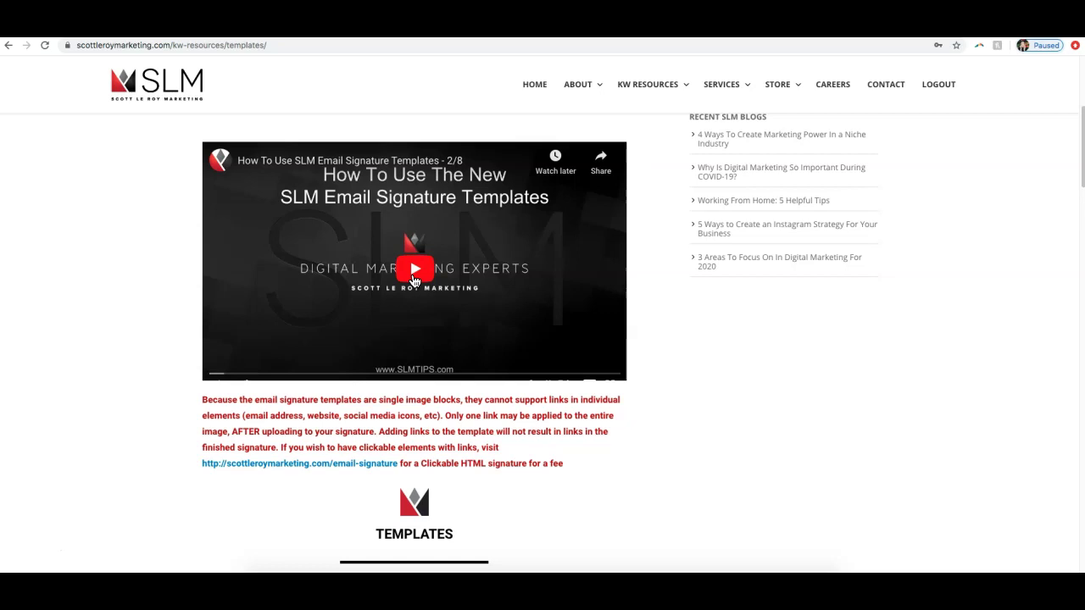
click(428, 283)
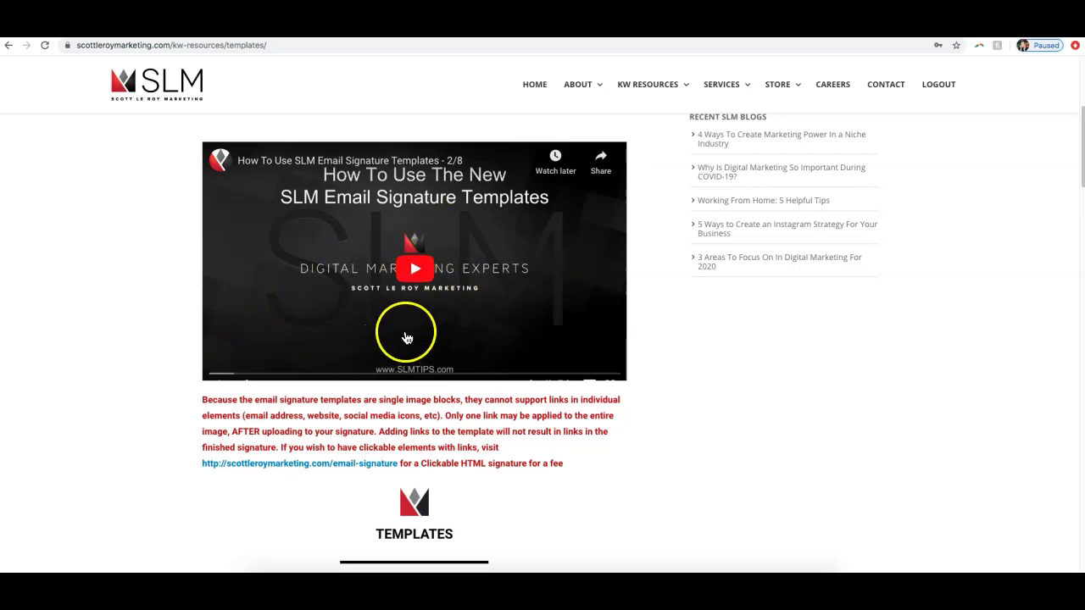
Step: Scroll down through the template buttons and open EMAIL SIGNATURES
scroll(419, 331, down, 2)
scroll(428, 318, down, 4)
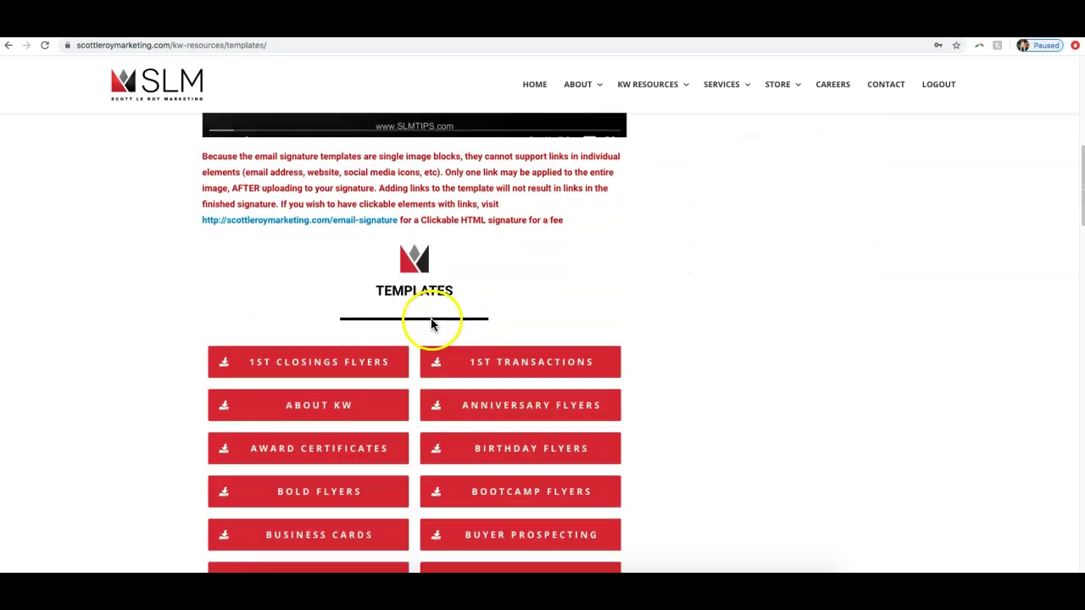
scroll(619, 346, down, 3)
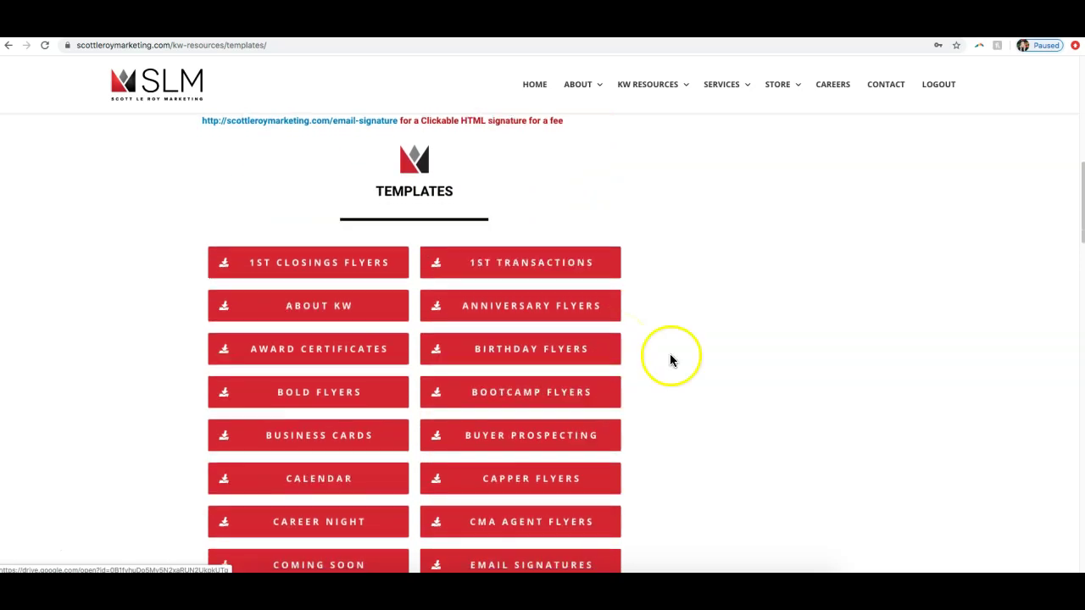
scroll(710, 367, down, 1)
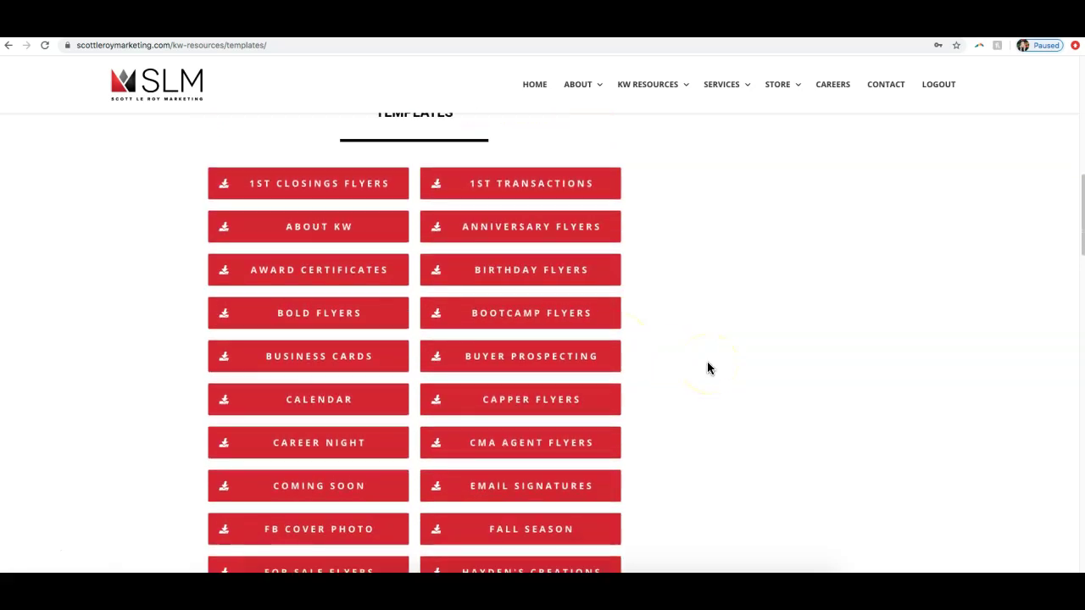
scroll(710, 367, down, 2)
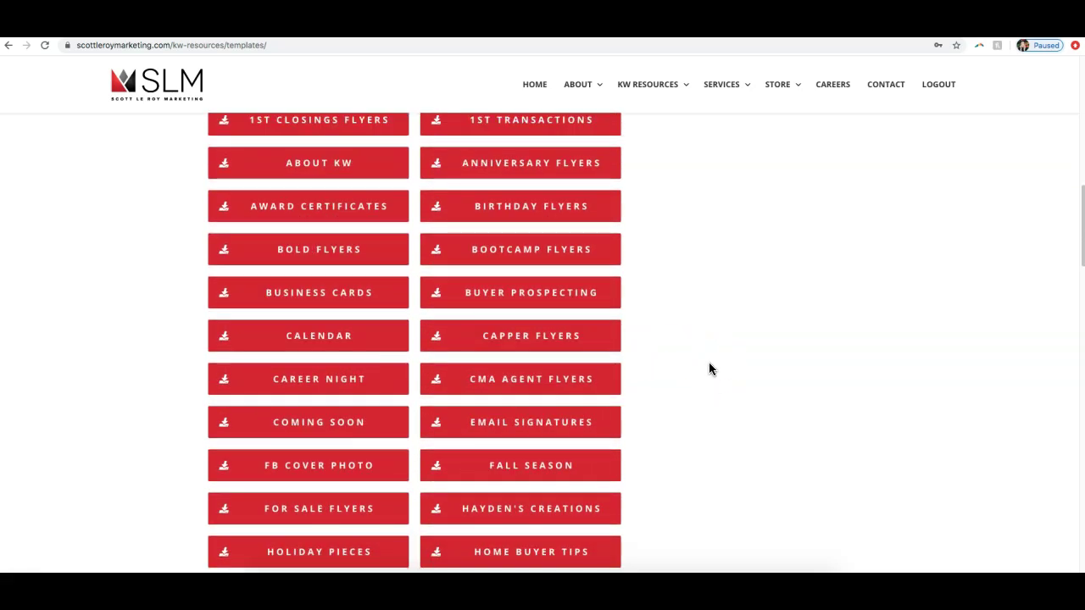
scroll(709, 368, down, 2)
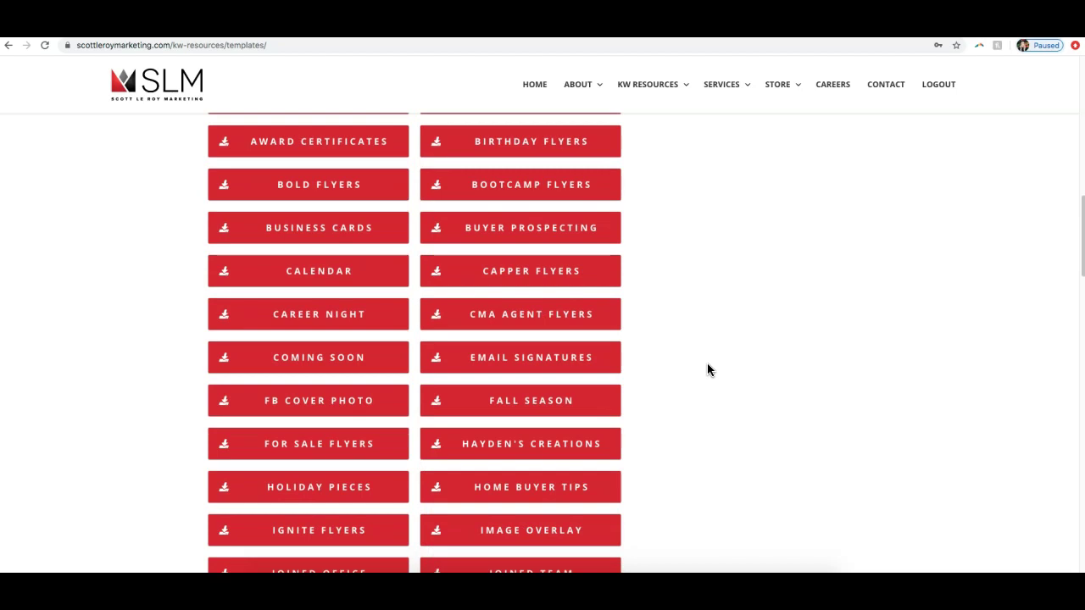
scroll(708, 369, down, 1)
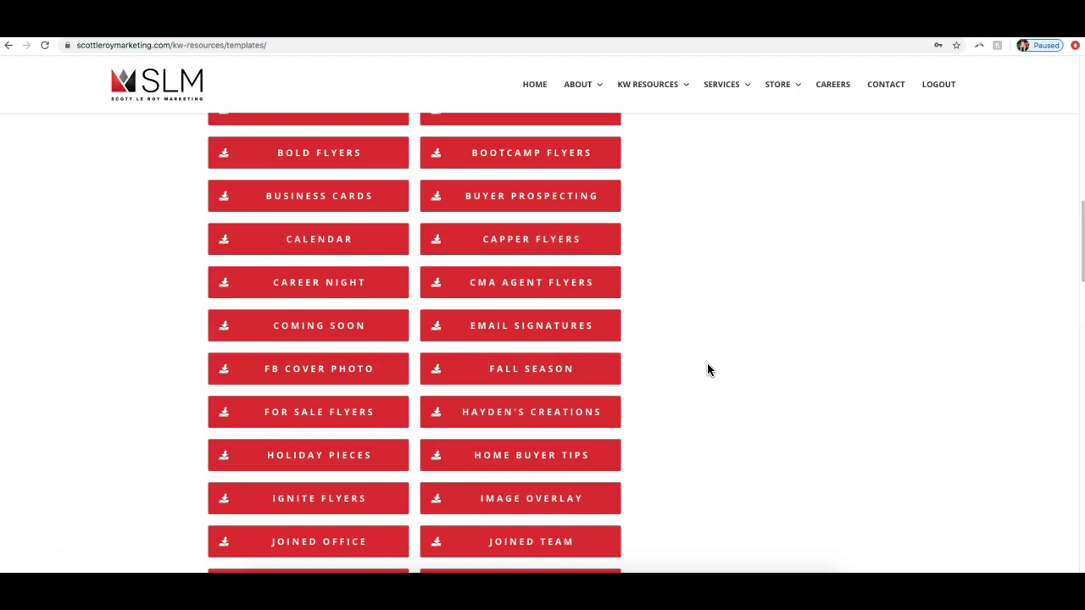
click(581, 329)
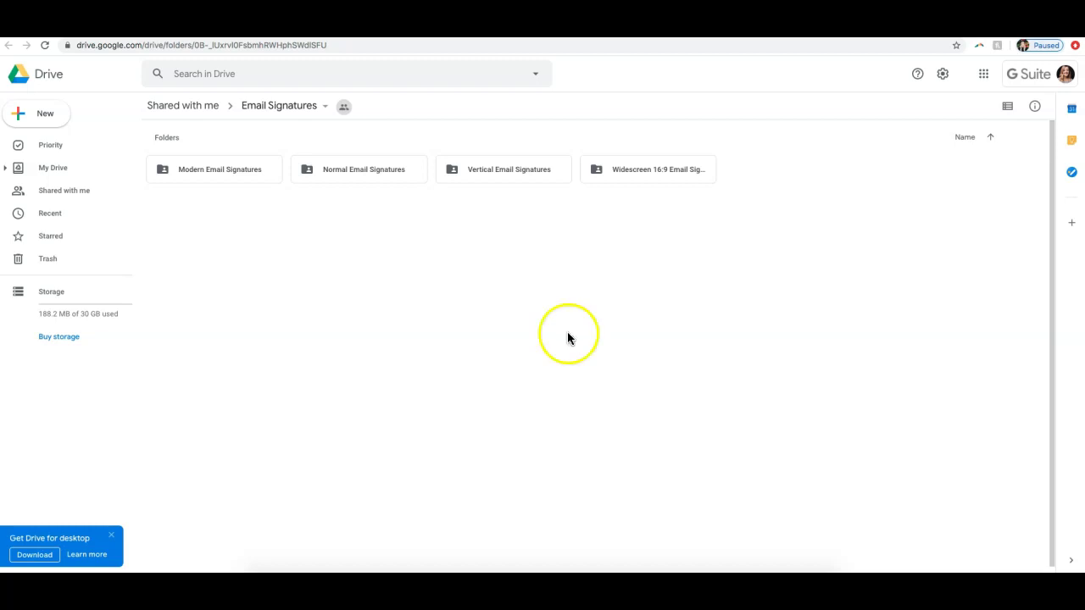
Step: Dismiss the Drive for desktop promotion and open the Modern Email Signatures folder
click(110, 536)
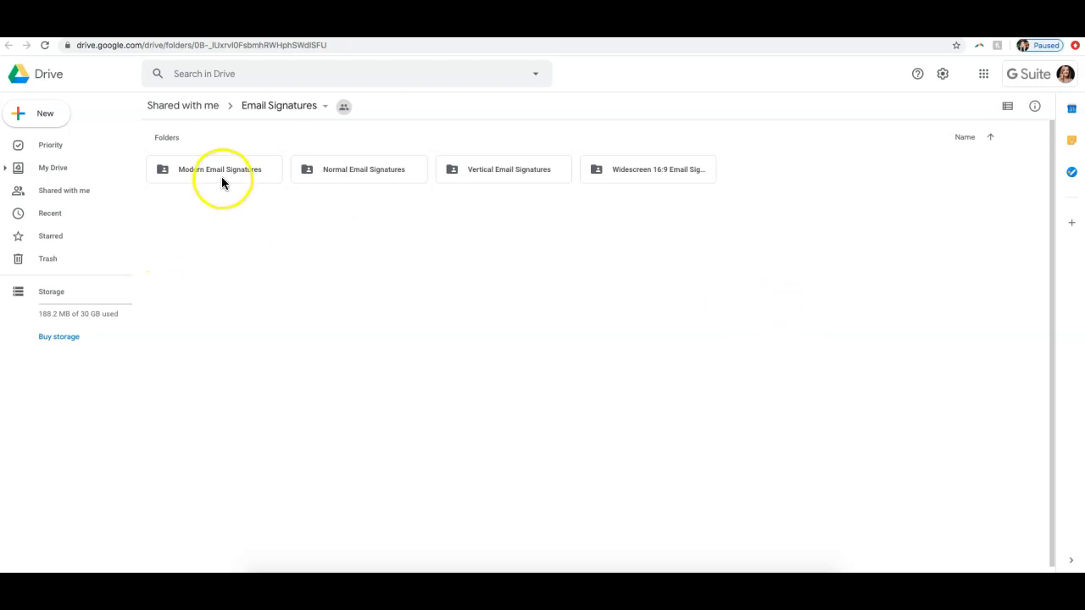
double_click(257, 178)
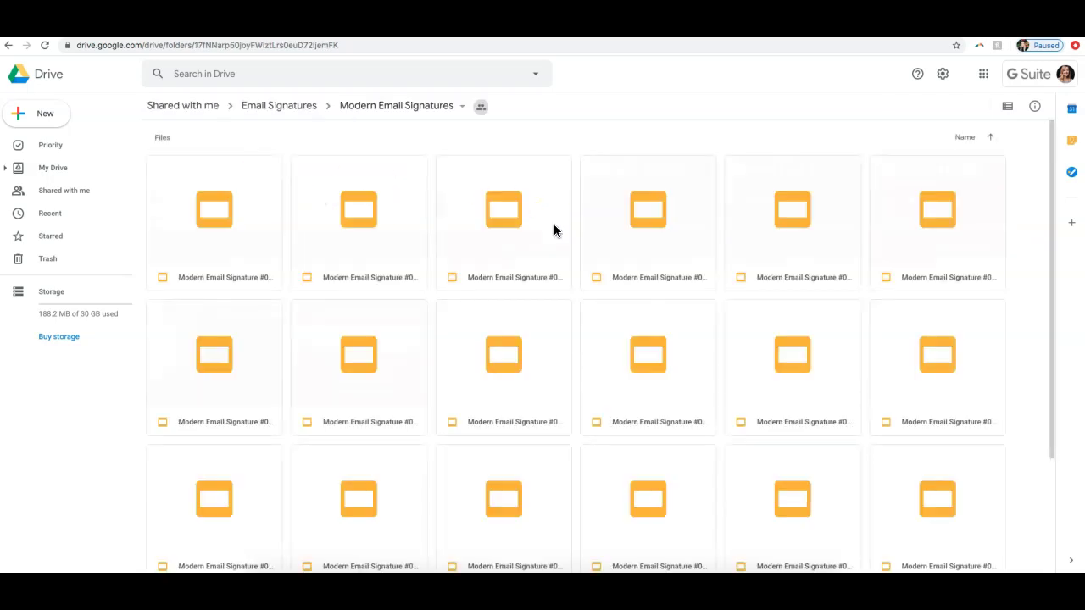
Step: Open the Modern Email Signature #019 template and scroll through its slides
scroll(557, 230, down, 3)
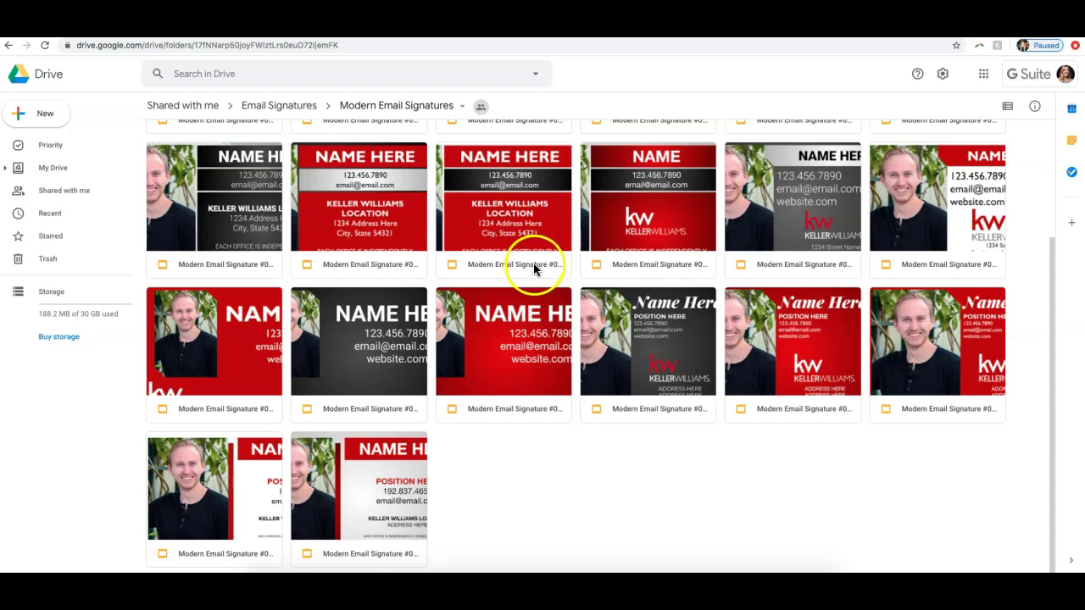
double_click(269, 481)
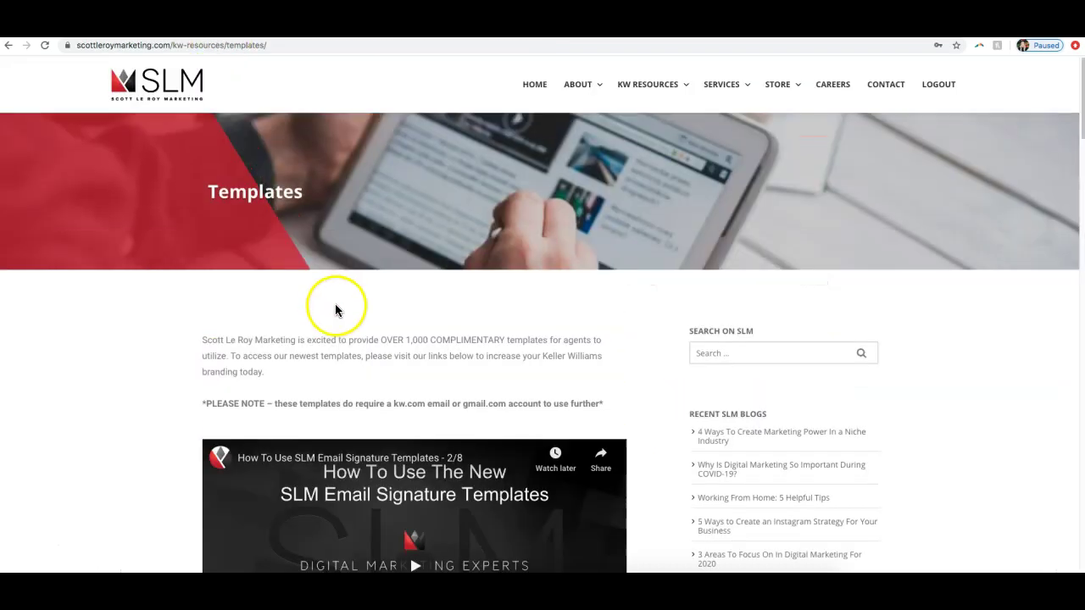
scroll(336, 310, down, 2)
scroll(517, 504, down, 2)
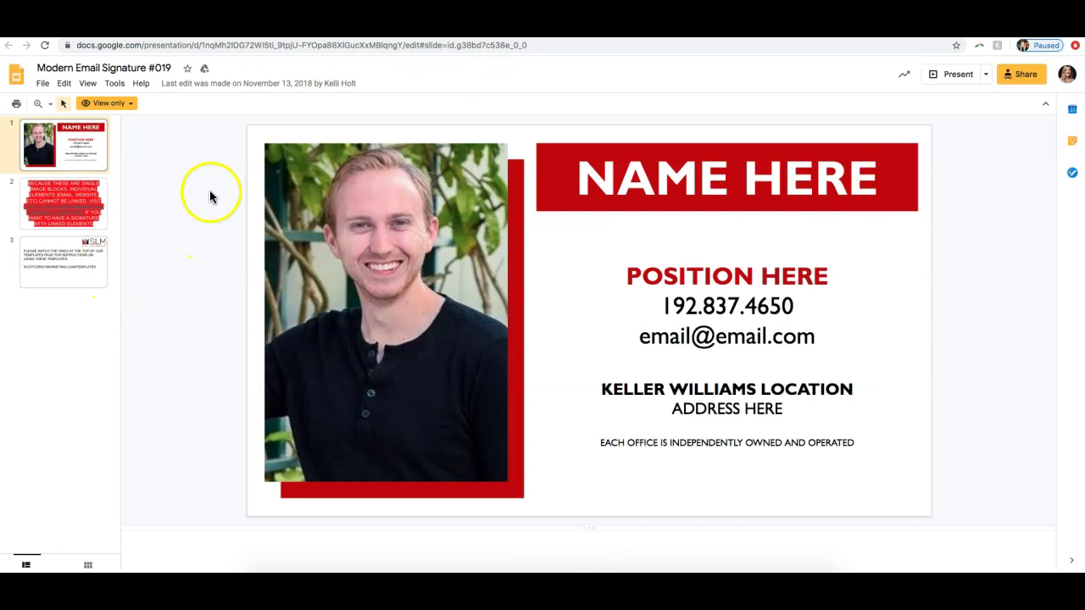
Step: Try selecting the headshot photo and other slide elements, which cannot be edited
click(424, 206)
click(557, 194)
click(413, 217)
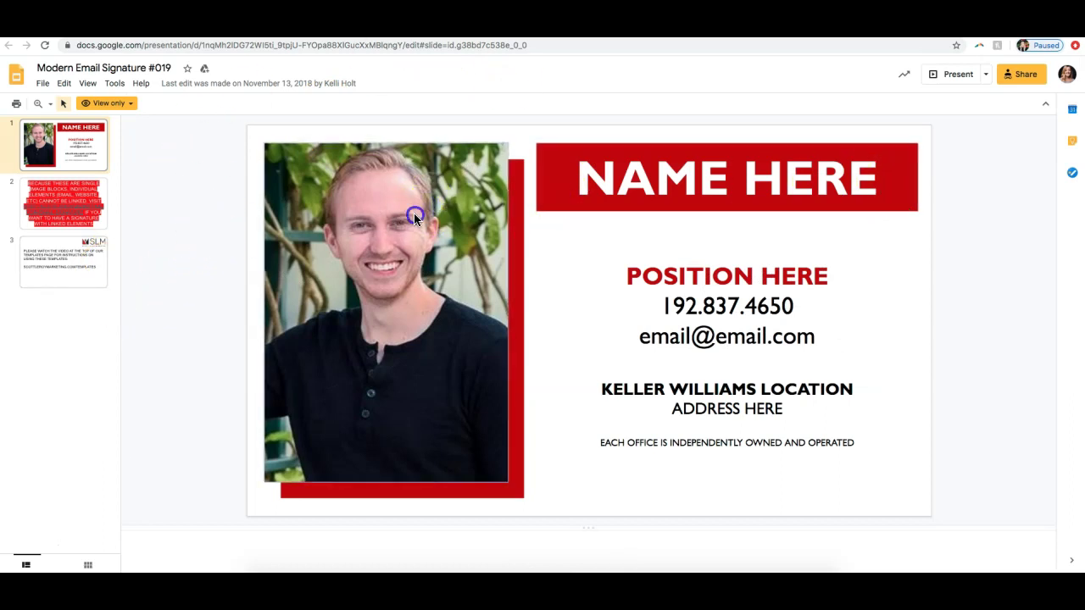
click(588, 254)
click(368, 243)
click(192, 209)
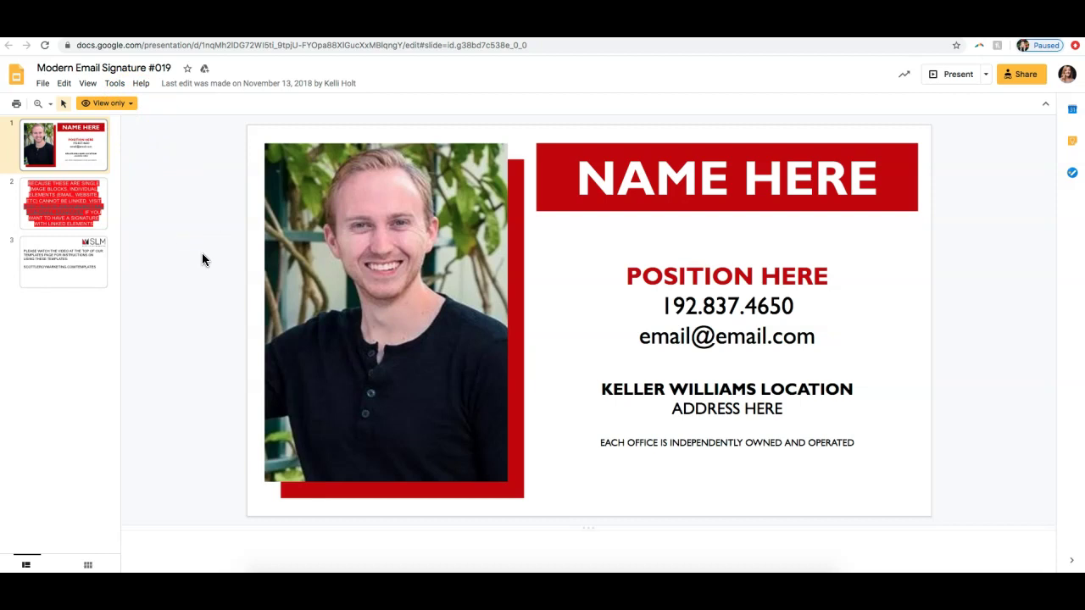
Step: Read and close the View only notice, then open the File menu for Make a copy
click(131, 110)
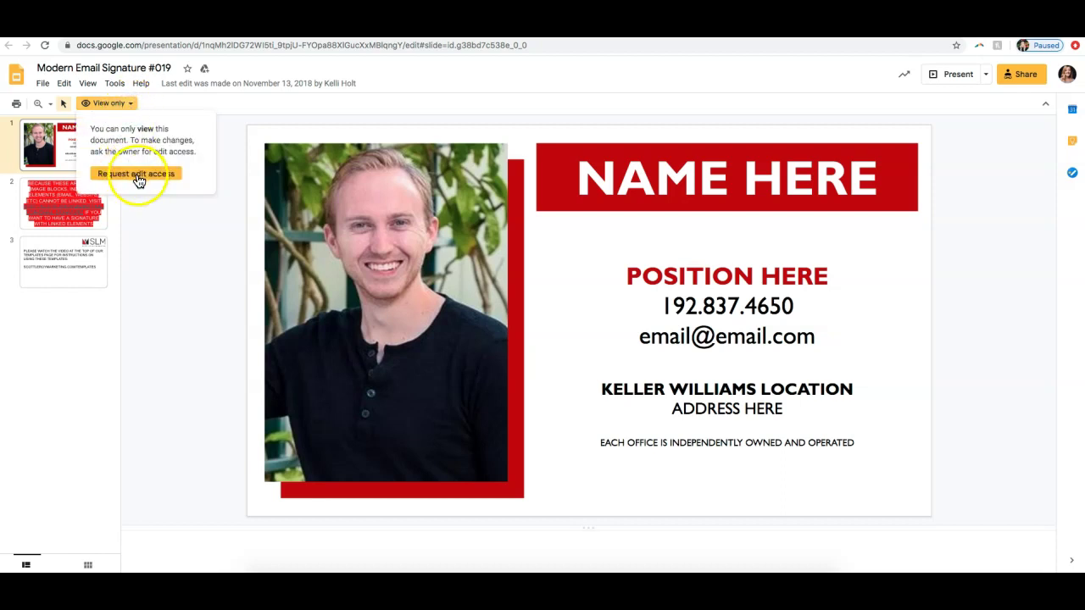
click(169, 216)
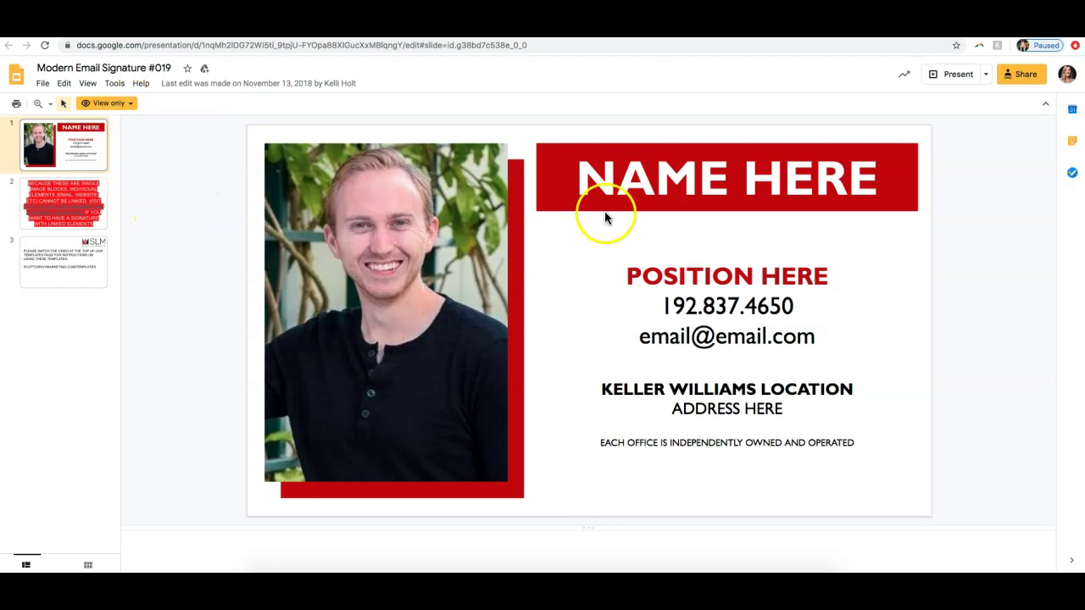
click(43, 85)
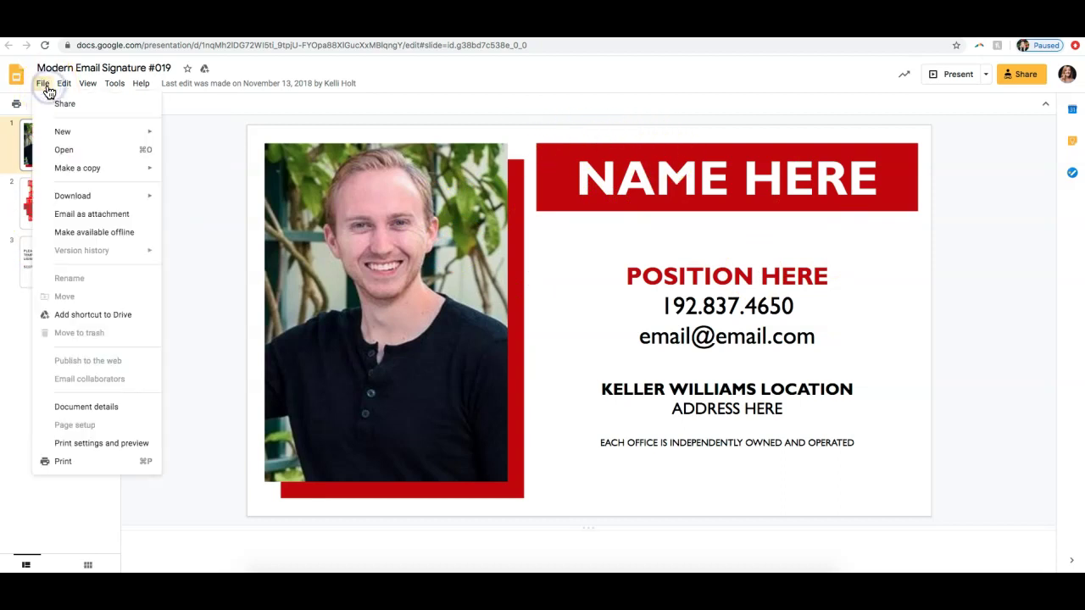
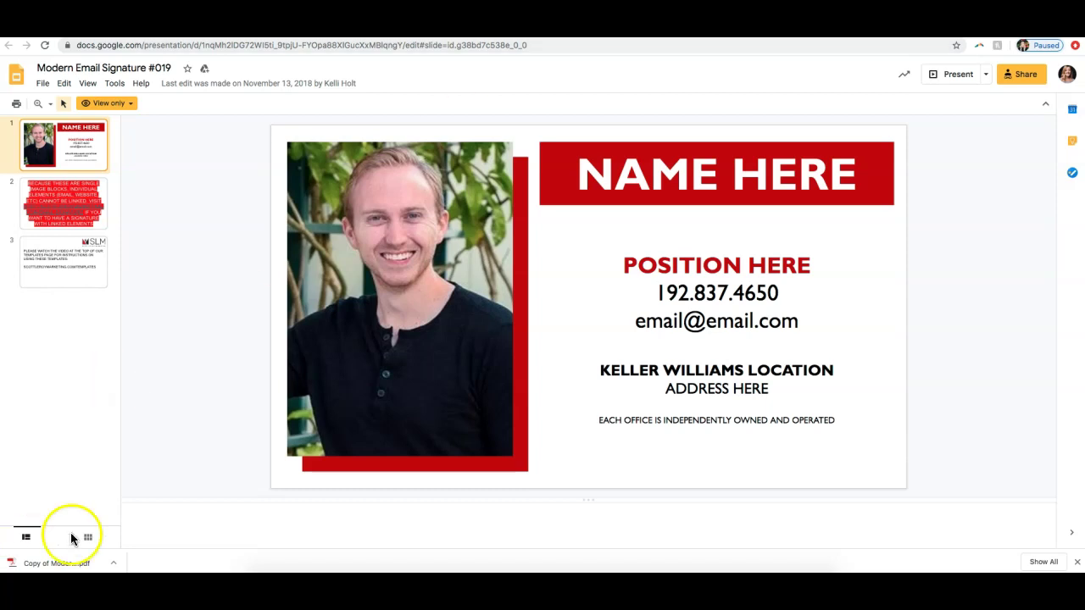
Step: Start entering the pdf2 converter address in the browser's address bar
click(519, 45)
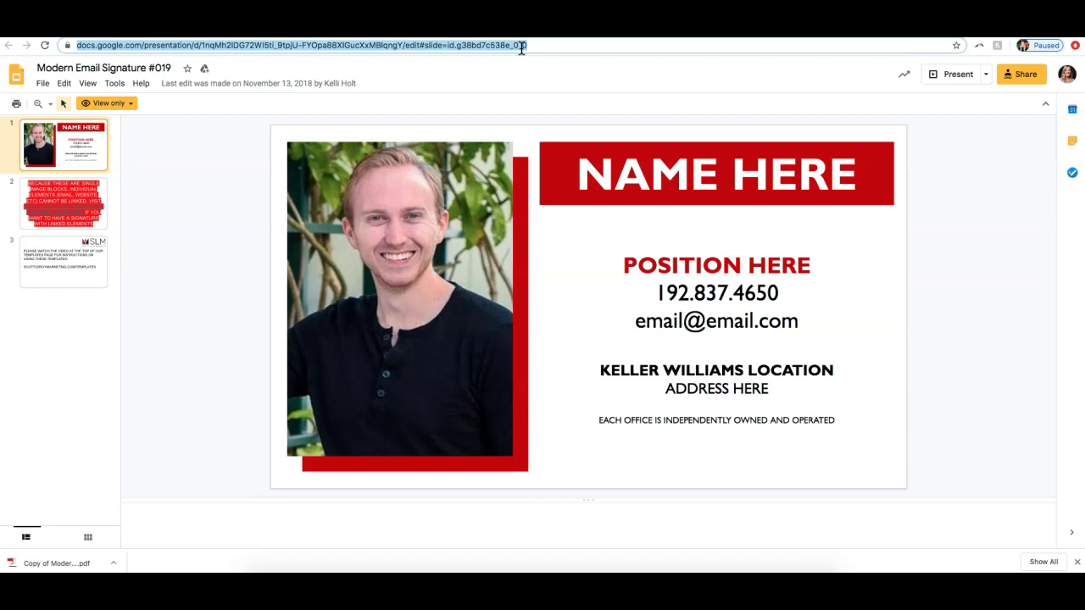
text(pdf2)
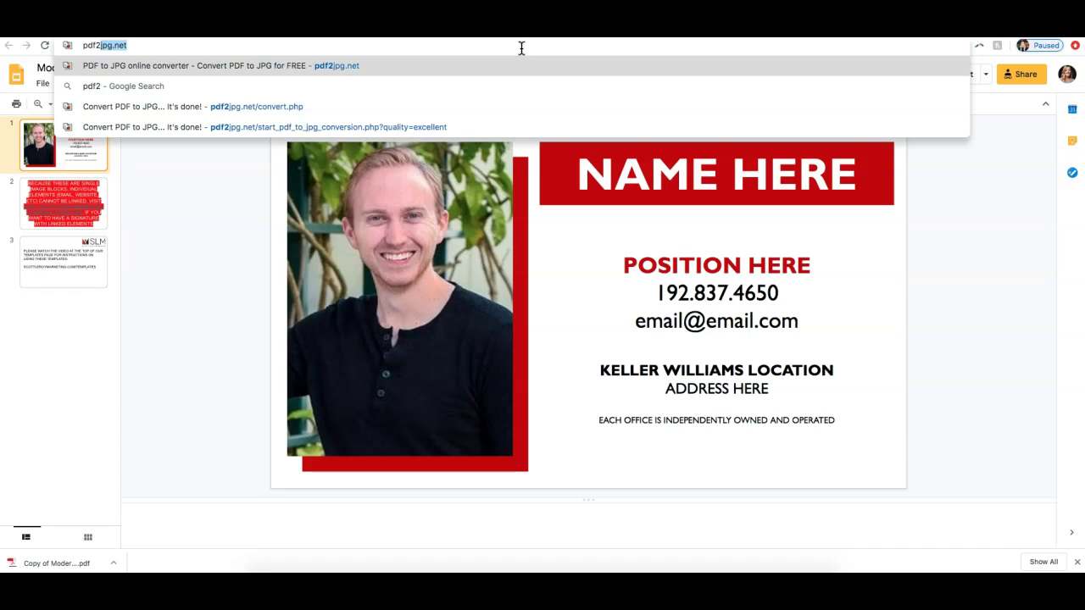
Step: Load pdf2jpg.net and scroll down to its PDF upload section
key(Return)
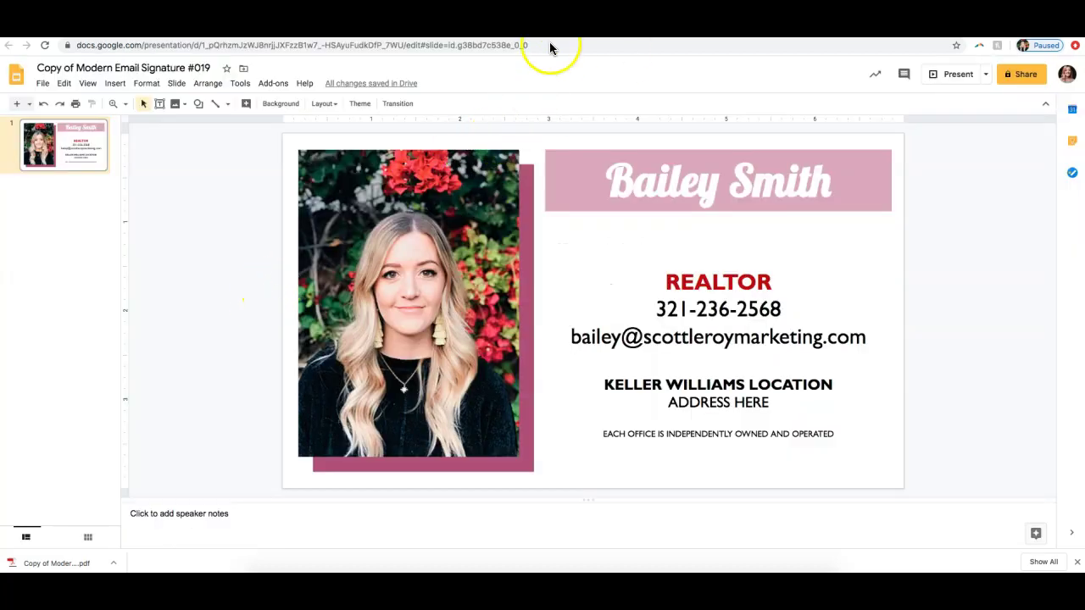
click(547, 32)
click(300, 305)
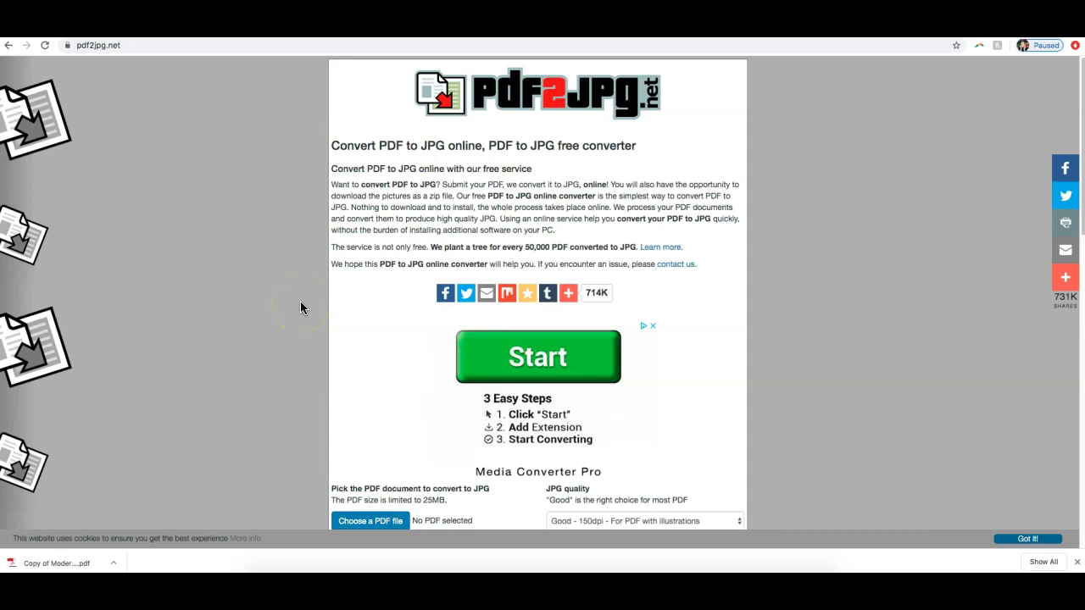
scroll(303, 297, down, 3)
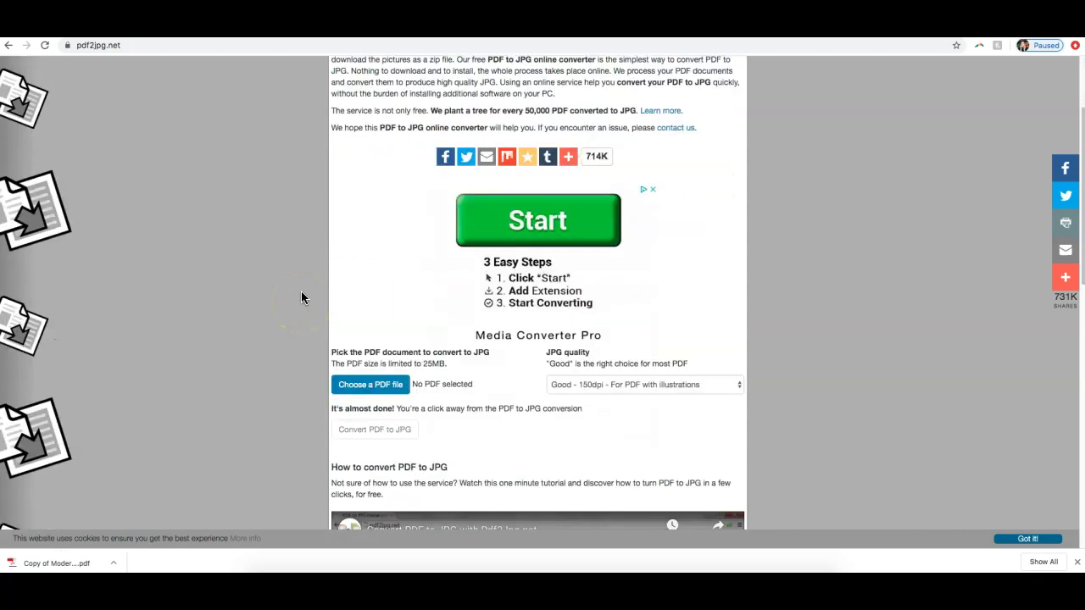
scroll(302, 291, down, 1)
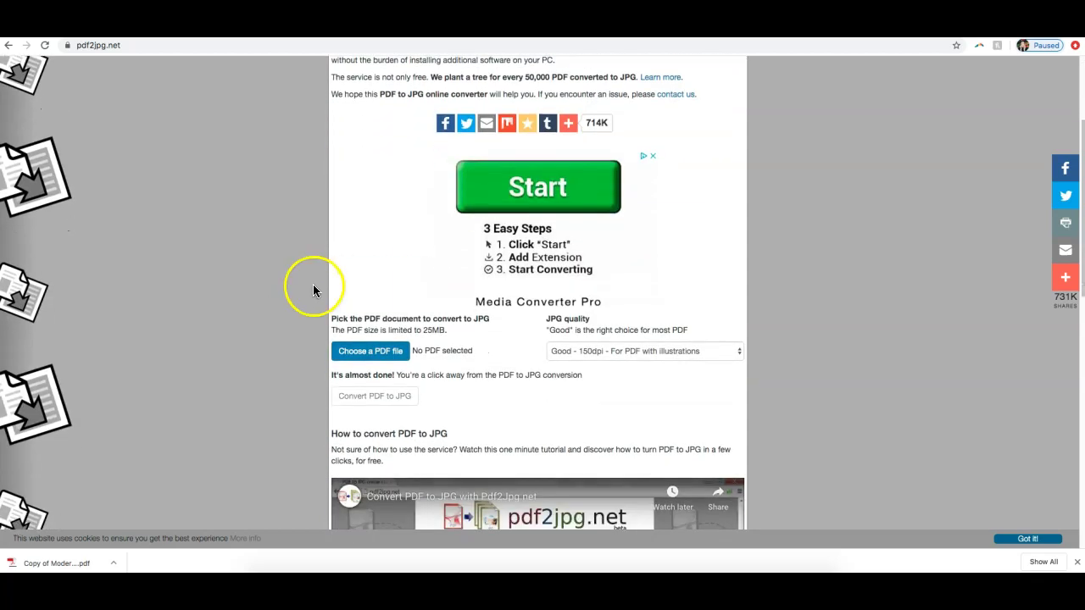
Step: Choose Copy of Modern Email Signature #019.pdf from the Downloads folder for upload
click(369, 359)
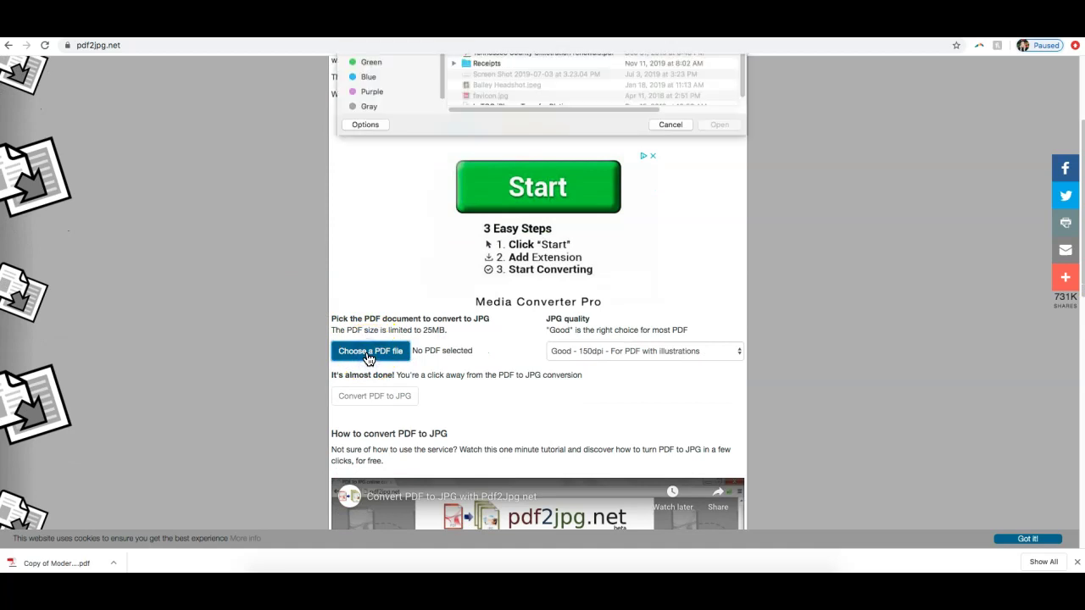
click(377, 169)
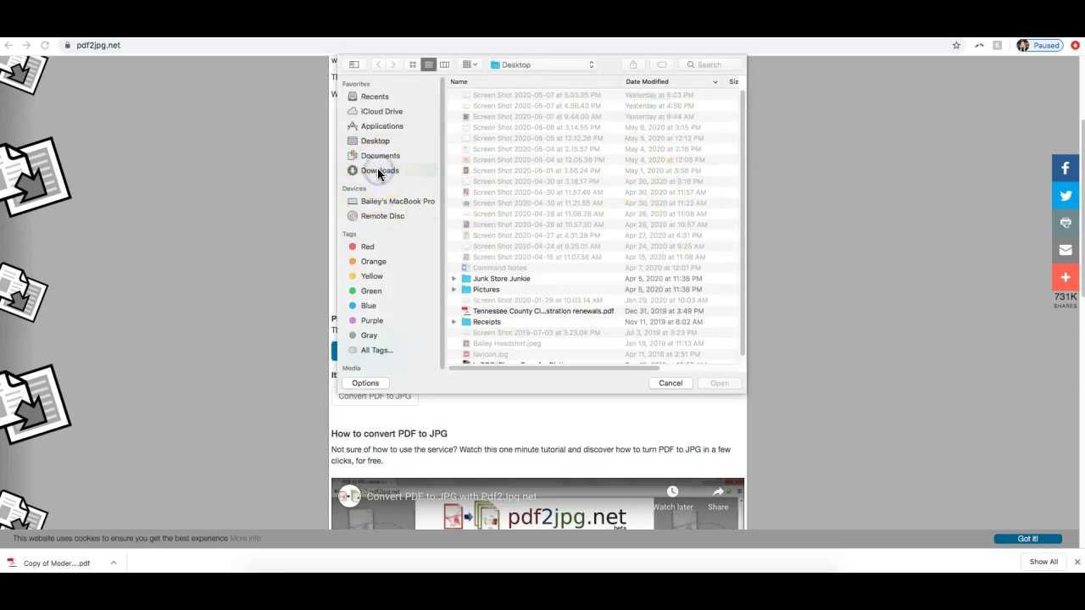
click(488, 95)
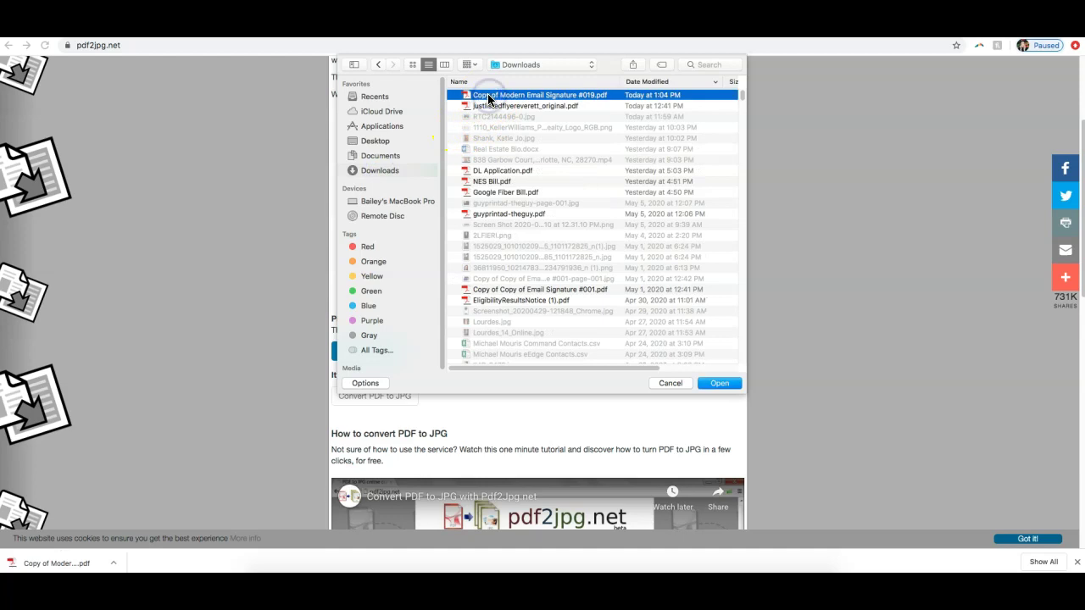
key(Return)
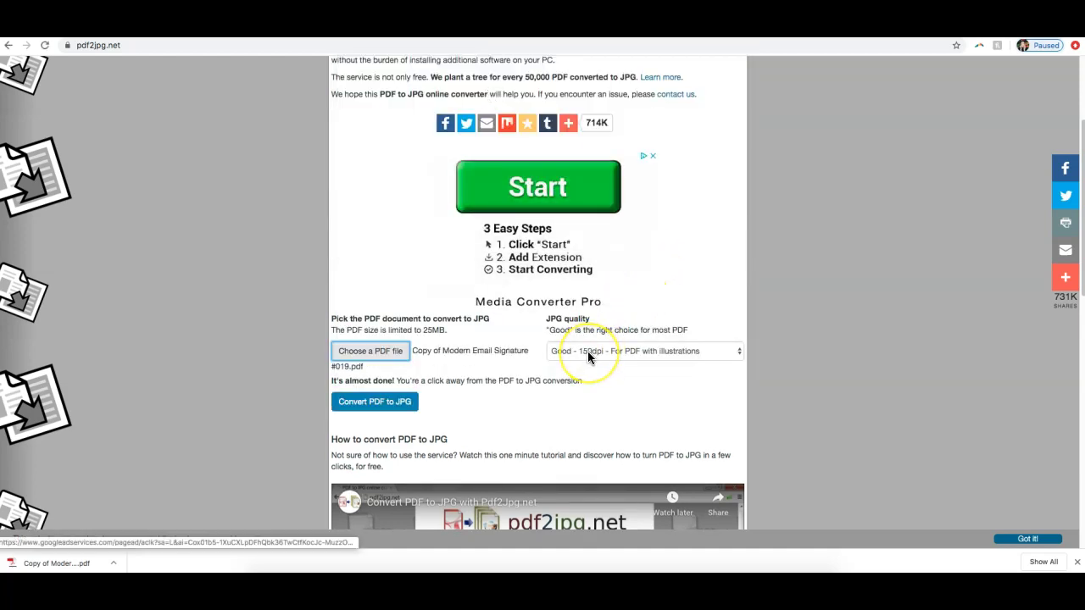
Step: Set JPG quality to Excellent - 300dpi and convert the PDF to JPG
click(588, 357)
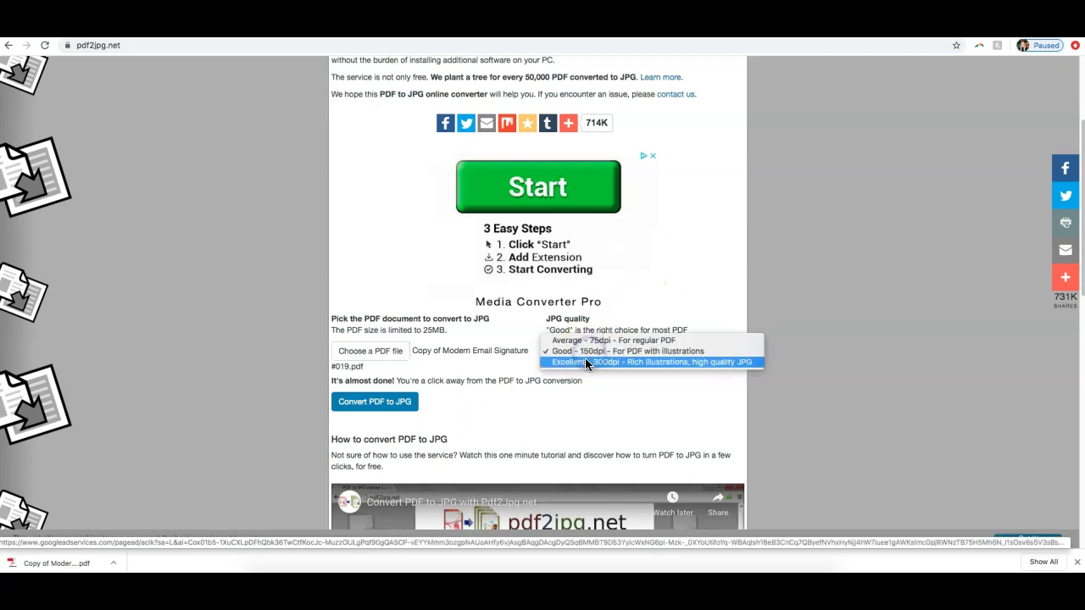
click(584, 361)
key(Down)
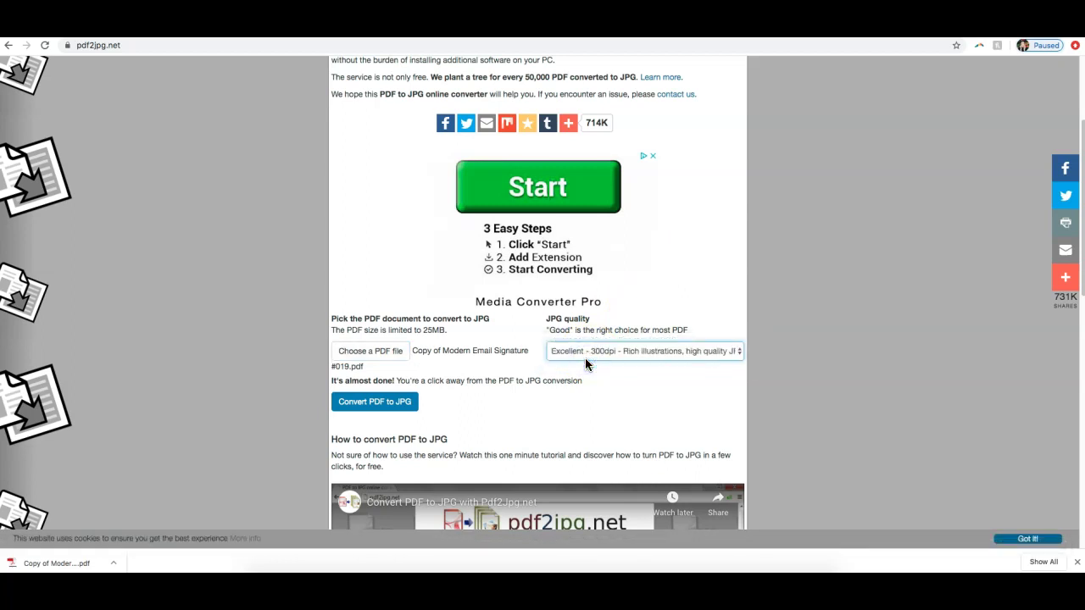
click(403, 405)
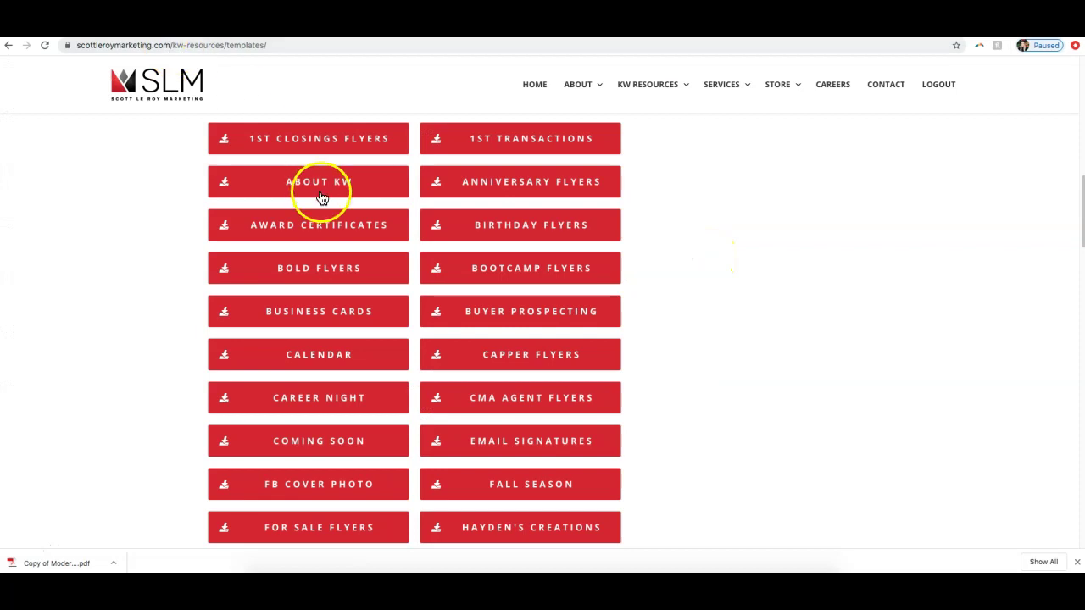
Step: Download and save the page 1 JPG from the pdf2jpg.net results page
scroll(450, 230, up, 5)
scroll(450, 231, up, 4)
scroll(375, 314, down, 3)
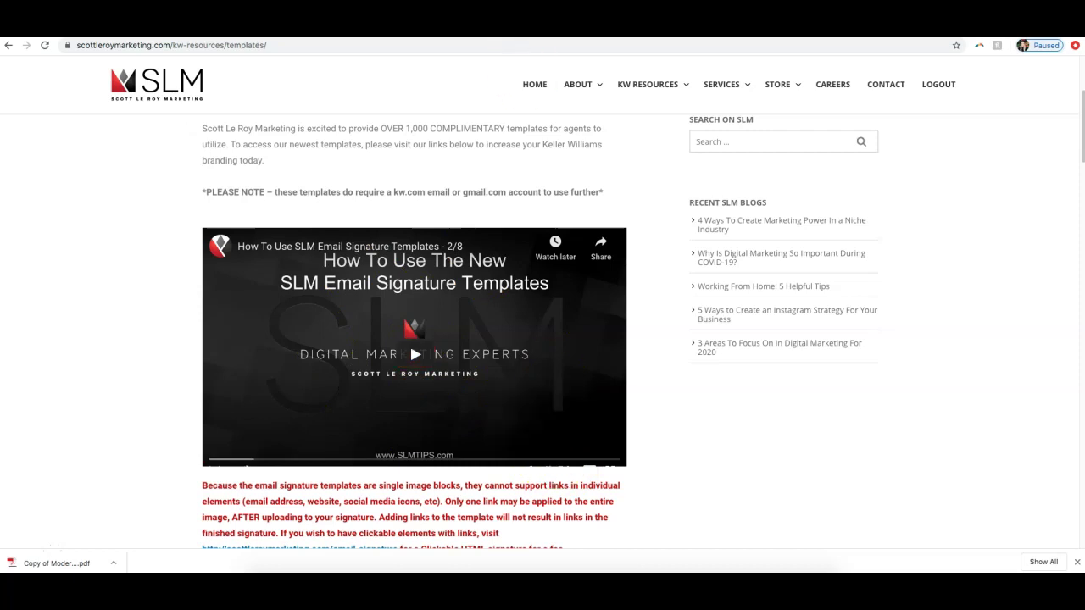
key(ctrl+Tab)
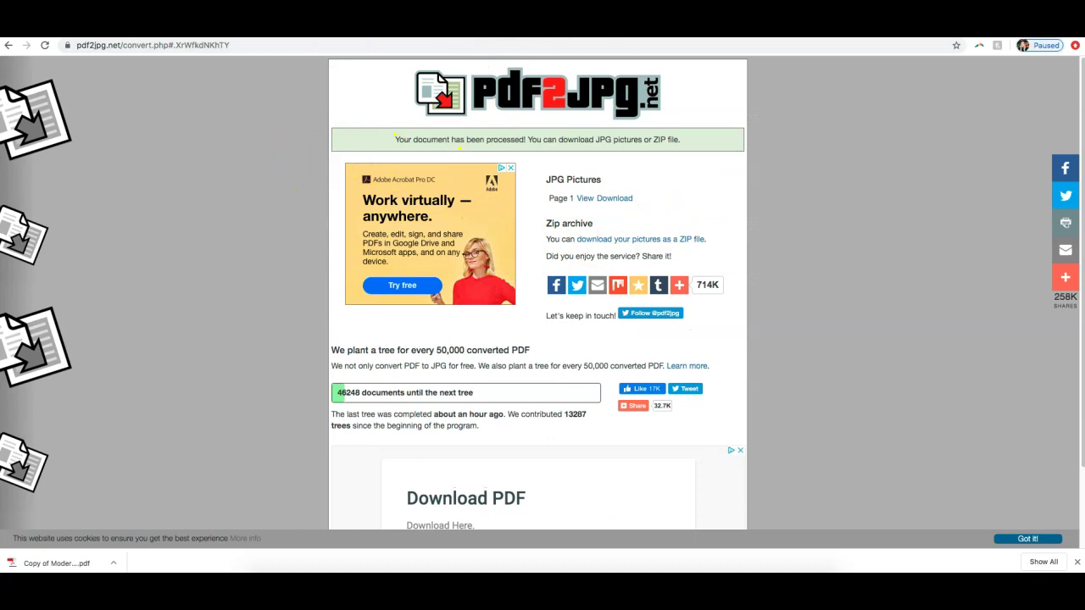
click(613, 200)
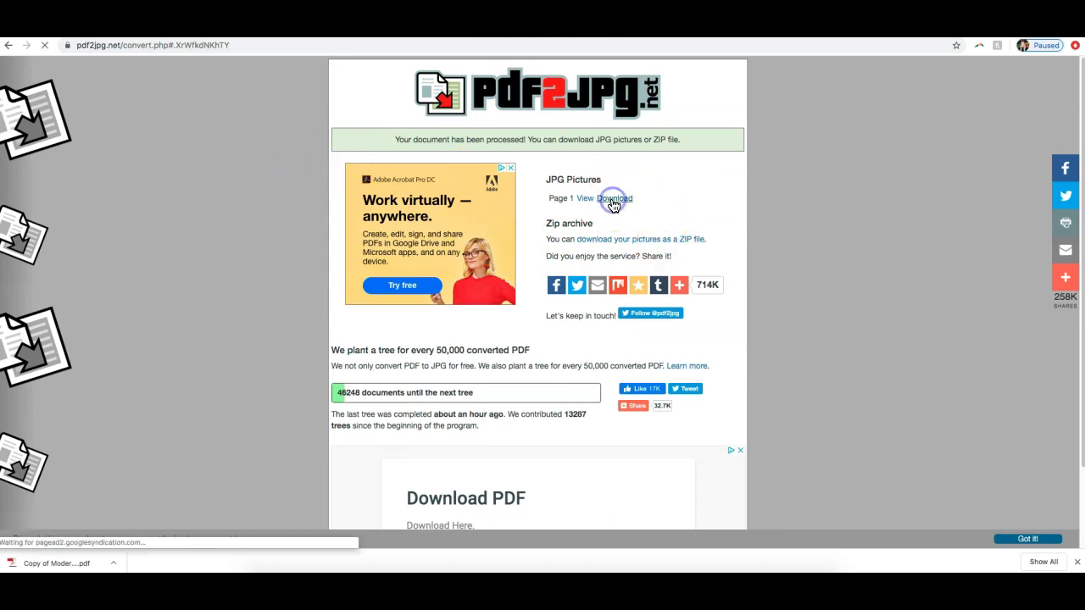
click(715, 389)
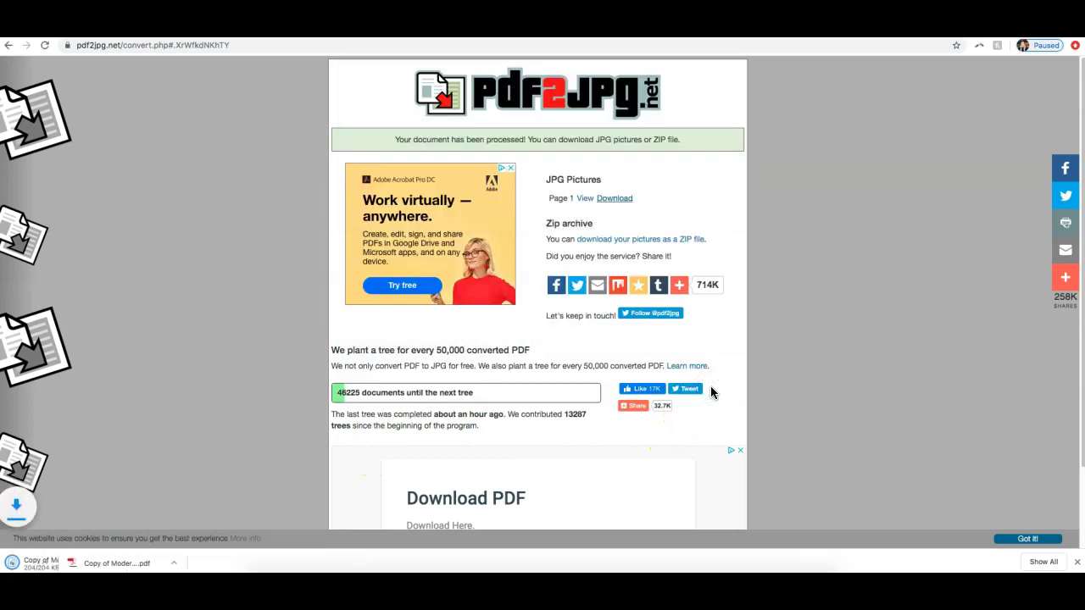
Step: Preview Copy of Modern Email Signature #019-page-001.jpg in a smaller window, then close it
click(102, 564)
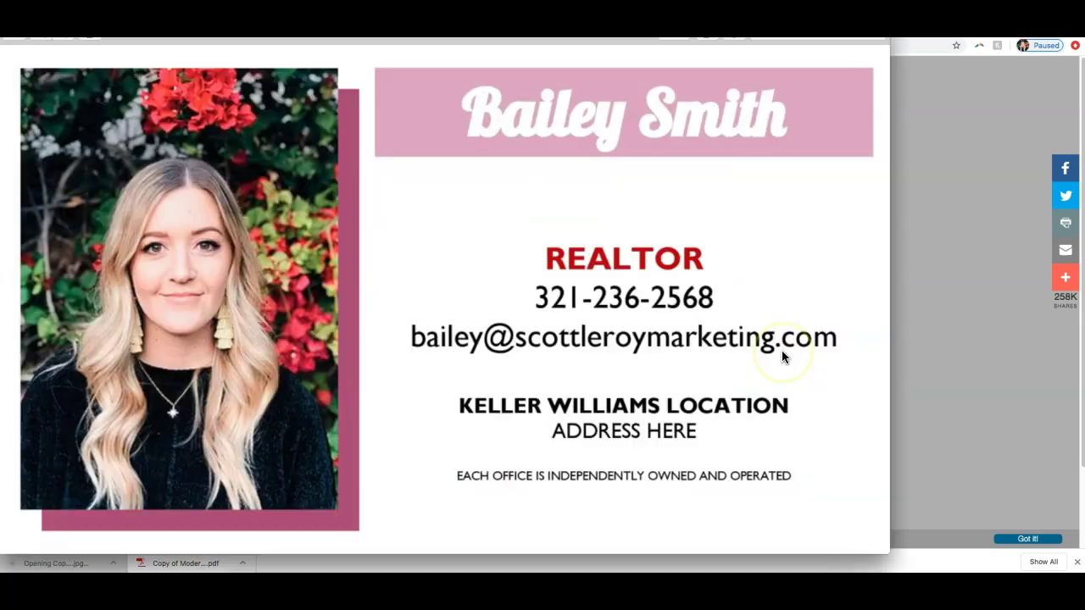
drag(884, 44, 810, 154)
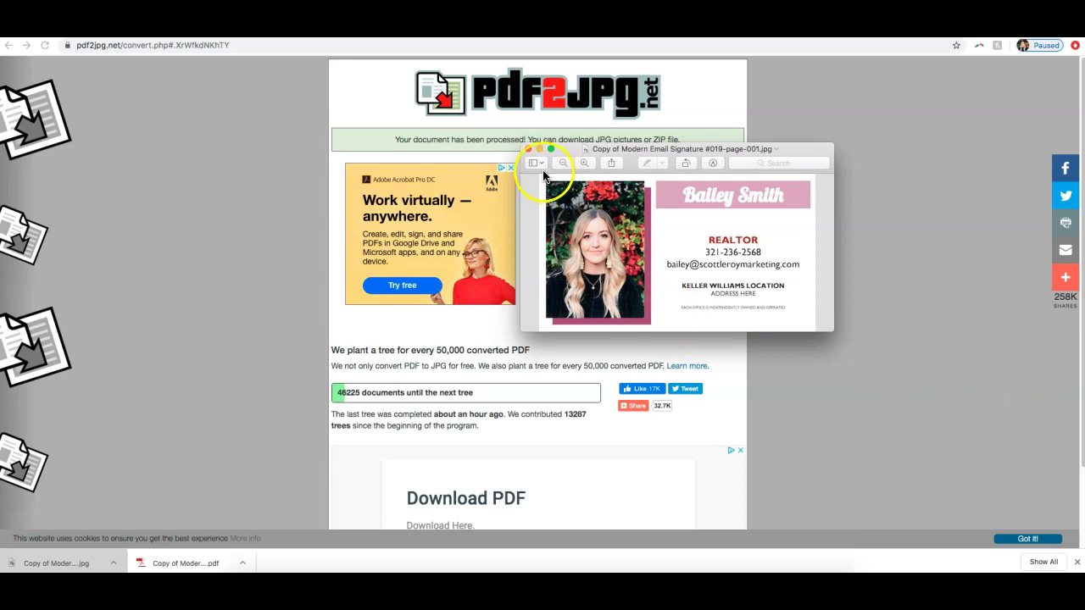
click(528, 150)
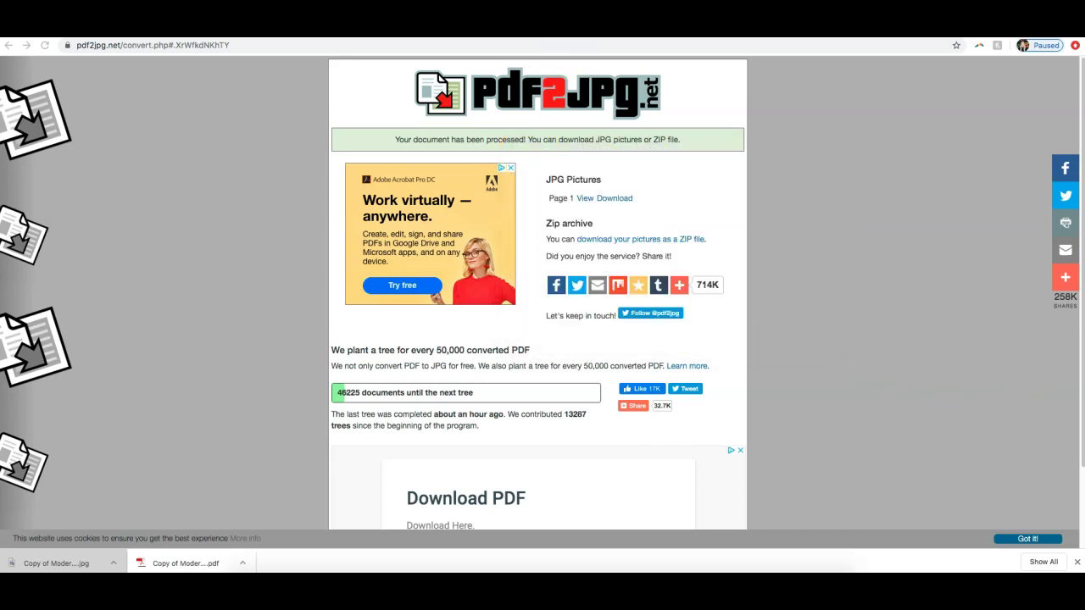
Step: Return to the SLM templates page and close the downloads bar
click(428, 28)
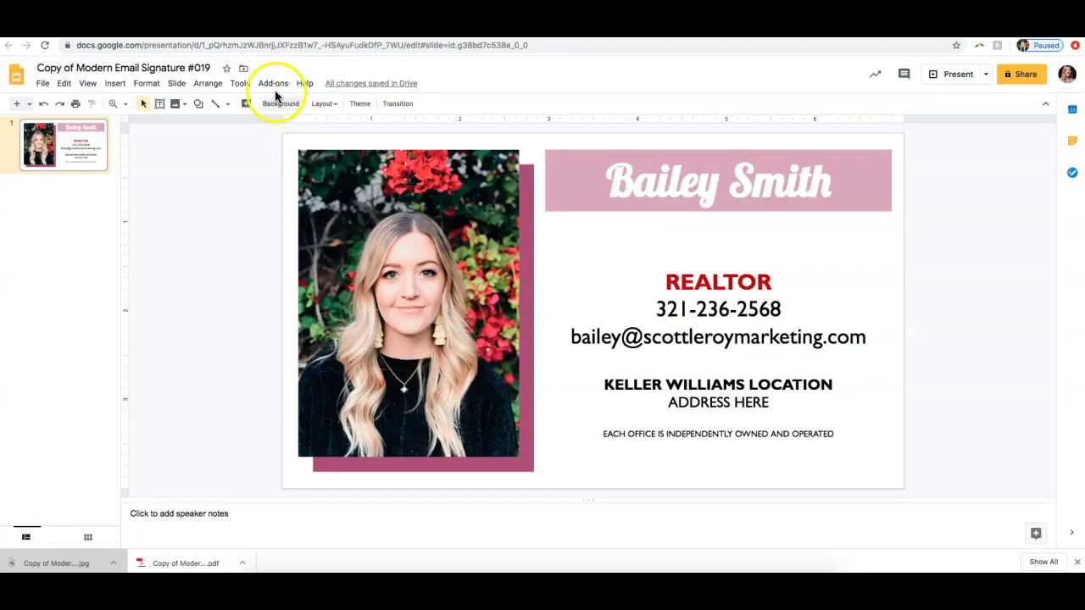
click(280, 28)
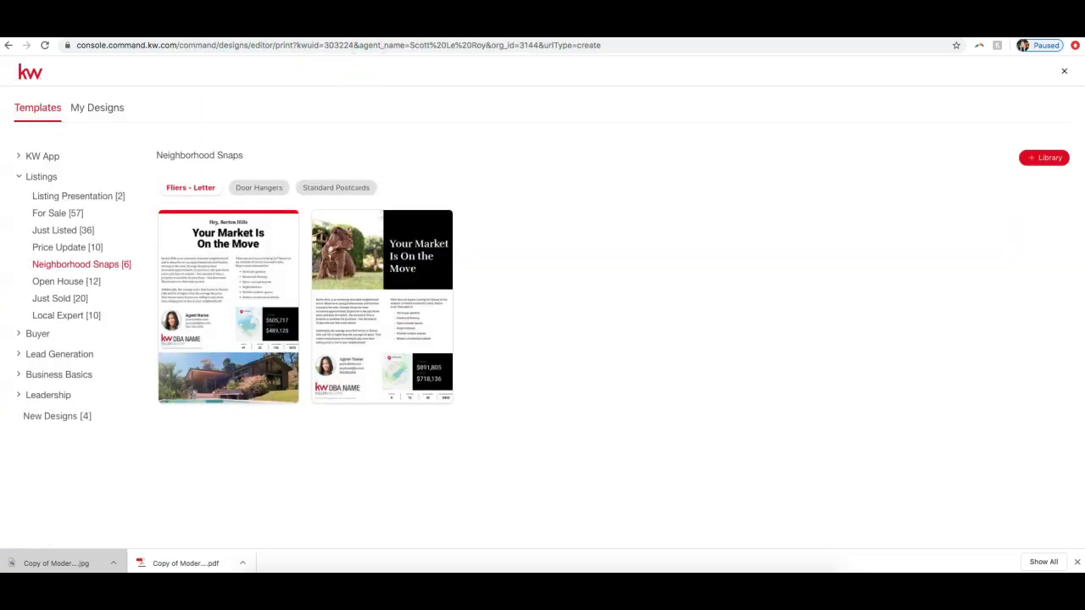
click(136, 28)
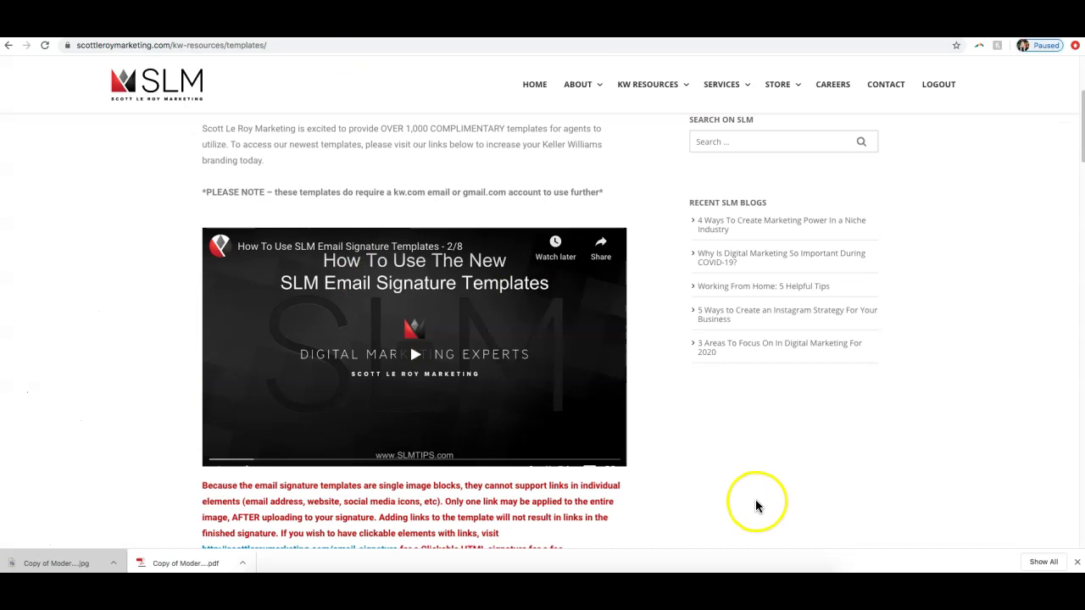
scroll(693, 457, up, 1)
scroll(692, 457, up, 3)
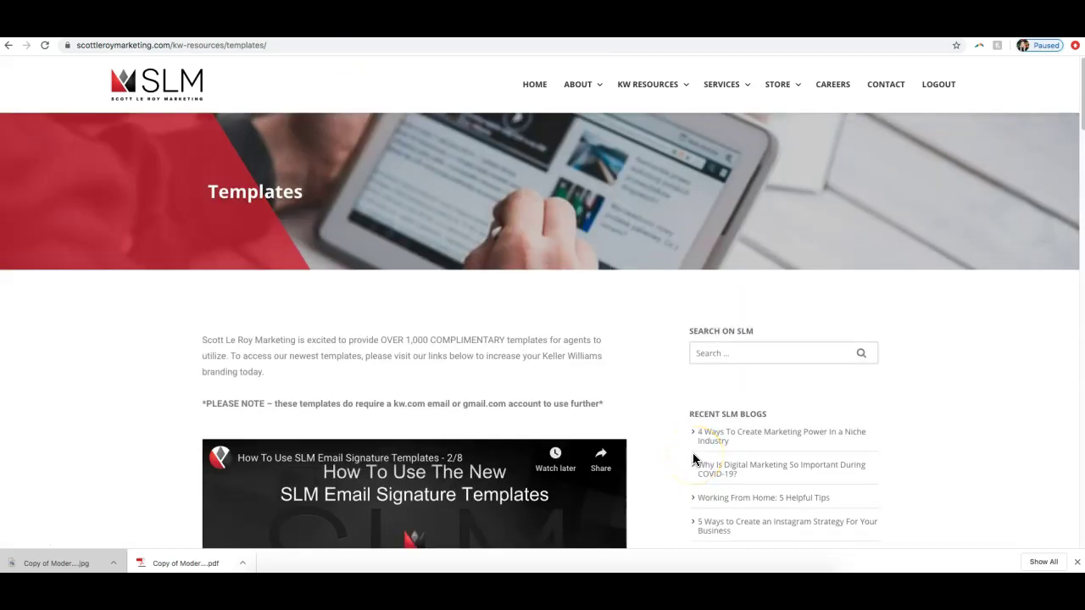
click(1076, 562)
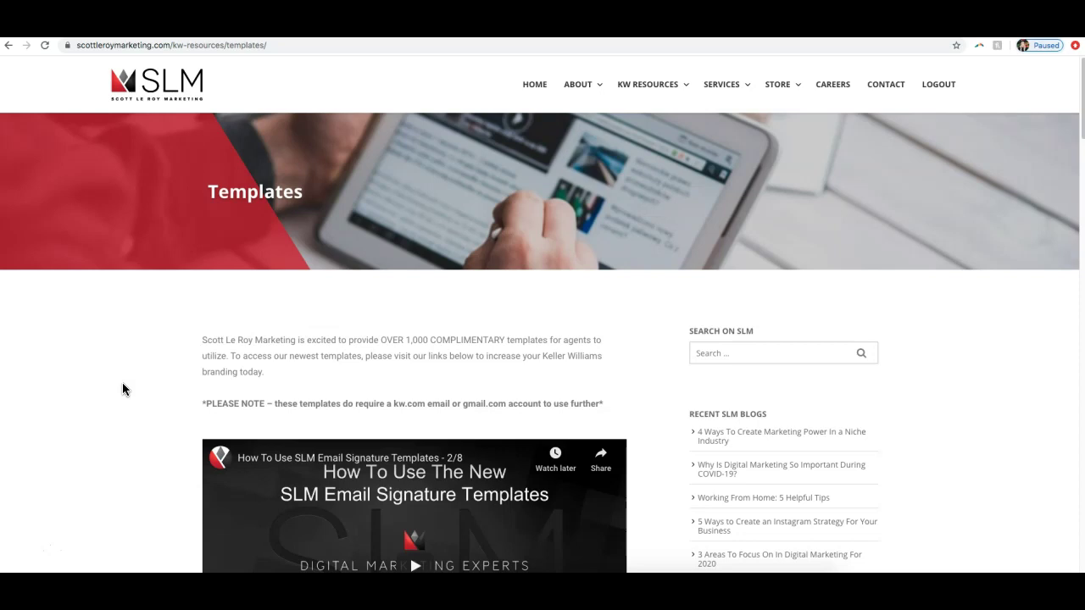
Step: Open the Training page under the KW RESOURCES menu
mouse_move(638, 95)
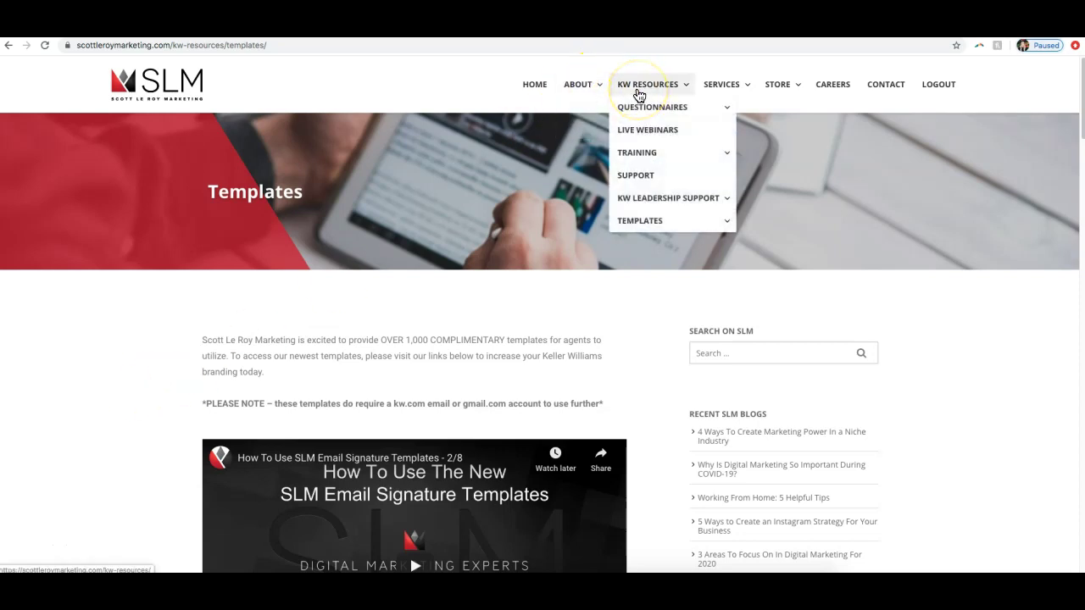
click(645, 155)
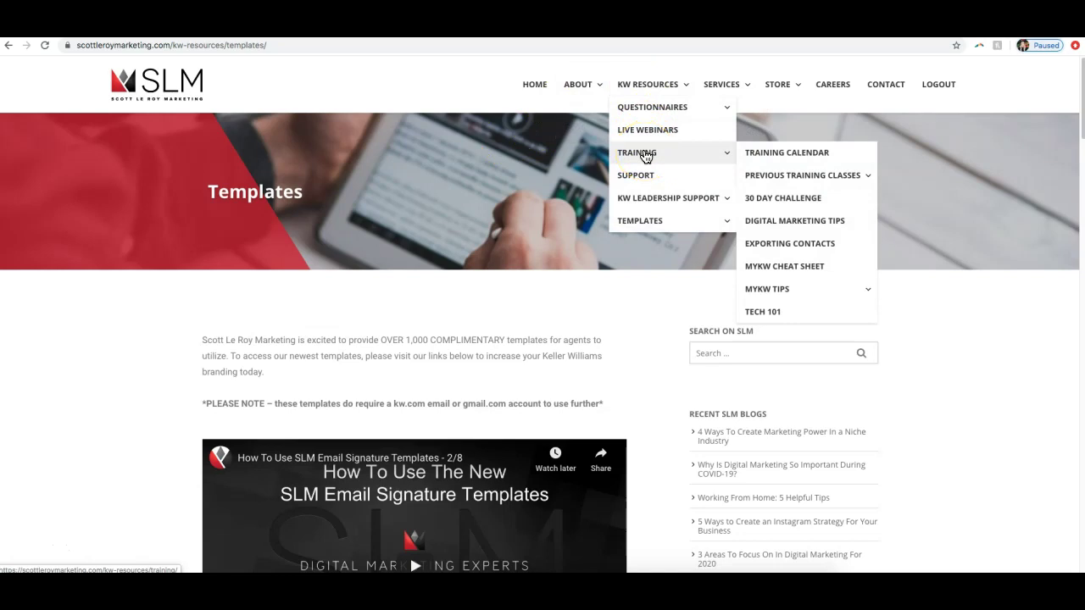
click(646, 155)
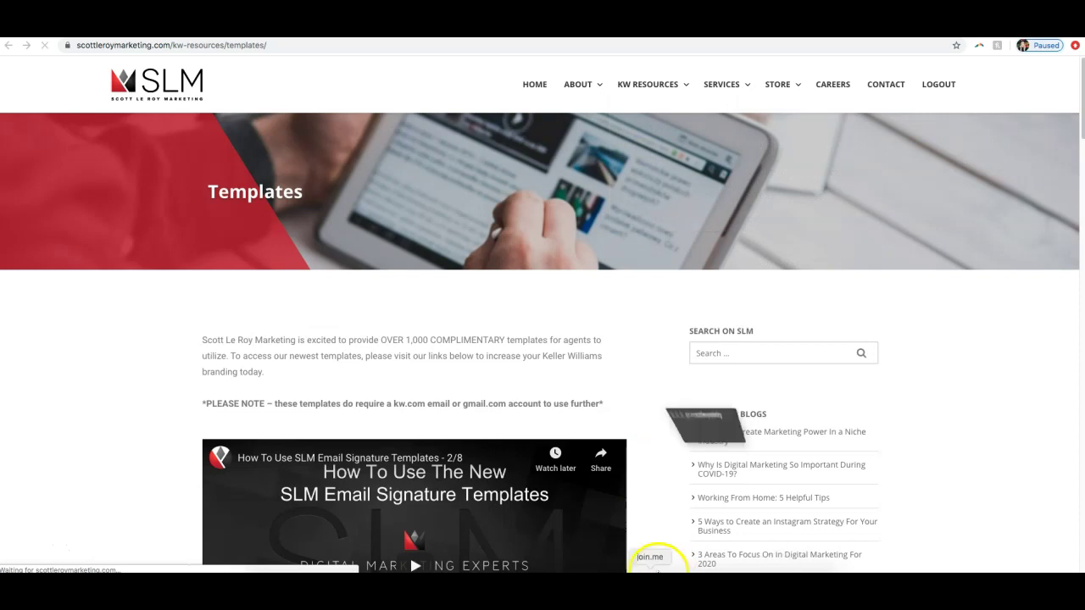
Step: In the join.me chat, send the slmtraining.com link and a note about calling in by phone
click(510, 42)
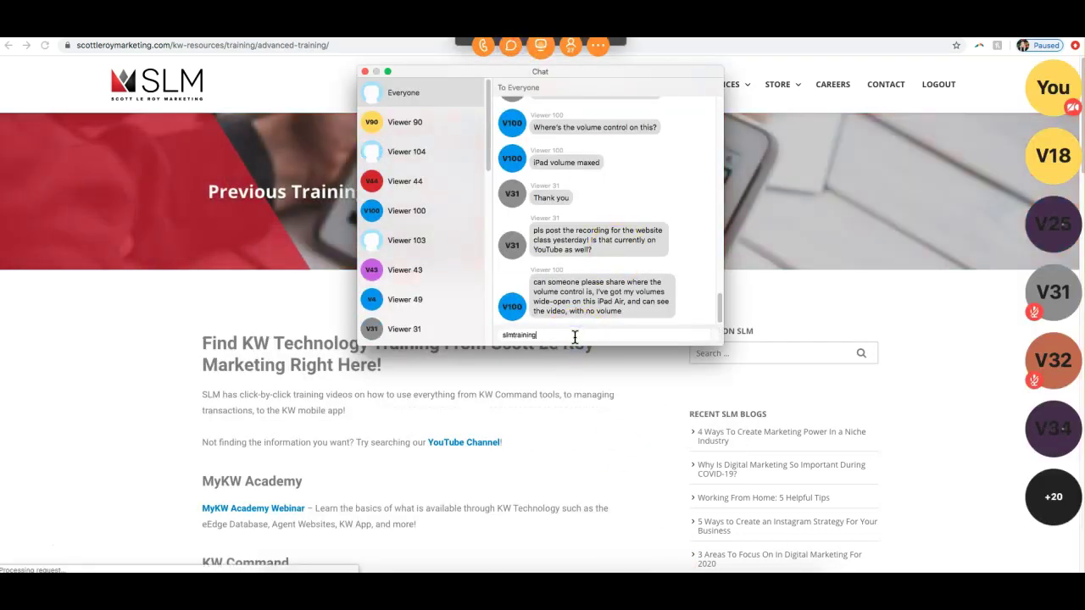
text(slmtraining.com)
key(Return)
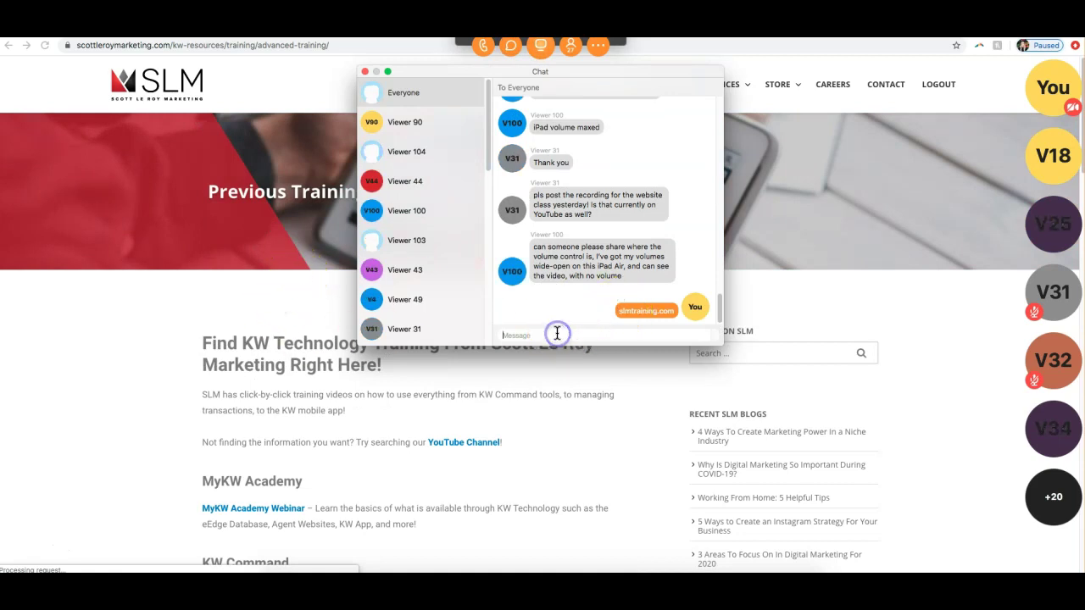
text(sor)
key(super+a)
text(on the)
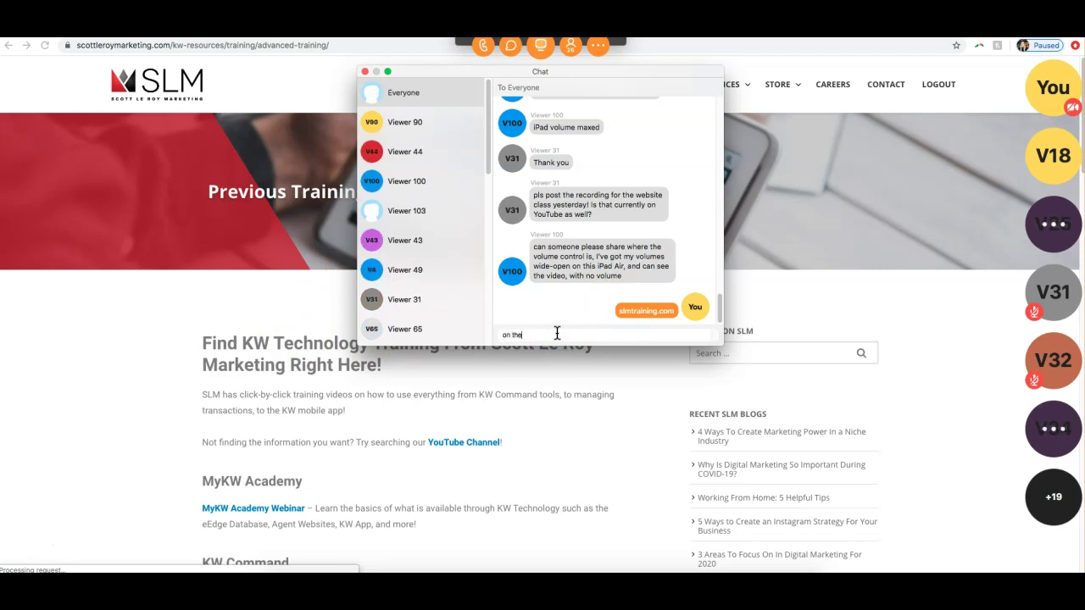
text( ipad, you yould have been)
key(BackSpace)
text(needed to call in o)
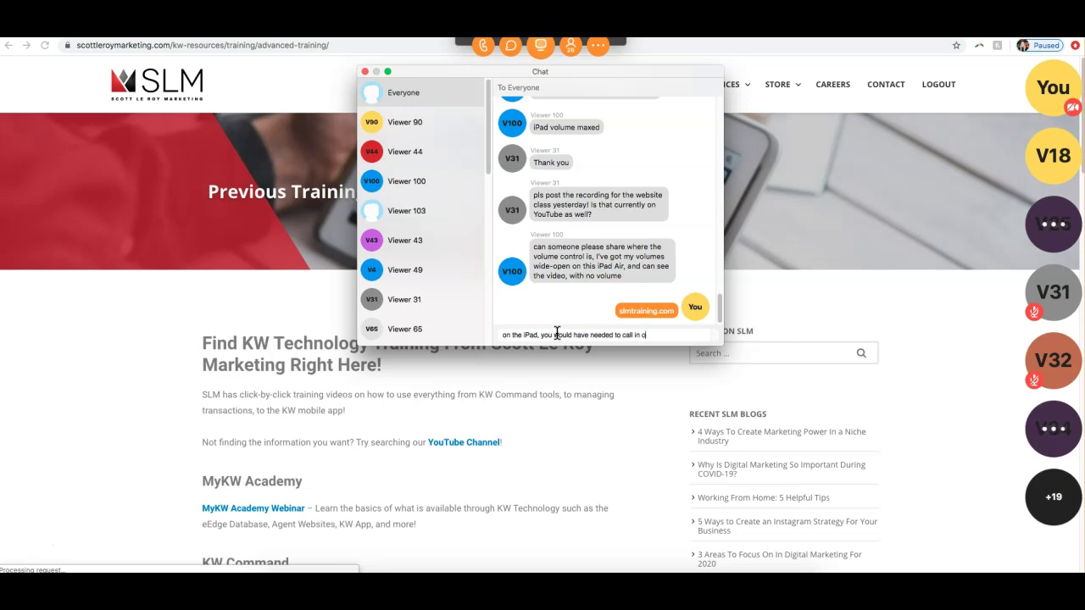
text(n your phone to listen)
key(Return)
Step: Post that the class goes on YouTube later today, plus youtube.com/scottleroymarketing, then close the chat
text(sorry aobut that! This)
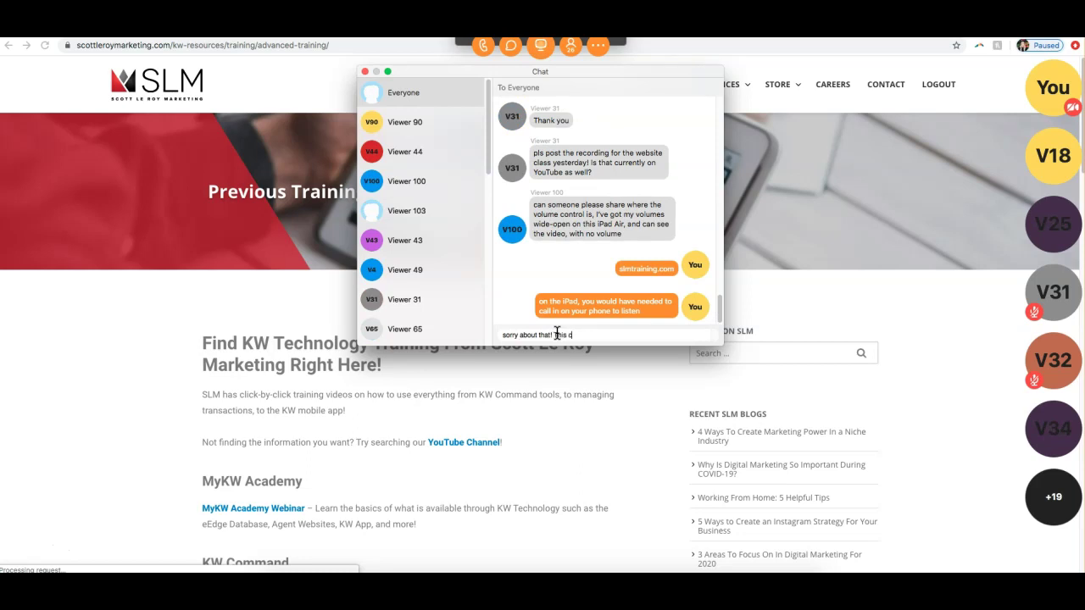
text(core)
text( on )
text(youtube later today)
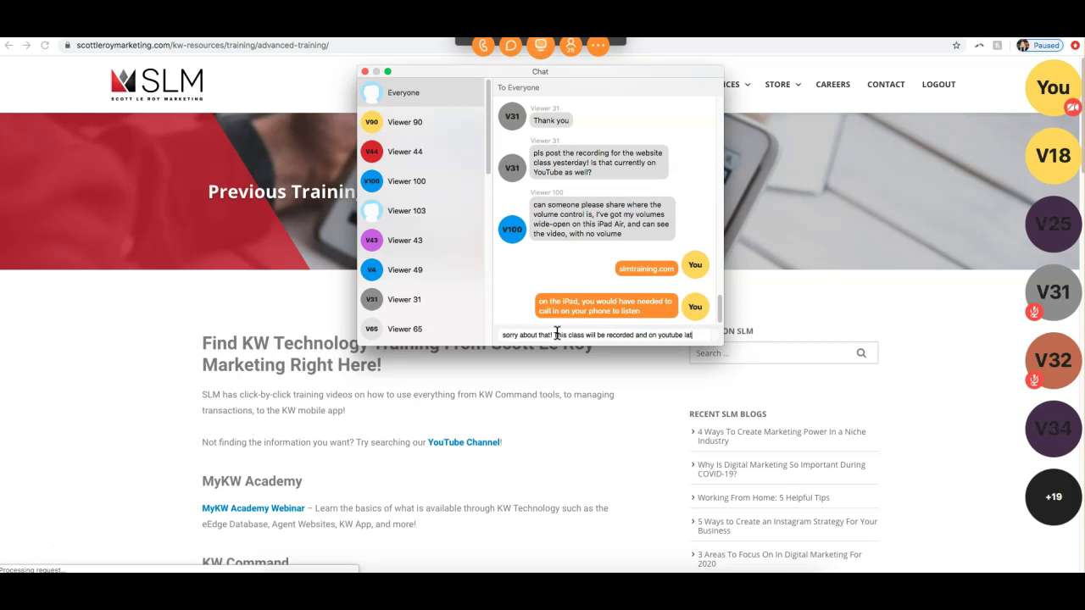
key(Return)
text(youtub)
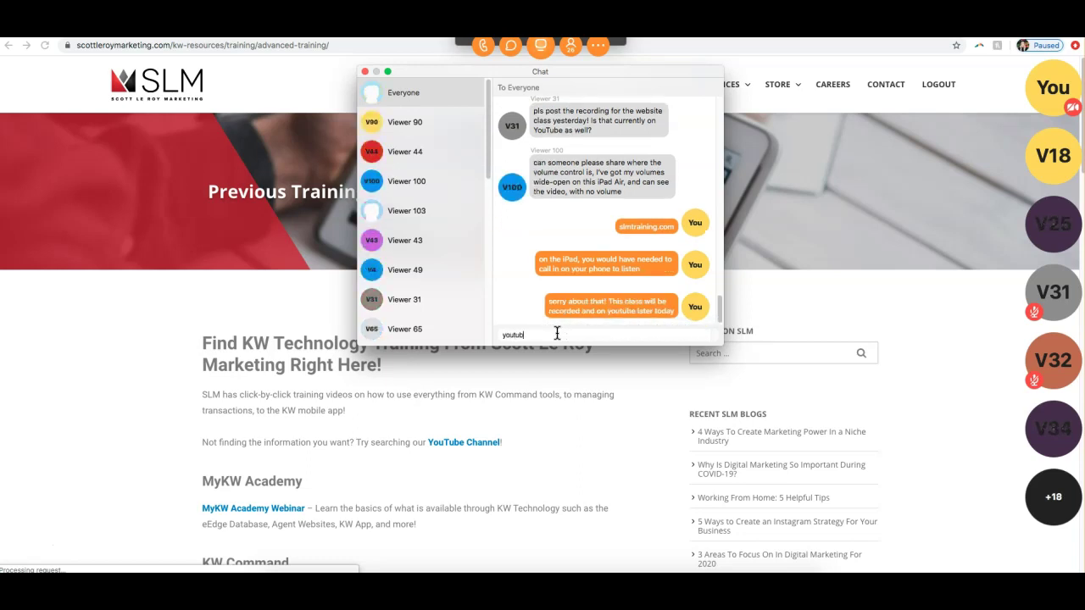
text(e.com/scottleroymarkmareting)
key(Return)
click(610, 392)
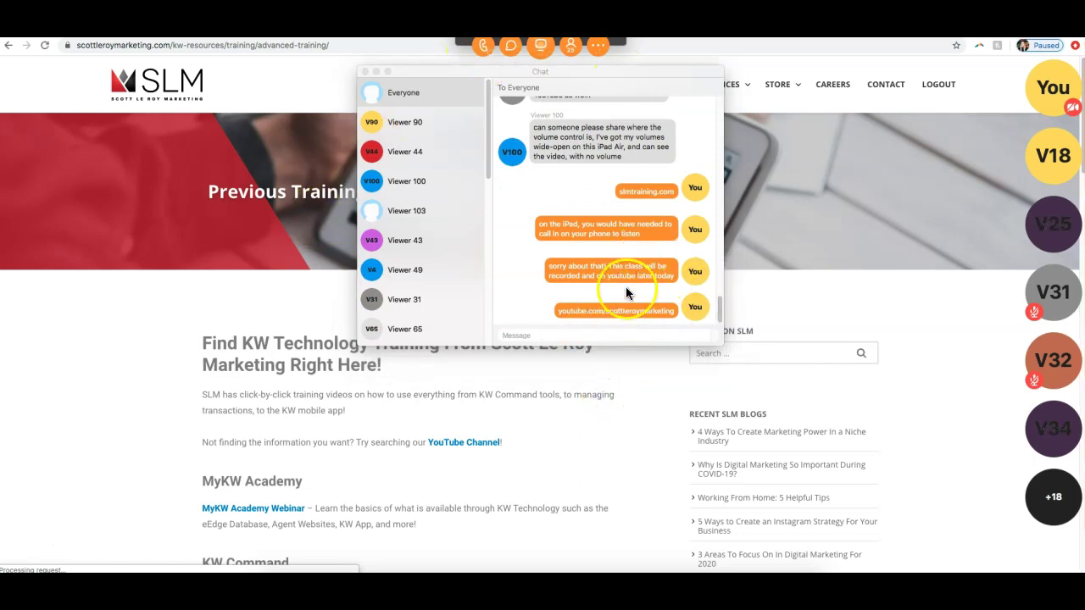
click(362, 72)
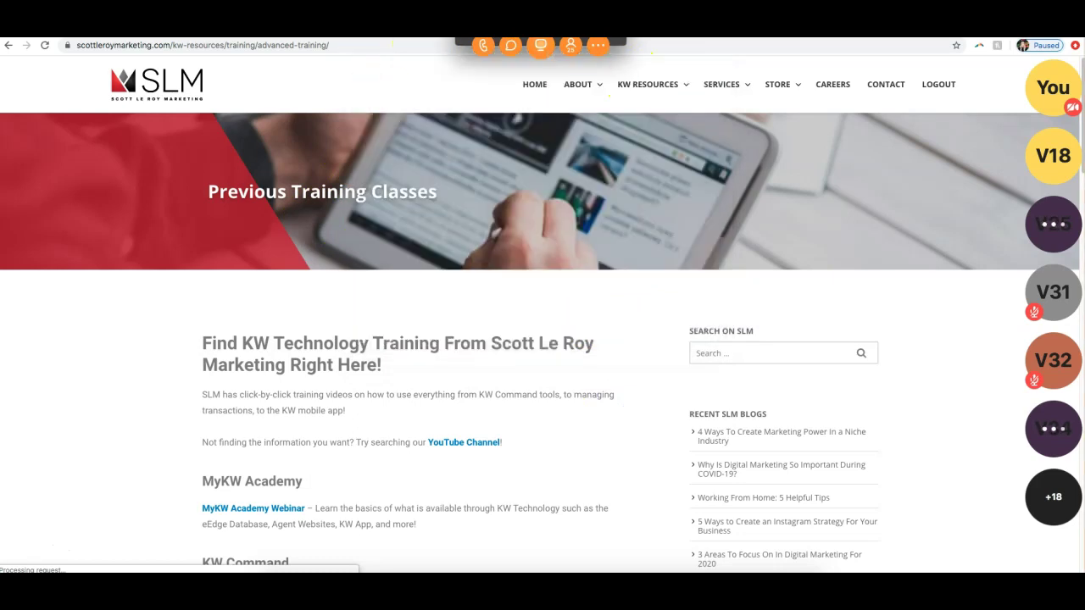
Step: Scroll to the KW Command section and open the KW Command Training playlist in a new tab
mouse_move(653, 90)
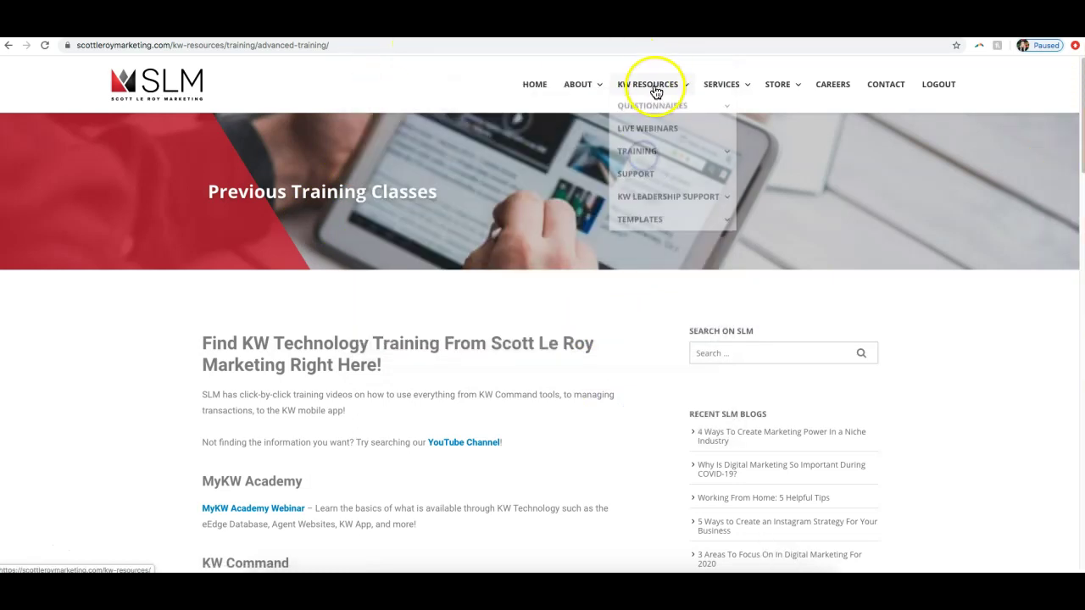
mouse_move(653, 160)
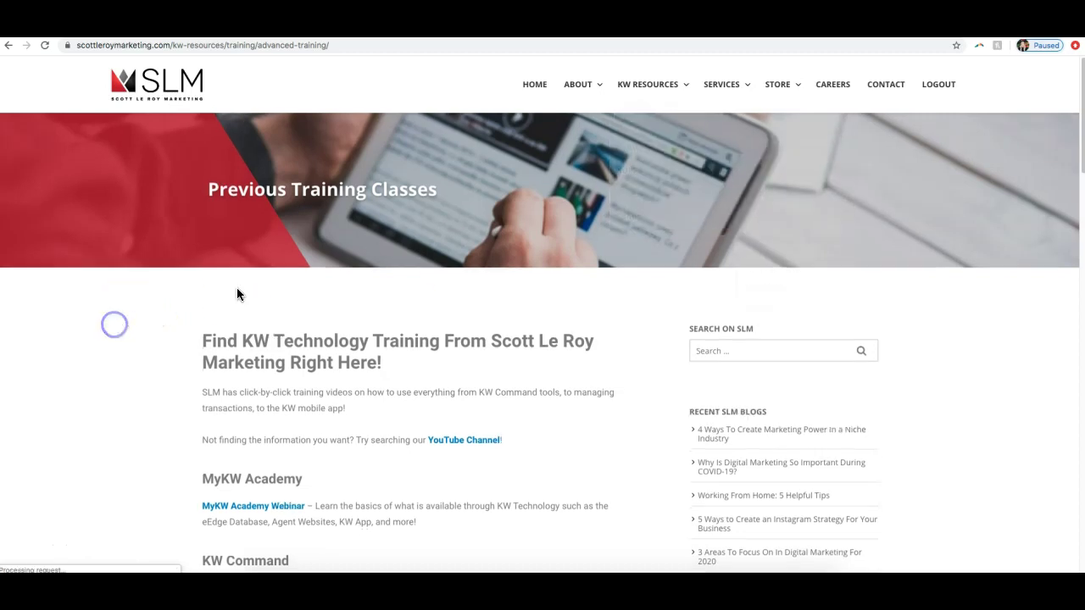
scroll(365, 278, down, 1)
scroll(366, 280, down, 1)
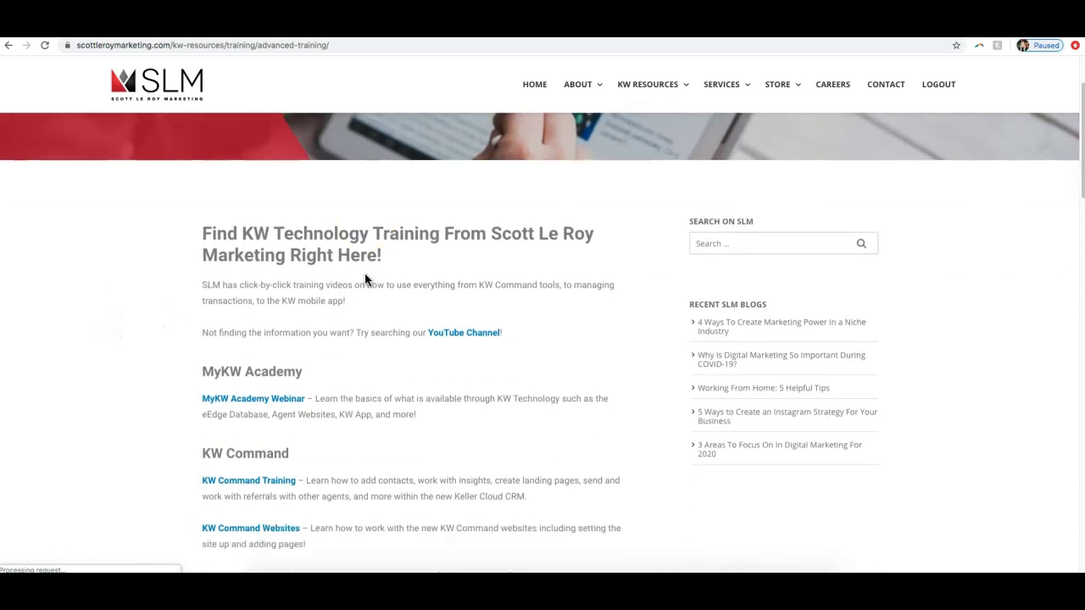
scroll(373, 278, up, 2)
scroll(373, 278, down, 4)
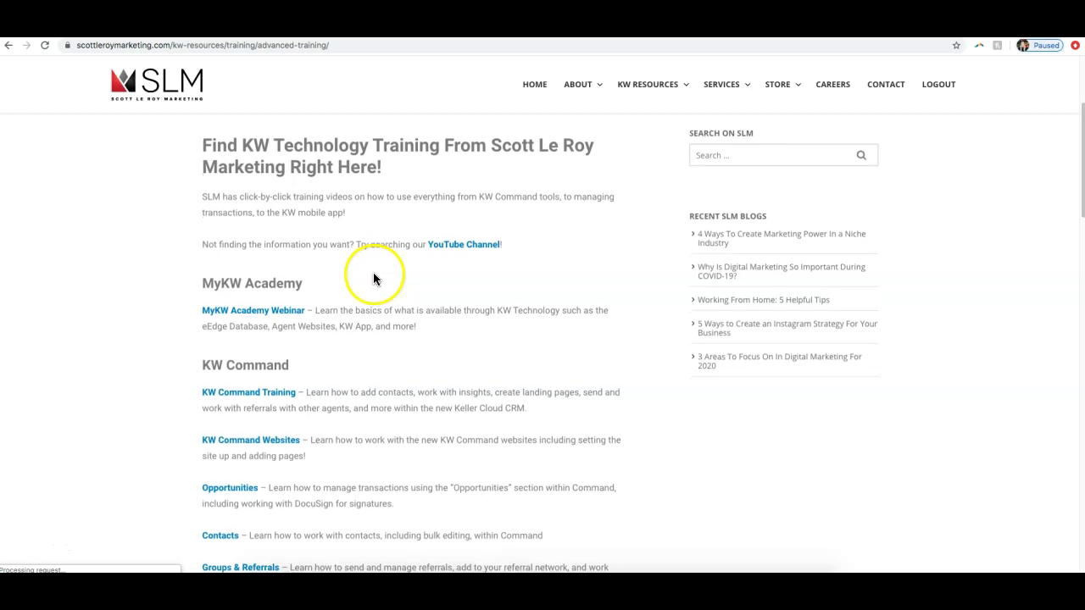
scroll(374, 272, down, 1)
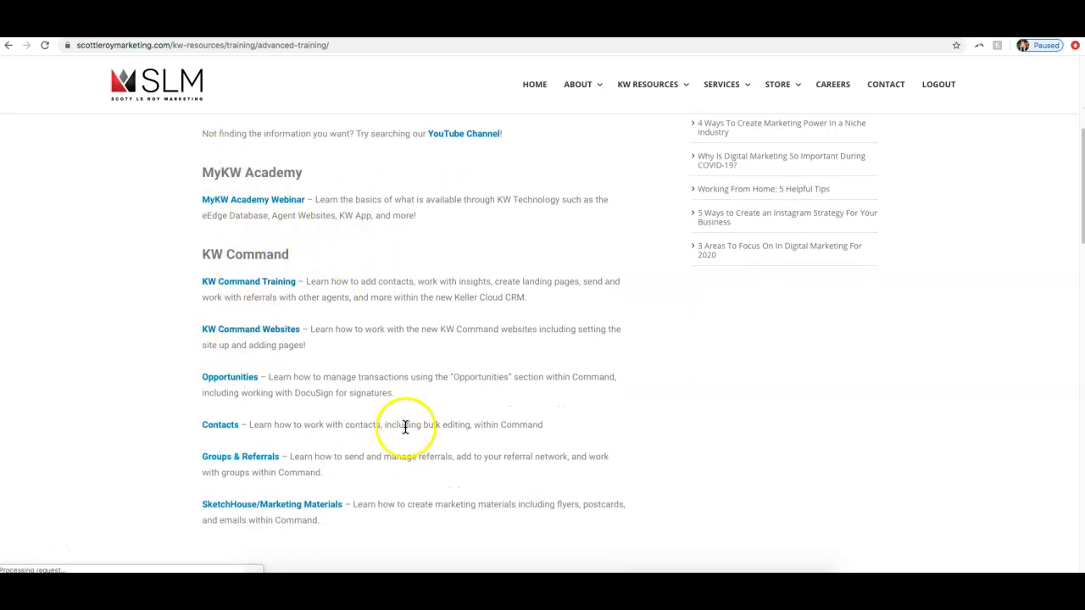
scroll(404, 429, down, 3)
scroll(414, 416, up, 4)
scroll(319, 296, up, 1)
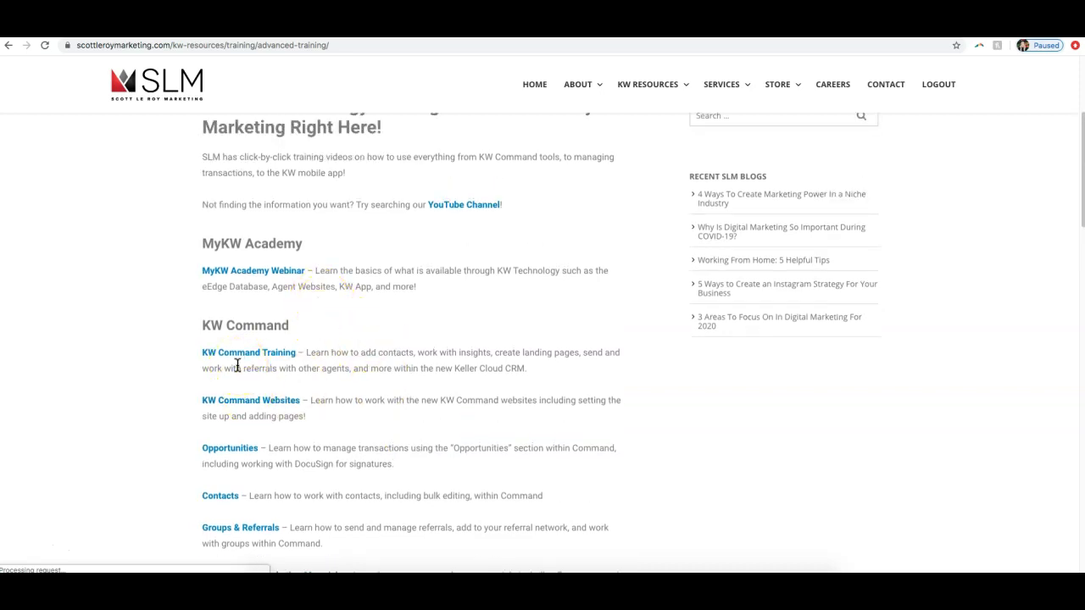
click(251, 355)
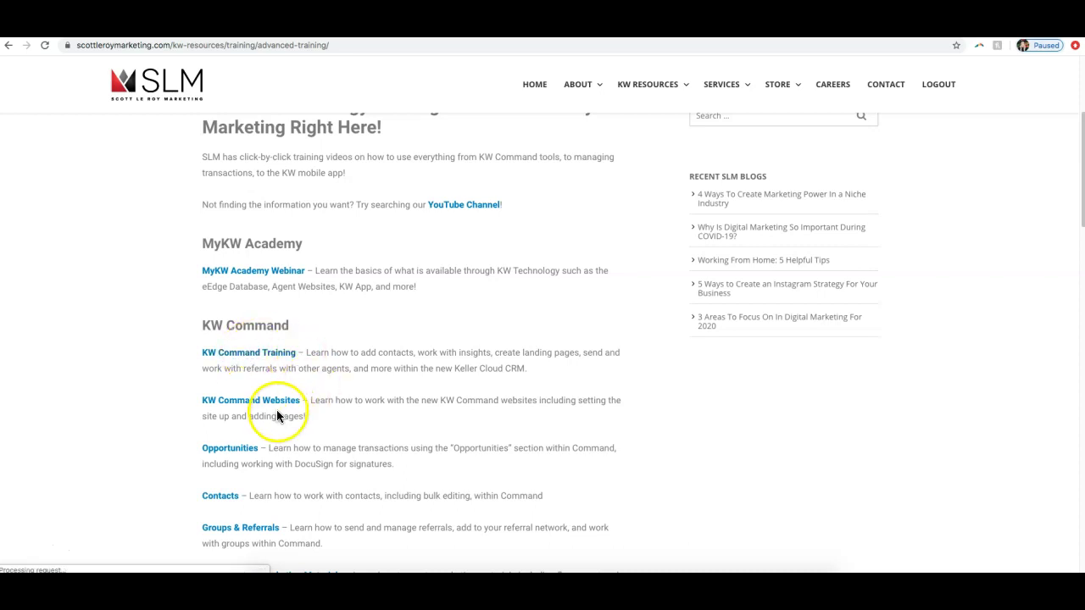
click(269, 356)
click(283, 359)
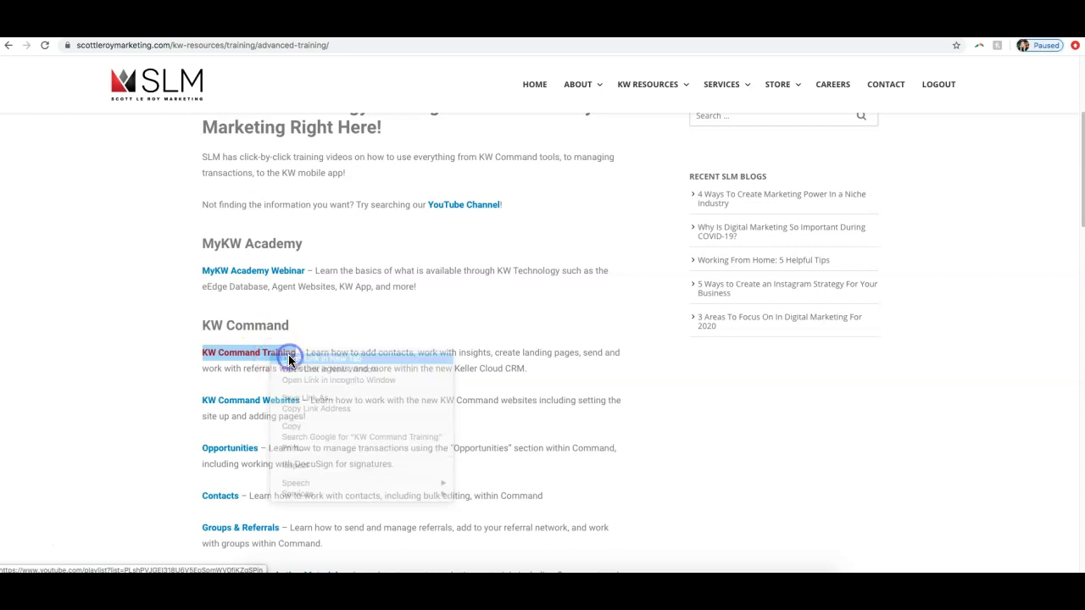
click(274, 408)
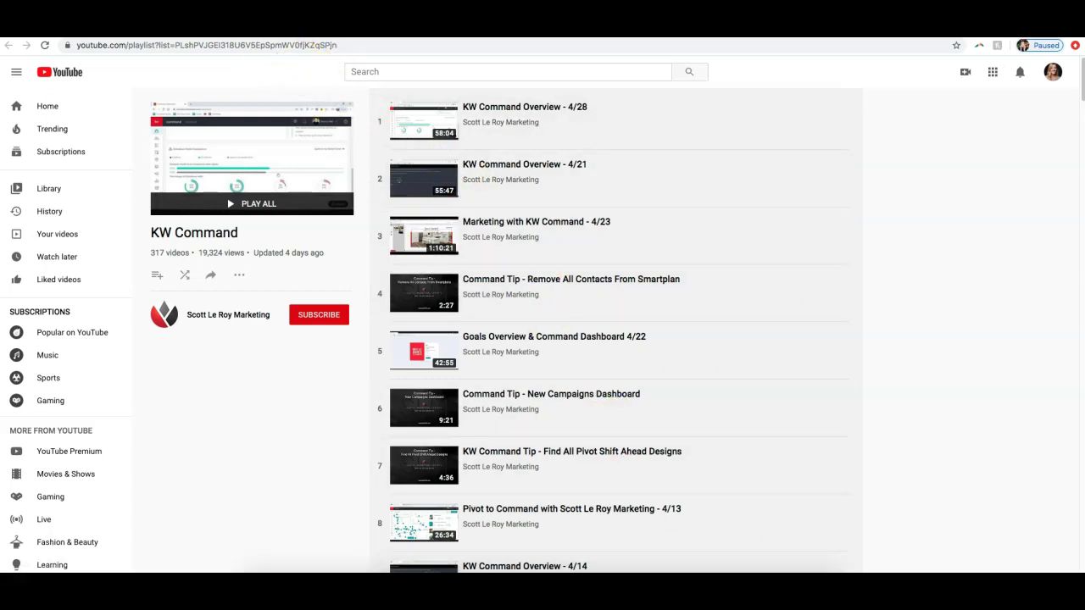
Step: Go from the KW Command playlist to the Scott Le Roy Marketing channel home page via its avatar
click(532, 105)
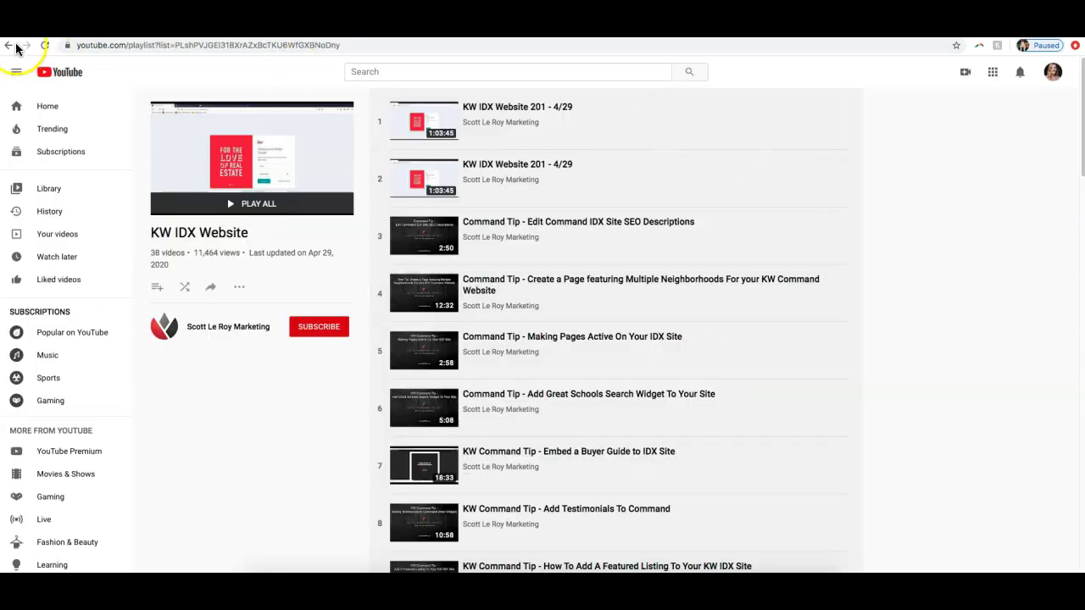
click(9, 45)
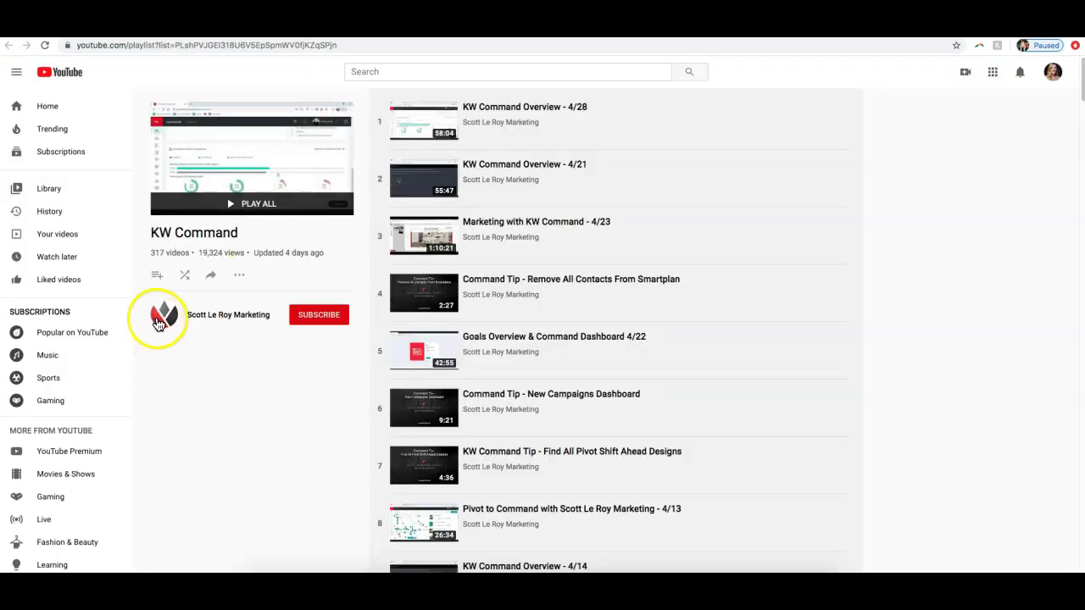
click(158, 324)
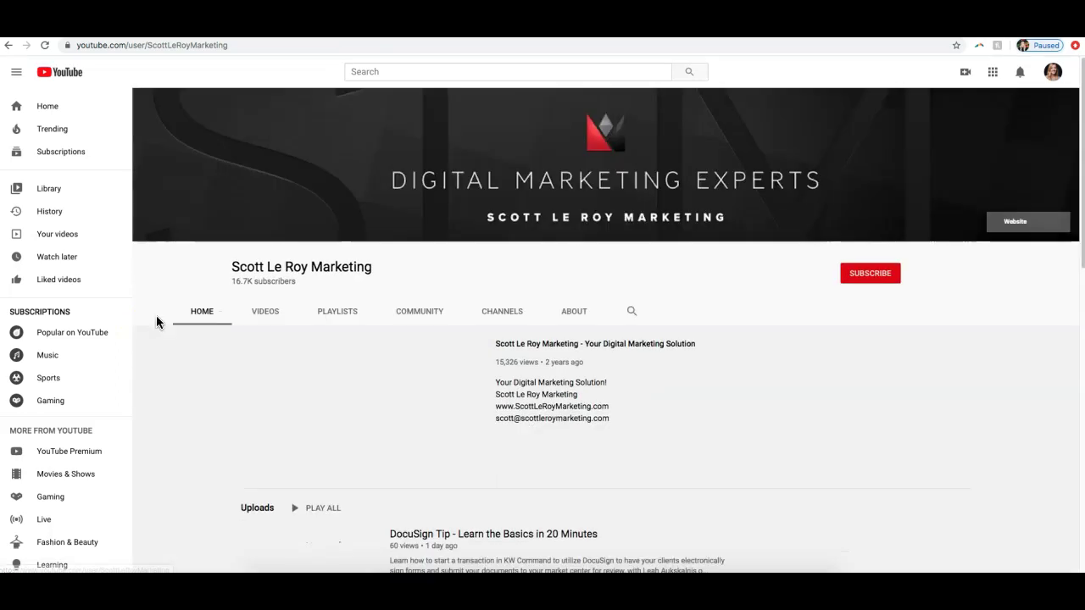
Step: Remove 'user/' from the channel's web address
click(153, 46)
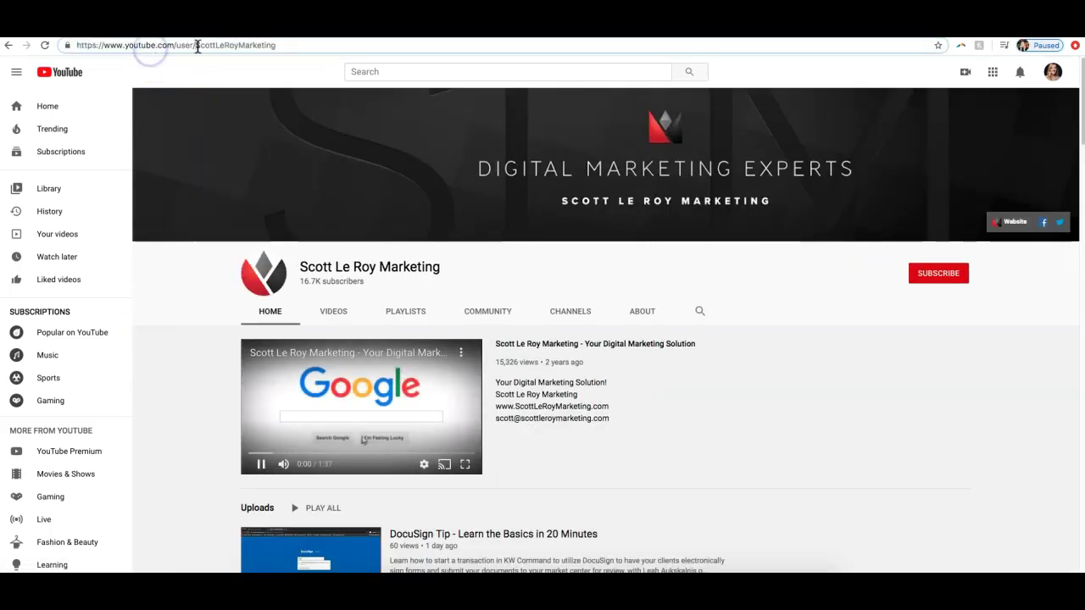
click(195, 46)
key(BackSpace)
key(BackSpace)
key(BackSpace)
key(BackSpace)
key(BackSpace)
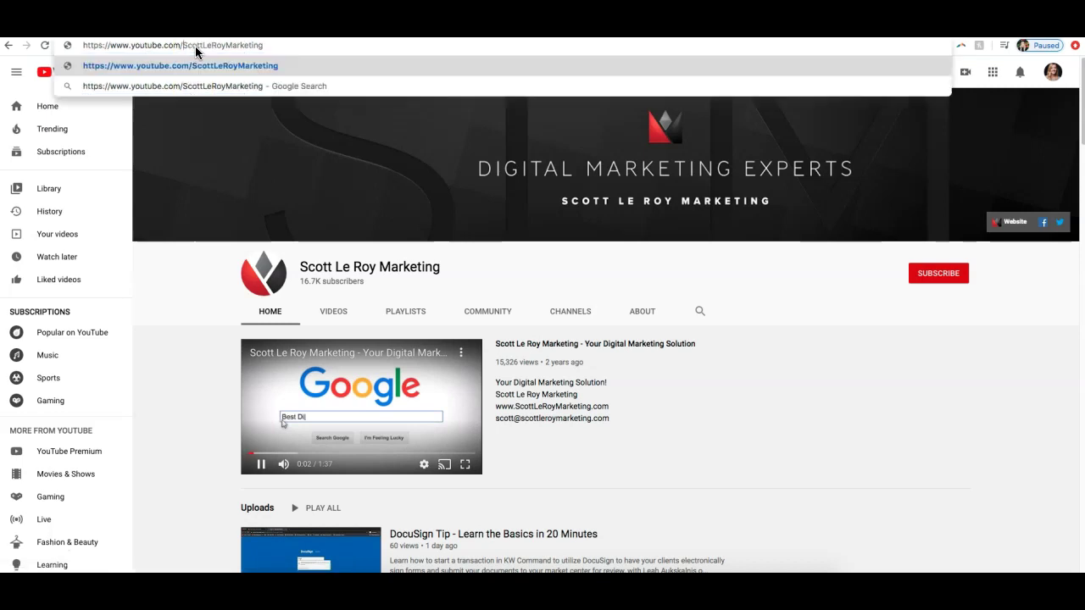
click(178, 343)
Step: Search the channel for 'KW idx websites' and scroll through the results
click(700, 311)
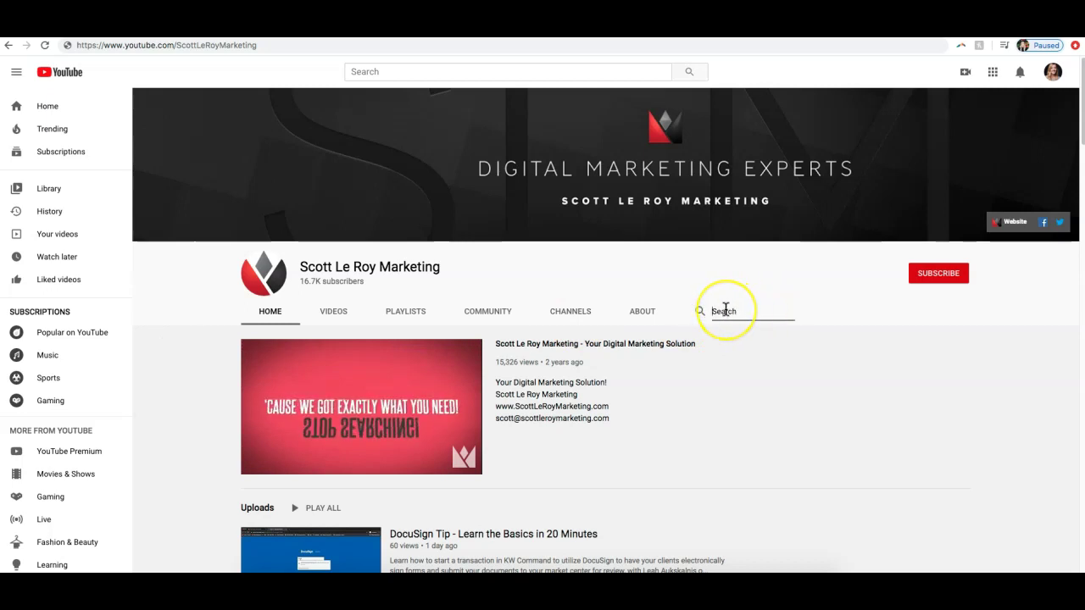
text(KW idx)
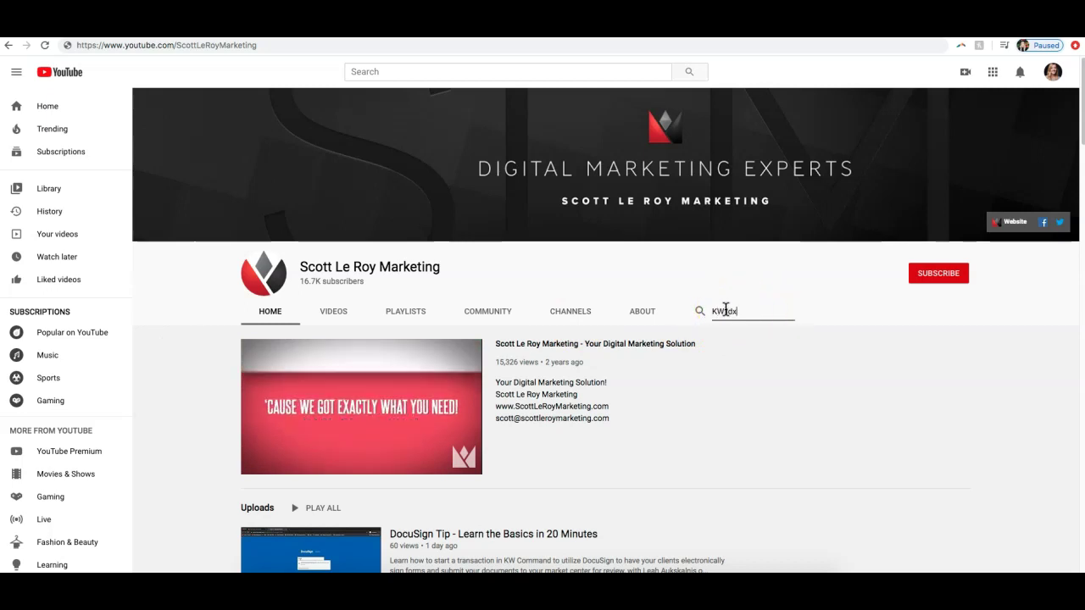
text( websites)
key(Return)
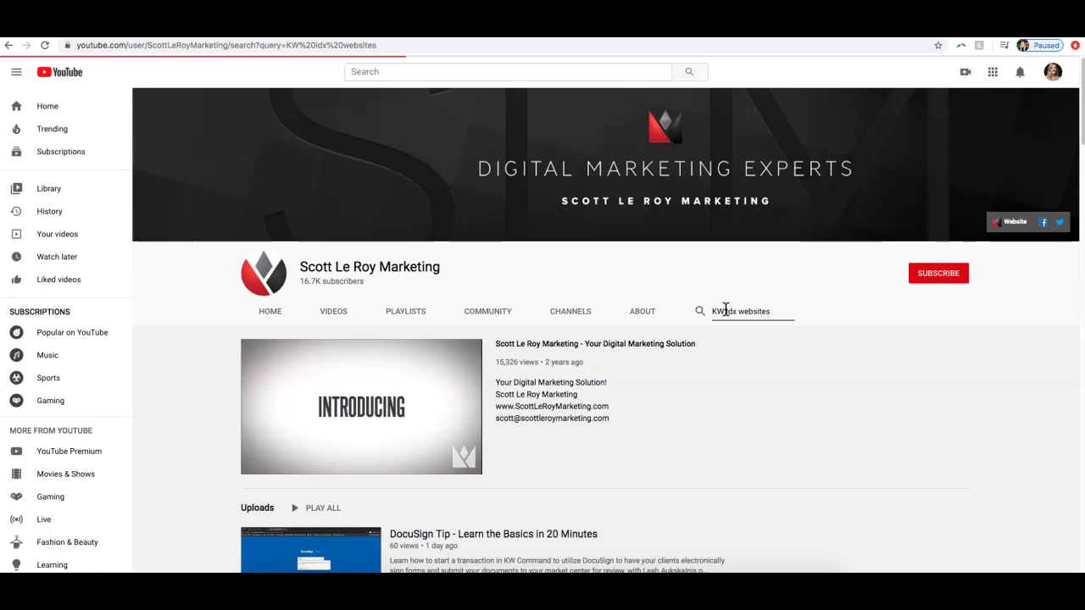
scroll(688, 356, down, 4)
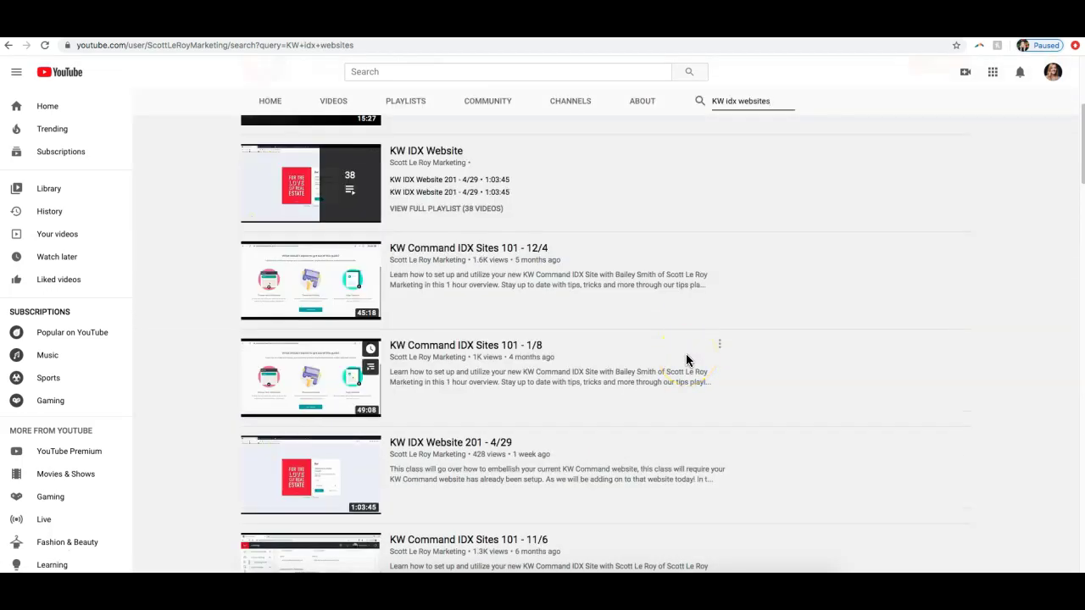
scroll(686, 359, down, 3)
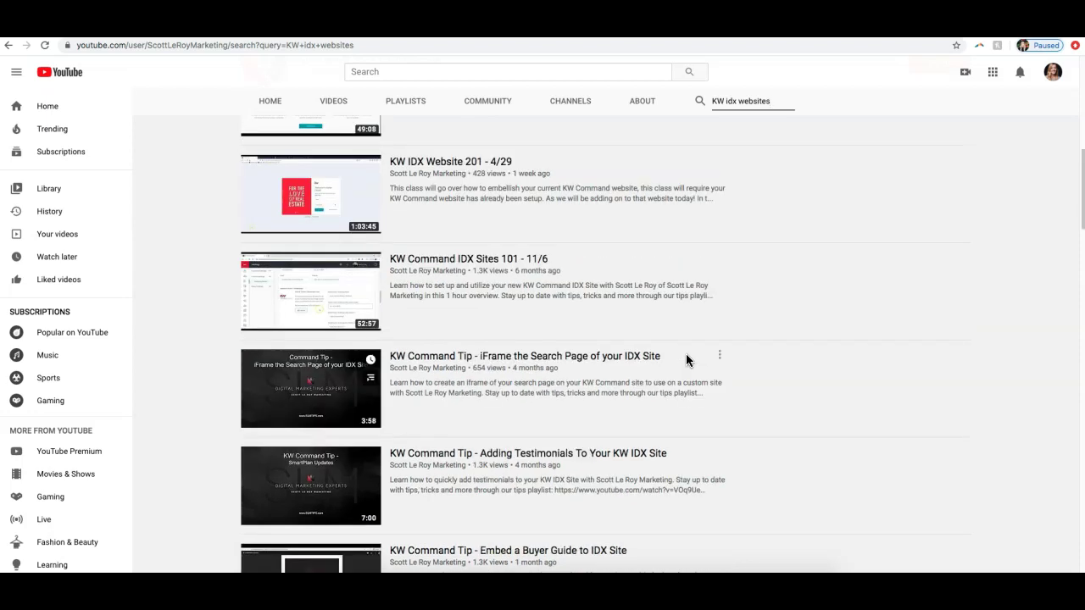
scroll(685, 356, up, 2)
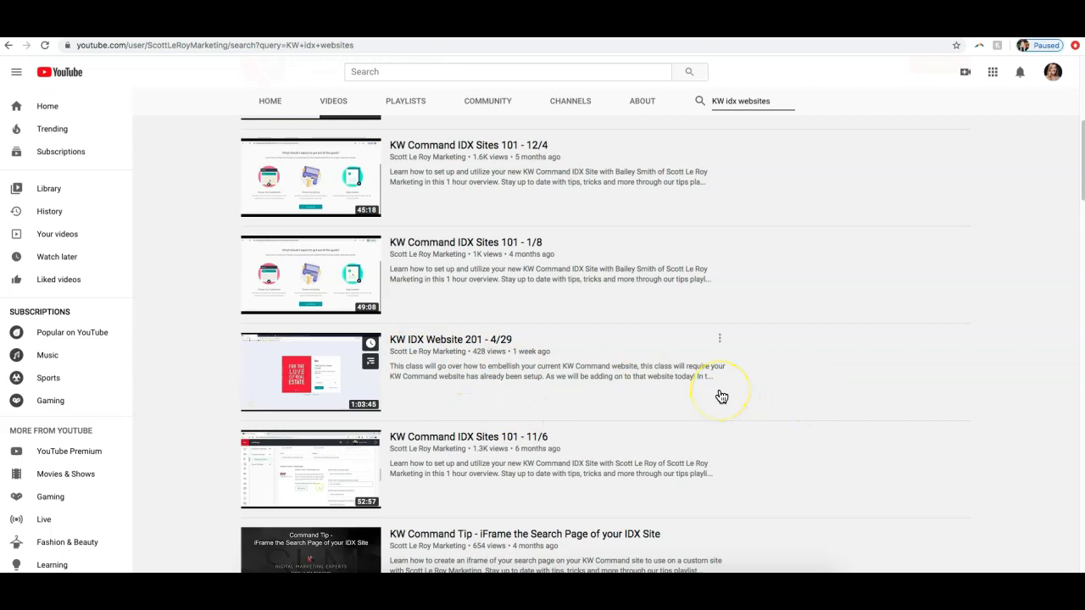
scroll(720, 396, up, 3)
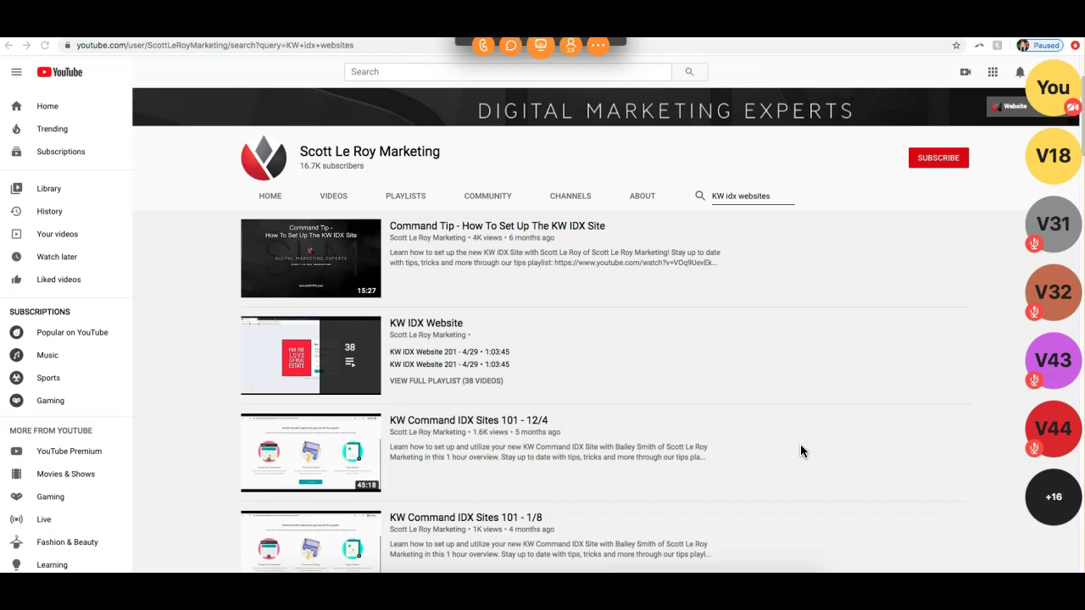
Step: Return to the scottleroymarketing.com training page and scroll to its footer contact details
click(248, 37)
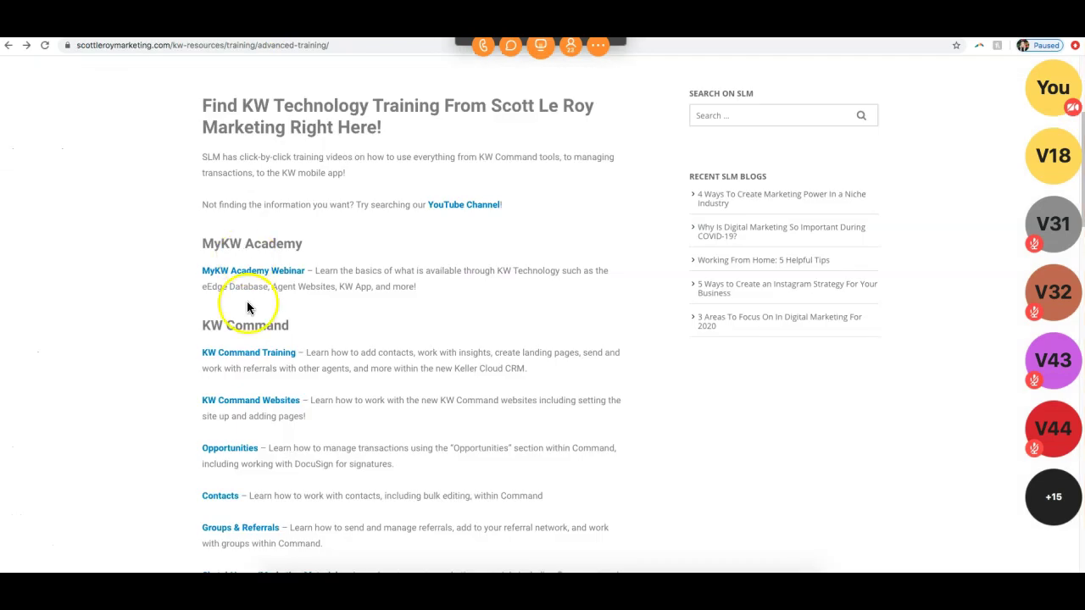
scroll(272, 343, down, 10)
scroll(286, 363, down, 10)
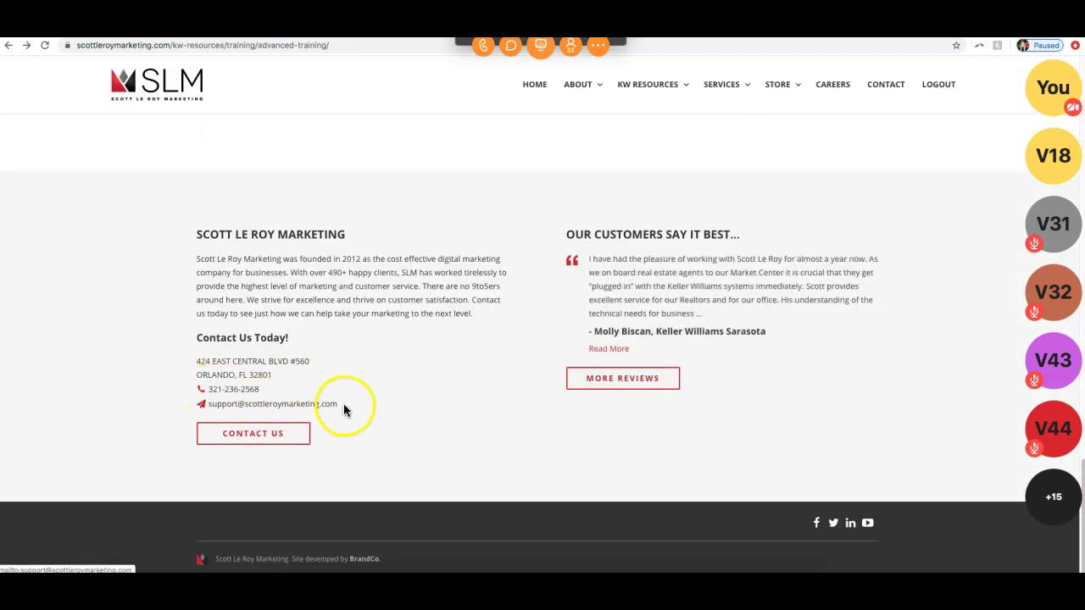
drag(343, 405, 211, 391)
click(430, 346)
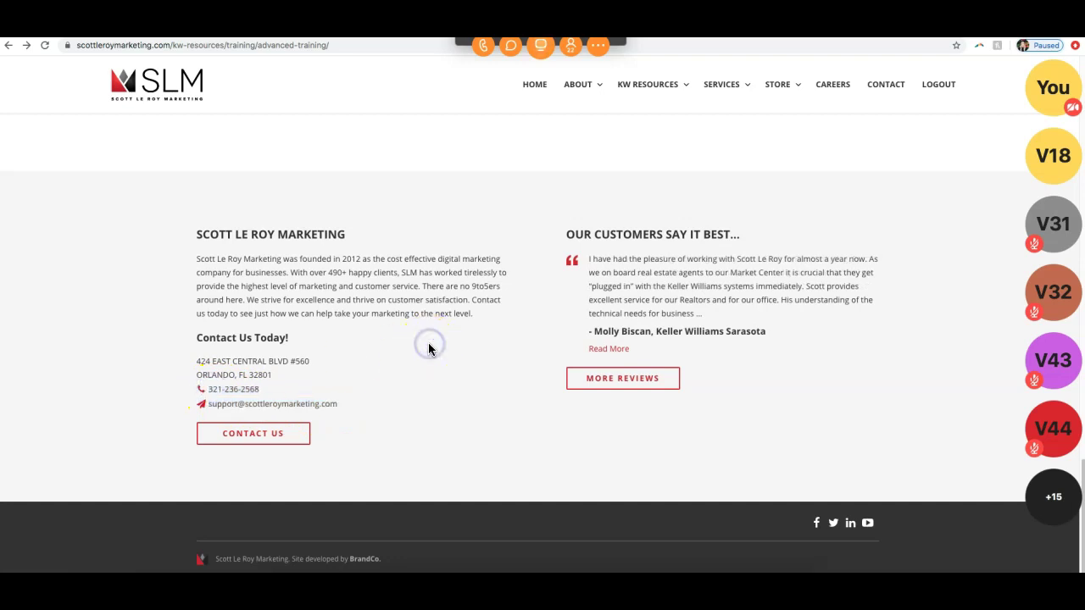